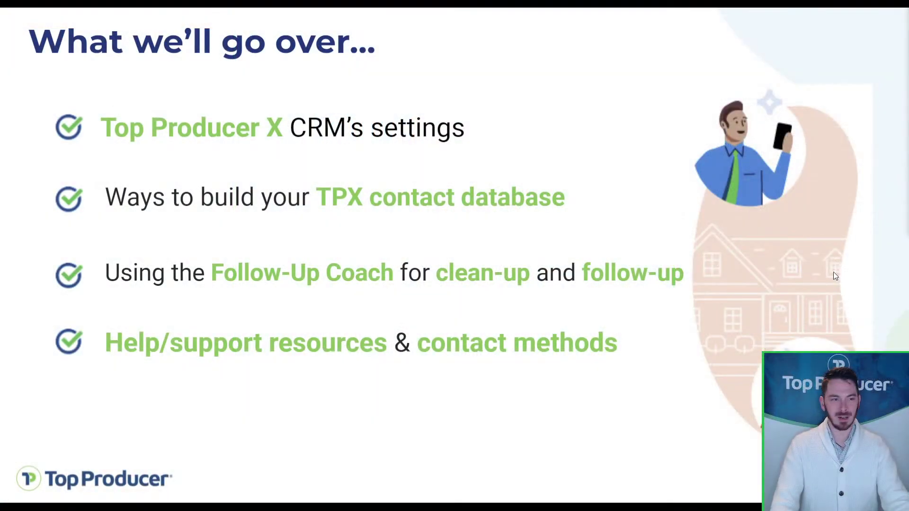
# - Advance the webinar deck to the foundation-for-success slide
pyautogui.click(834, 272)
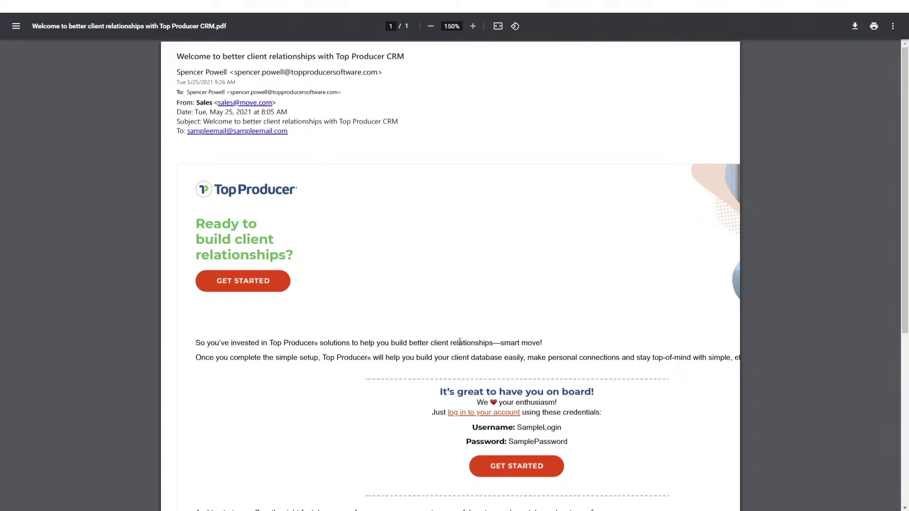
# - Follow the welcome email's lower GET STARTED button to the Top Producer sign-in page
pyautogui.press('ctrl')
pyautogui.press('ctrl')
pyautogui.press('ctrl')
pyautogui.press('ctrl')
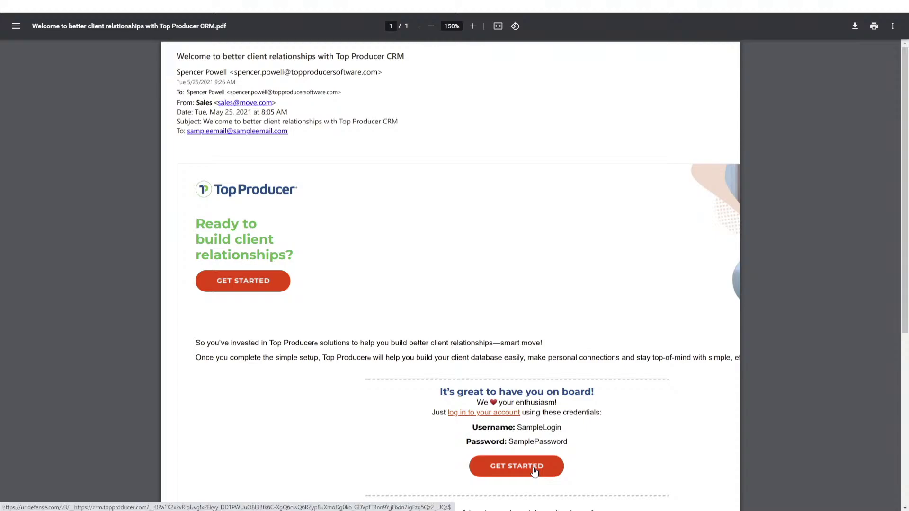
pyautogui.click(534, 470)
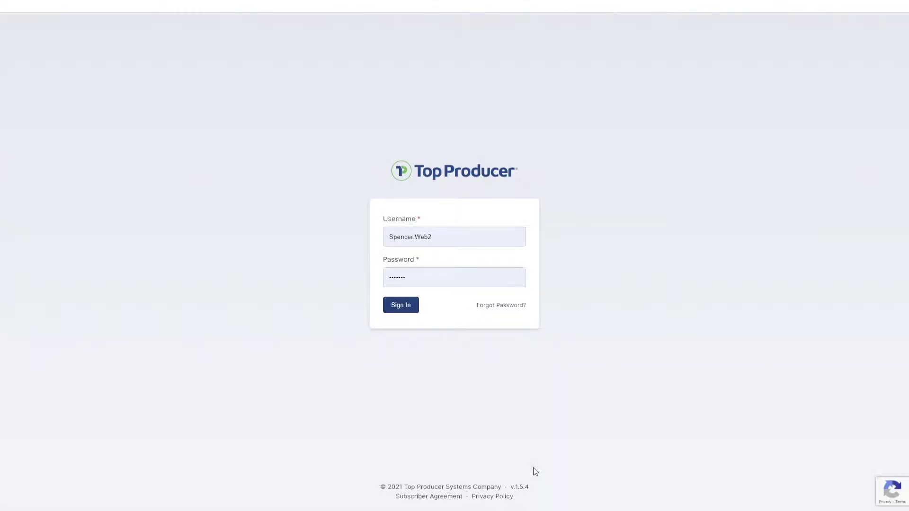
# - Sign in with the pre-filled credentials, accept the Subscriber Agreement, and continue
pyautogui.press('ctrl')
pyautogui.press('ctrl')
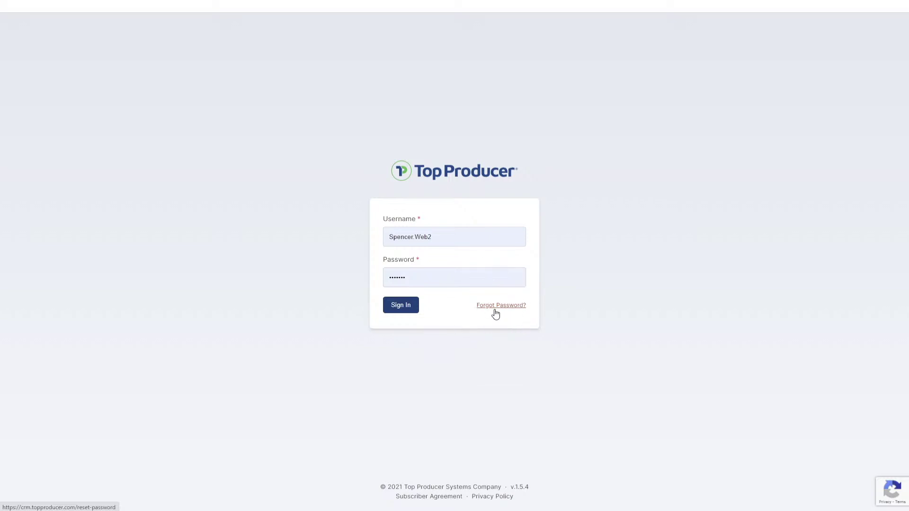
pyautogui.click(405, 307)
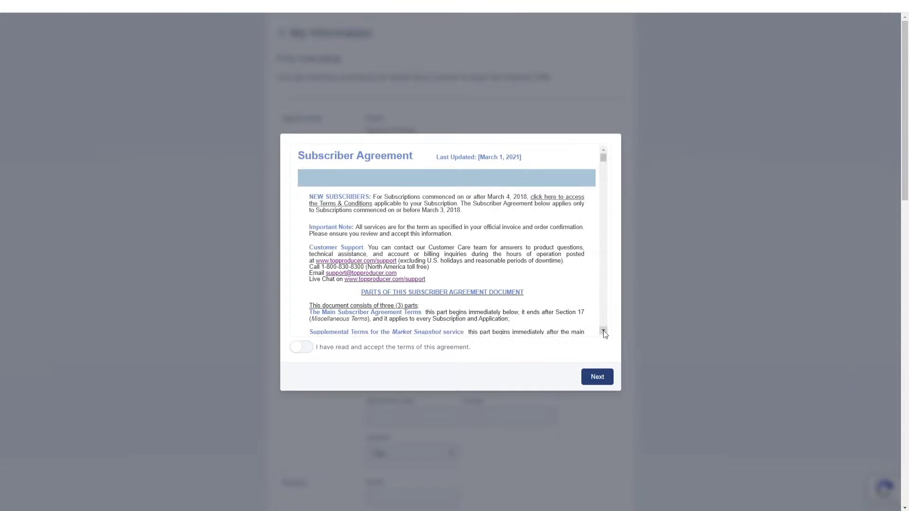
pyautogui.scroll(-5, 605, 334)
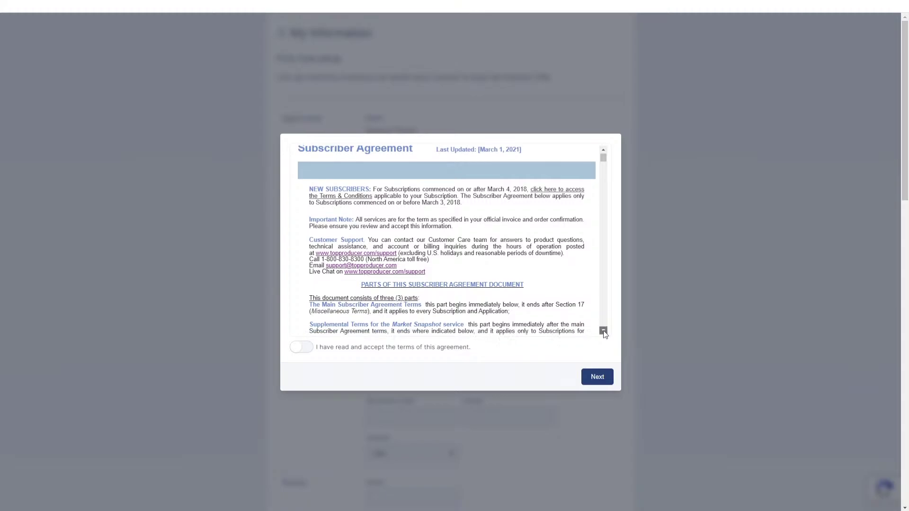
pyautogui.scroll(-10, 604, 334)
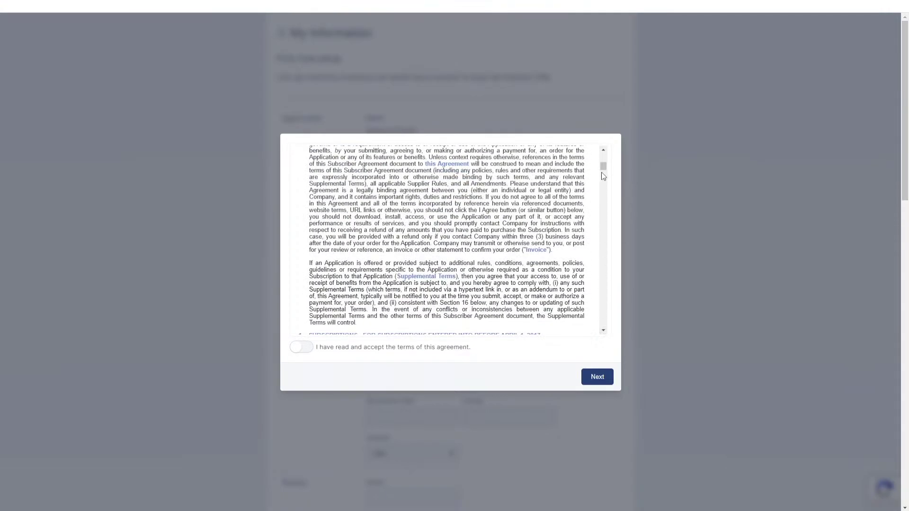
pyautogui.scroll(-3, 604, 331)
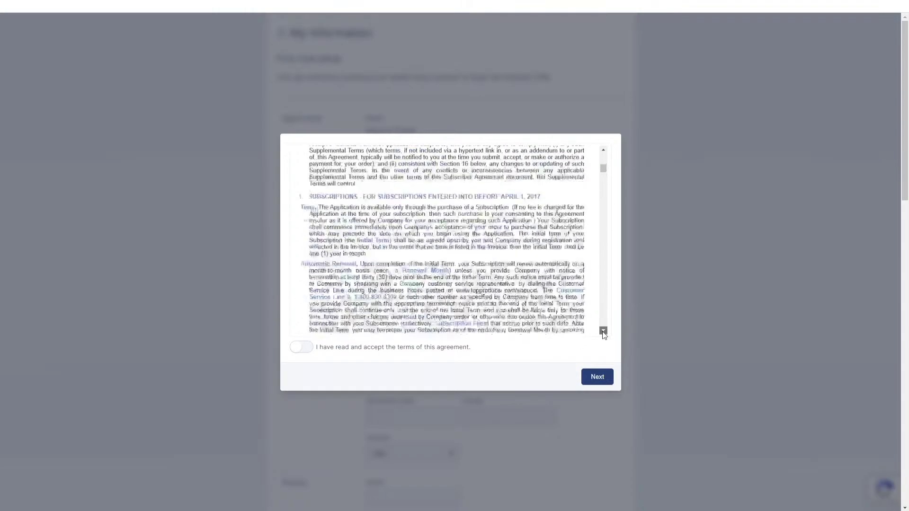
pyautogui.click(303, 348)
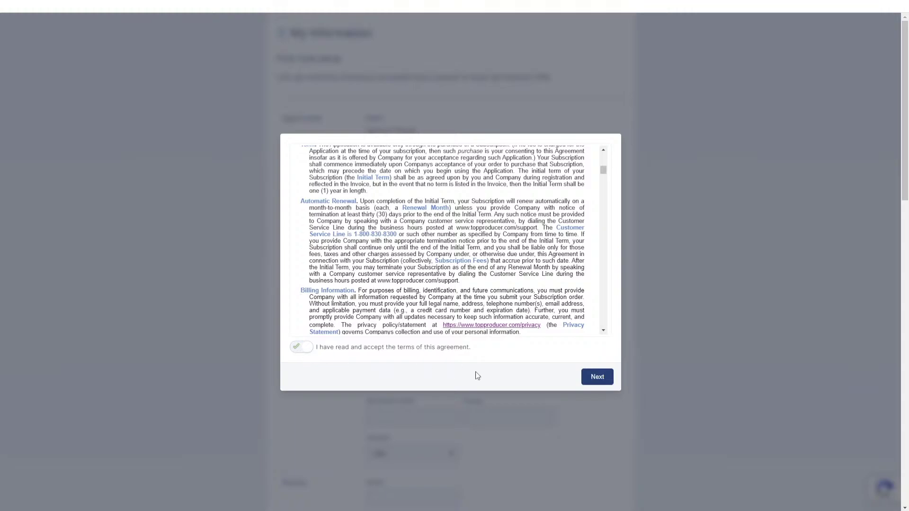
pyautogui.click(587, 378)
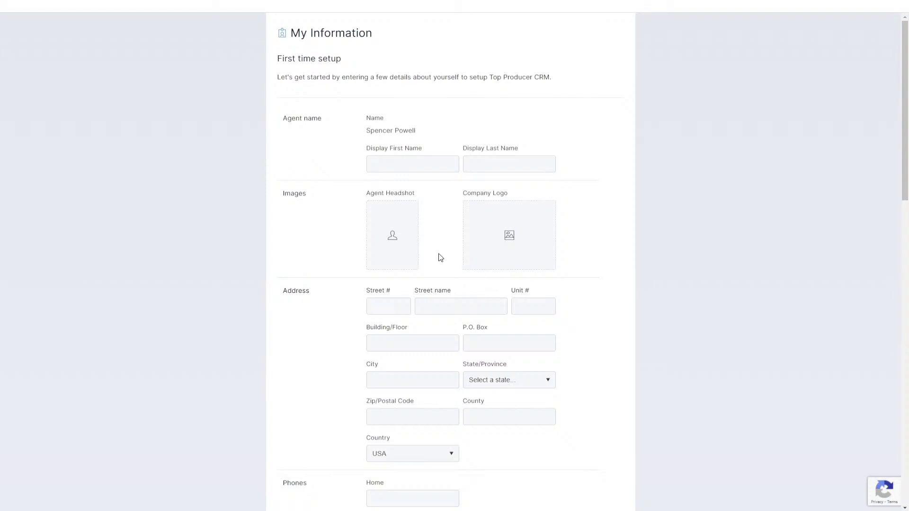
# - Review the phone, email and time zone fields, then save My Information
pyautogui.scroll(-3, 441, 258)
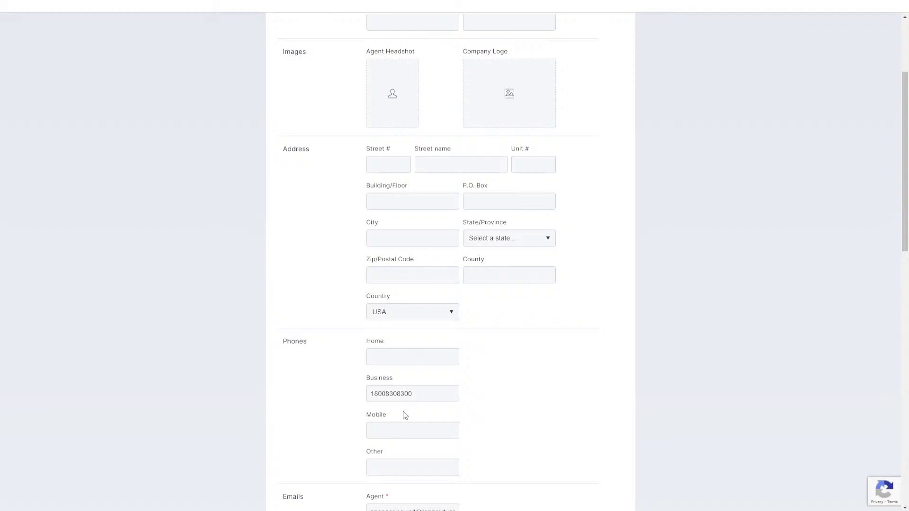
pyautogui.click(394, 429)
pyautogui.scroll(-2, 397, 426)
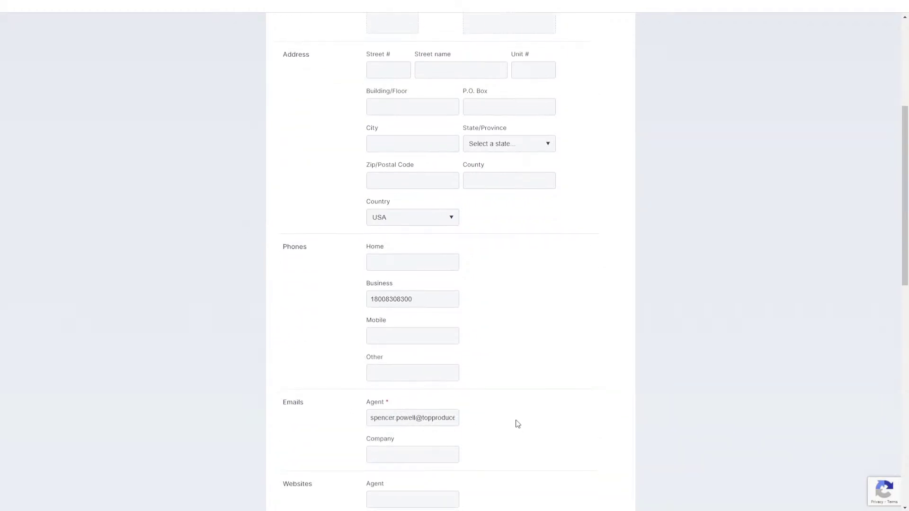
pyautogui.scroll(-1, 497, 404)
pyautogui.click(445, 374)
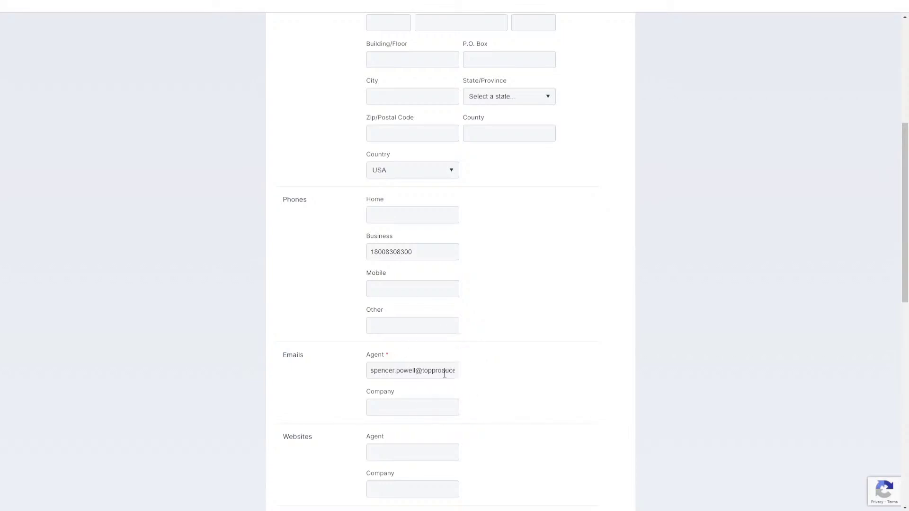
pyautogui.scroll(-8, 444, 375)
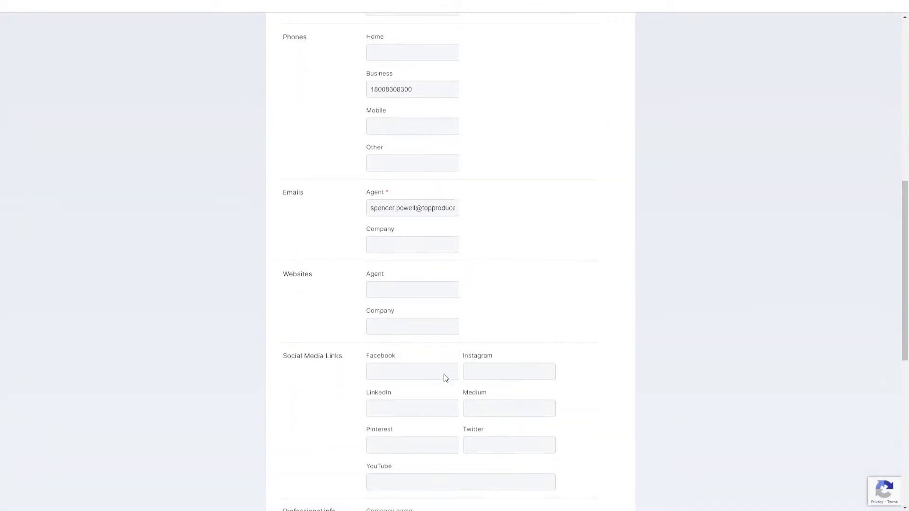
pyautogui.scroll(-4, 445, 378)
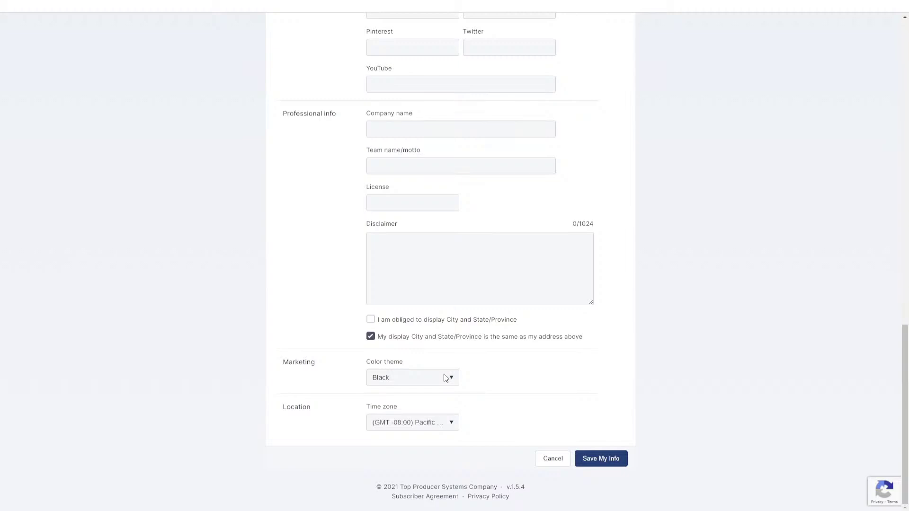
pyautogui.click(411, 429)
pyautogui.click(413, 432)
pyautogui.click(606, 462)
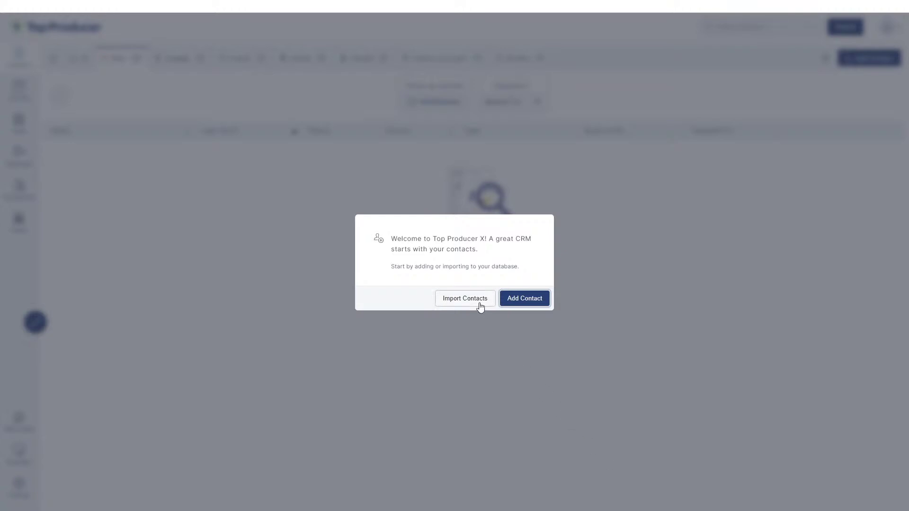
# - Start a new contact and enter its first and last name
pyautogui.click(518, 306)
pyautogui.click(518, 306)
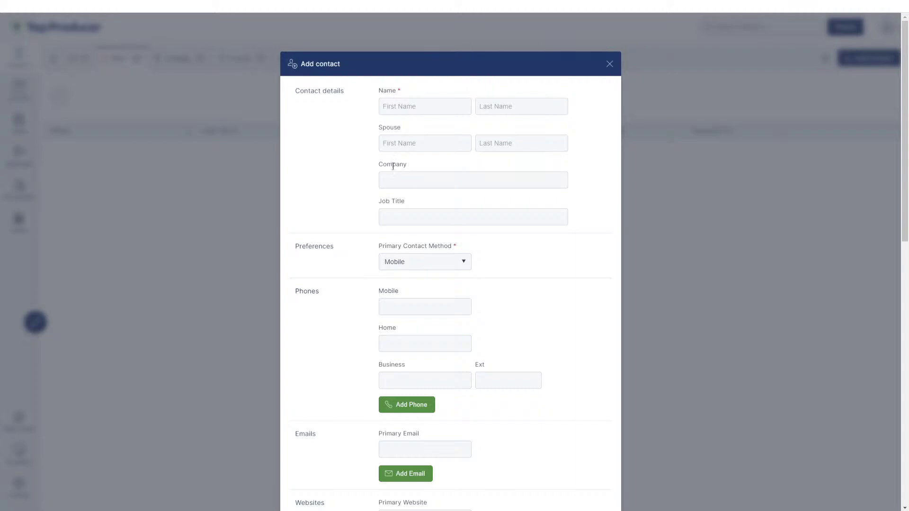
pyautogui.click(408, 104)
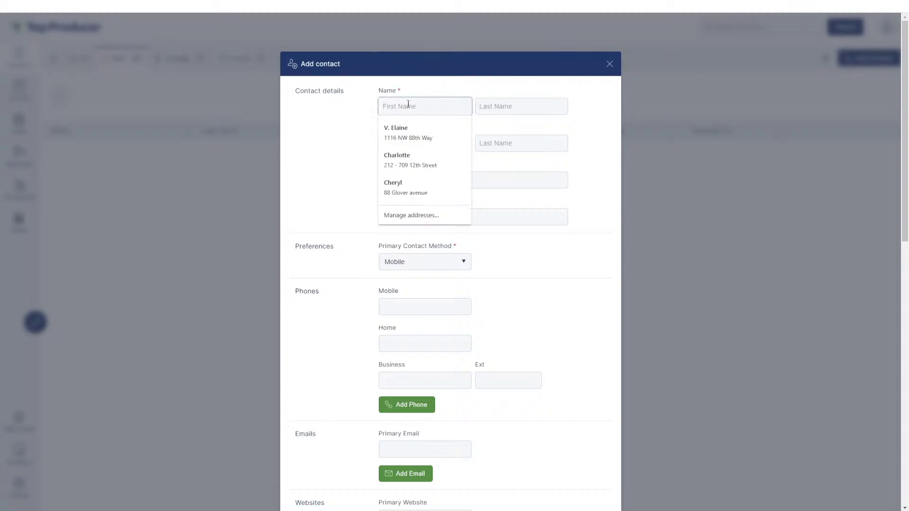
pyautogui.write('Jim')
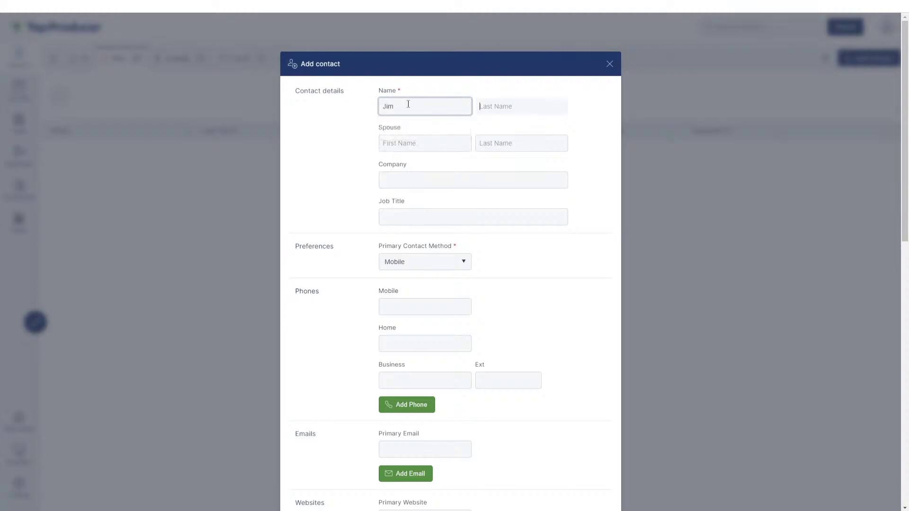
pyautogui.press('Tab')
pyautogui.write('Gordo')
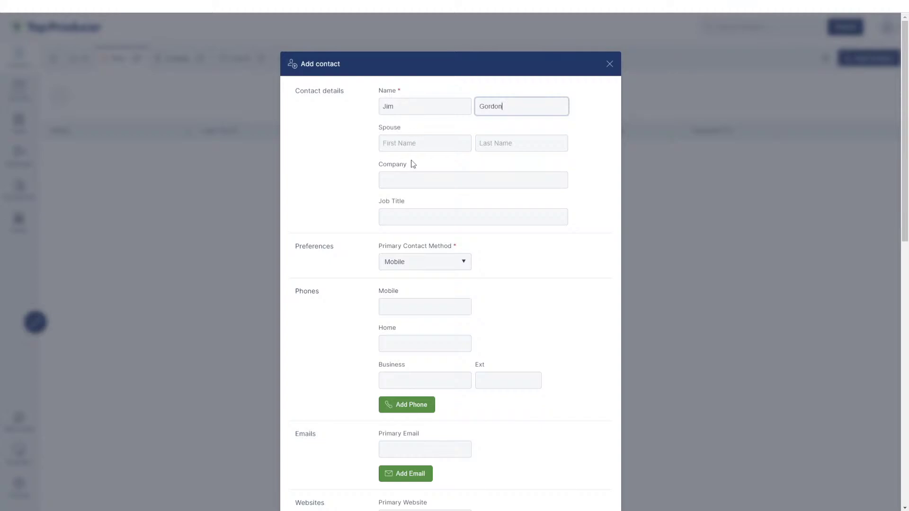
# - Fill in the contact's mobile number and primary email address
pyautogui.scroll(-2, 513, 241)
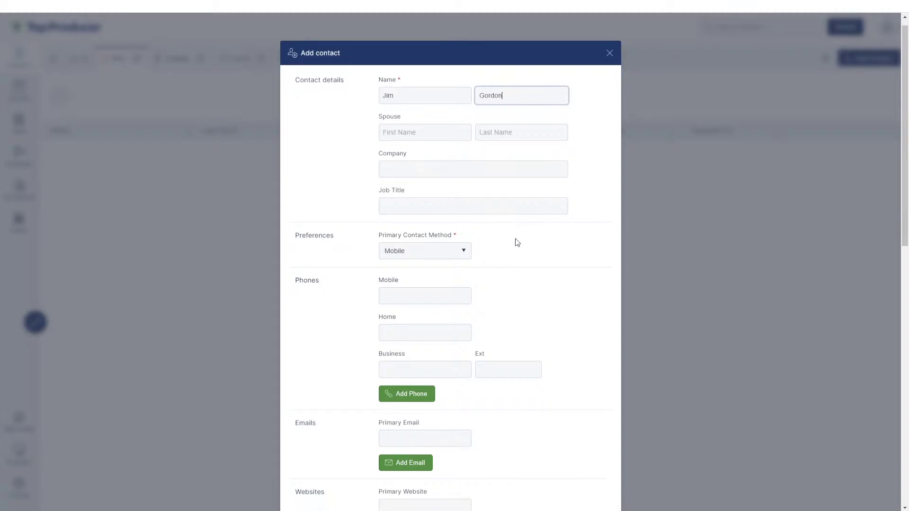
pyautogui.click(447, 219)
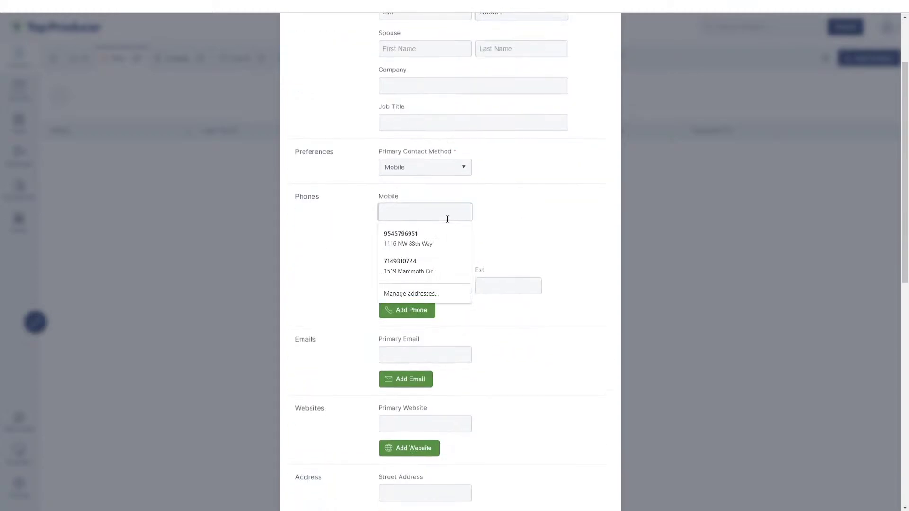
pyautogui.write('123-456-78')
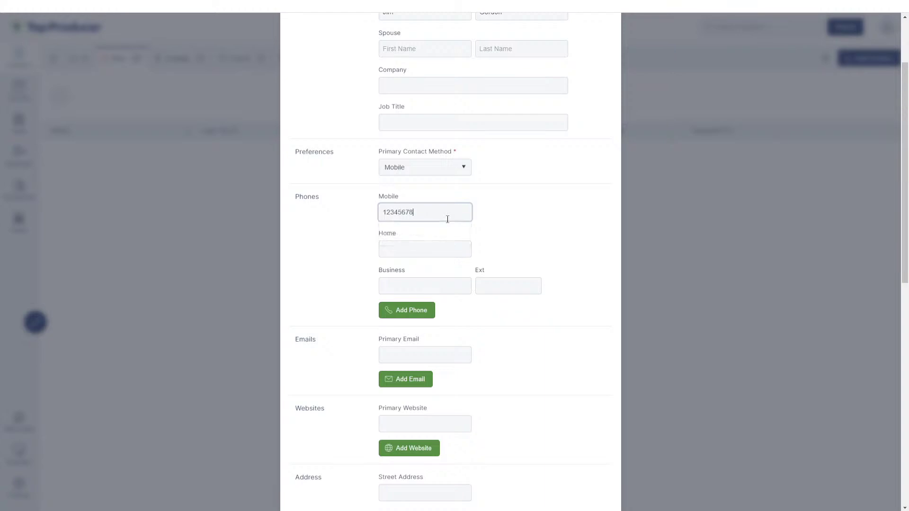
pyautogui.write('90')
pyautogui.scroll(-2, 445, 237)
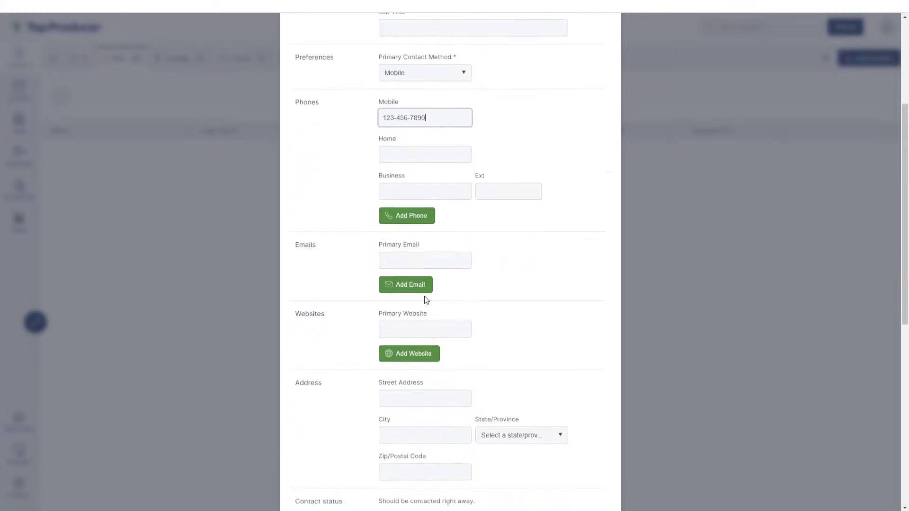
pyautogui.click(430, 255)
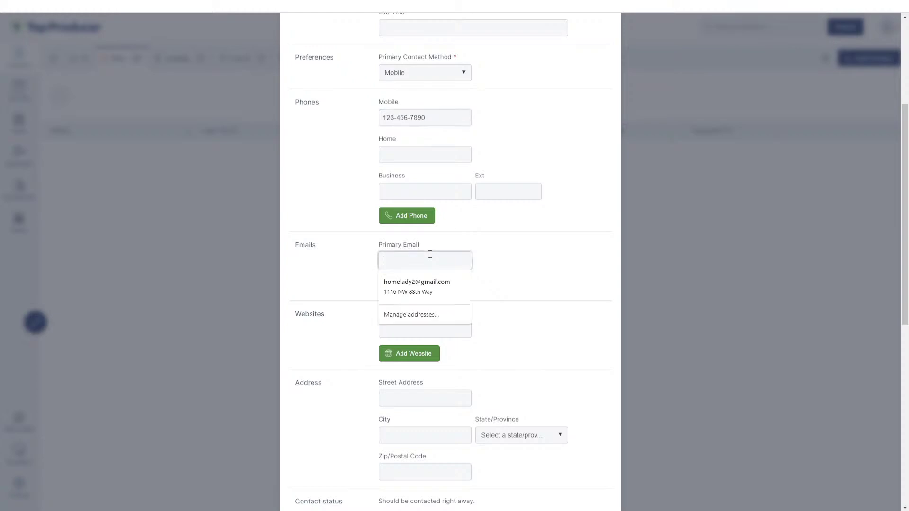
pyautogui.write('jim.gordon.')
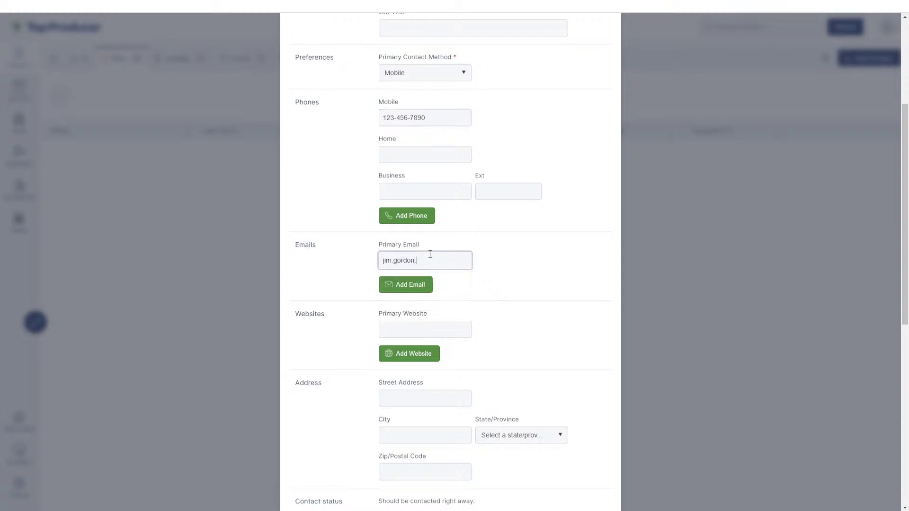
pyautogui.press('BackSpace')
pyautogui.write('@test.com')
pyautogui.scroll(-4, 438, 258)
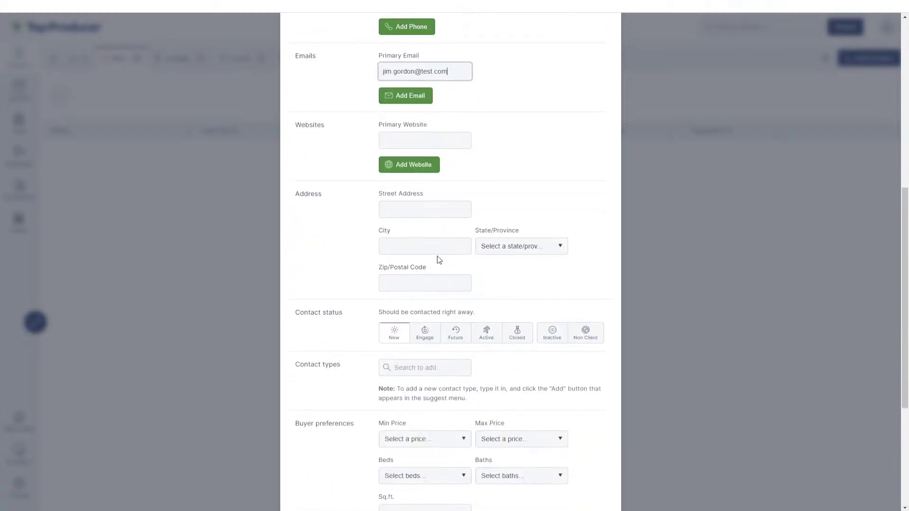
pyautogui.scroll(-2, 440, 258)
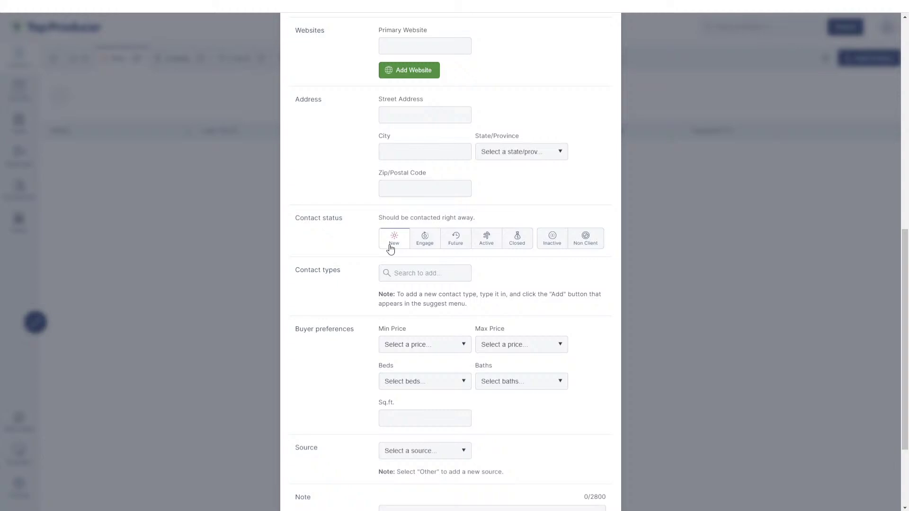
# - Try the Engage, Future, Active and Closed statuses, settling on Engage
pyautogui.click(433, 250)
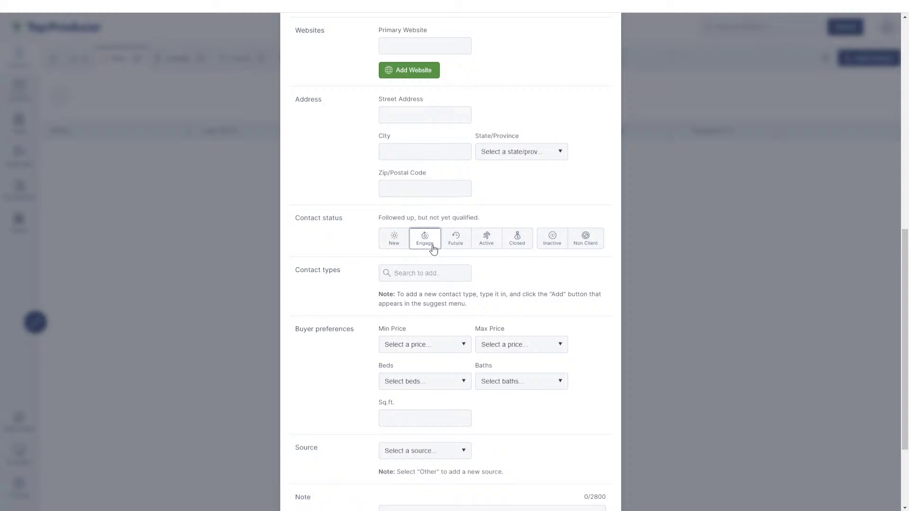
pyautogui.click(462, 248)
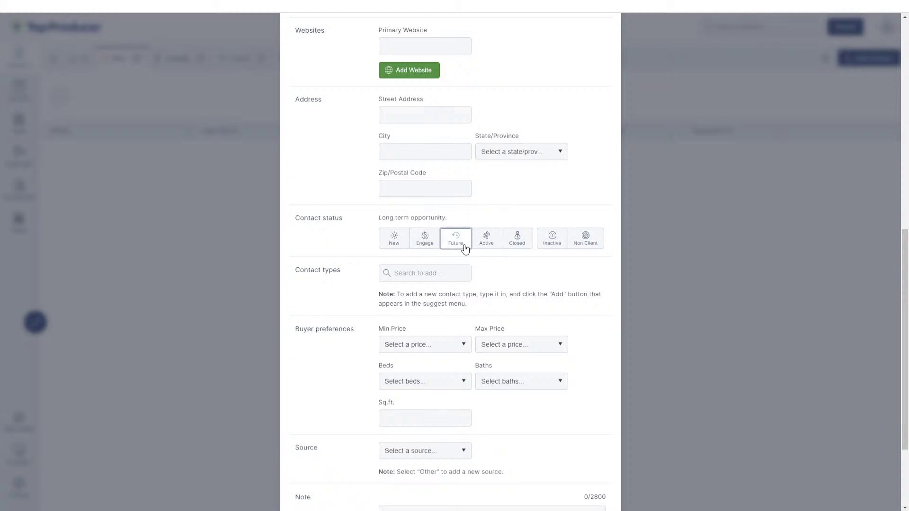
pyautogui.click(488, 246)
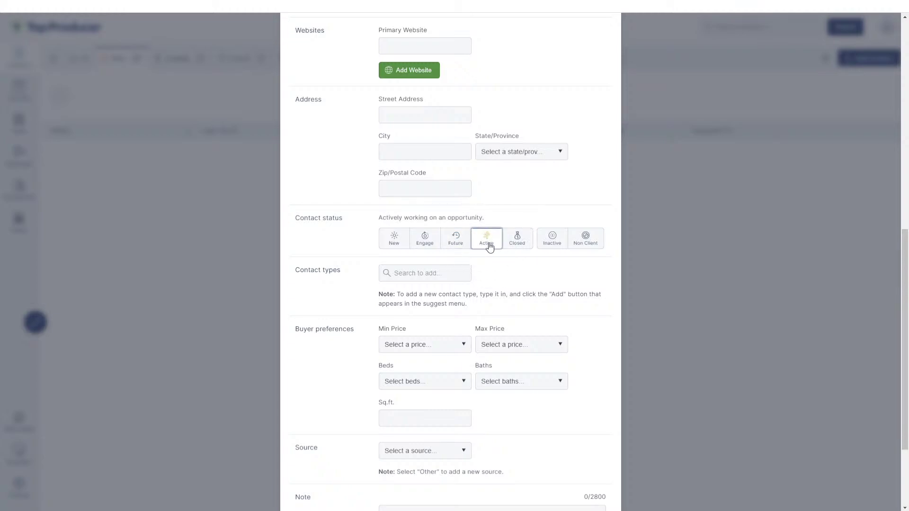
pyautogui.click(518, 247)
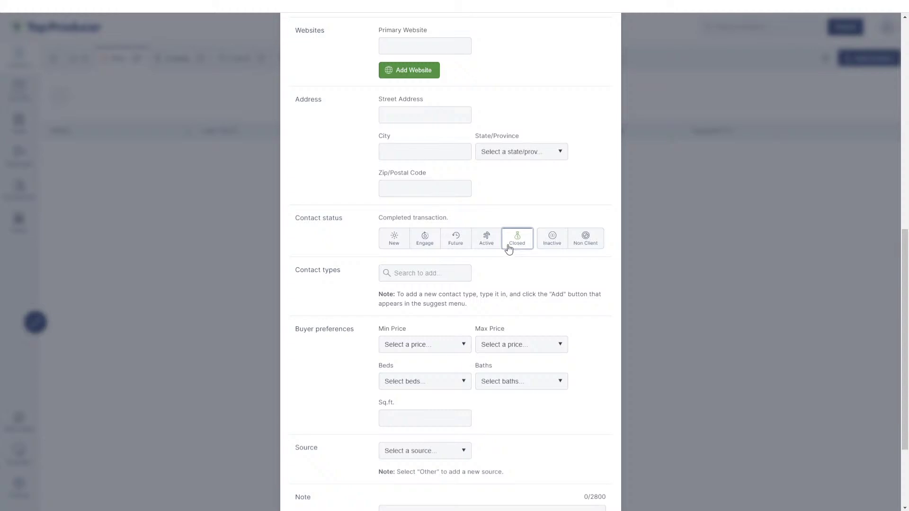
pyautogui.click(425, 247)
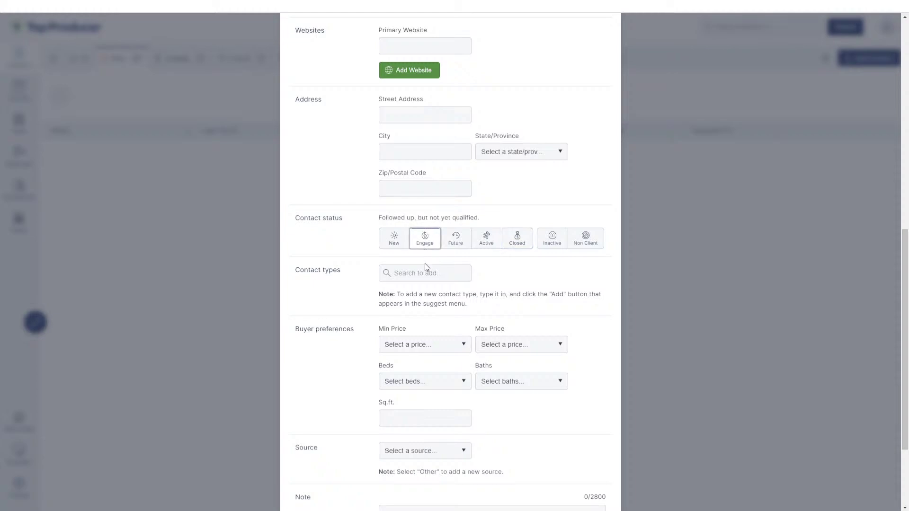
# - Add Buyer and Referral as contact types and save the contact
pyautogui.click(426, 272)
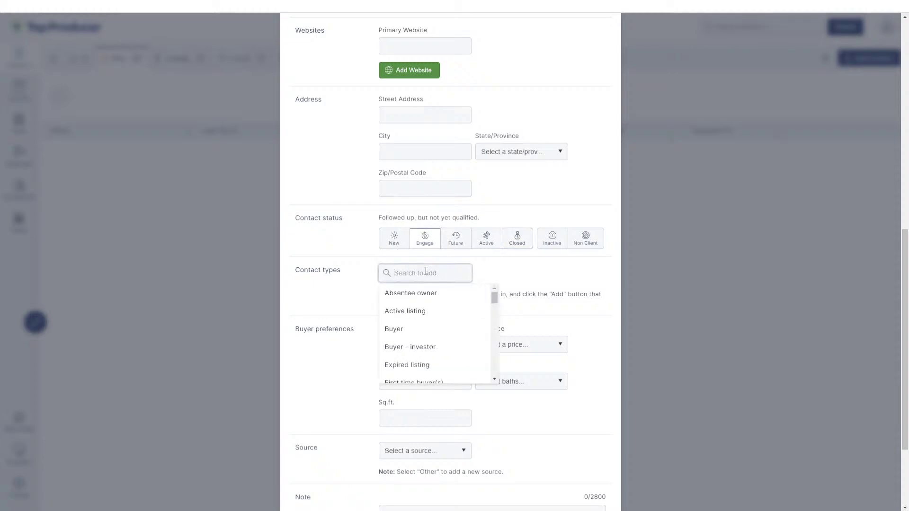
pyautogui.write('Buyer')
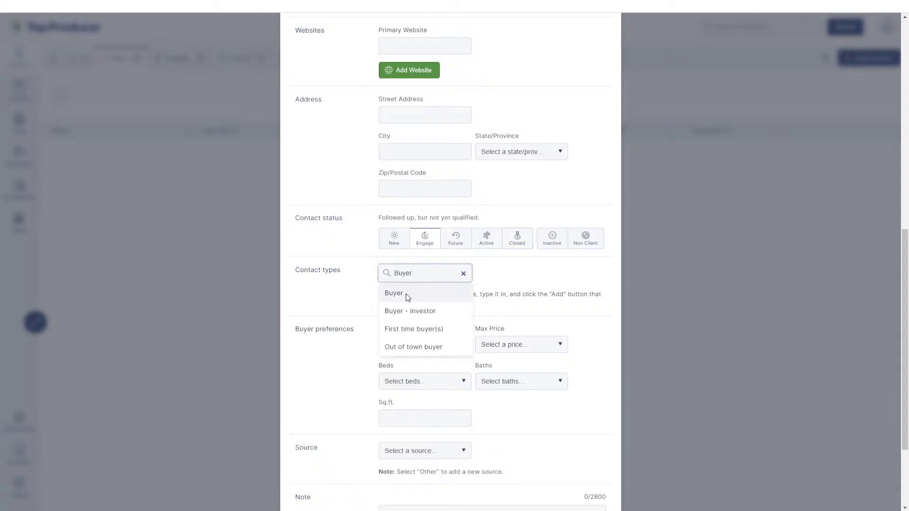
pyautogui.click(407, 294)
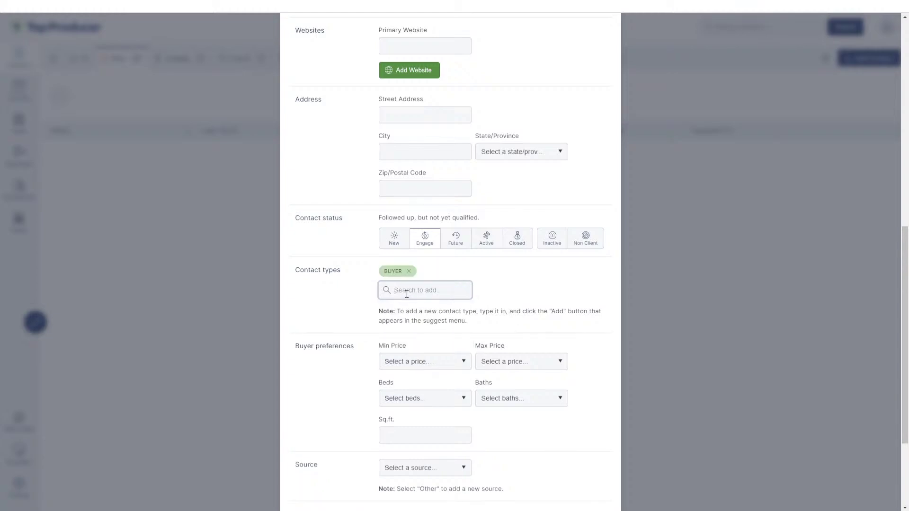
pyautogui.click(407, 294)
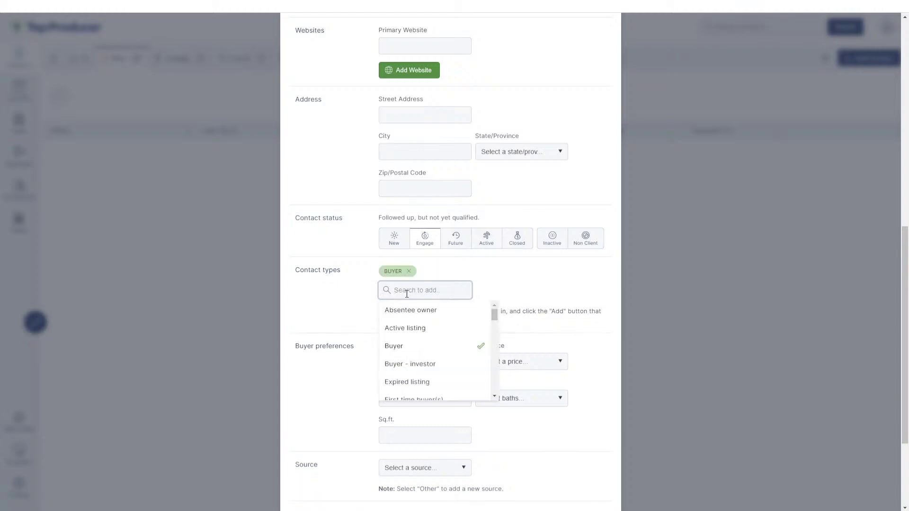
pyautogui.write('referra')
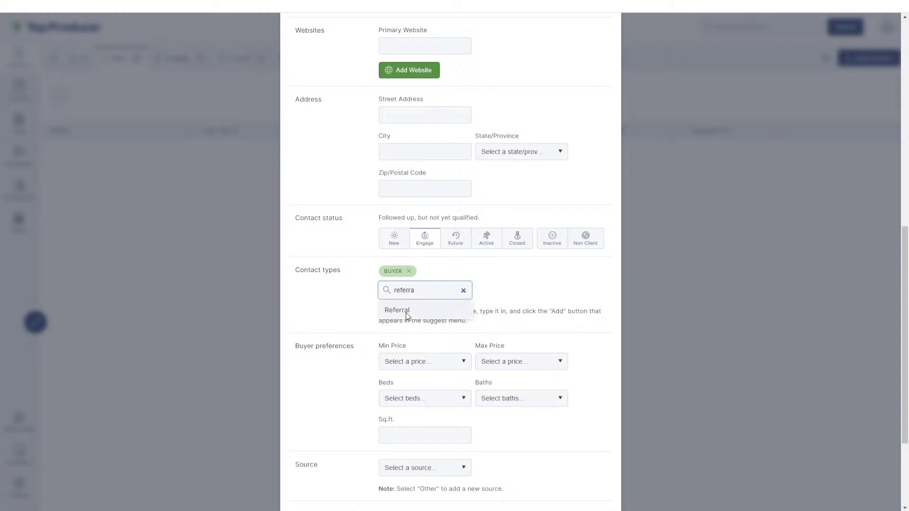
pyautogui.click(406, 311)
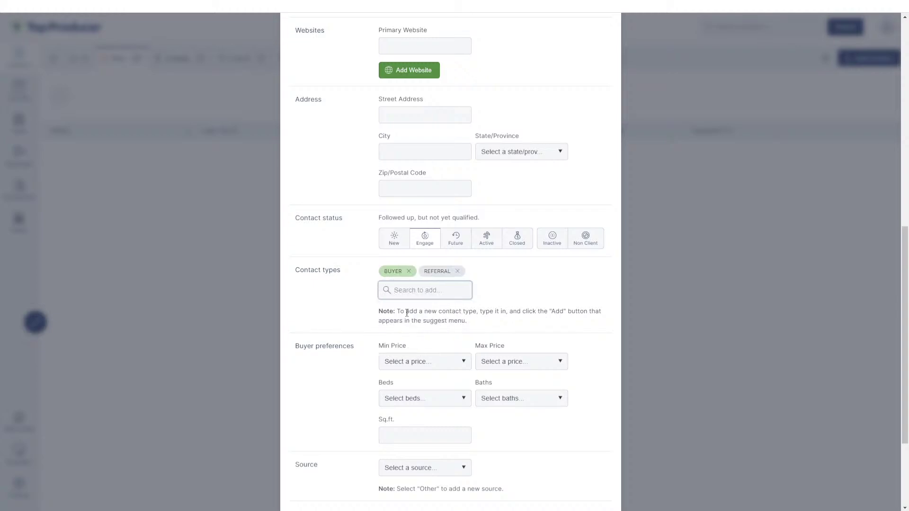
pyautogui.scroll(-3, 406, 313)
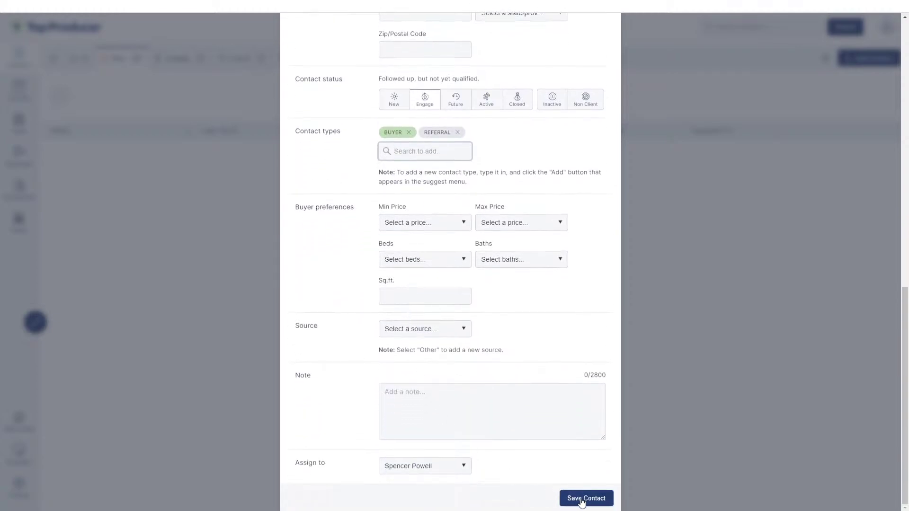
pyautogui.click(582, 498)
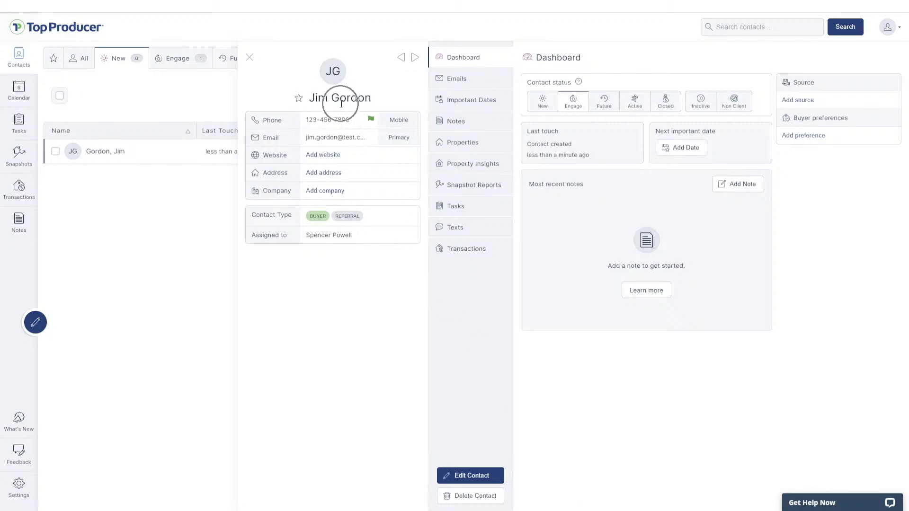
pyautogui.click(450, 59)
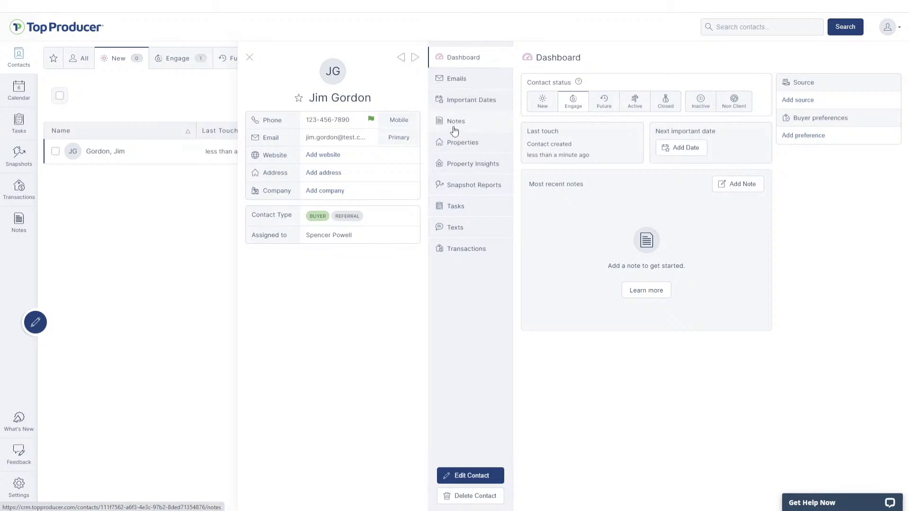
pyautogui.click(463, 229)
pyautogui.click(587, 107)
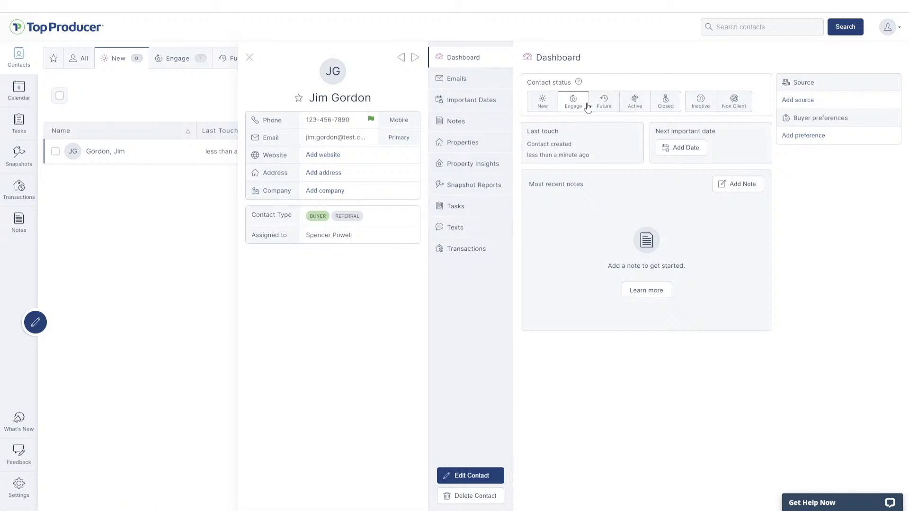
pyautogui.click(569, 137)
pyautogui.click(710, 133)
pyautogui.click(496, 480)
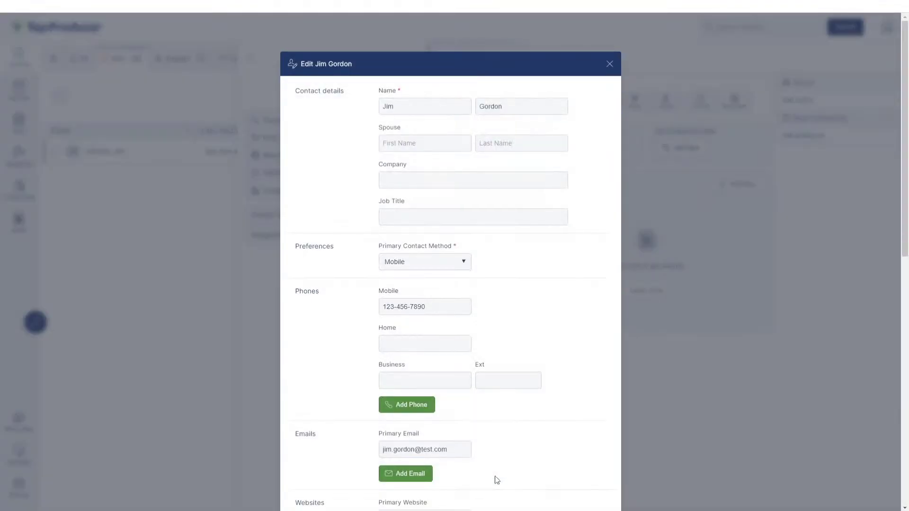
pyautogui.click(610, 65)
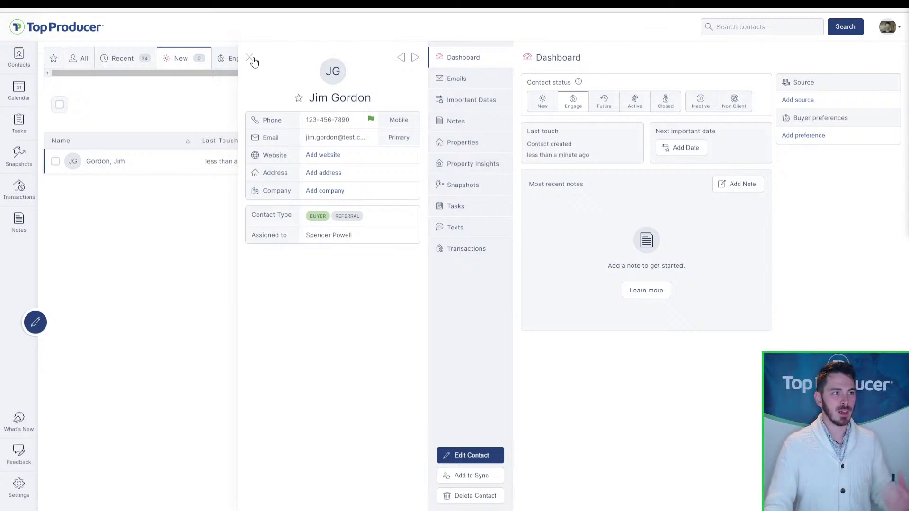
# - Return to the contacts list and browse the Engage, Future and Active tabs
pyautogui.click(34, 68)
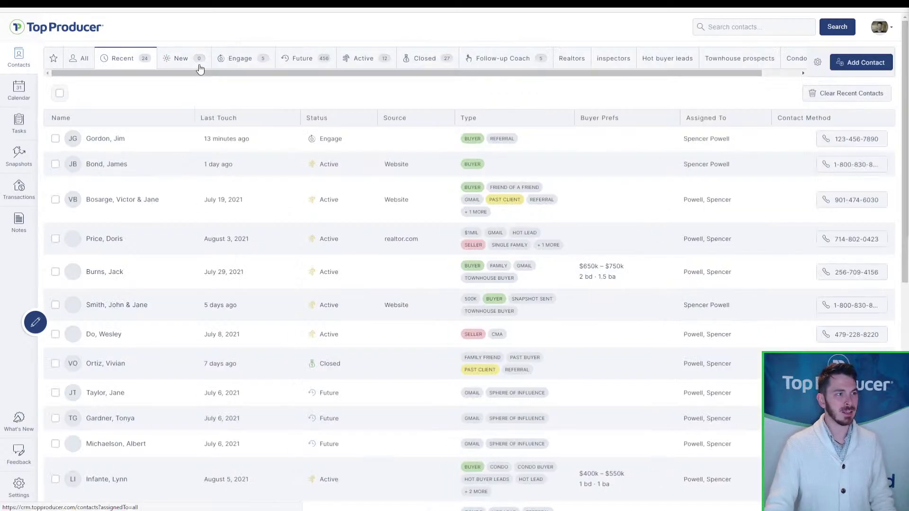
pyautogui.click(247, 66)
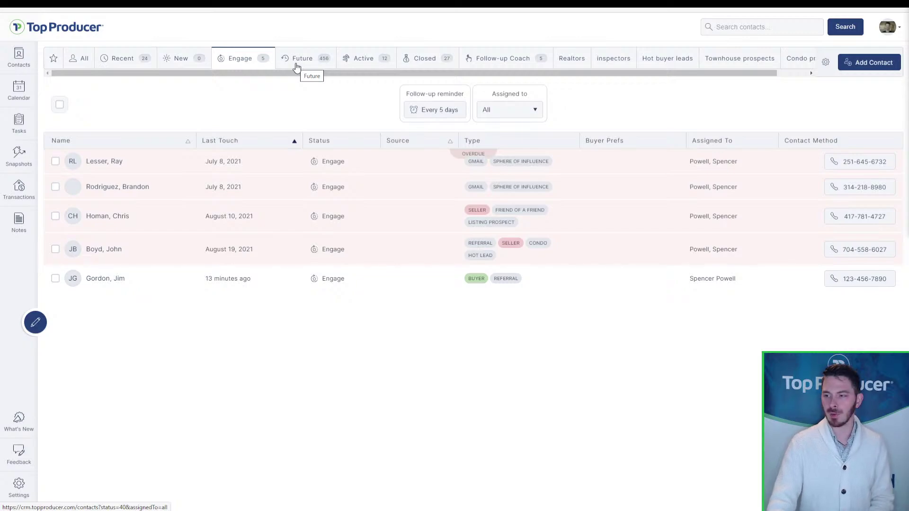
pyautogui.click(157, 177)
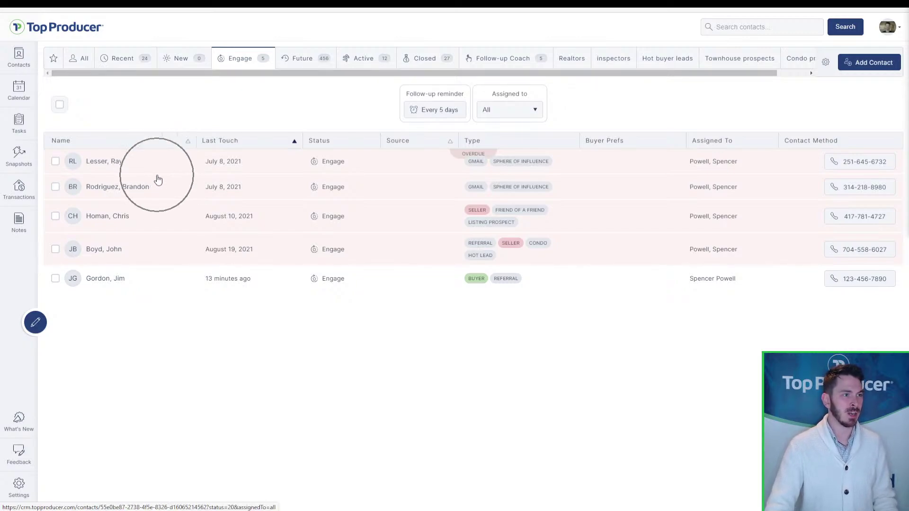
pyautogui.click(314, 68)
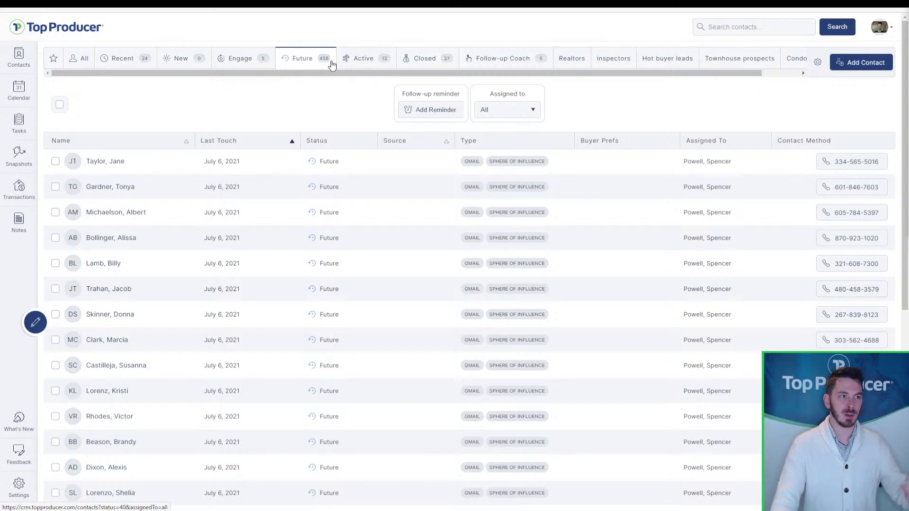
pyautogui.click(359, 60)
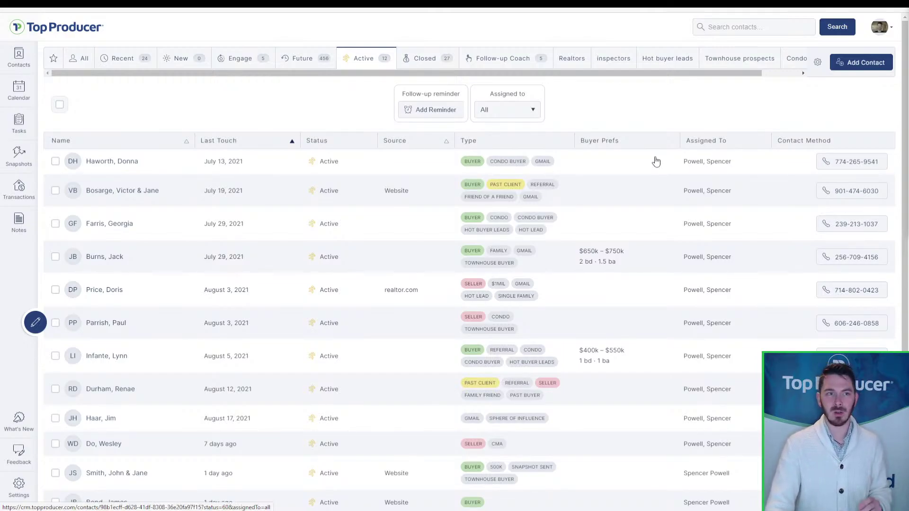
# - List contacts tagged PAST CLIENT, then switch to the Recent contacts tab
pyautogui.click(508, 189)
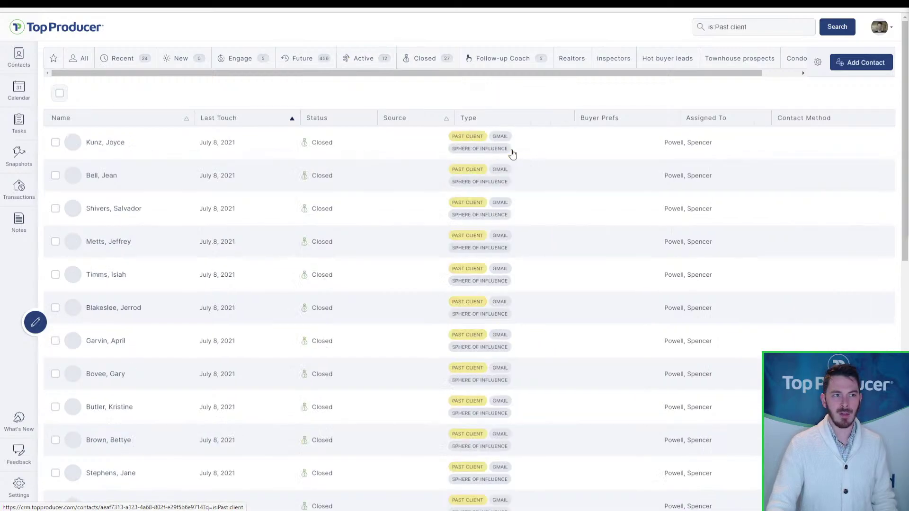
pyautogui.scroll(-2, 497, 327)
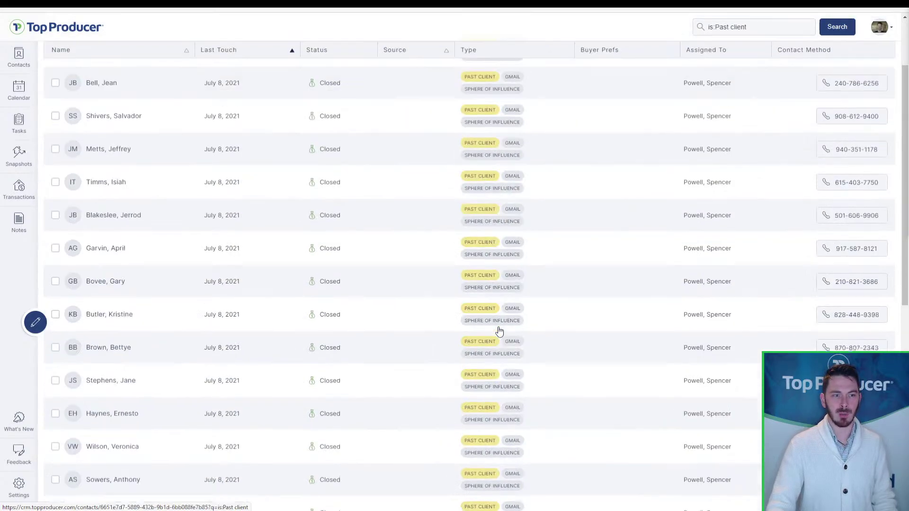
pyautogui.scroll(-3, 500, 331)
pyautogui.scroll(5, 379, 223)
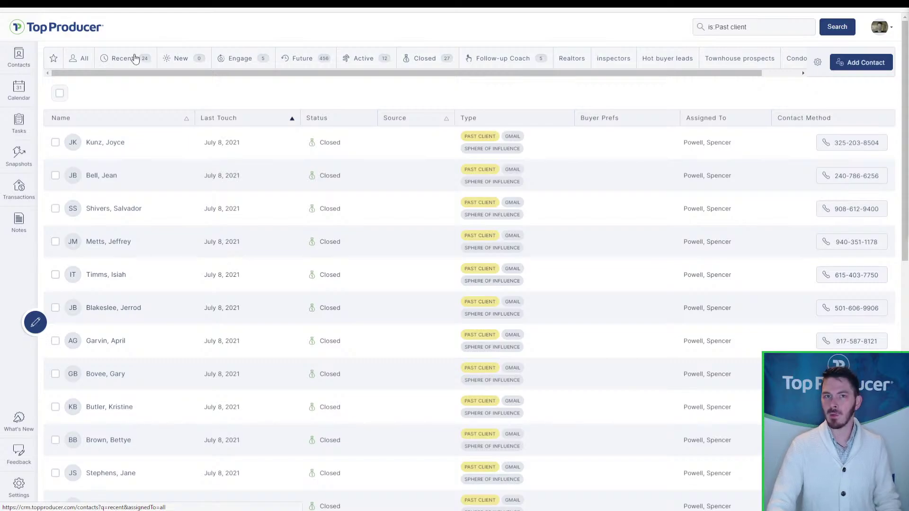
pyautogui.click(135, 58)
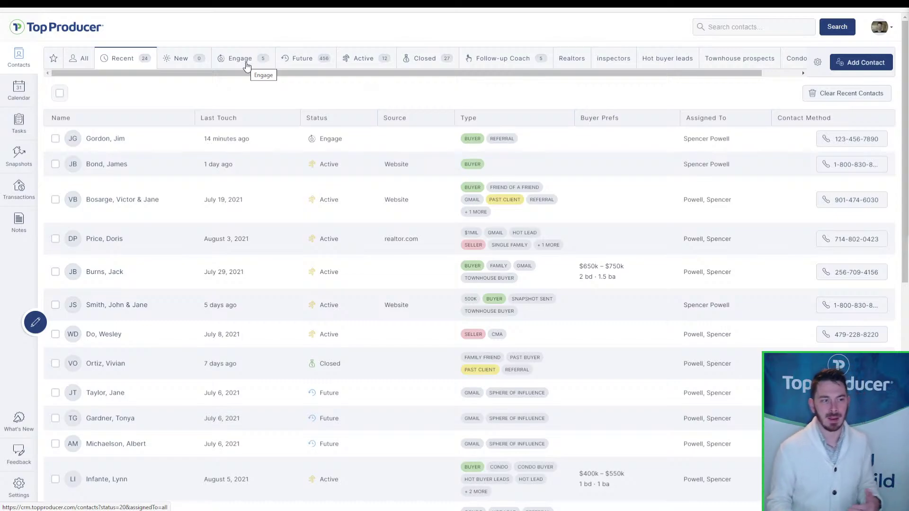
# - Open the Townhouse prospects list and select all seven contacts
pyautogui.click(716, 61)
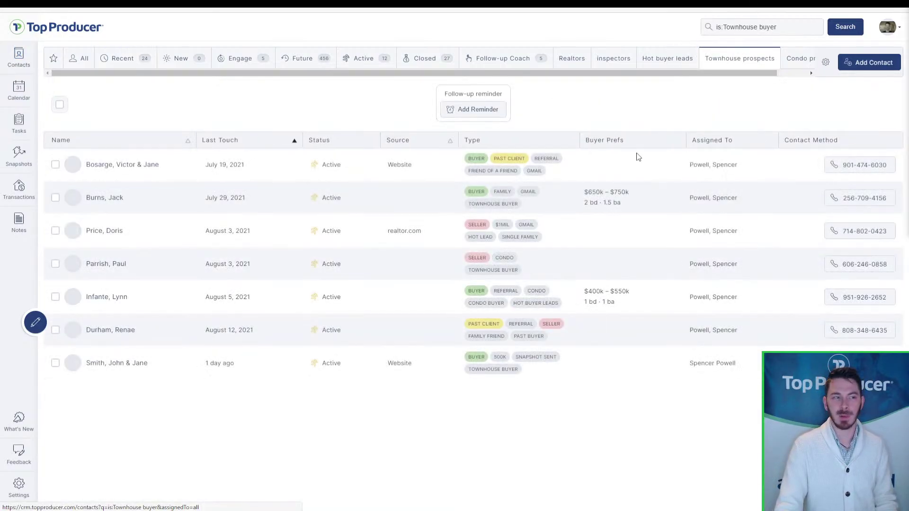
pyautogui.press('ctrl')
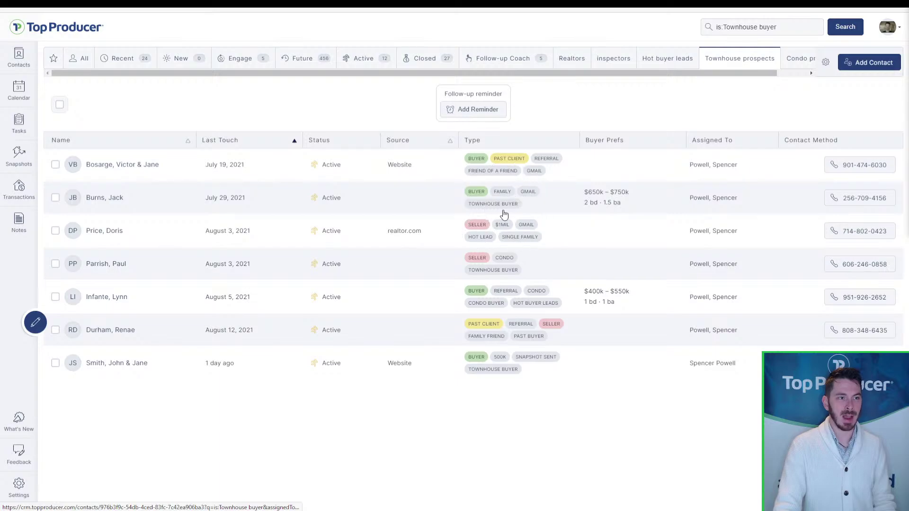
pyautogui.press('ctrl')
pyautogui.press('ctrl')
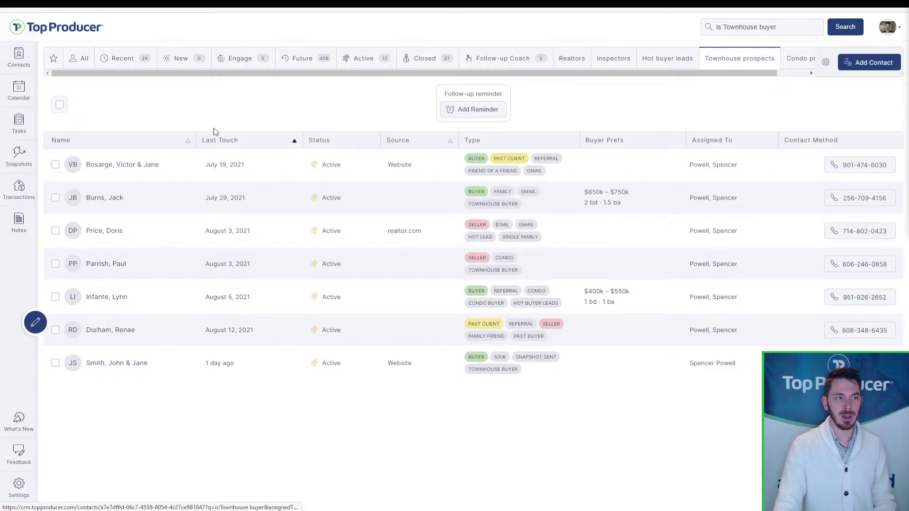
pyautogui.click(59, 104)
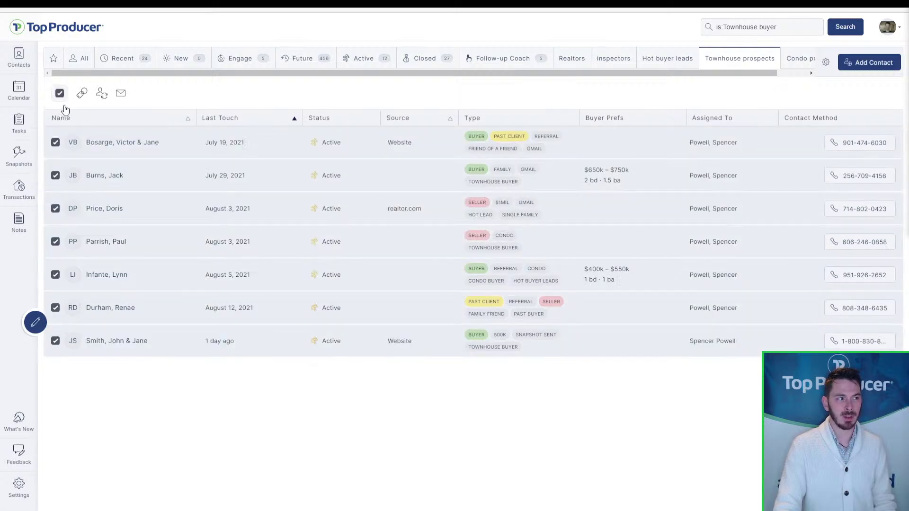
# - Open and dismiss the group email template picker, then clear the selection
pyautogui.click(122, 94)
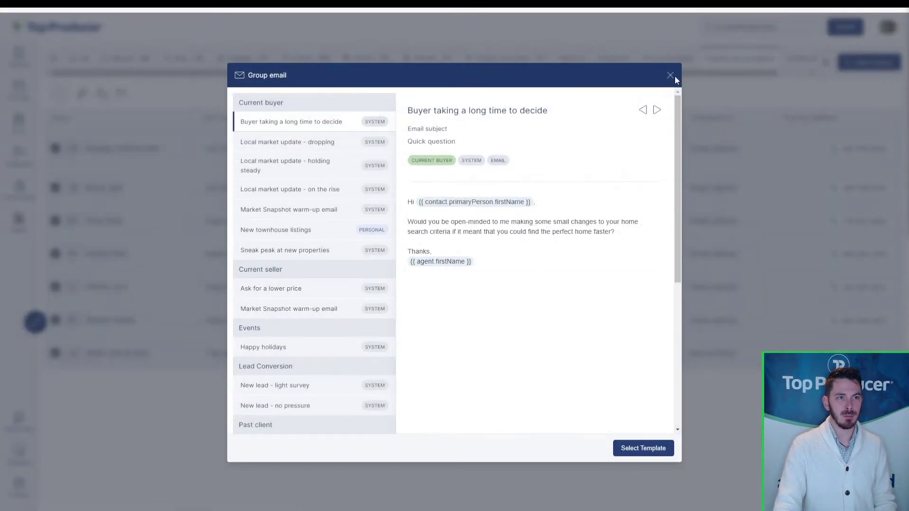
pyautogui.click(669, 75)
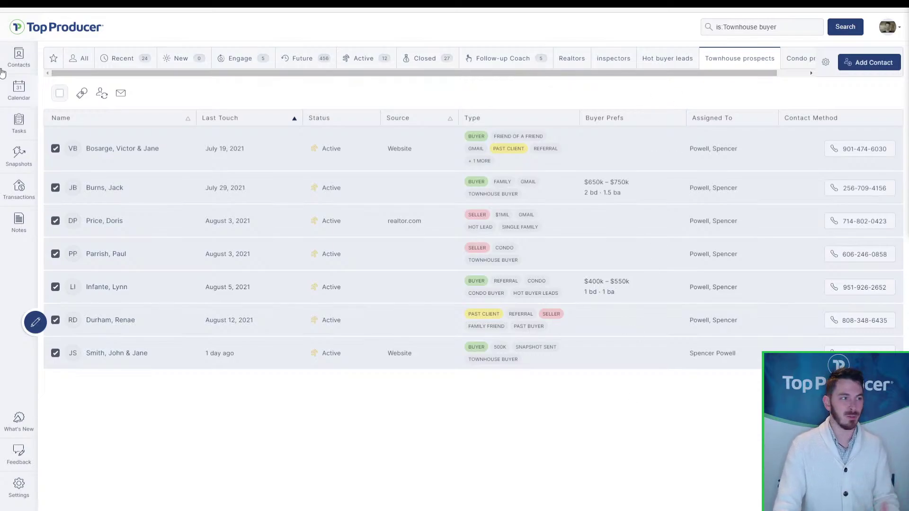
pyautogui.click(60, 93)
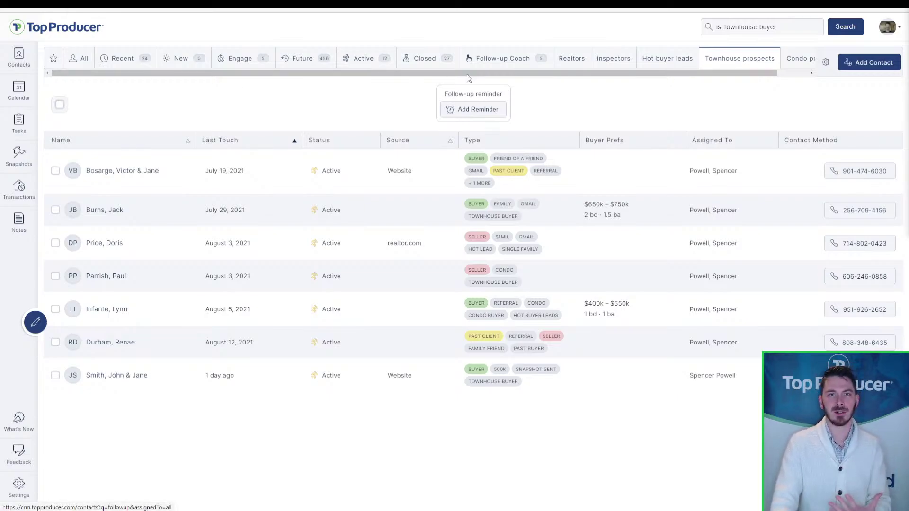
# - Cycle through the Engage, Future and Active lists and open the top Active contact
pyautogui.click(180, 60)
pyautogui.click(238, 61)
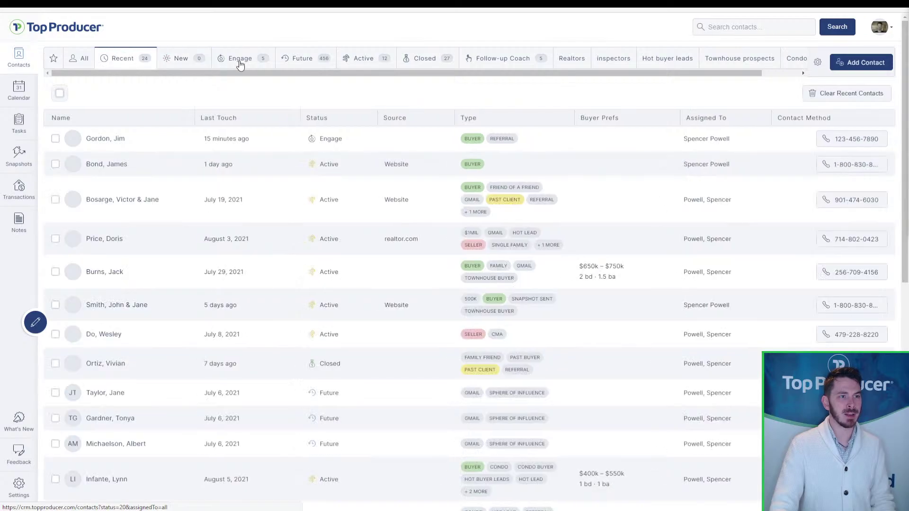
pyautogui.click(301, 61)
pyautogui.click(346, 57)
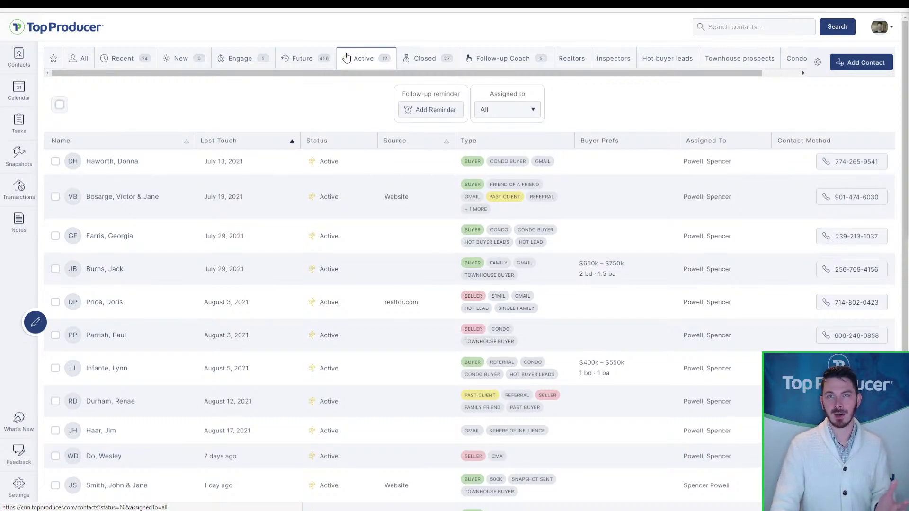
pyautogui.click(162, 164)
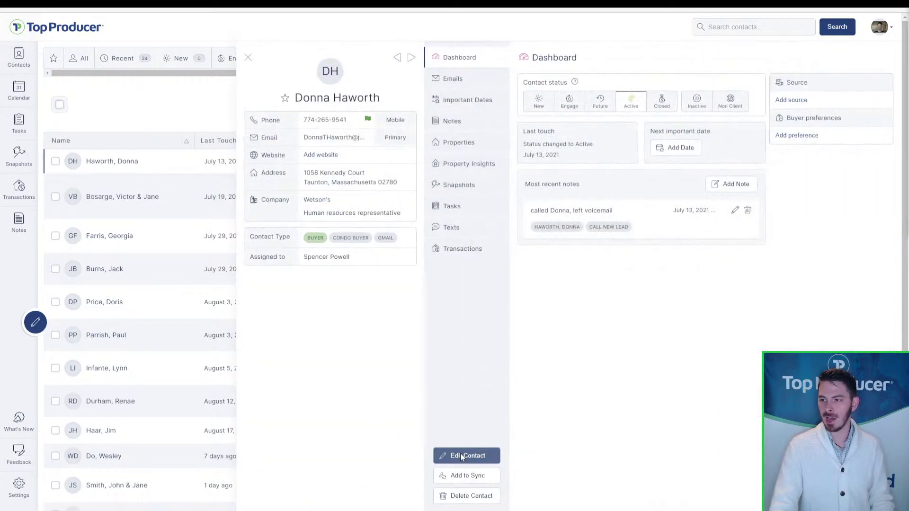
# - Enter 'my own contact type' as a contact type, then close the edit form unsaved
pyautogui.click(460, 453)
pyautogui.scroll(-10, 467, 448)
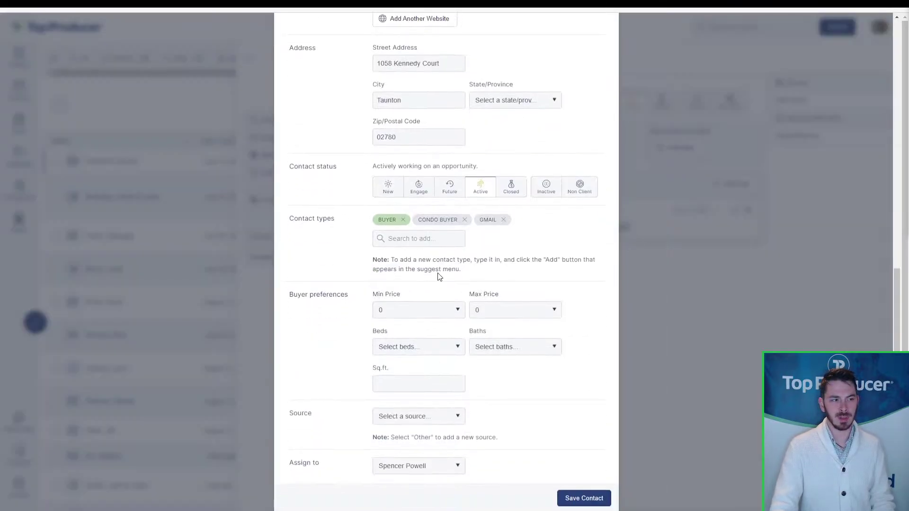
pyautogui.click(435, 242)
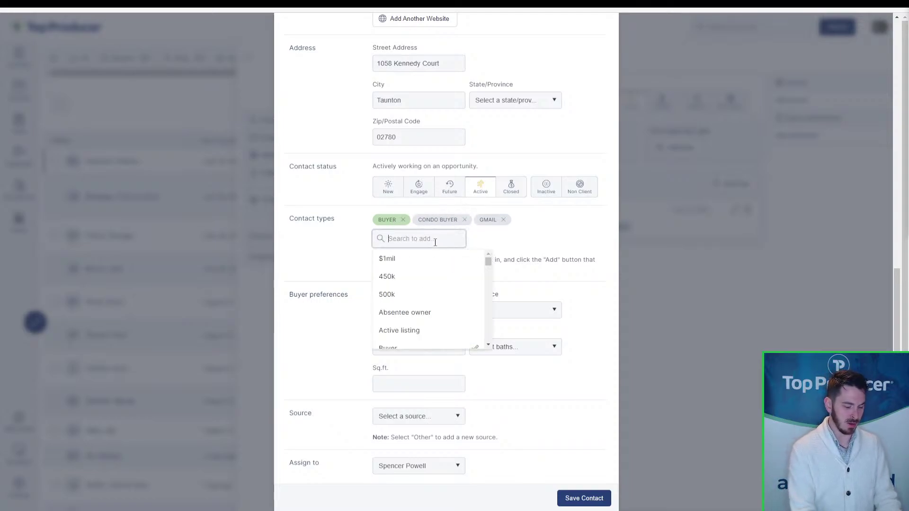
pyautogui.write('my own contact type')
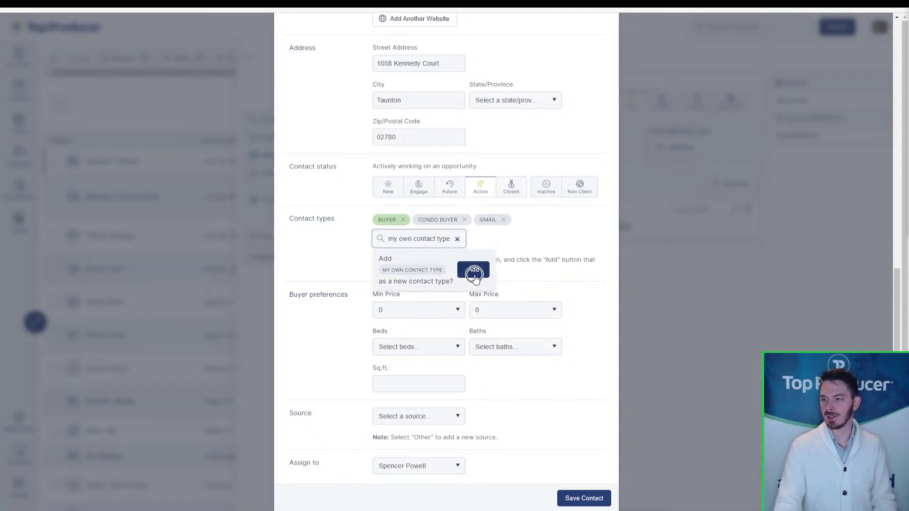
pyautogui.press('ctrl')
pyautogui.press('ctrl')
pyautogui.press('ctrl')
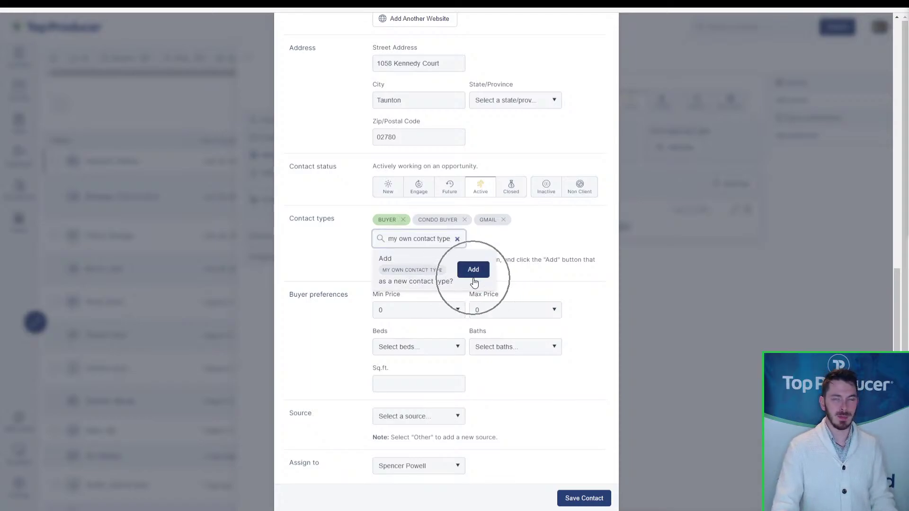
pyautogui.scroll(1, 474, 279)
pyautogui.scroll(10, 475, 282)
pyautogui.click(609, 66)
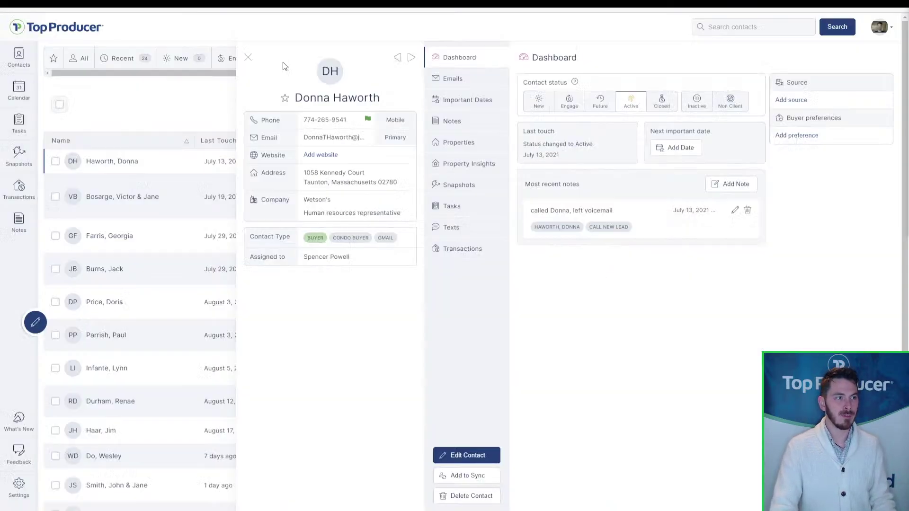
# - Close the contact panel and select the first four contacts in the Active list
pyautogui.click(247, 58)
pyautogui.click(56, 161)
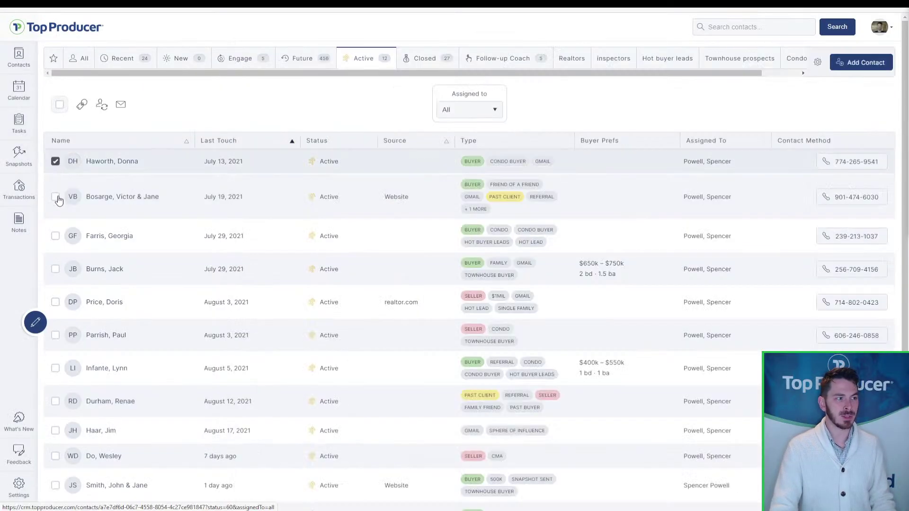
pyautogui.click(56, 197)
pyautogui.click(56, 236)
pyautogui.click(55, 271)
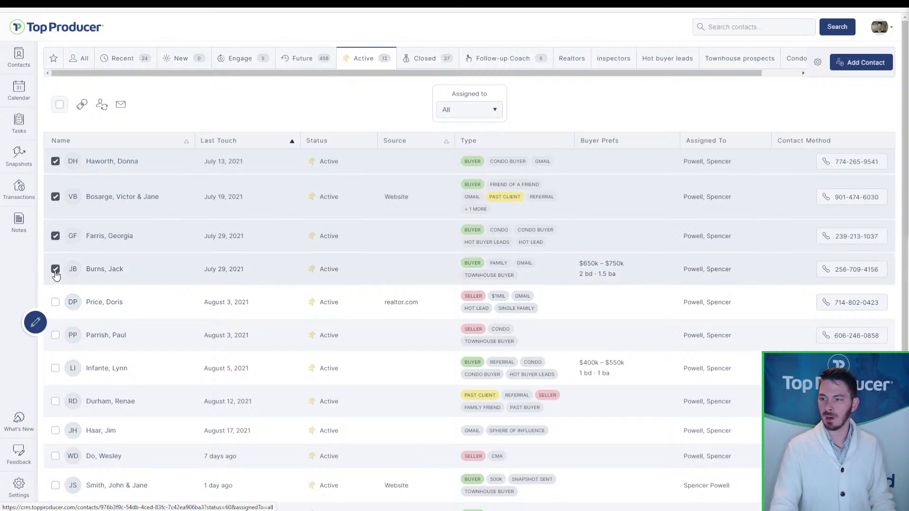
# - Bulk-add the Buyer contact type to the four selected contacts
pyautogui.click(83, 105)
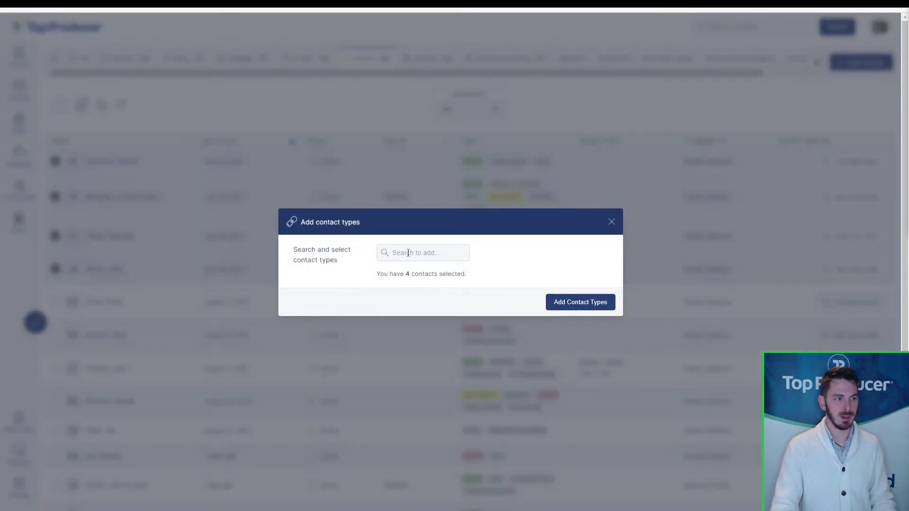
pyautogui.click(411, 253)
pyautogui.write('buyer')
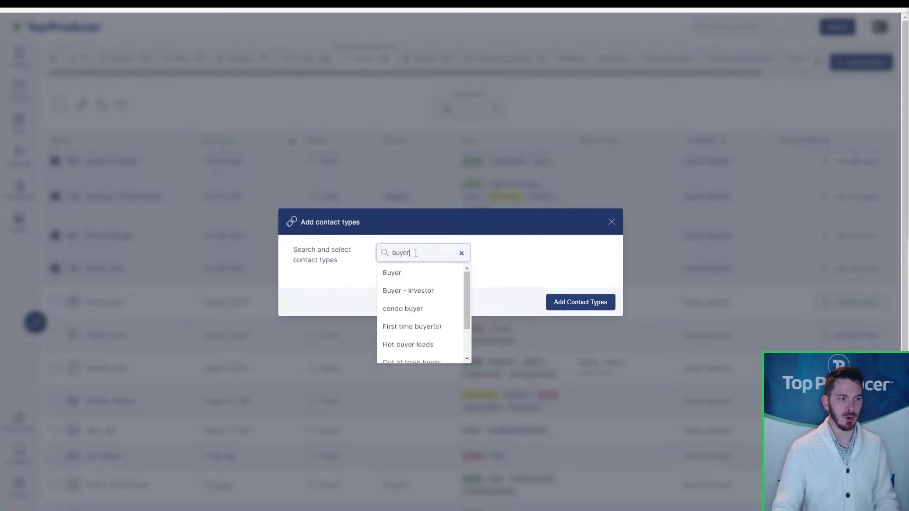
pyautogui.click(422, 272)
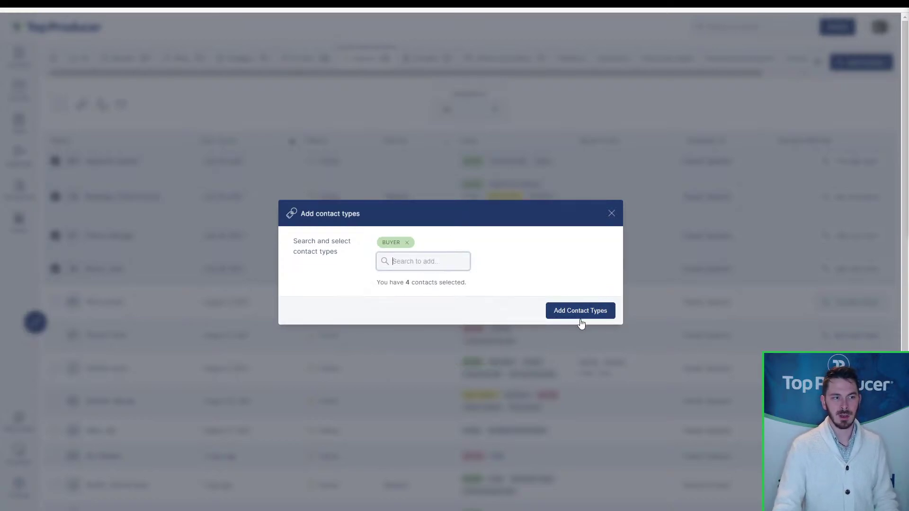
pyautogui.click(611, 218)
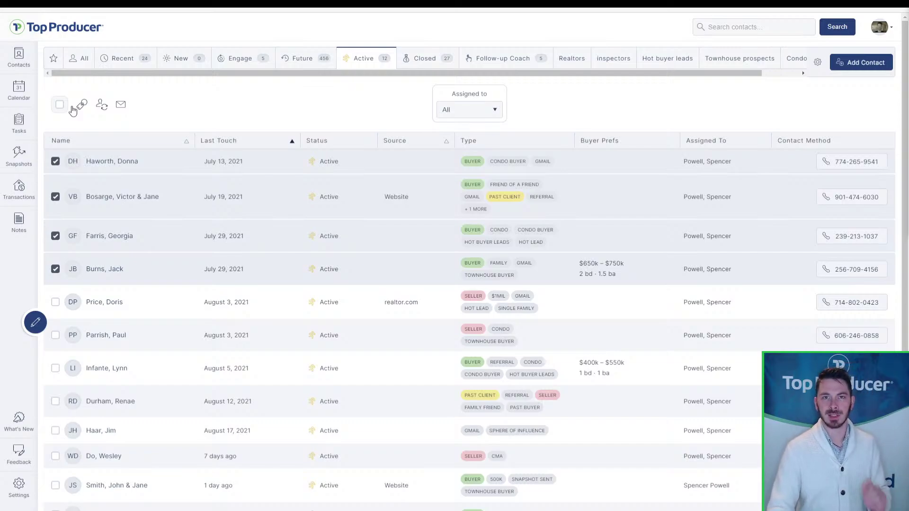
# - Open the My Information edit form from Settings
pyautogui.click(11, 497)
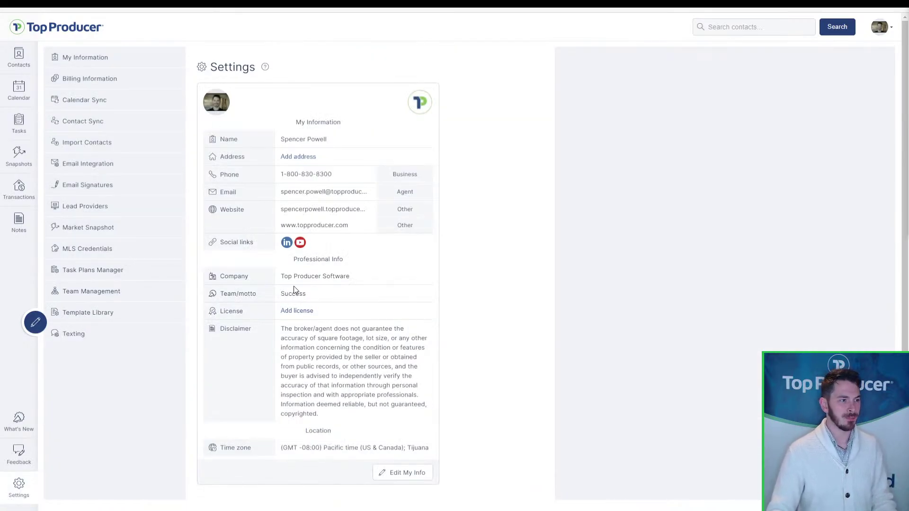
pyautogui.click(92, 109)
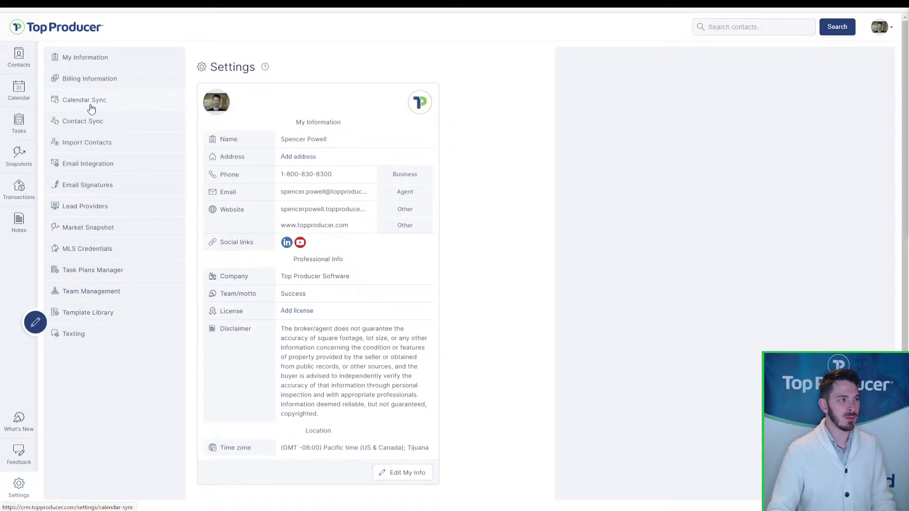
pyautogui.click(81, 57)
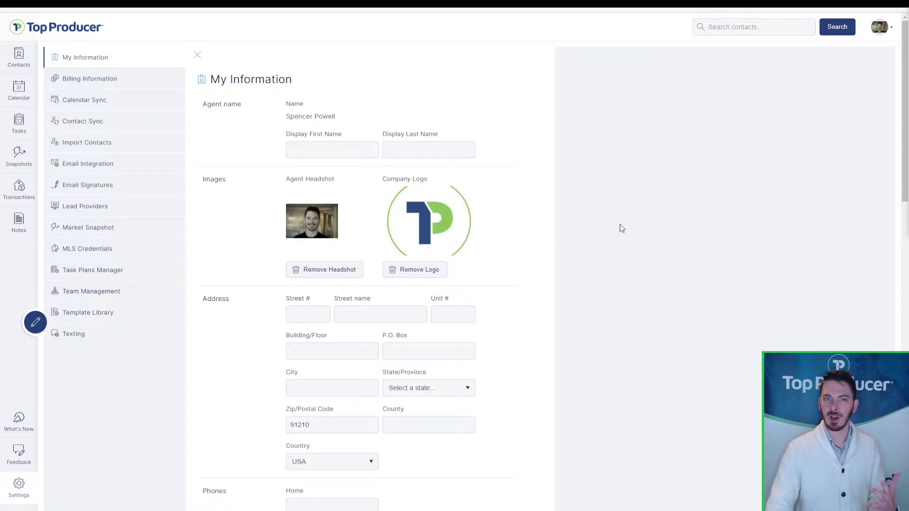
# - Review the profile form's LinkedIn link and marketing colour theme, then cancel without saving
pyautogui.scroll(-5, 620, 225)
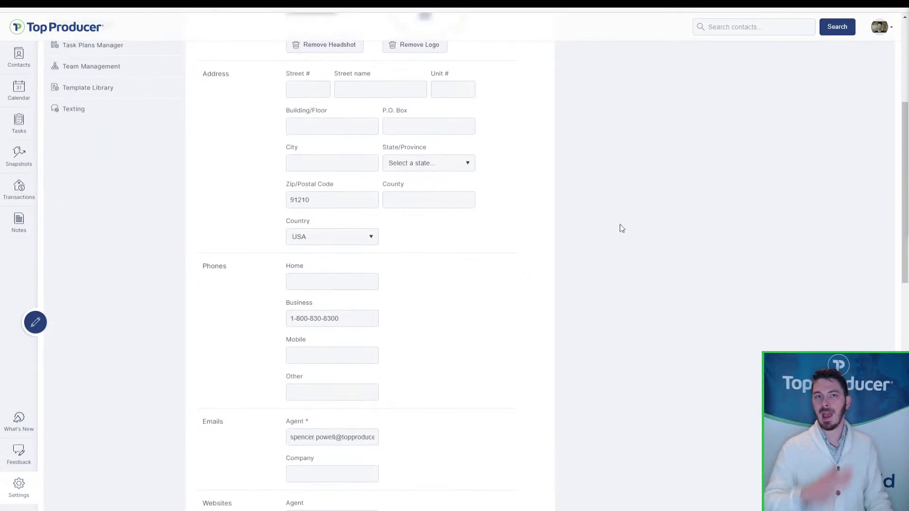
pyautogui.scroll(-13, 622, 229)
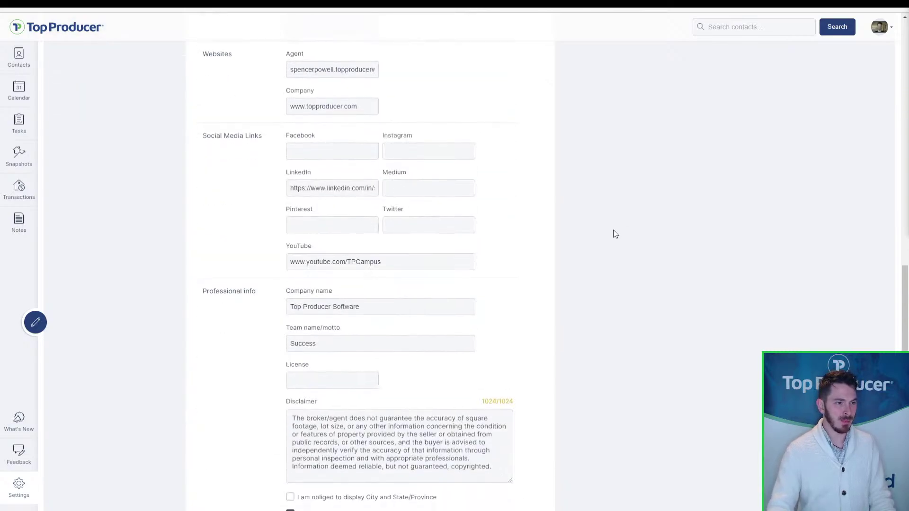
pyautogui.scroll(18, 496, 348)
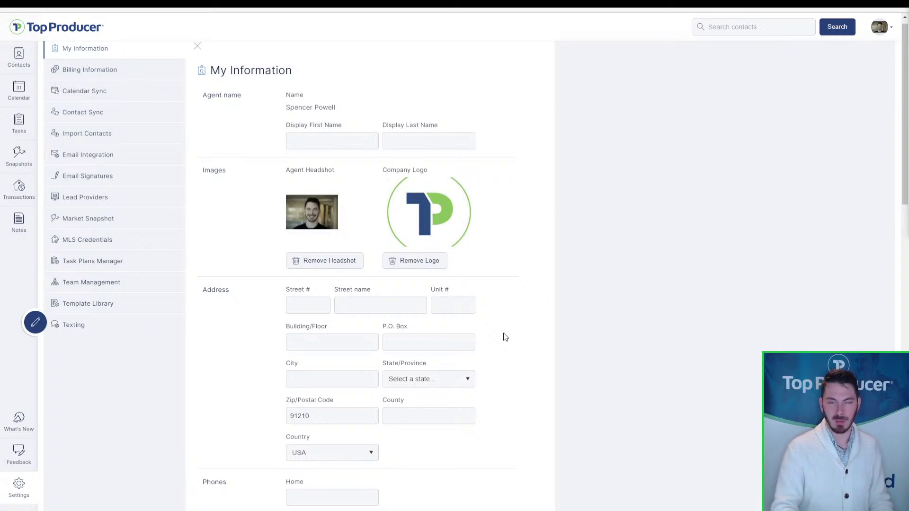
pyautogui.scroll(-3, 554, 328)
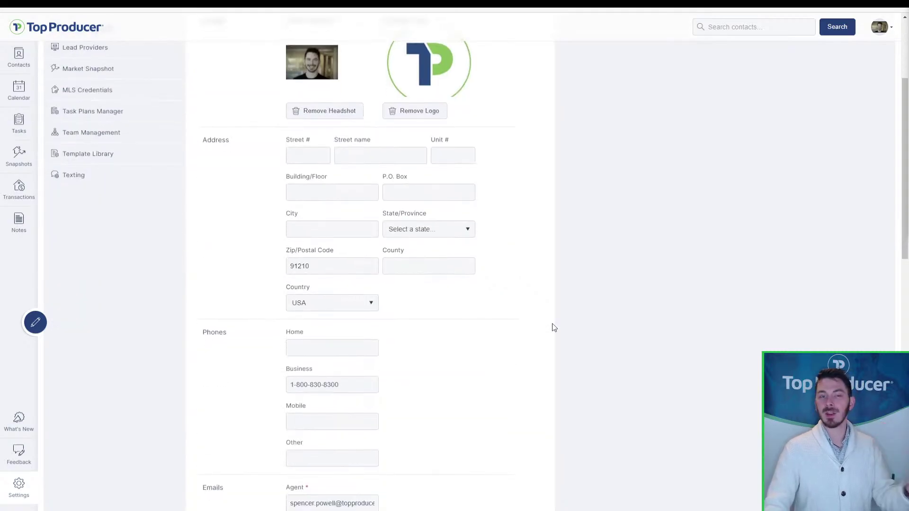
pyautogui.scroll(-5, 553, 327)
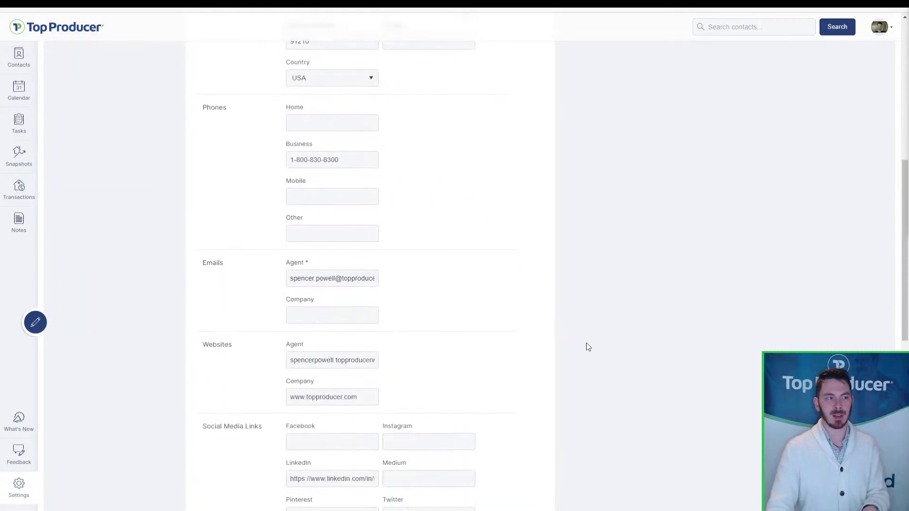
pyautogui.scroll(-2, 586, 348)
pyautogui.click(365, 402)
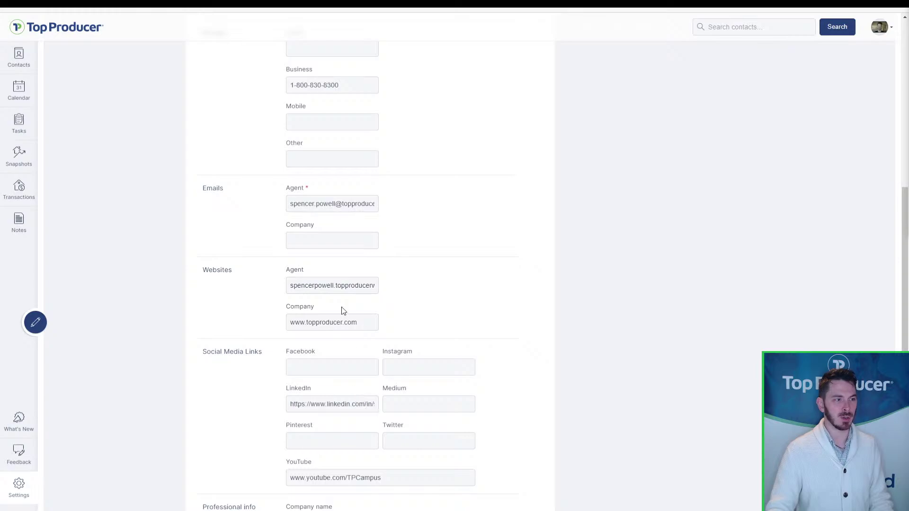
pyautogui.scroll(-5, 343, 310)
pyautogui.scroll(-3, 344, 310)
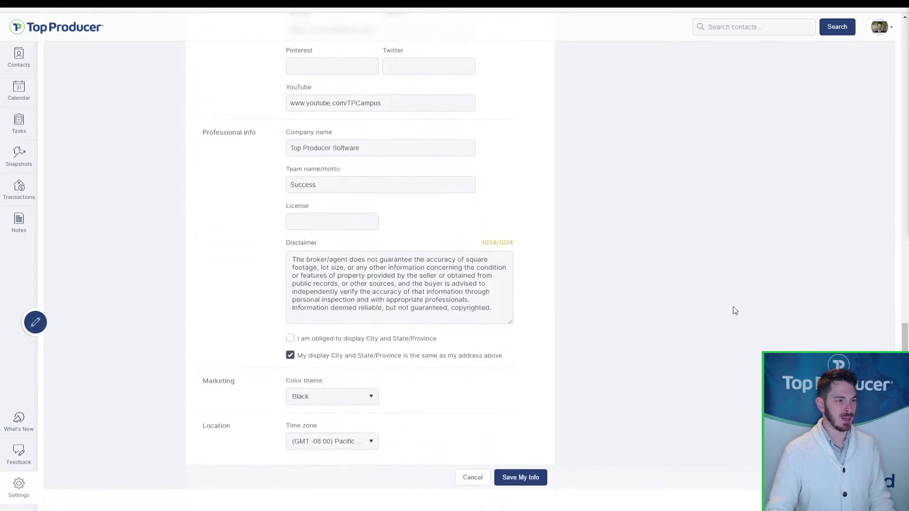
pyautogui.click(341, 396)
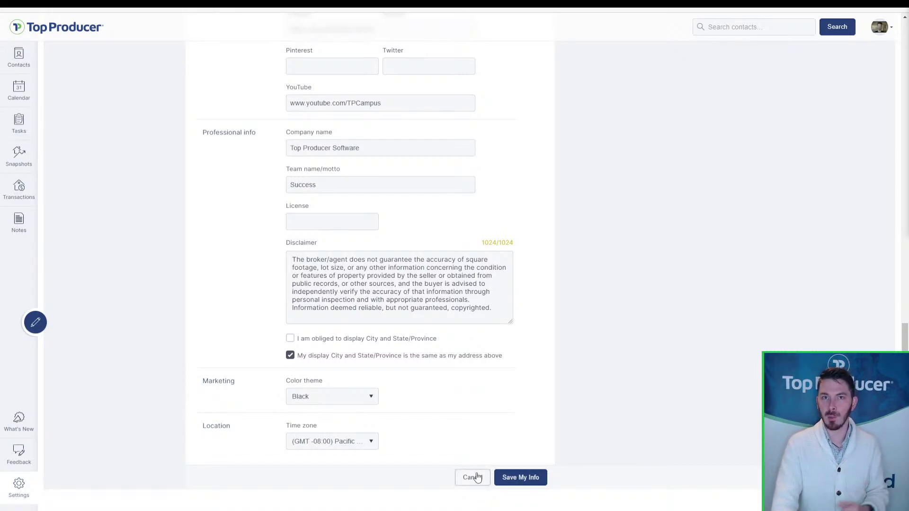
pyautogui.click(473, 477)
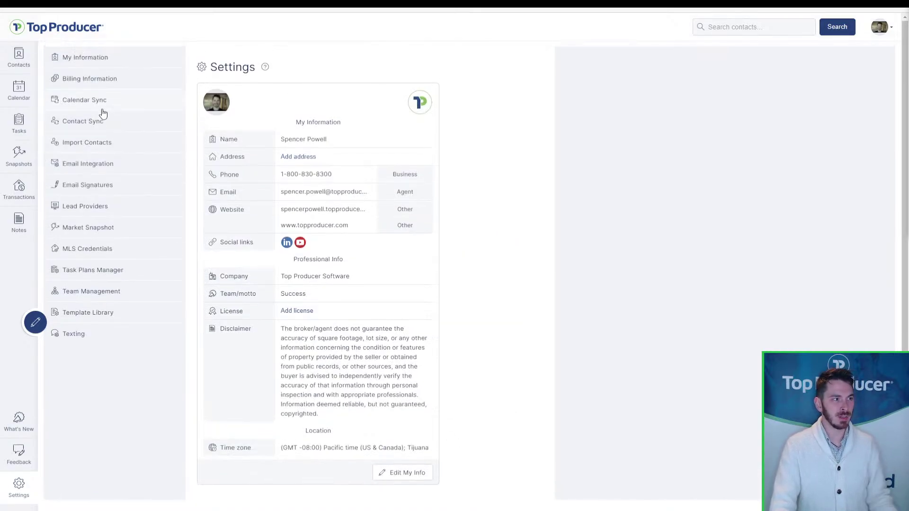
# - Leave the Calendar Sync settings for the Tasks page showing today's Follow-up with past client task
pyautogui.click(101, 110)
pyautogui.press('ctrl')
pyautogui.press('ctrl')
pyautogui.press('ctrl')
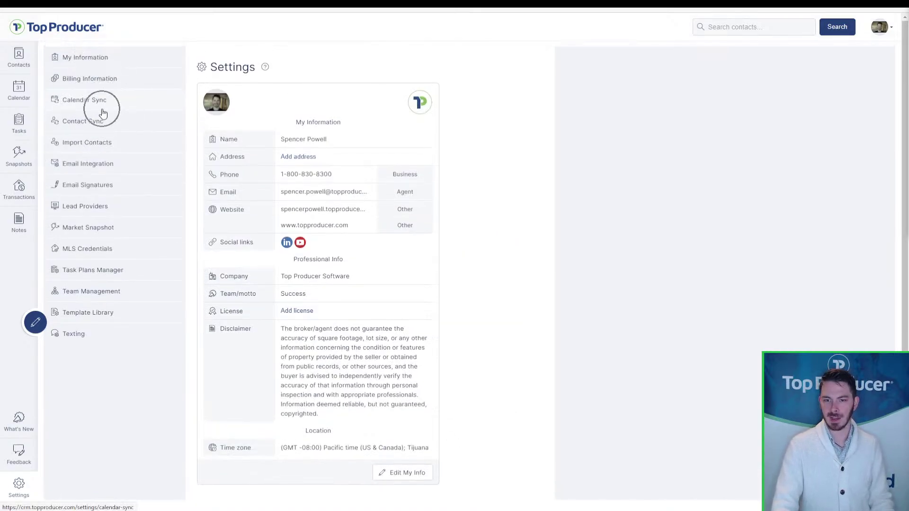
pyautogui.click(102, 110)
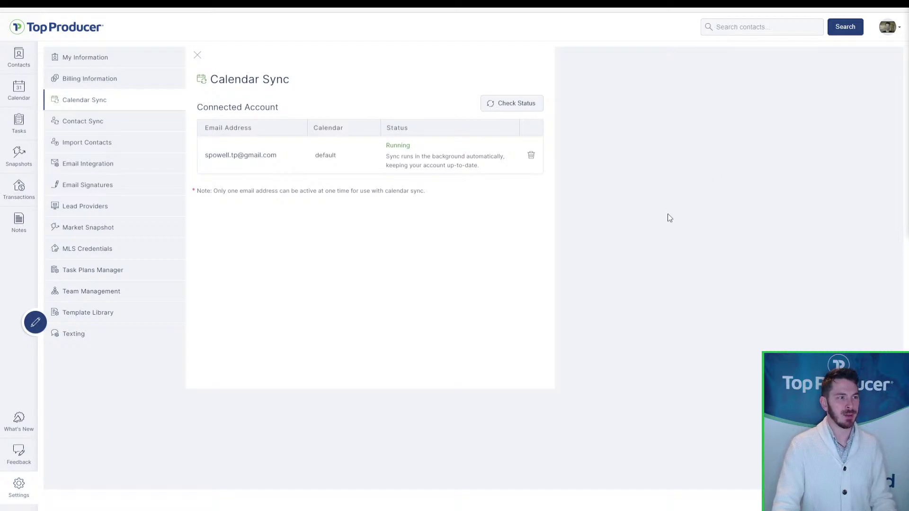
pyautogui.press('ctrl')
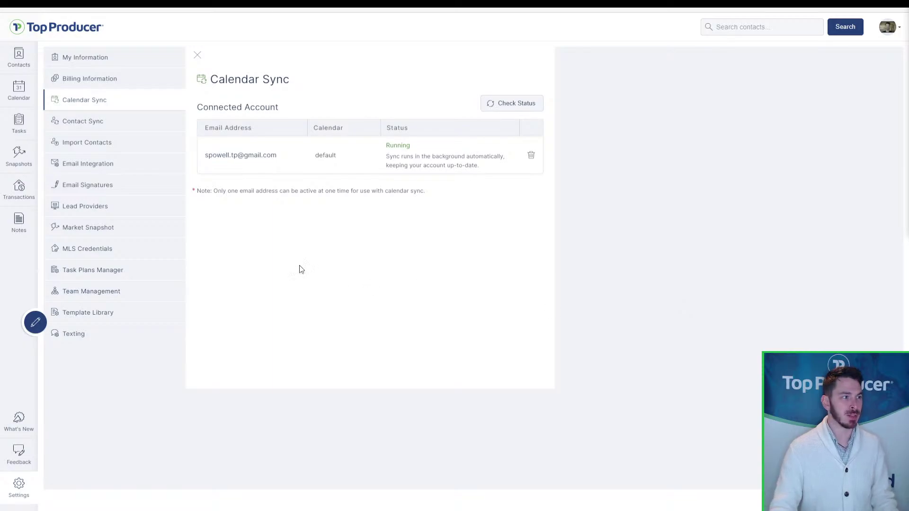
pyautogui.click(10, 126)
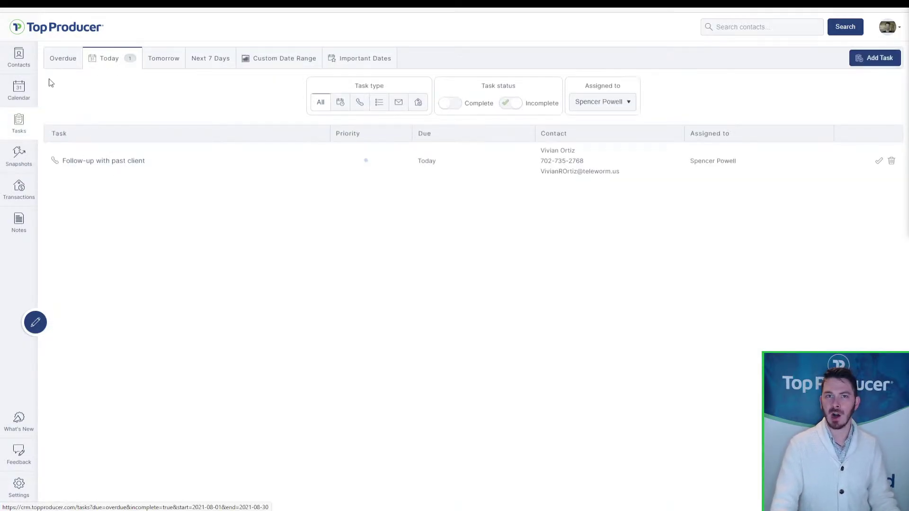
# - Browse the Overdue, Today, Tomorrow, Next 7 Days and Important Dates task tabs
pyautogui.click(57, 67)
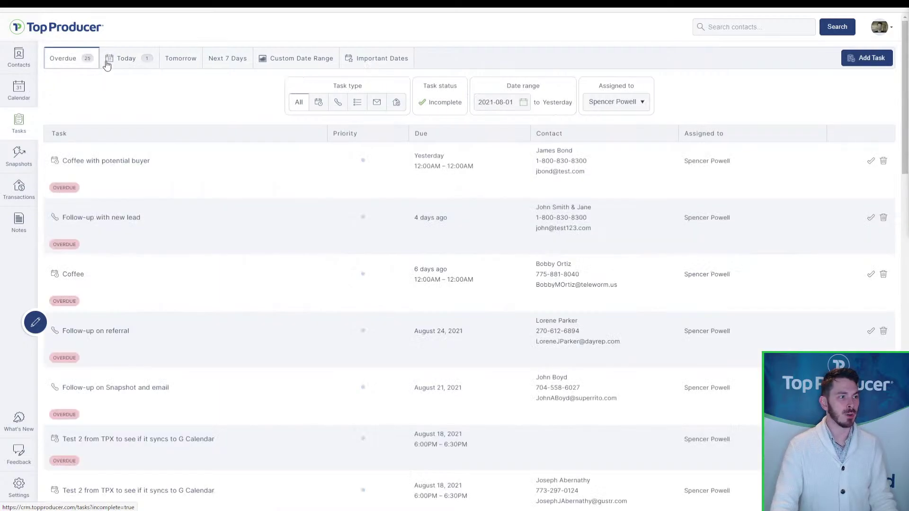
pyautogui.click(132, 58)
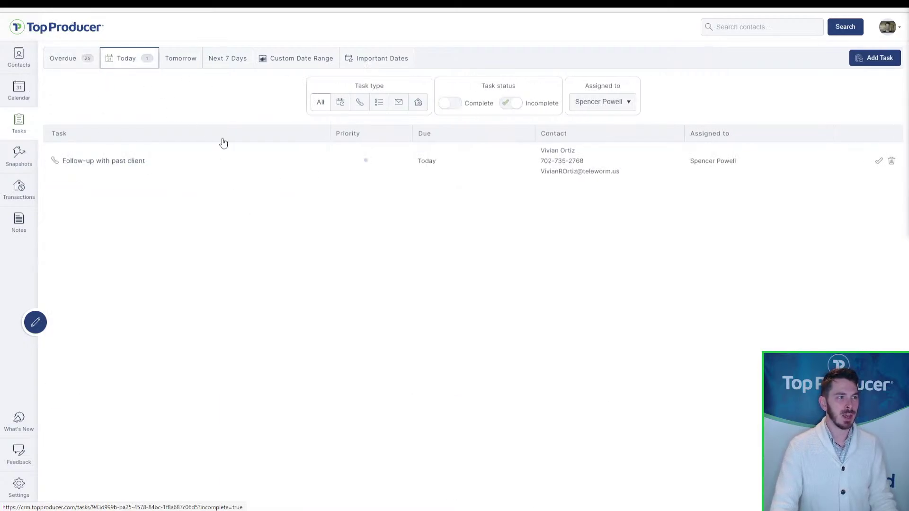
pyautogui.click(184, 59)
pyautogui.click(229, 61)
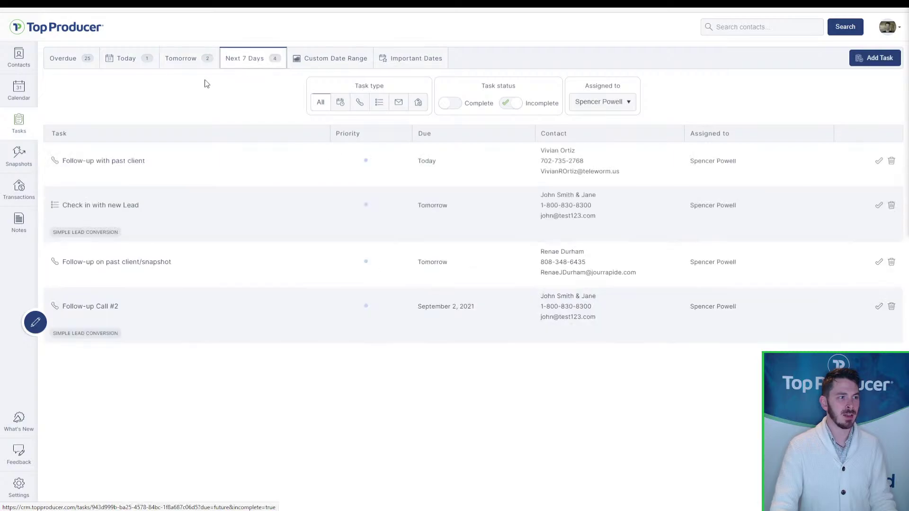
pyautogui.click(347, 61)
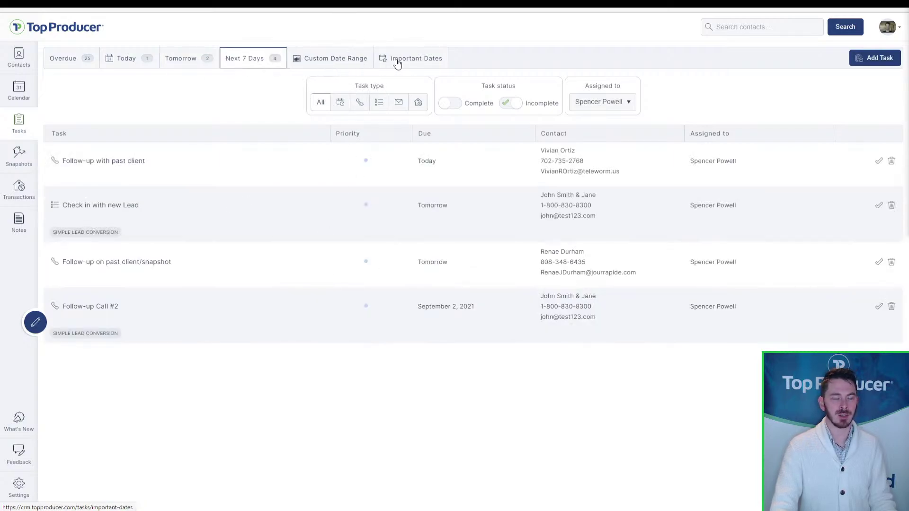
pyautogui.click(396, 62)
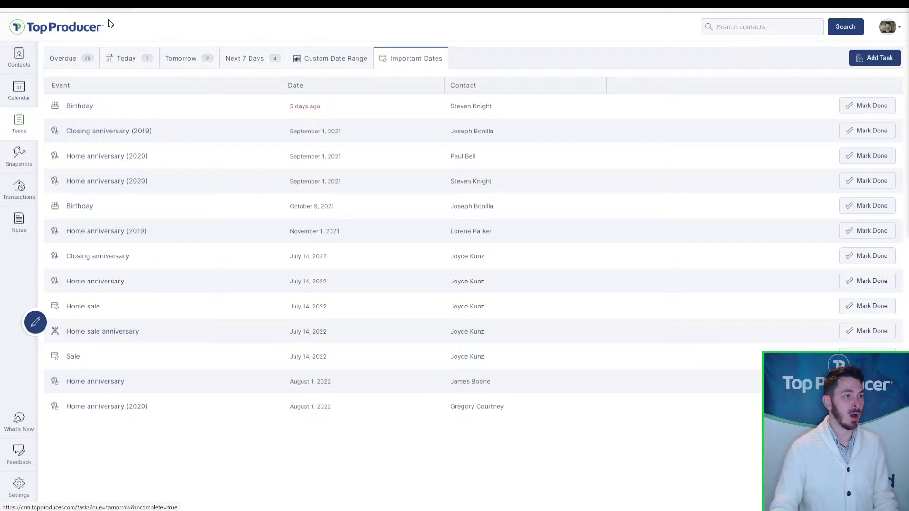
# - Return to the overdue tasks and start completing the Coffee with potential buyer task
pyautogui.click(106, 58)
pyautogui.click(96, 153)
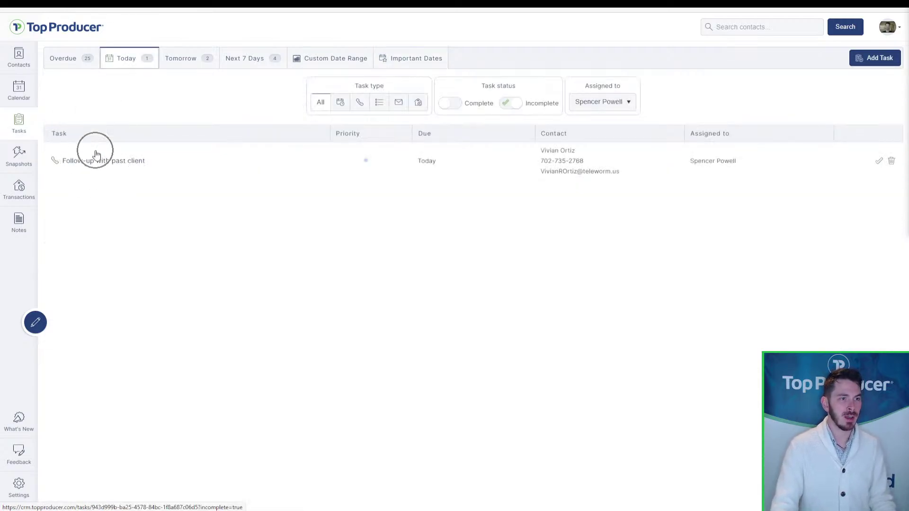
pyautogui.click(81, 65)
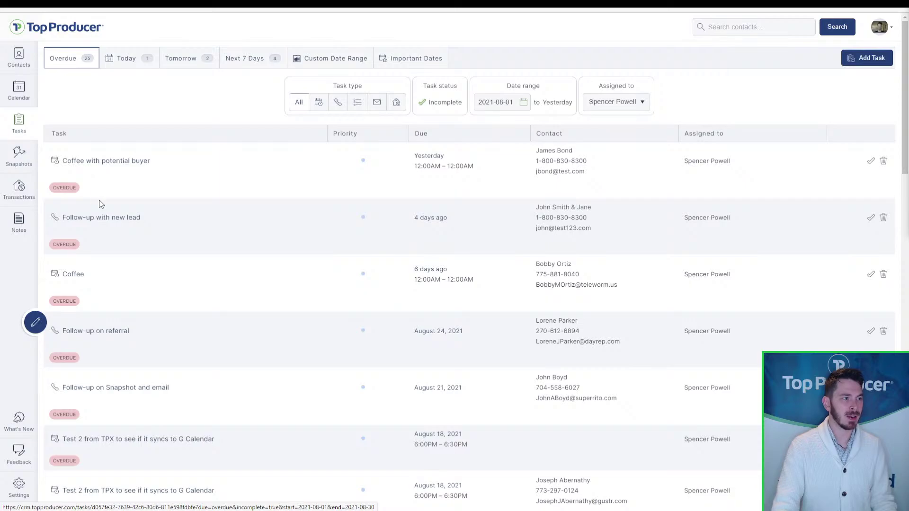
pyautogui.click(103, 169)
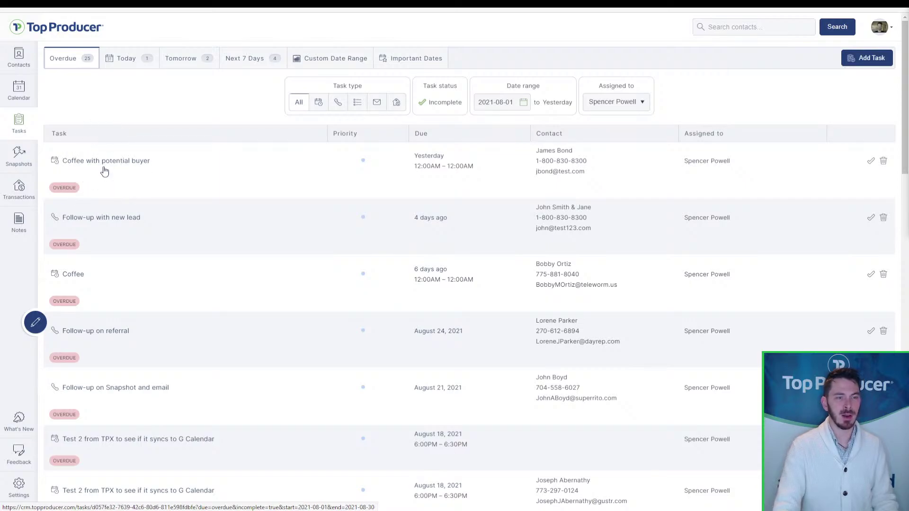
pyautogui.click(871, 162)
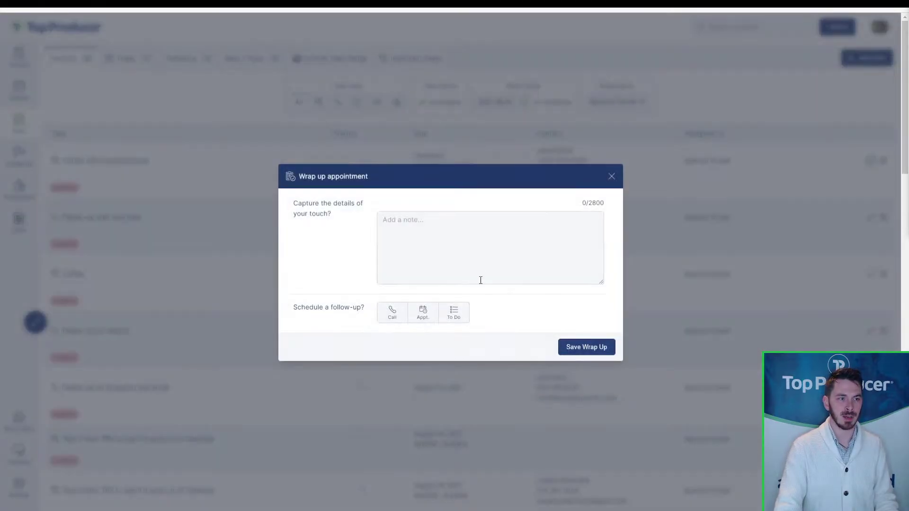
# - Wrap up the Coffee task with note 'great chat, follow up soon' and a 2021-09-02 follow-up call
pyautogui.click(478, 258)
pyautogui.write('great chat')
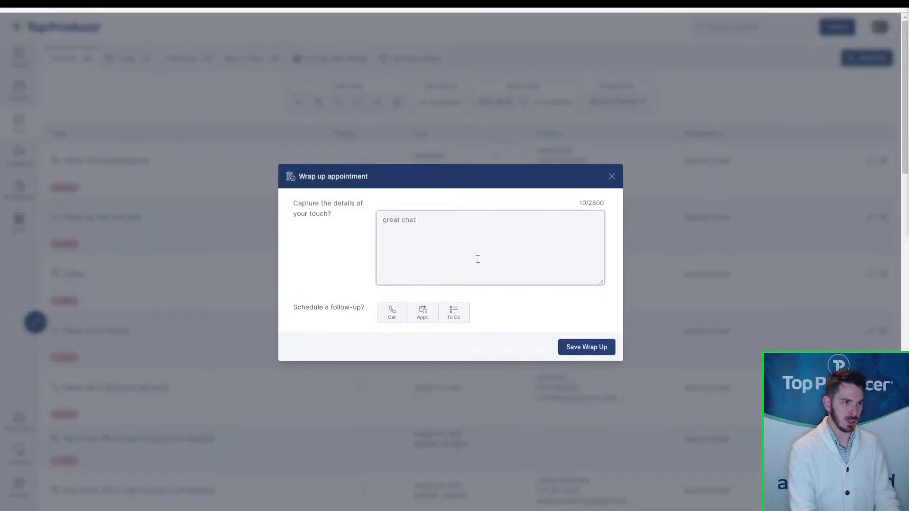
pyautogui.write(', follow up soon')
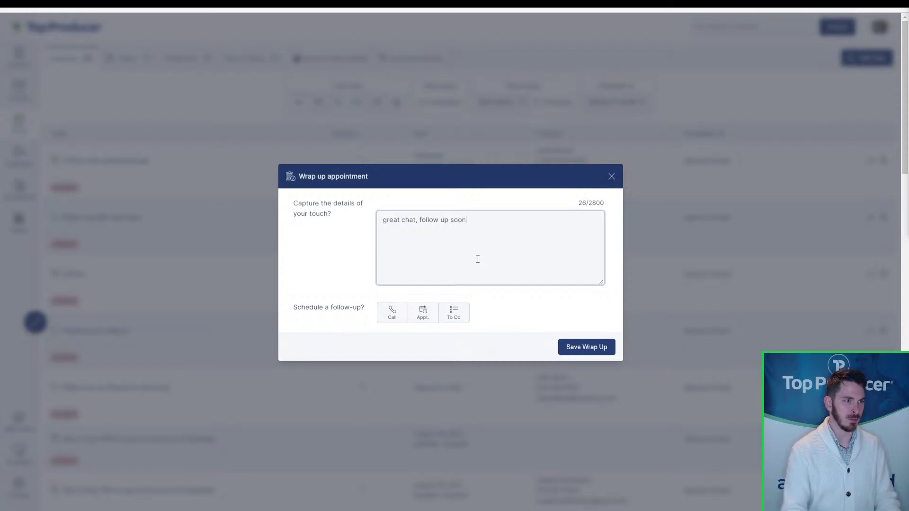
pyautogui.click(404, 318)
pyautogui.click(437, 276)
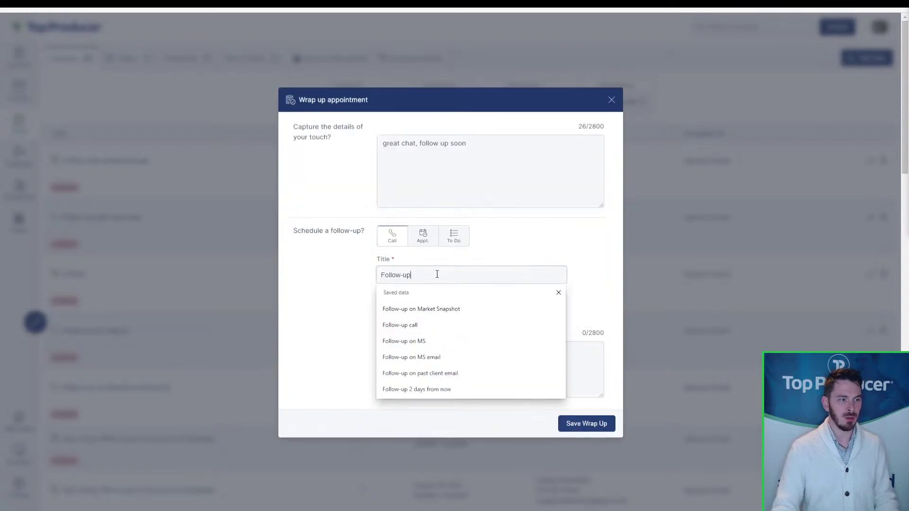
pyautogui.click(427, 312)
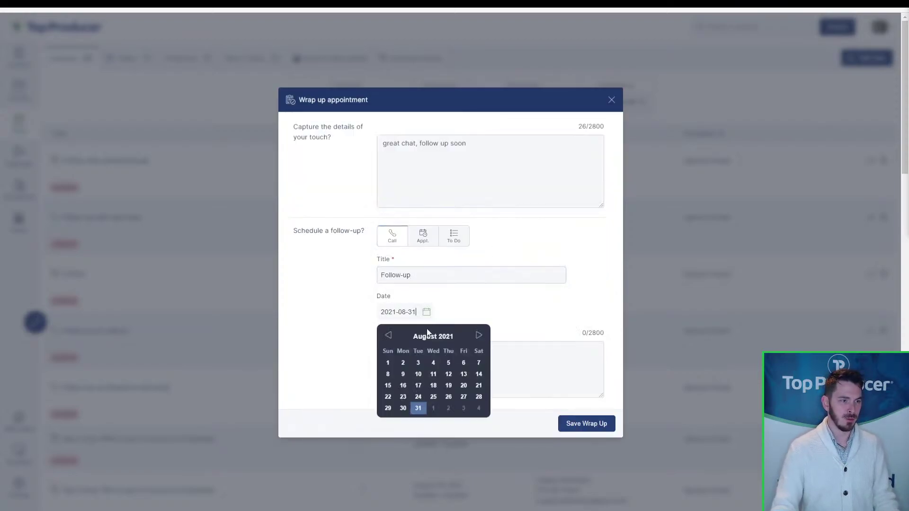
pyautogui.click(449, 408)
pyautogui.click(605, 427)
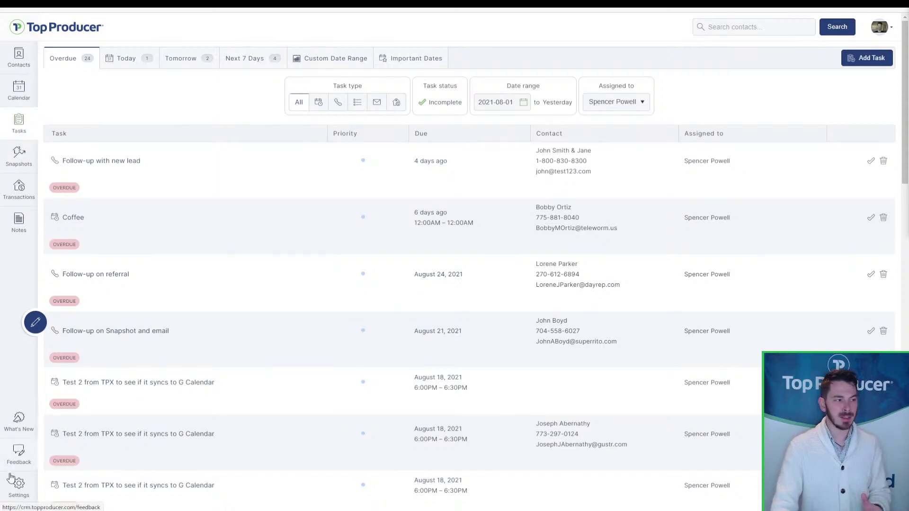
pyautogui.click(17, 499)
# - Show the Calendar Sync settings with the connected account on the default calendar, sync Running
pyautogui.click(137, 98)
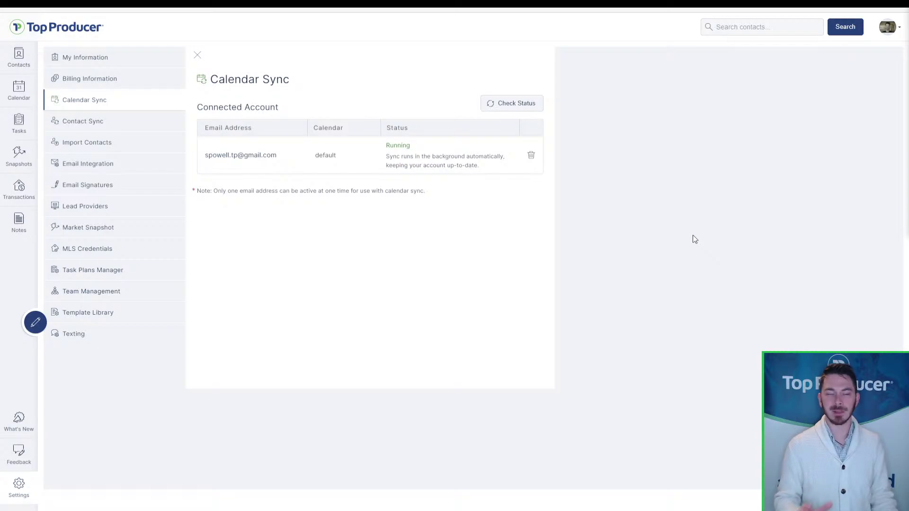
pyautogui.click(331, 158)
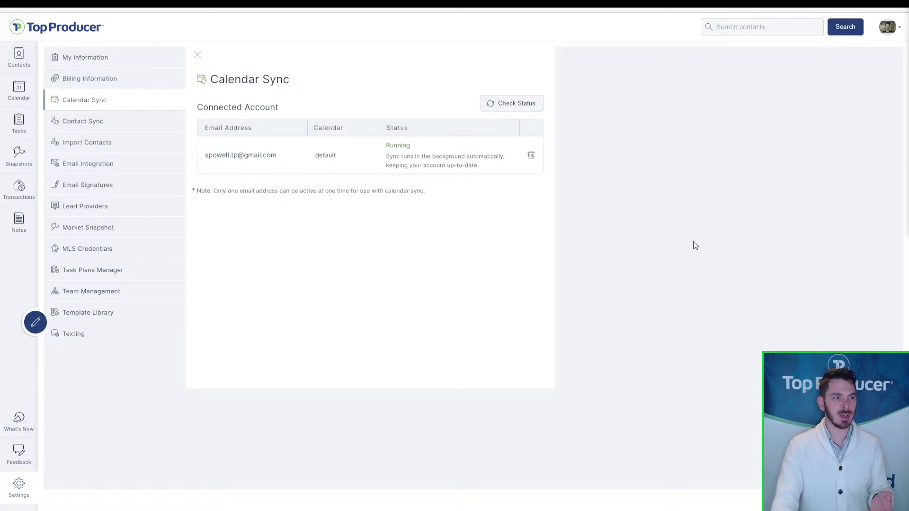
pyautogui.click(407, 147)
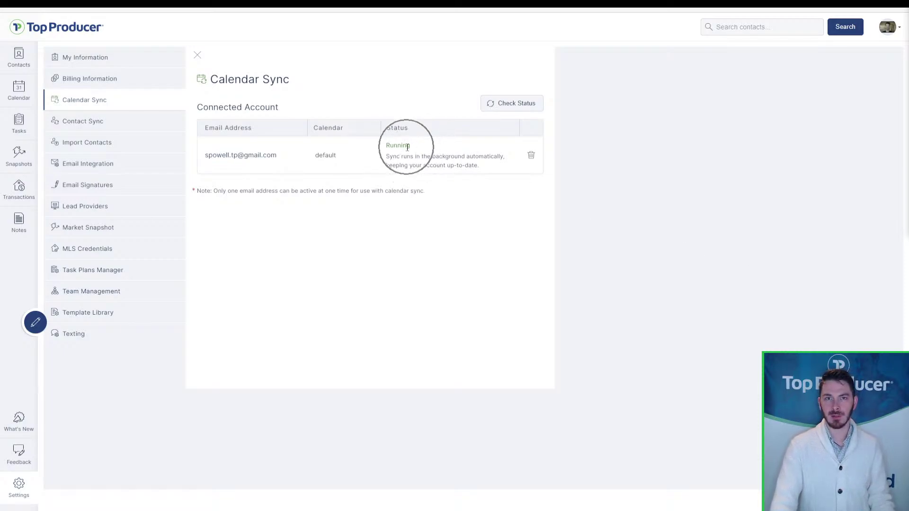
pyautogui.click(244, 162)
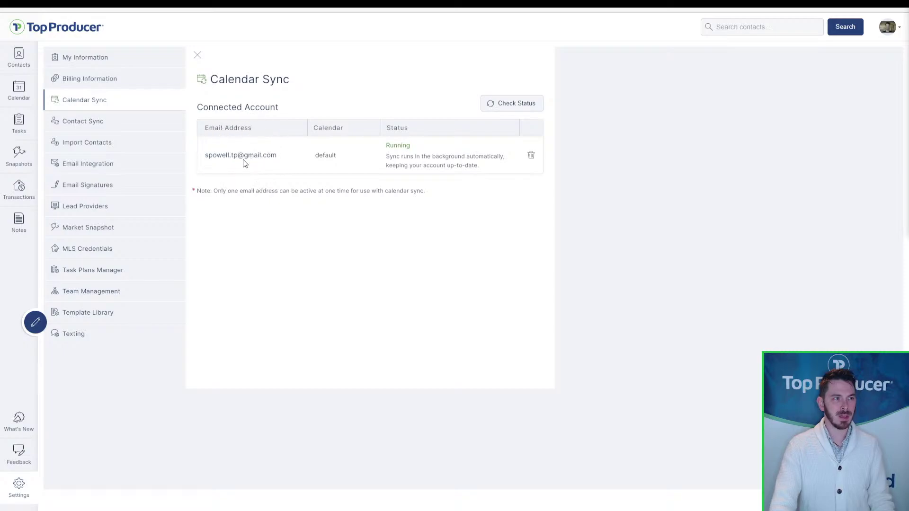
pyautogui.press('ctrl')
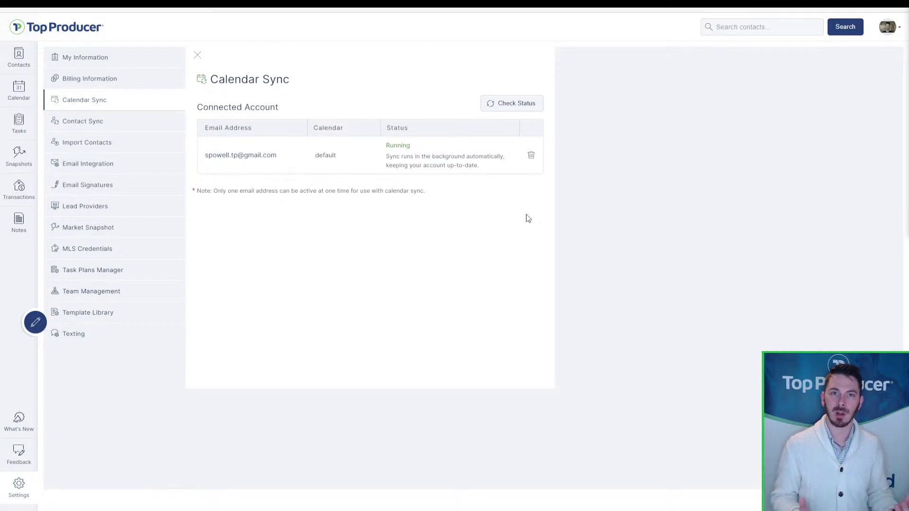
pyautogui.click(528, 218)
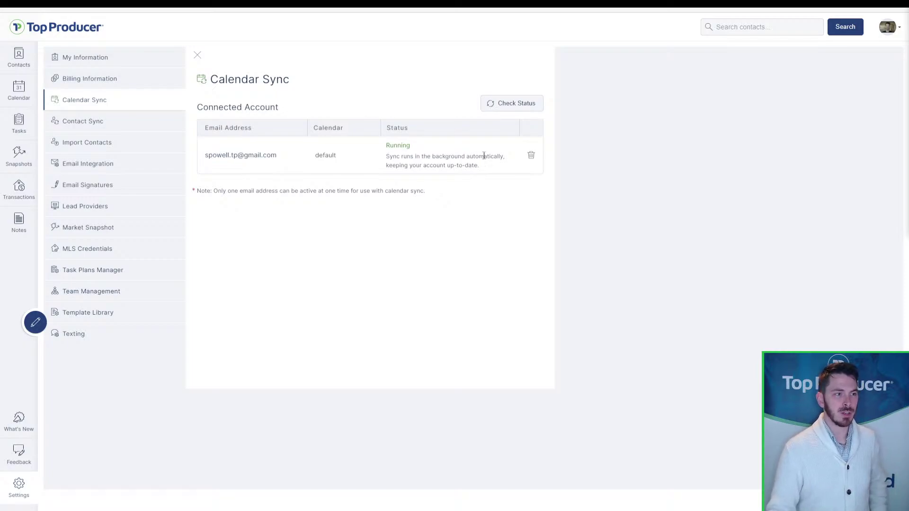
pyautogui.click(261, 158)
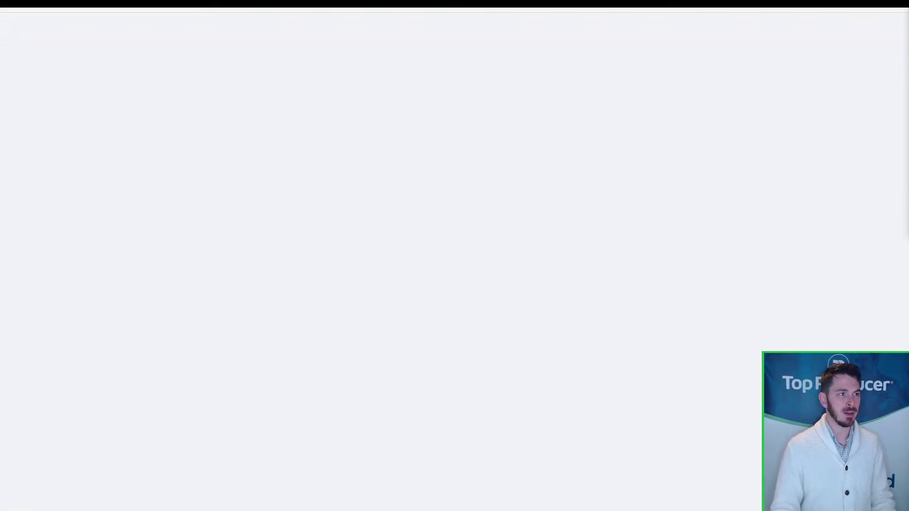
pyautogui.write('apple')
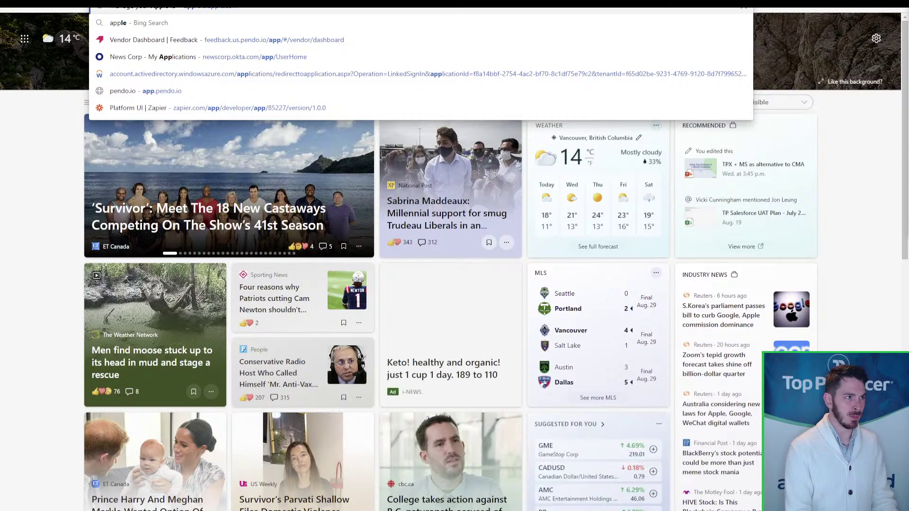
pyautogui.write(' canada app password')
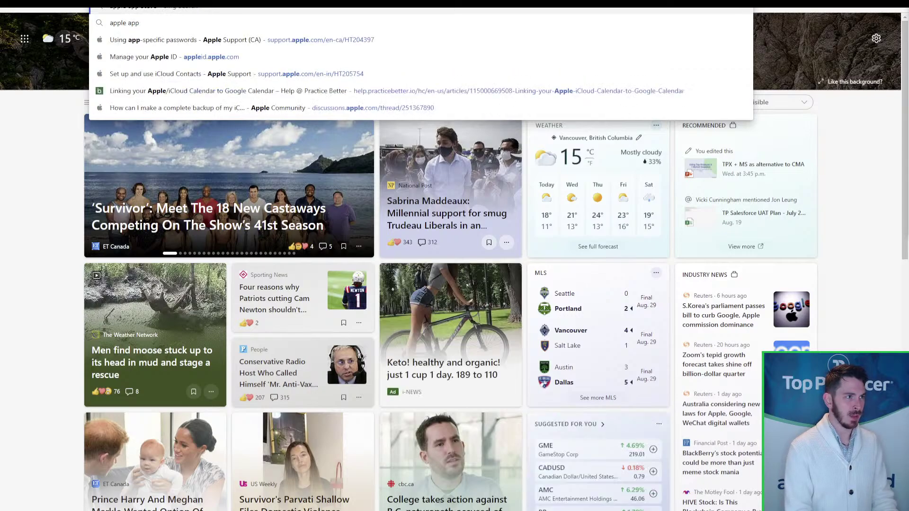
pyautogui.press('Return')
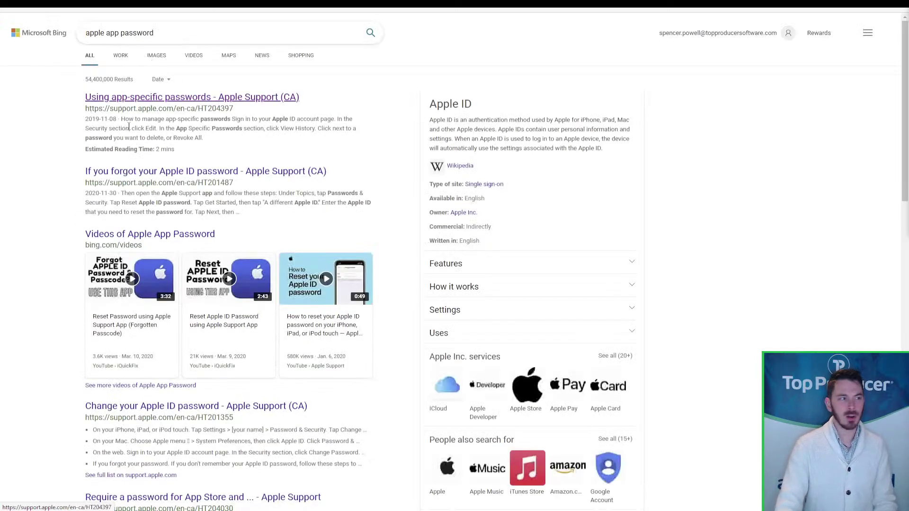
pyautogui.click(140, 118)
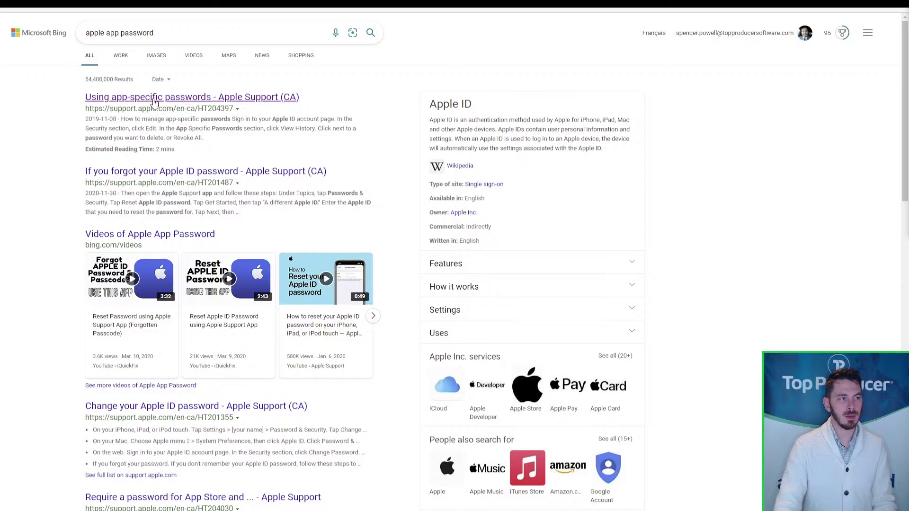
pyautogui.click(153, 100)
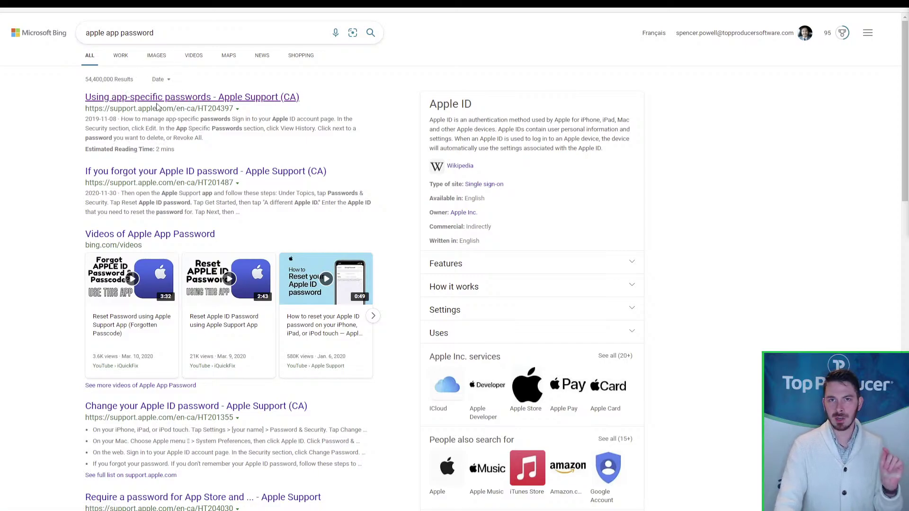
pyautogui.click(151, 111)
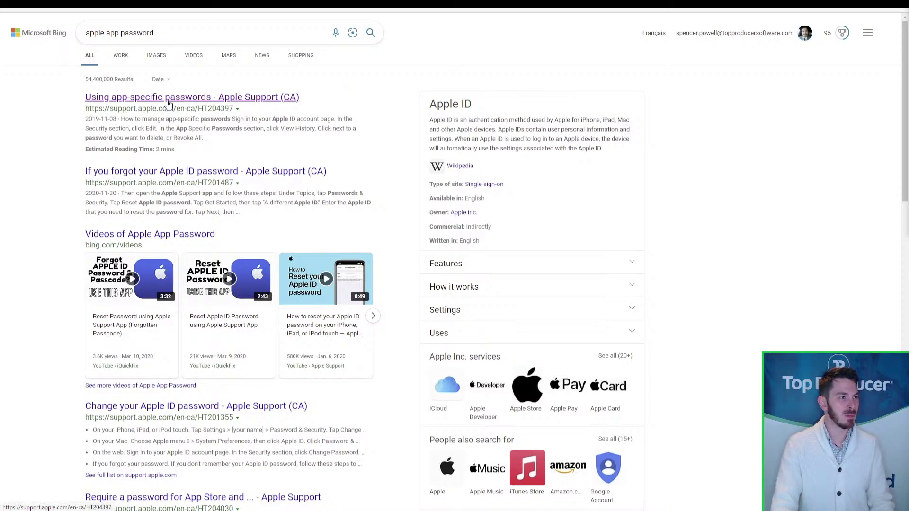
pyautogui.click(168, 103)
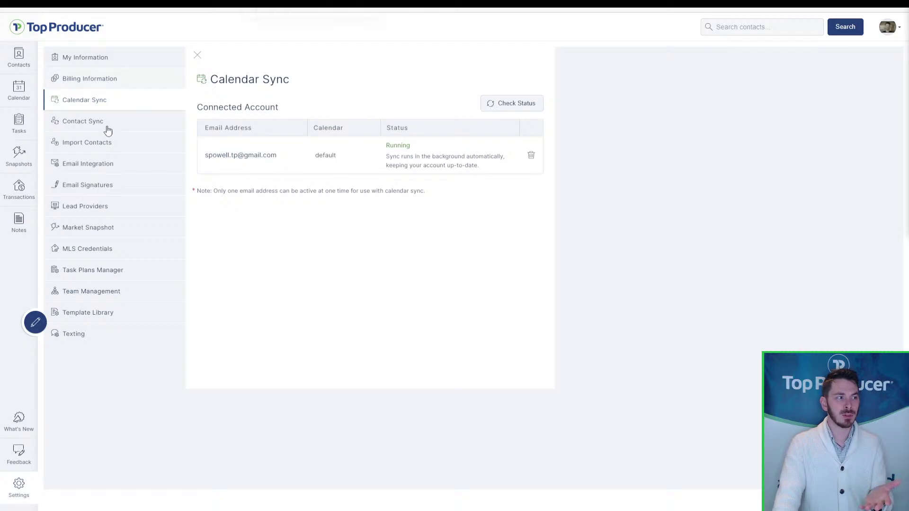
pyautogui.click(91, 166)
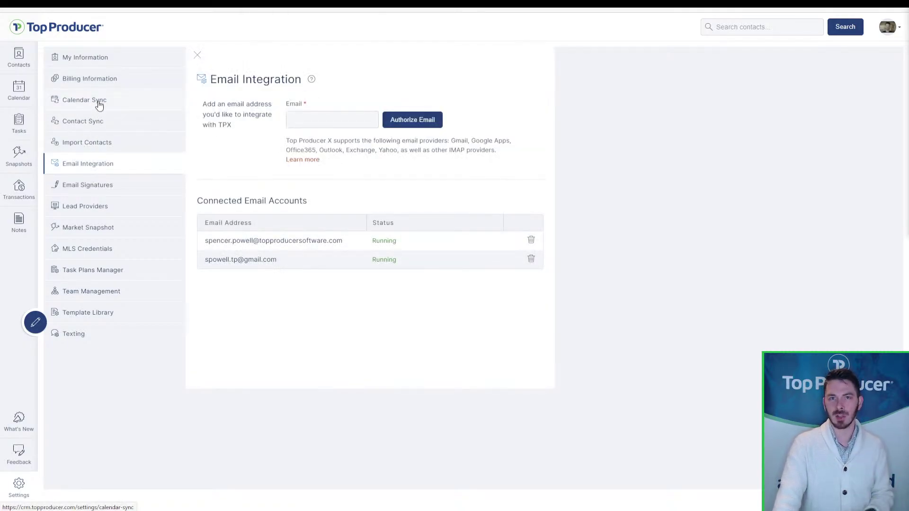
pyautogui.click(99, 106)
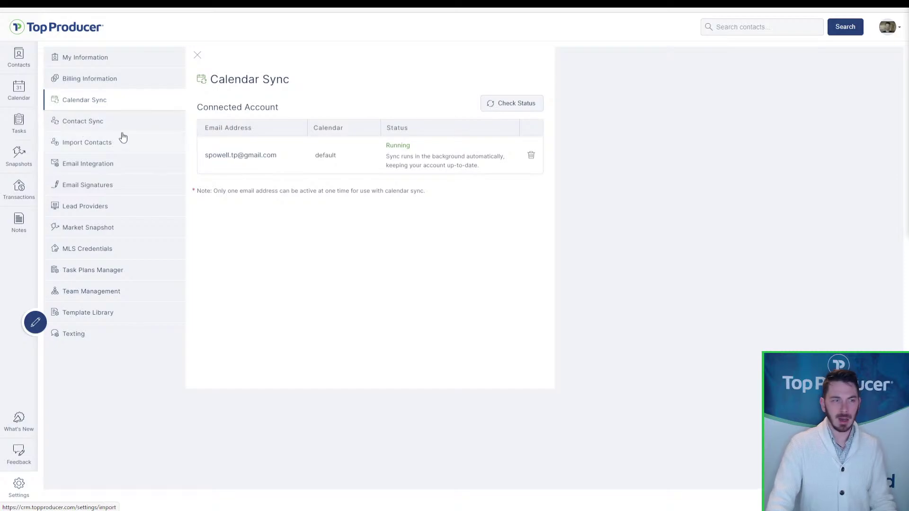
pyautogui.click(105, 170)
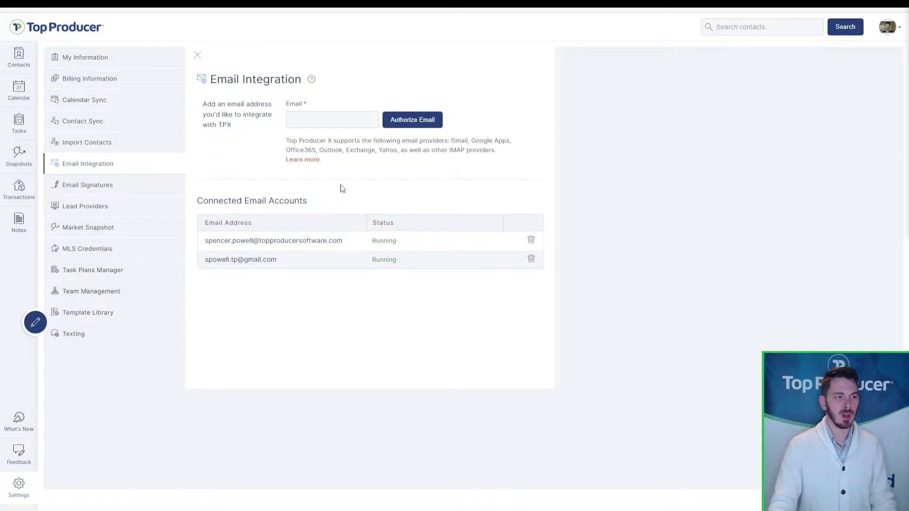
pyautogui.click(283, 249)
pyautogui.press('ctrl')
pyautogui.press('ctrl')
pyautogui.press('ctrl')
pyautogui.press('ctrl')
pyautogui.press('ctrl')
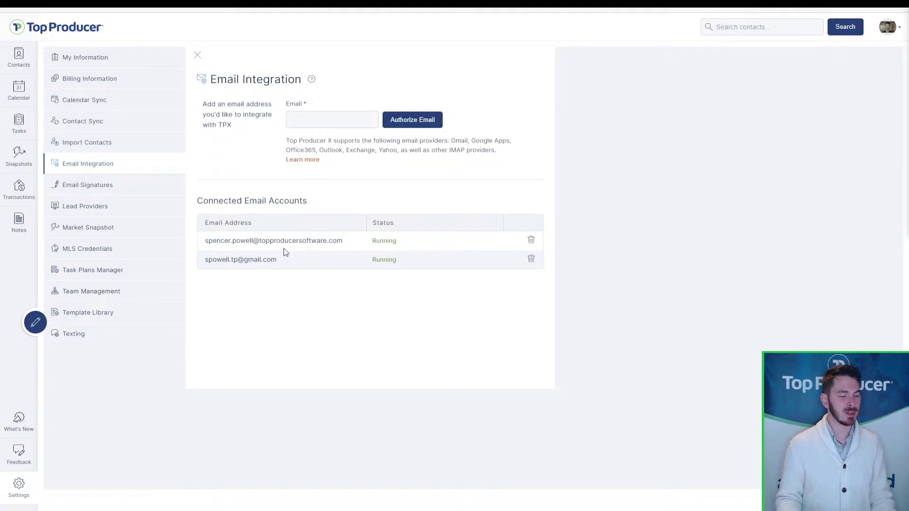
pyautogui.click(321, 127)
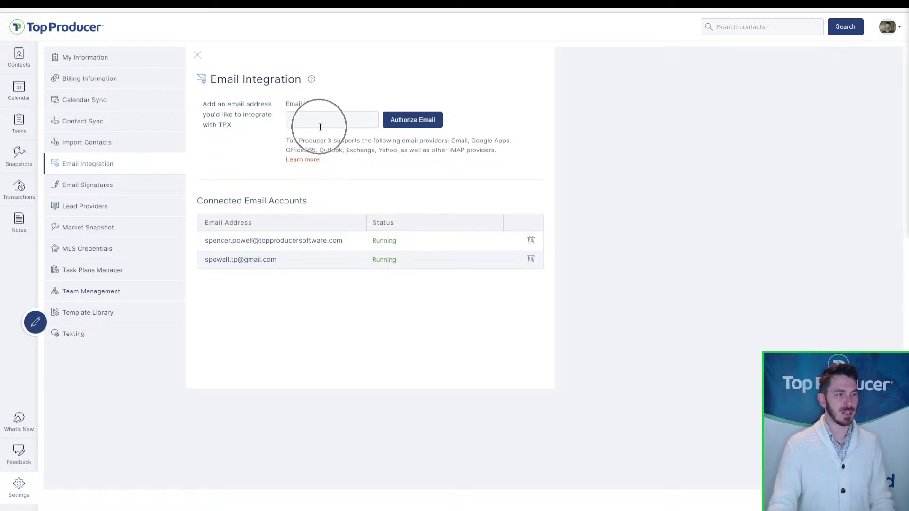
pyautogui.click(431, 125)
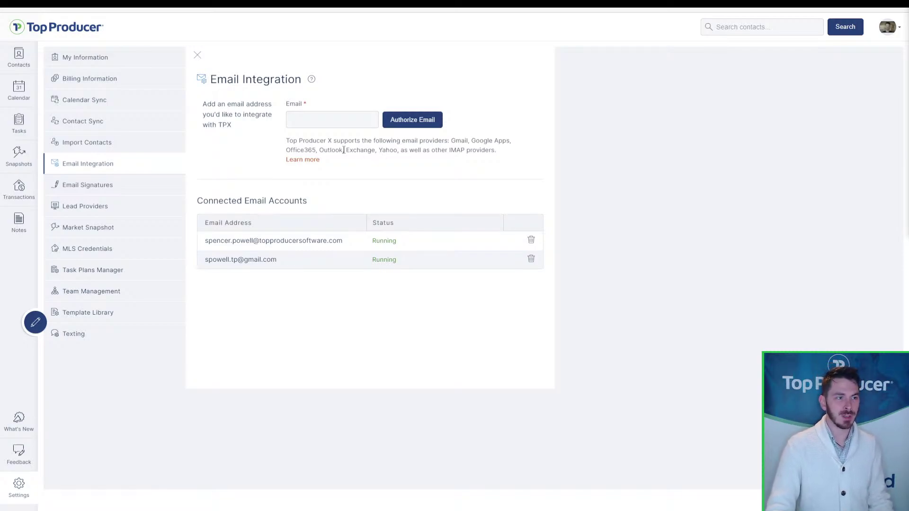
# - Highlight Exchange and Yahoo among the supported email providers
pyautogui.moveTo(346, 150); pyautogui.dragTo(375, 153)
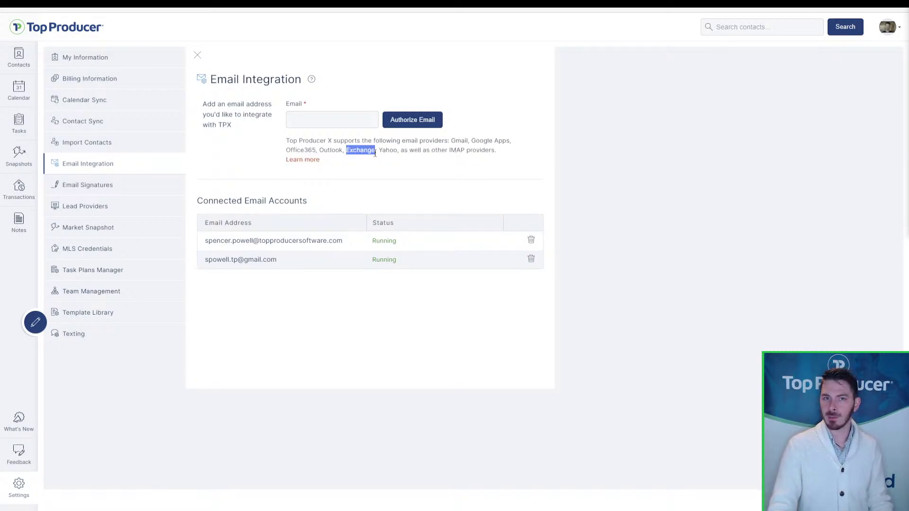
pyautogui.click(375, 153)
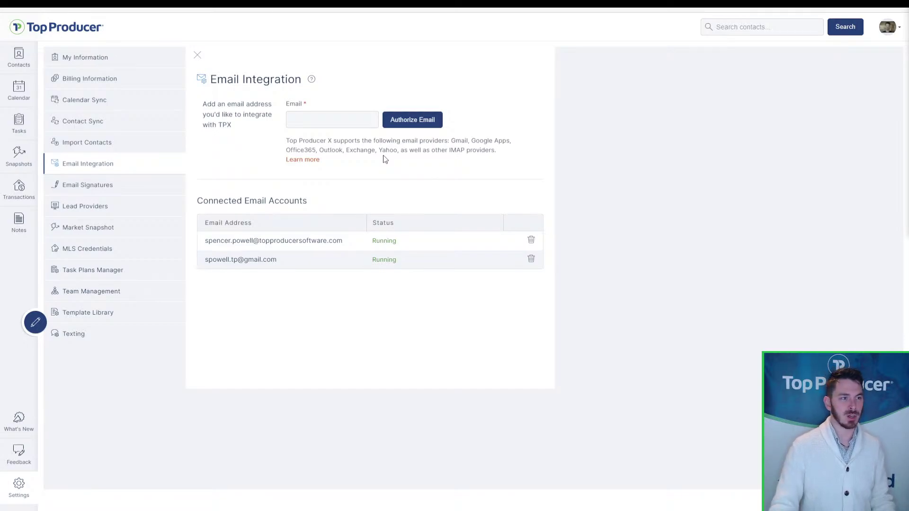
pyautogui.moveTo(379, 150); pyautogui.dragTo(398, 152)
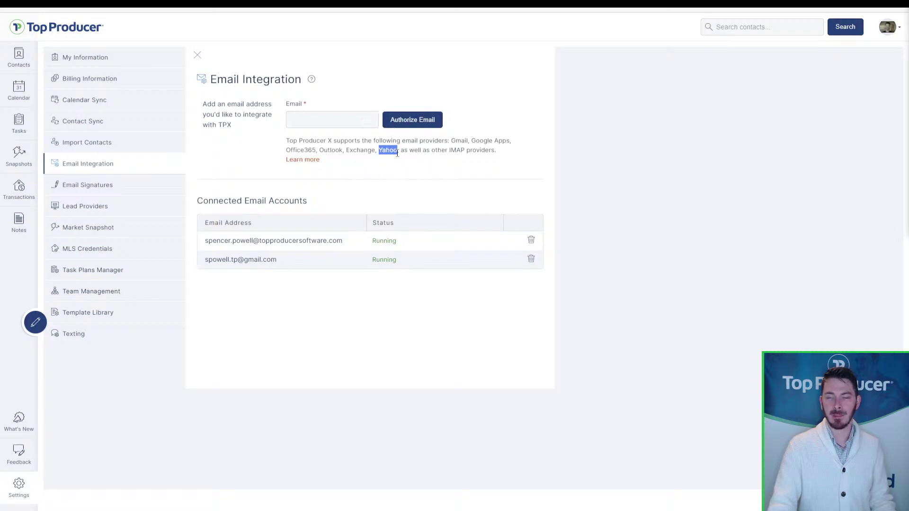
pyautogui.click(400, 187)
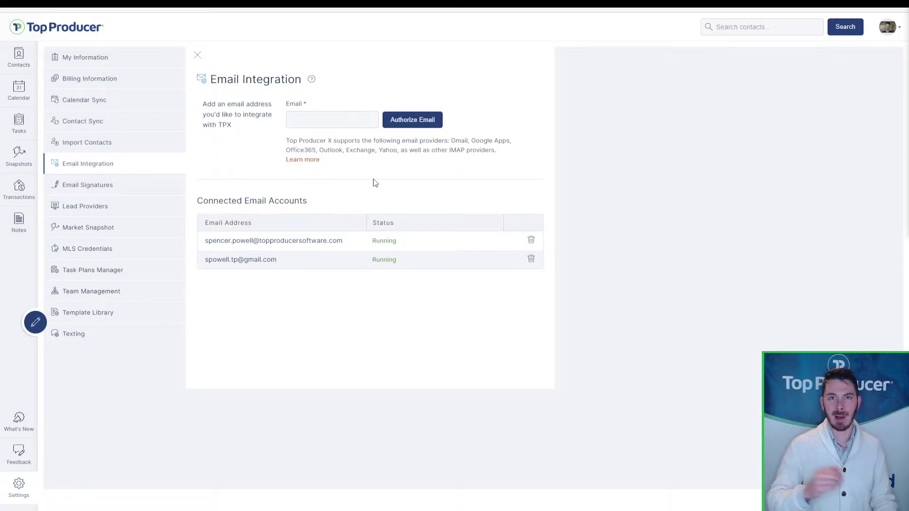
# - Open the Email Signatures settings showing one account with a signature and one without
pyautogui.click(391, 158)
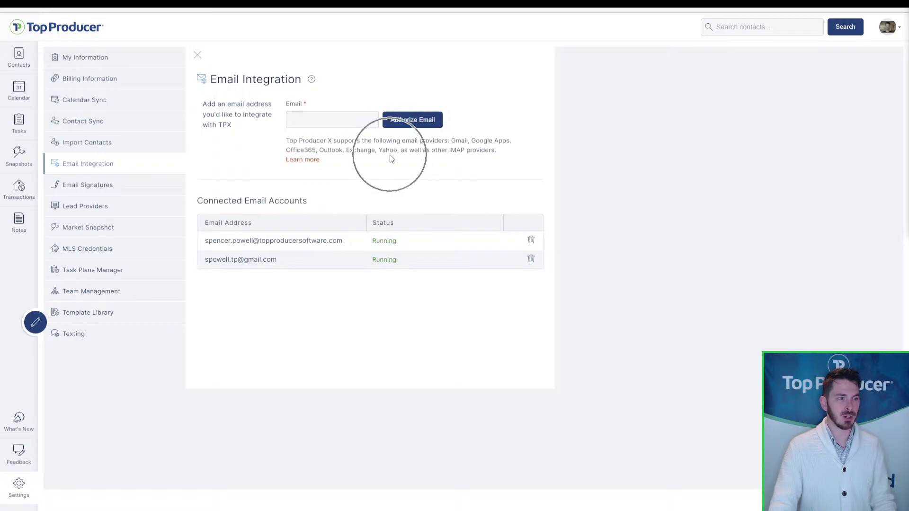
pyautogui.click(310, 243)
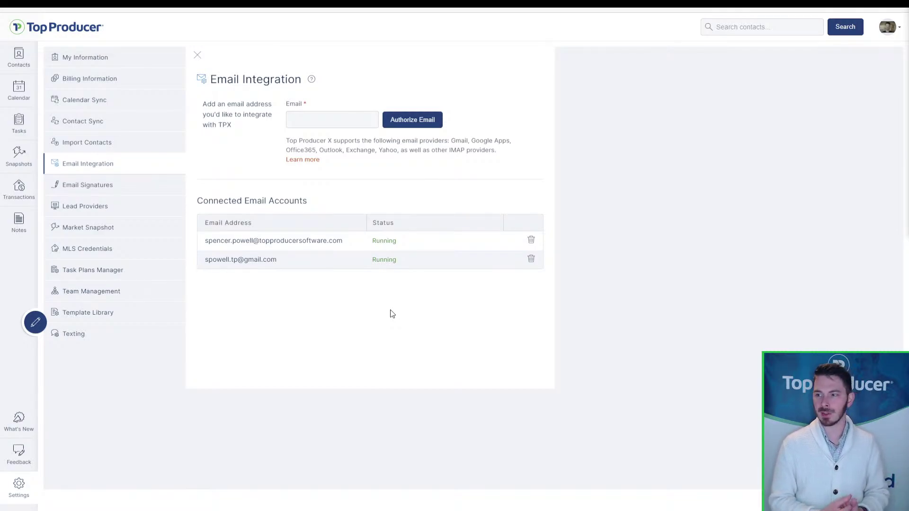
pyautogui.click(89, 187)
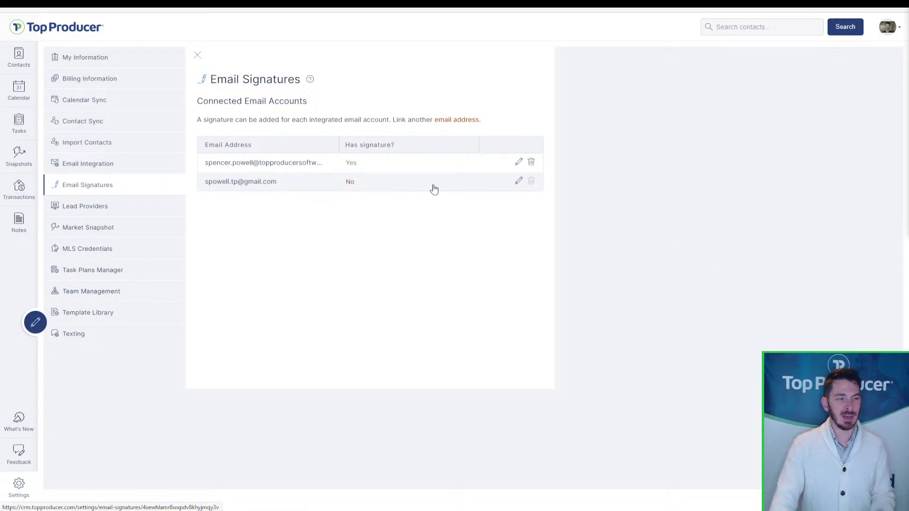
pyautogui.click(338, 172)
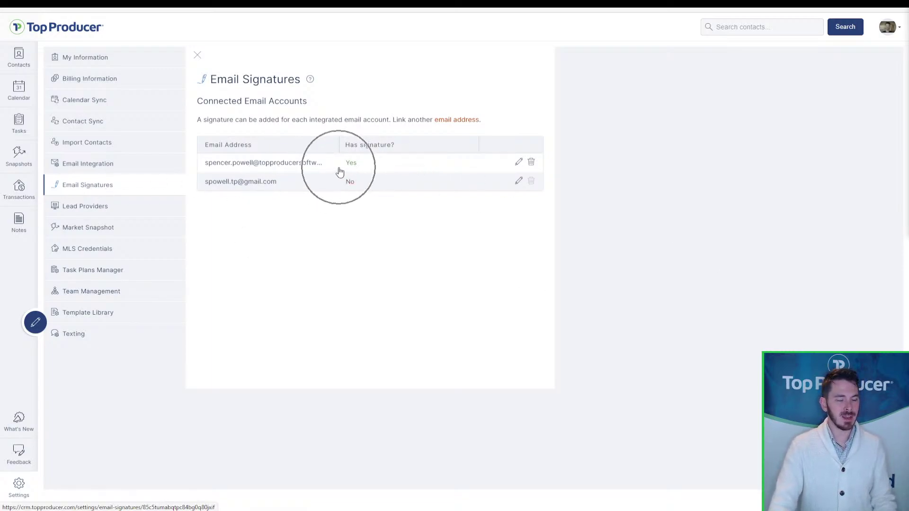
pyautogui.click(355, 191)
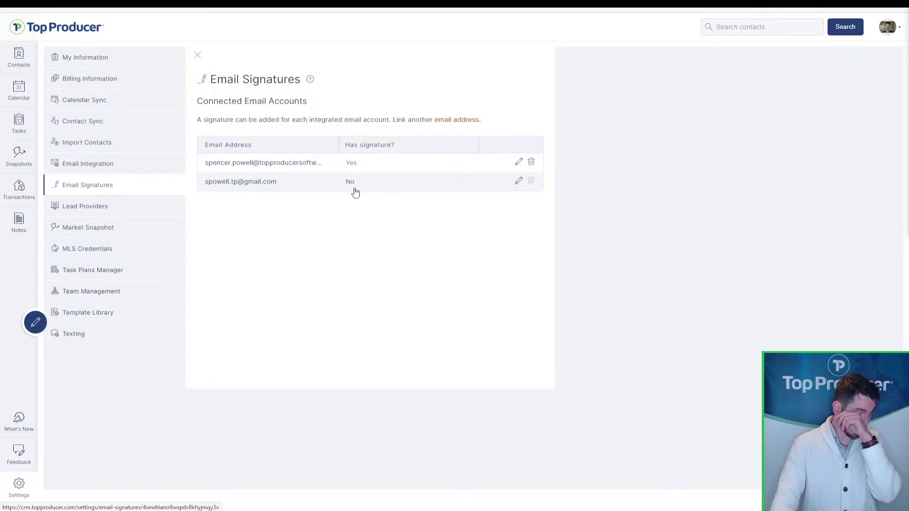
pyautogui.click(355, 191)
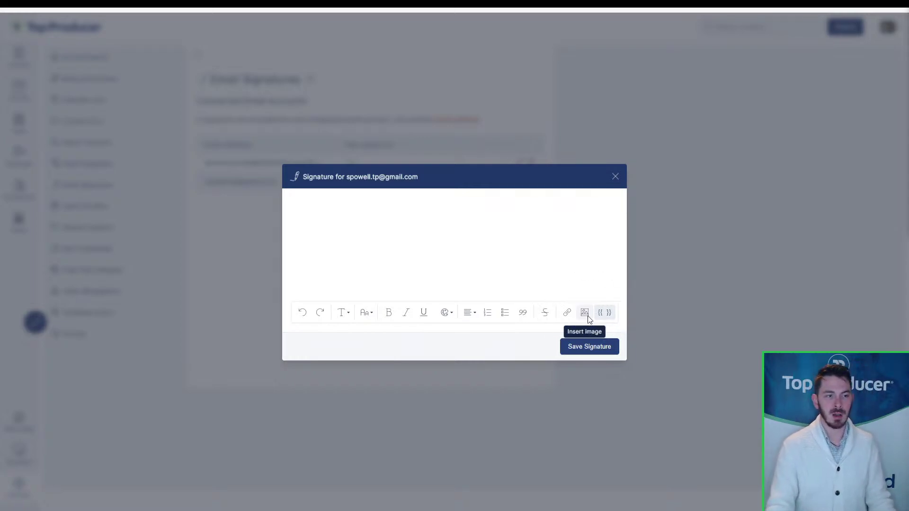
pyautogui.click(587, 316)
pyautogui.press('ctrl')
pyautogui.press('ctrl')
pyautogui.press('ctrl')
pyautogui.press('ctrl')
pyautogui.press('ctrl')
pyautogui.press('ctrl')
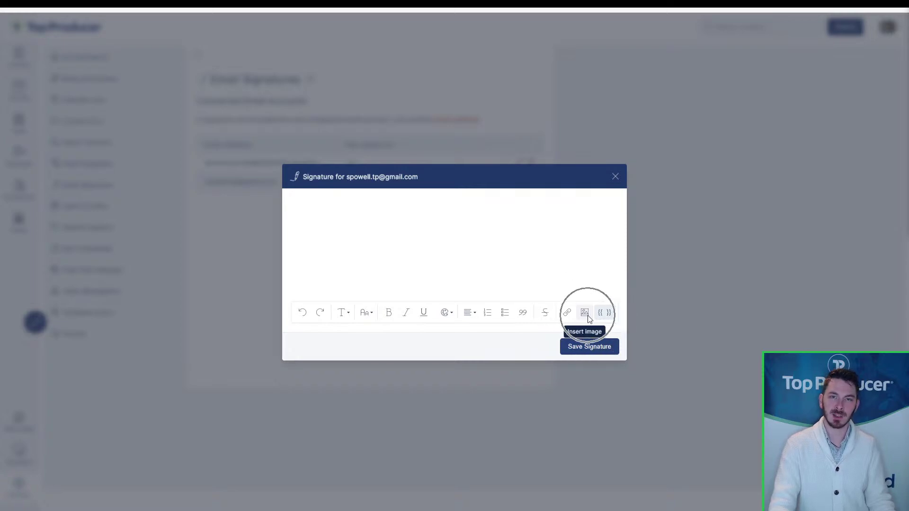
pyautogui.press('ctrl')
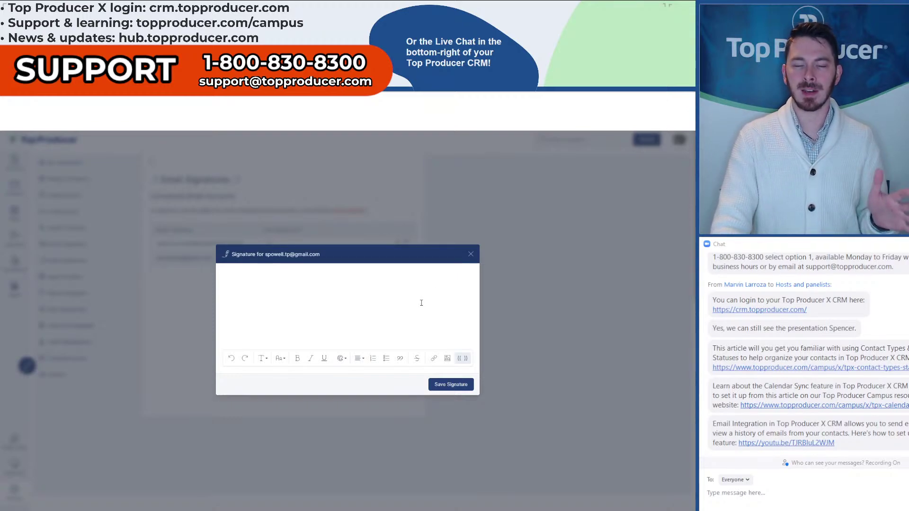
pyautogui.click(470, 256)
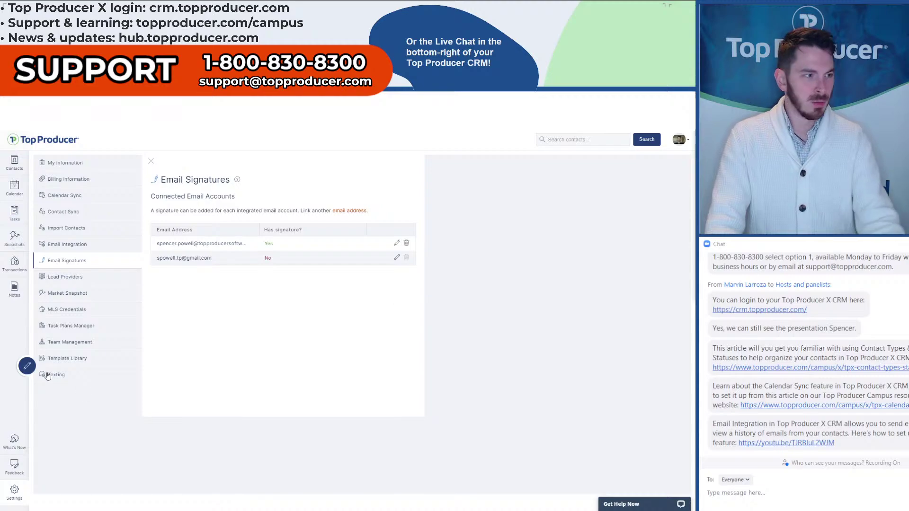
# - Open the Lead Providers settings and copy the lead notification email address
pyautogui.click(59, 278)
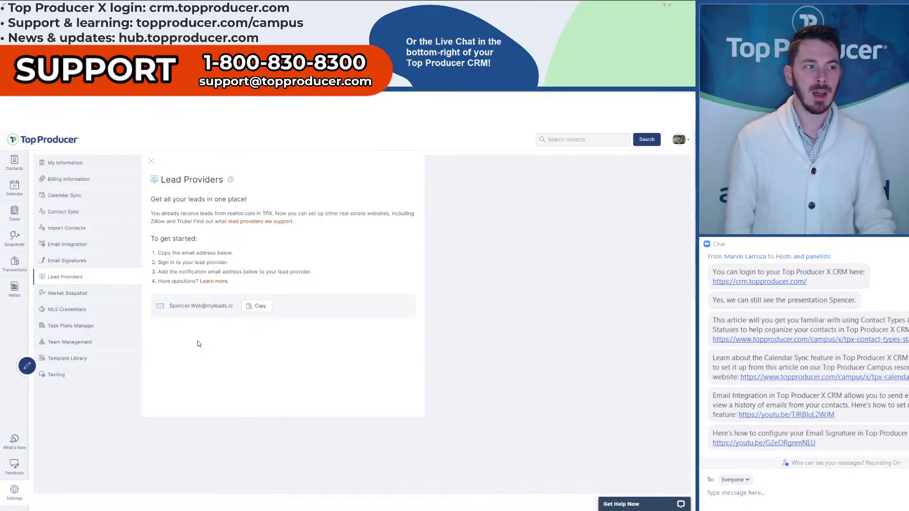
pyautogui.click(254, 313)
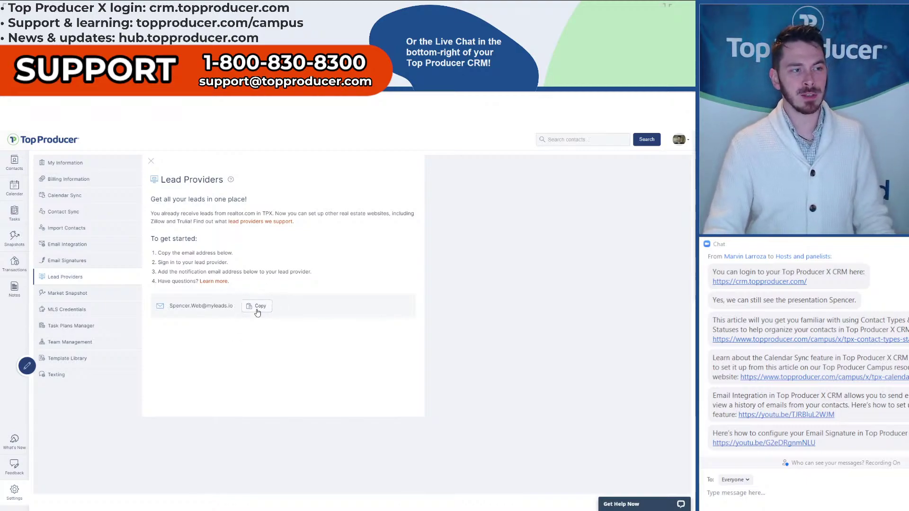
pyautogui.click(258, 311)
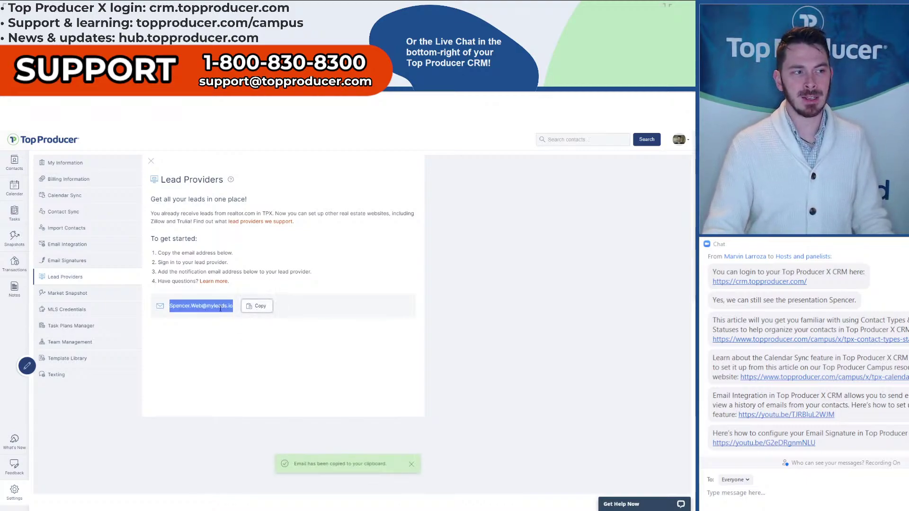
pyautogui.press('ctrl')
pyautogui.press('ctrl')
pyautogui.press('ctrl')
pyautogui.press('ctrl')
pyautogui.click(243, 325)
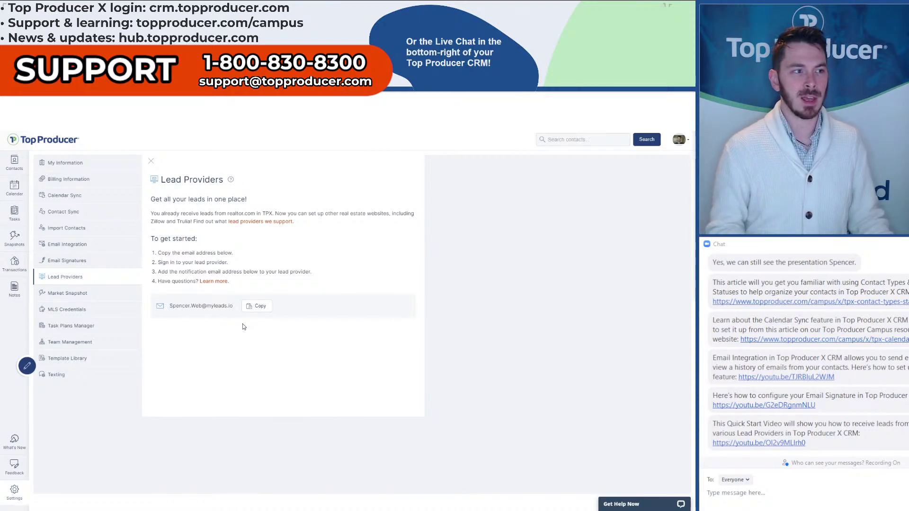
pyautogui.click(248, 305)
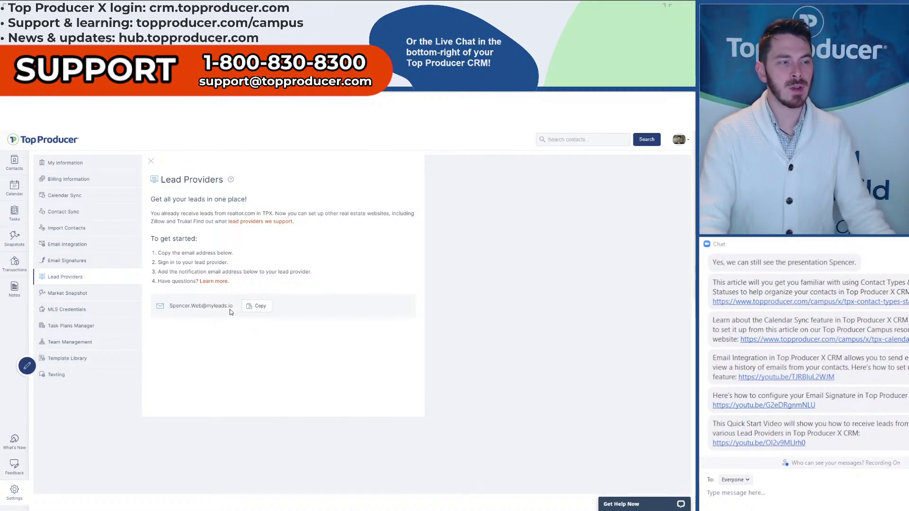
pyautogui.press('ctrl')
pyautogui.press('ctrl')
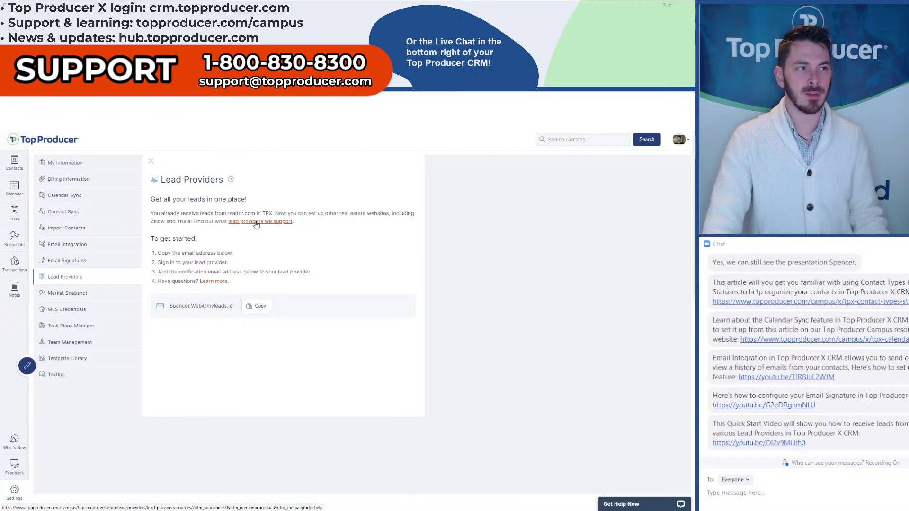
pyautogui.press('ctrl')
pyautogui.press('ctrl')
pyautogui.press('ctrl')
pyautogui.press('ctrl')
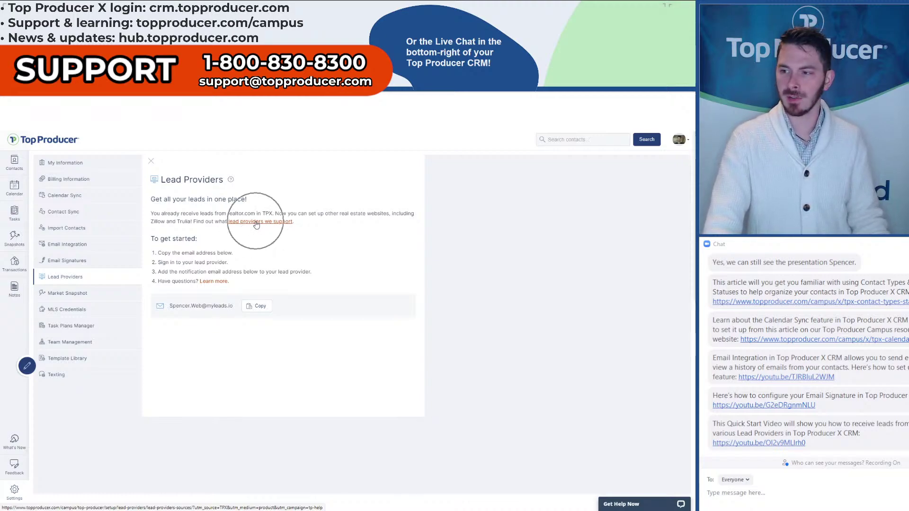
# - Read the Lead Providers and Lead Sources article, highlight the unlisted-providers paragraph, then close it
pyautogui.click(256, 222)
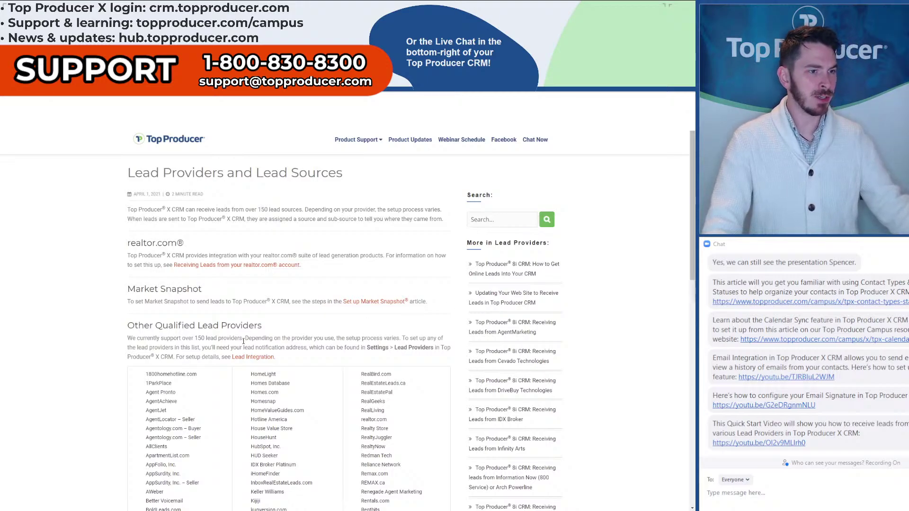
pyautogui.scroll(-2, 437, 309)
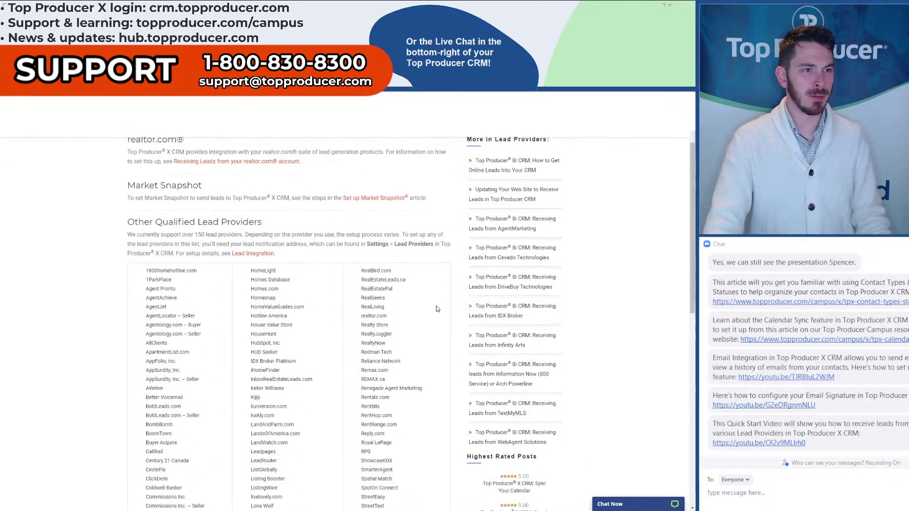
pyautogui.scroll(-5, 437, 309)
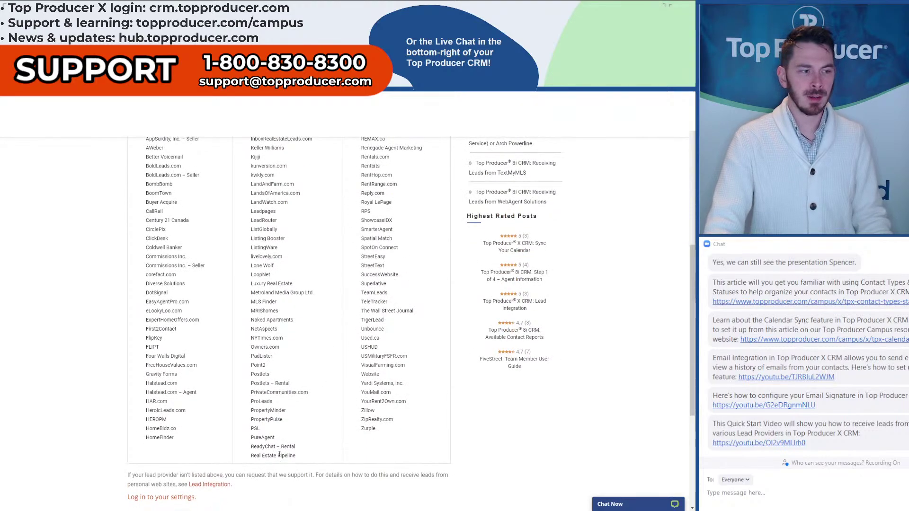
pyautogui.moveTo(125, 477); pyautogui.dragTo(267, 484)
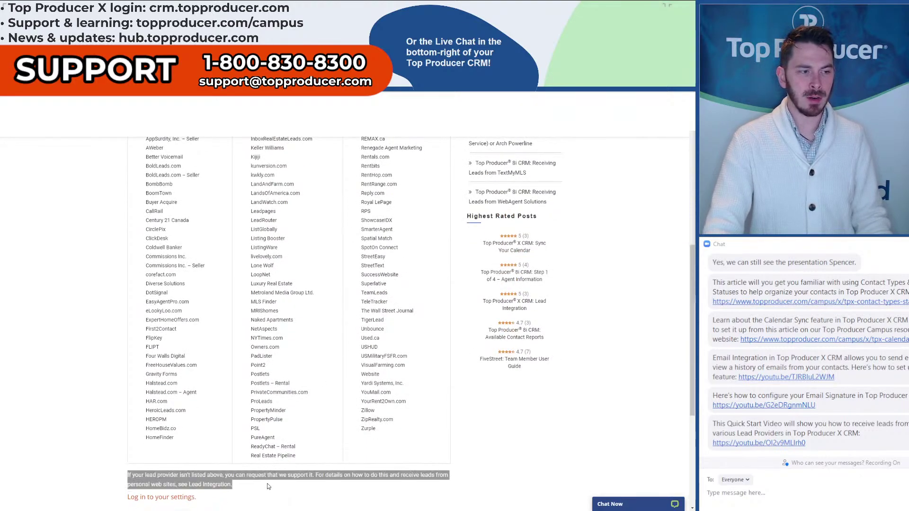
pyautogui.click(267, 484)
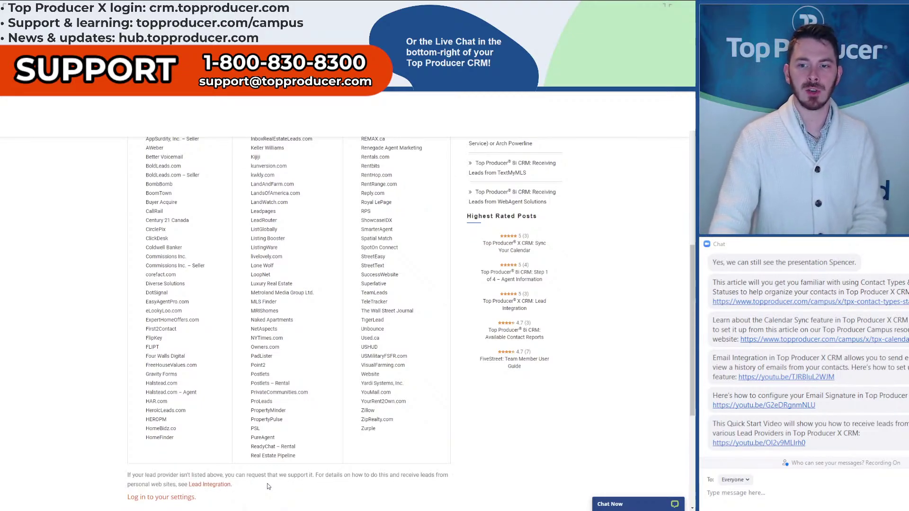
pyautogui.scroll(7, 267, 484)
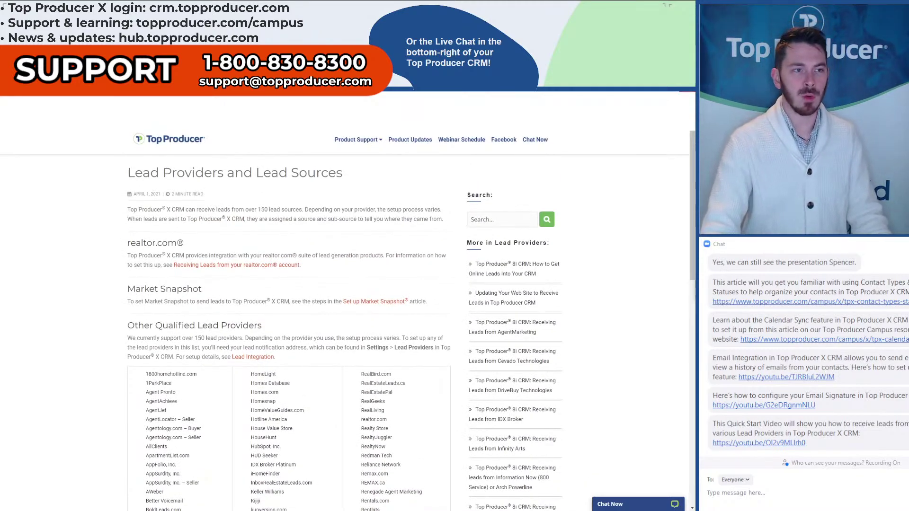
pyautogui.click(687, 97)
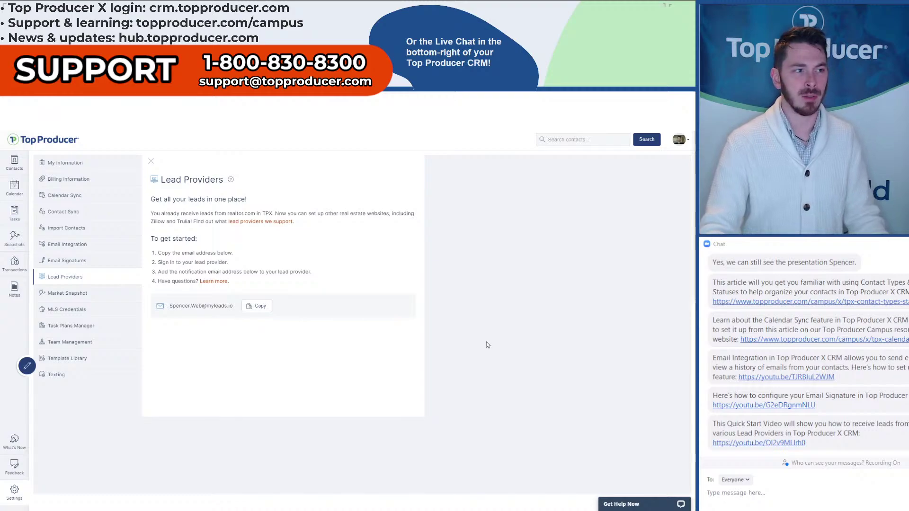
pyautogui.click(232, 182)
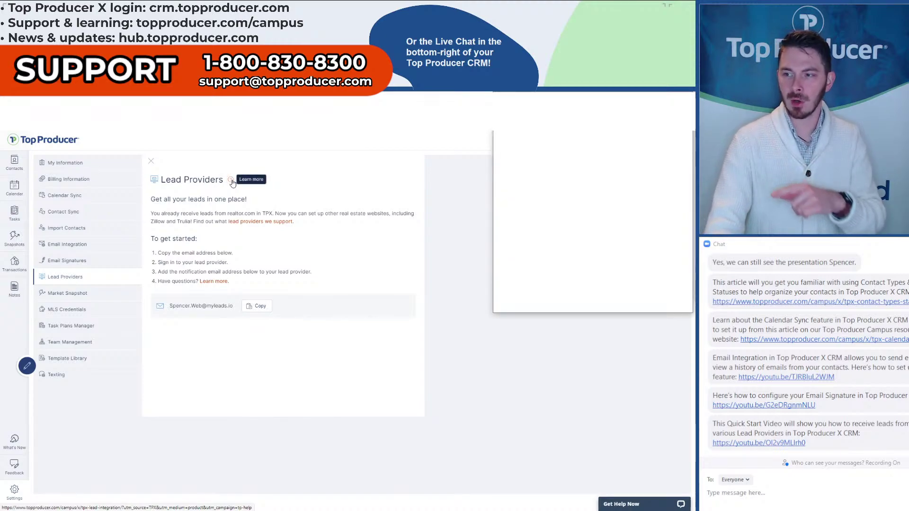
pyautogui.click(808, 441)
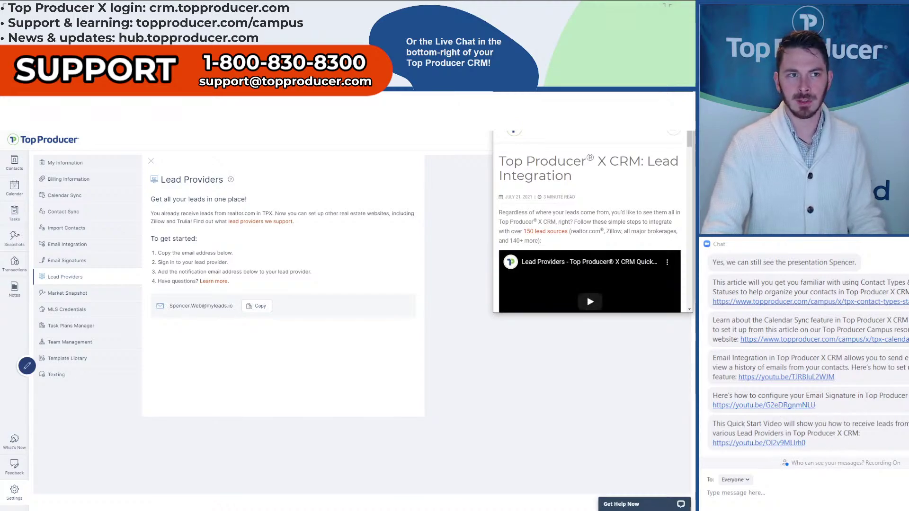
pyautogui.click(668, 99)
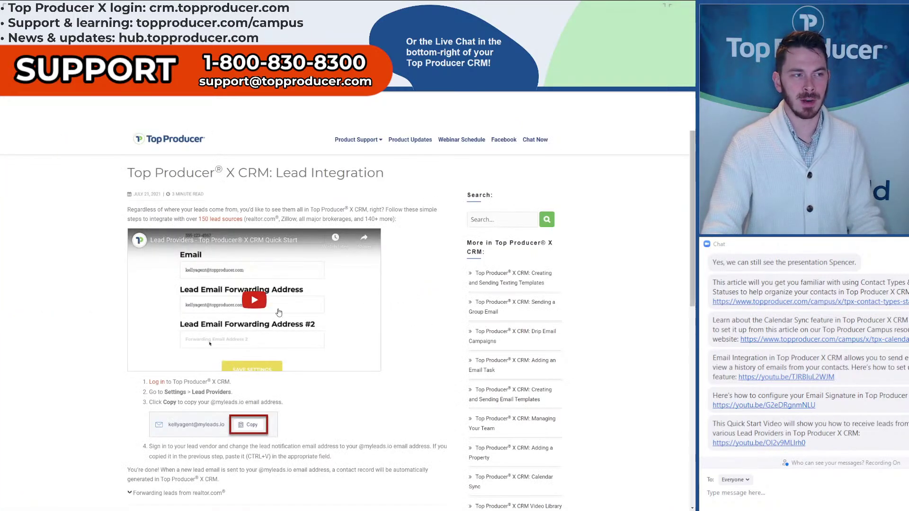
pyautogui.press('ctrl')
pyautogui.press('ctrl')
pyautogui.press('ctrl')
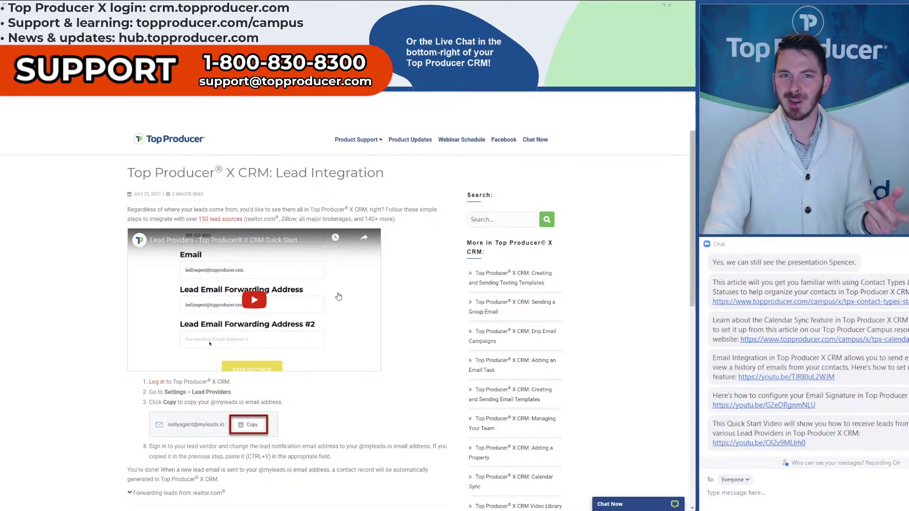
pyautogui.scroll(-5, 405, 294)
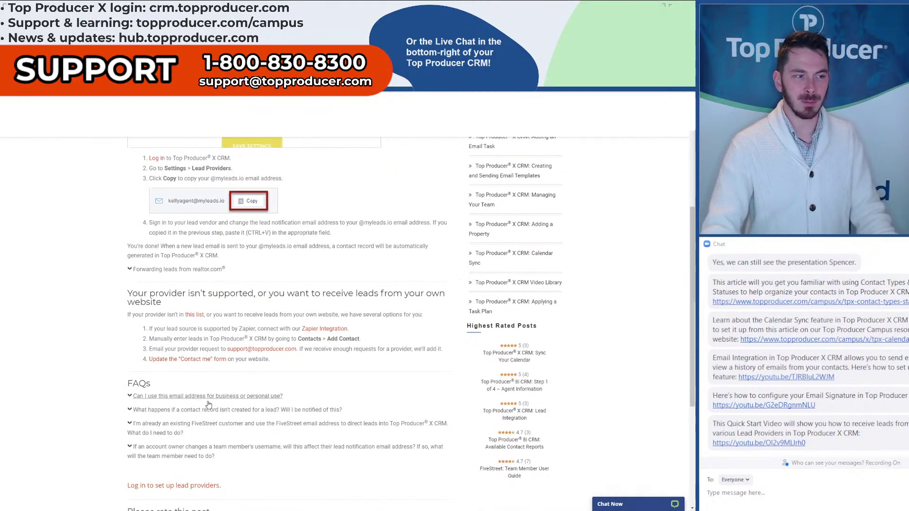
pyautogui.scroll(3, 209, 404)
pyautogui.scroll(2, 209, 405)
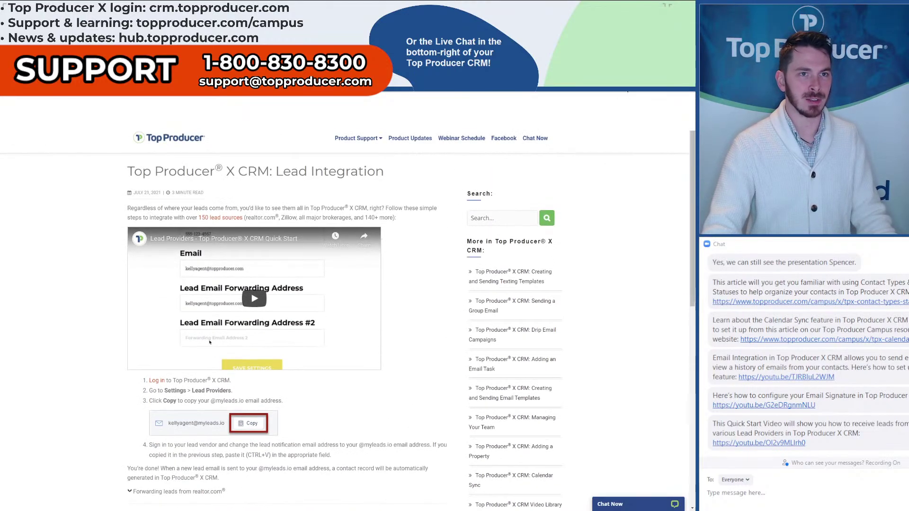
pyautogui.click(688, 88)
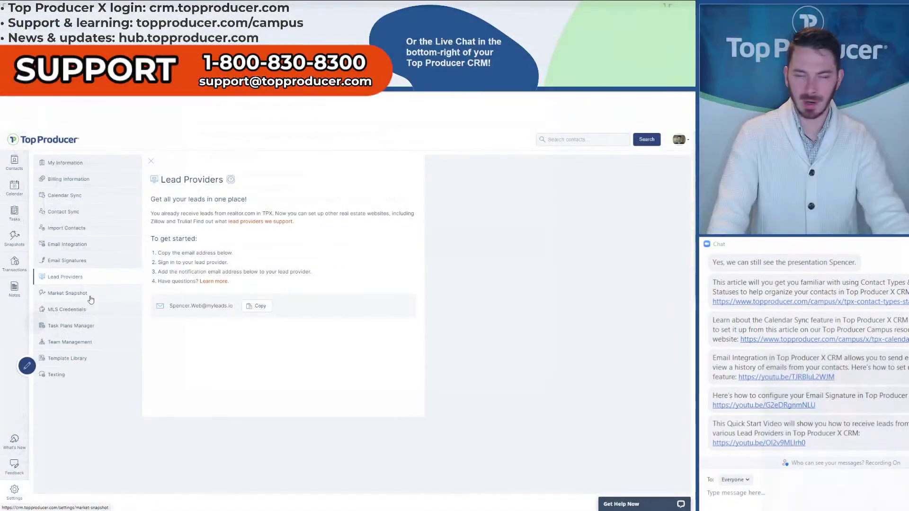
# - Open the Market Snapshot settings and toggle the buyers Sold status off and back on
pyautogui.click(91, 300)
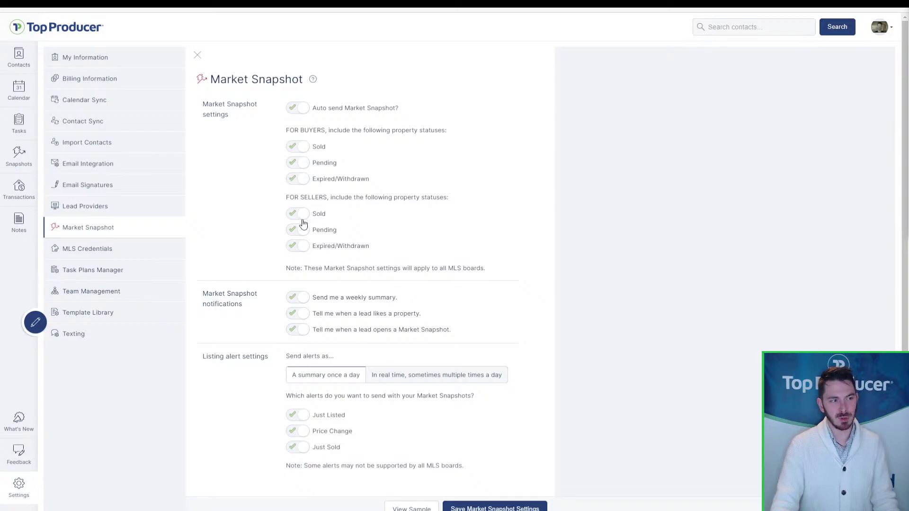
pyautogui.click(303, 245)
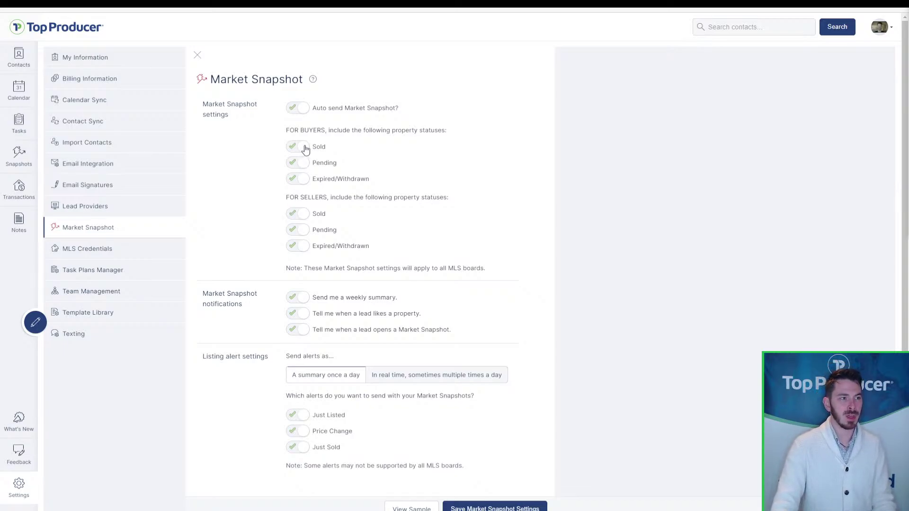
pyautogui.press('ctrl')
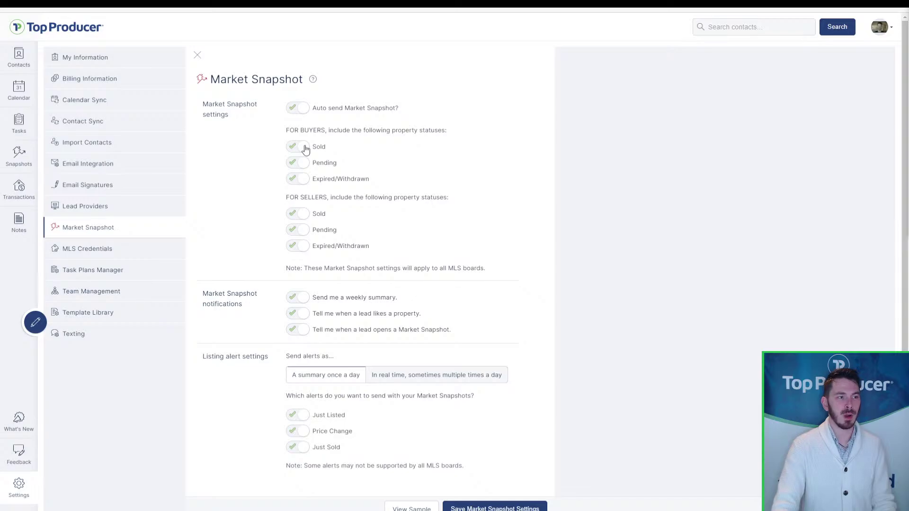
pyautogui.click(306, 150)
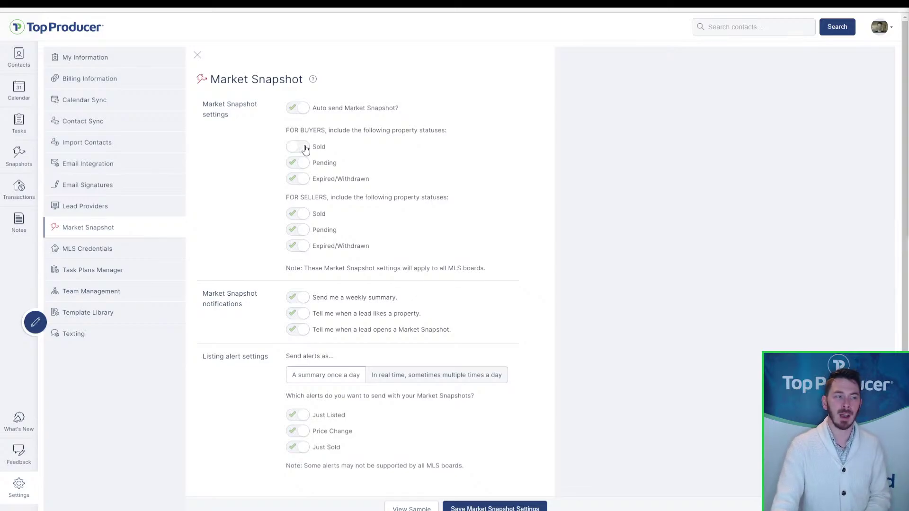
pyautogui.click(306, 149)
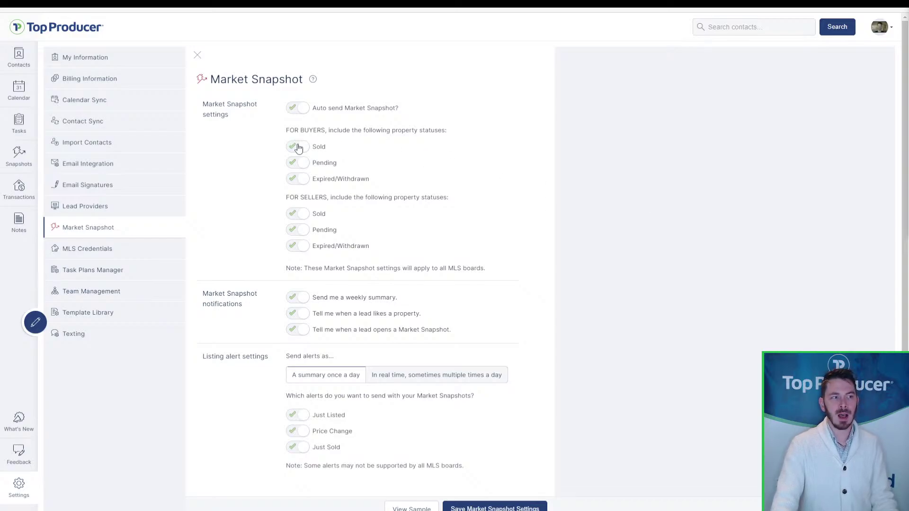
pyautogui.press('ctrl')
pyautogui.press('ctrl')
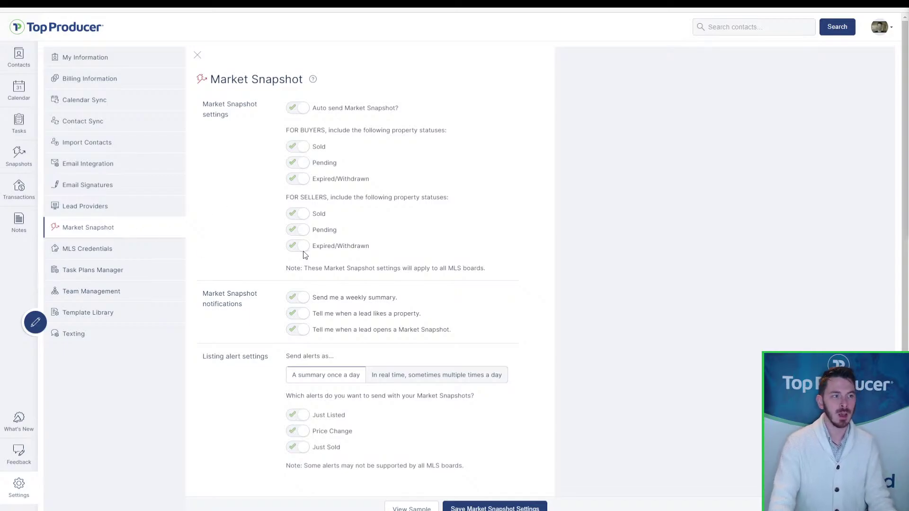
pyautogui.scroll(-1, 610, 223)
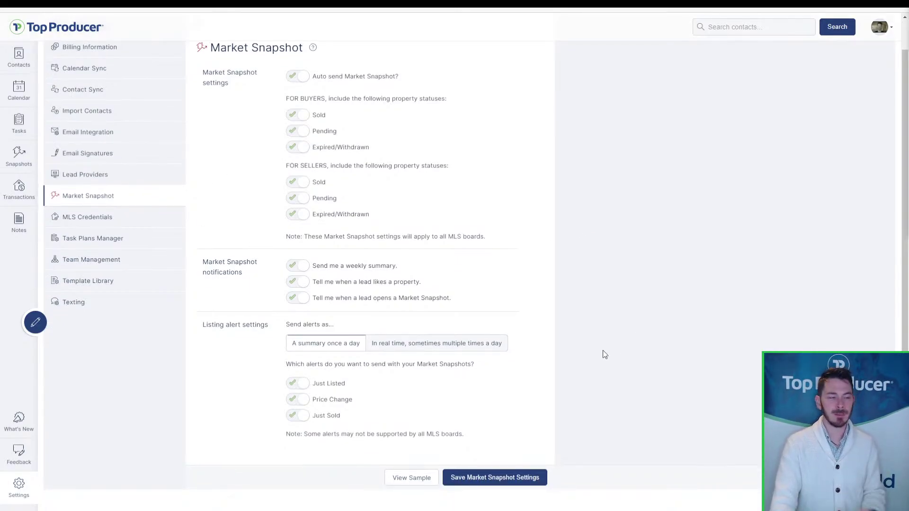
# - Save the Market Snapshot settings, try View Sample, then open the Market Snapshot reports list
pyautogui.click(505, 478)
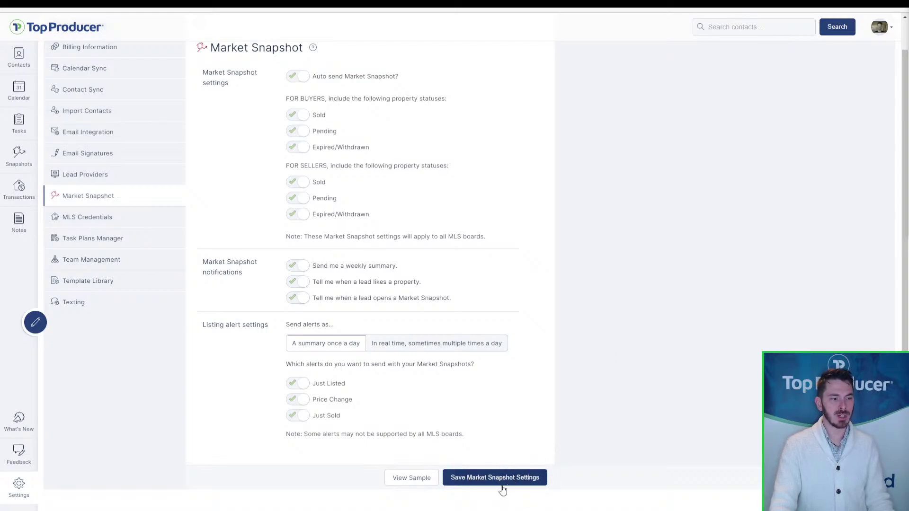
pyautogui.click(502, 489)
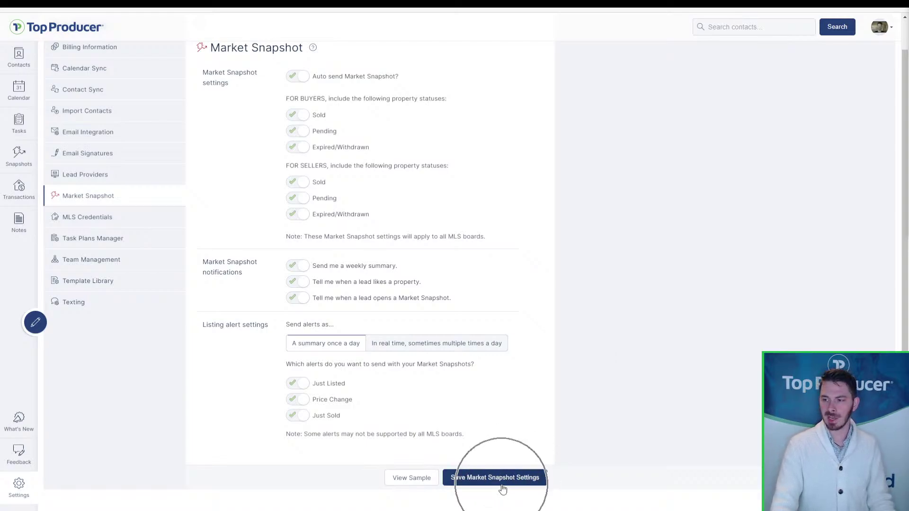
pyautogui.click(412, 488)
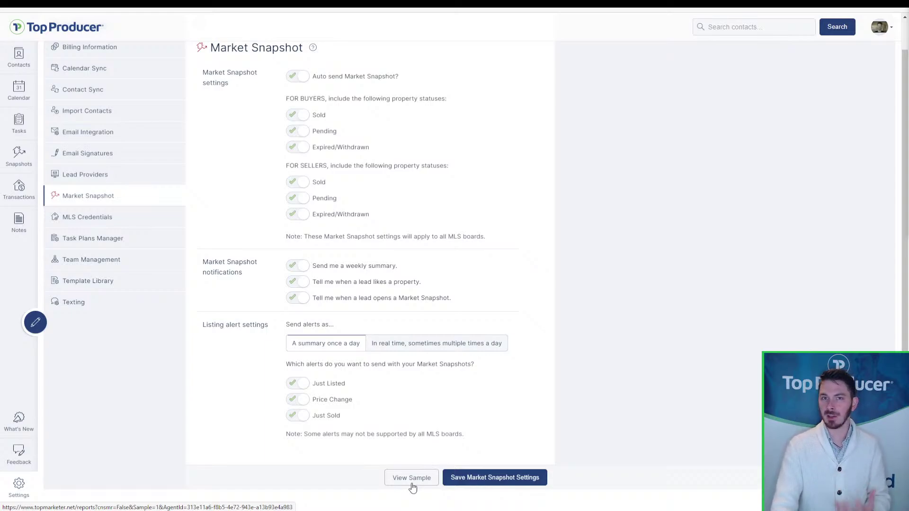
pyautogui.click(412, 487)
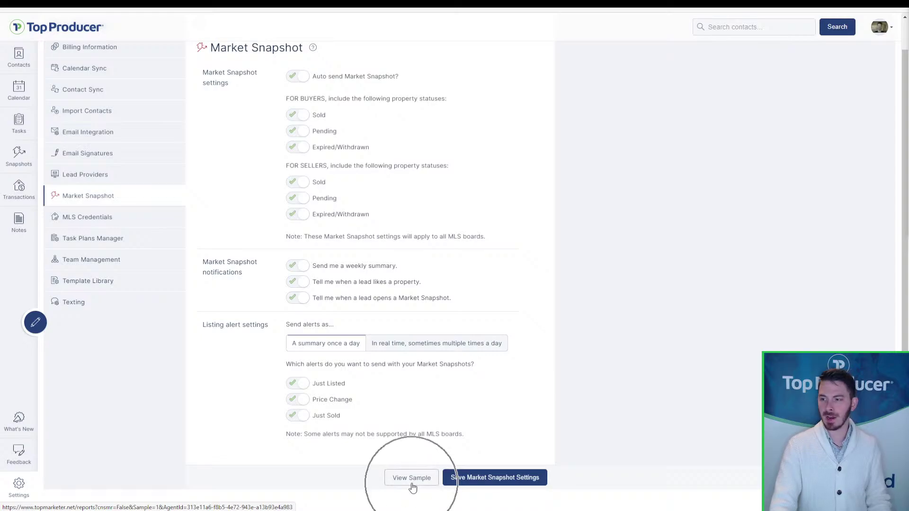
pyautogui.click(412, 488)
pyautogui.click(412, 487)
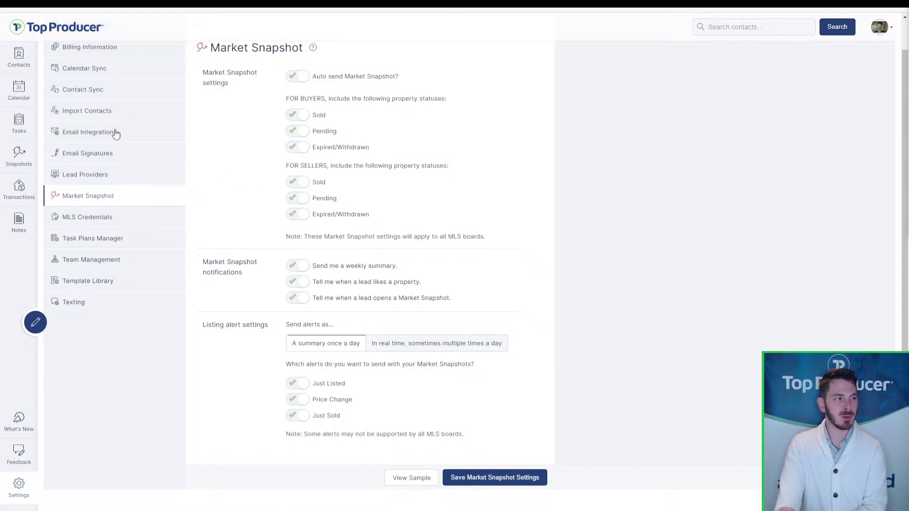
pyautogui.click(18, 152)
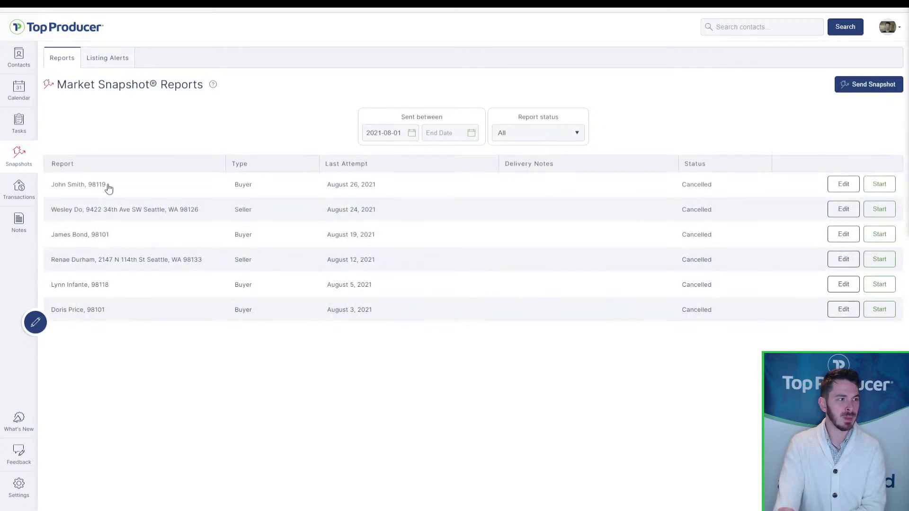
# - Open the contact's full Market Snapshot report and check the Average Asking Price breakdown
pyautogui.click(106, 186)
pyautogui.scroll(-2, 595, 417)
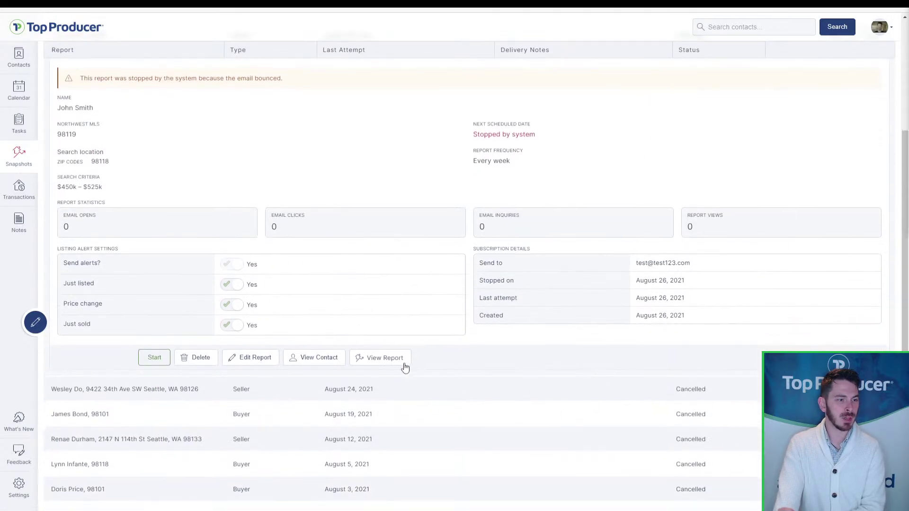
pyautogui.click(397, 356)
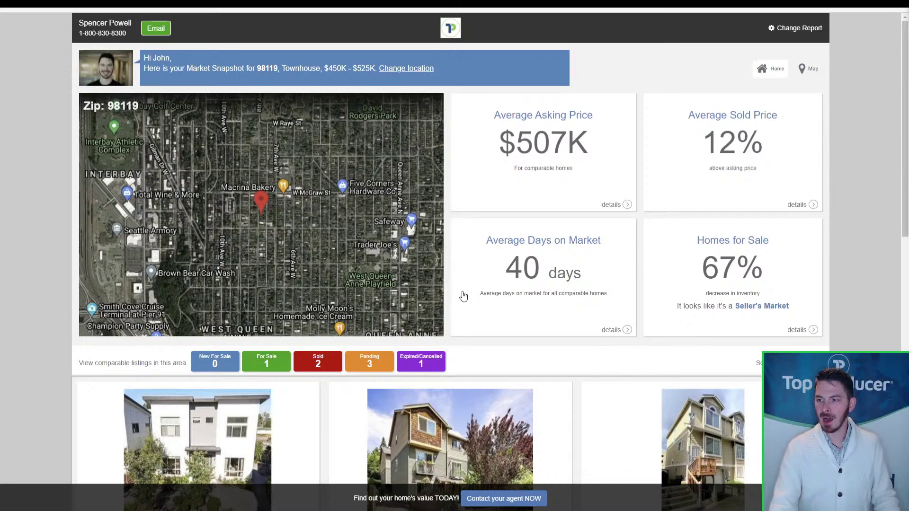
pyautogui.click(628, 205)
pyautogui.click(811, 107)
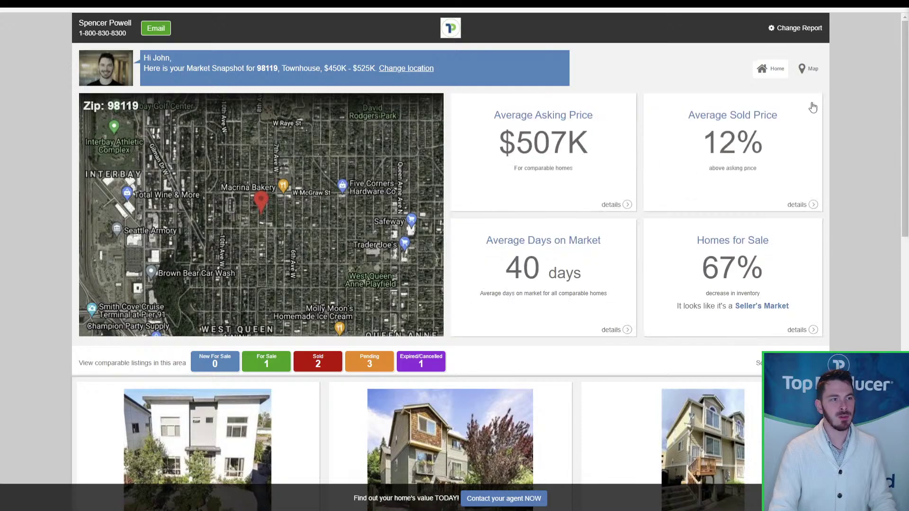
pyautogui.scroll(-2, 842, 271)
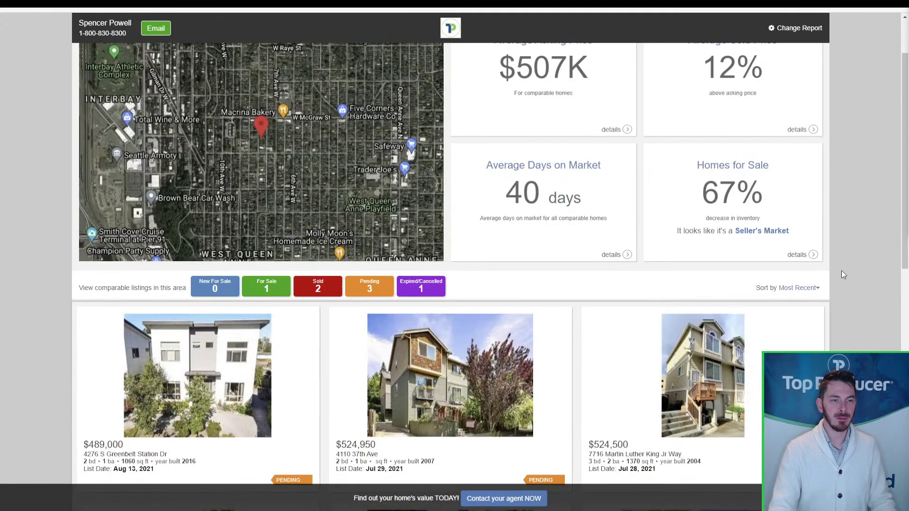
pyautogui.scroll(2, 854, 264)
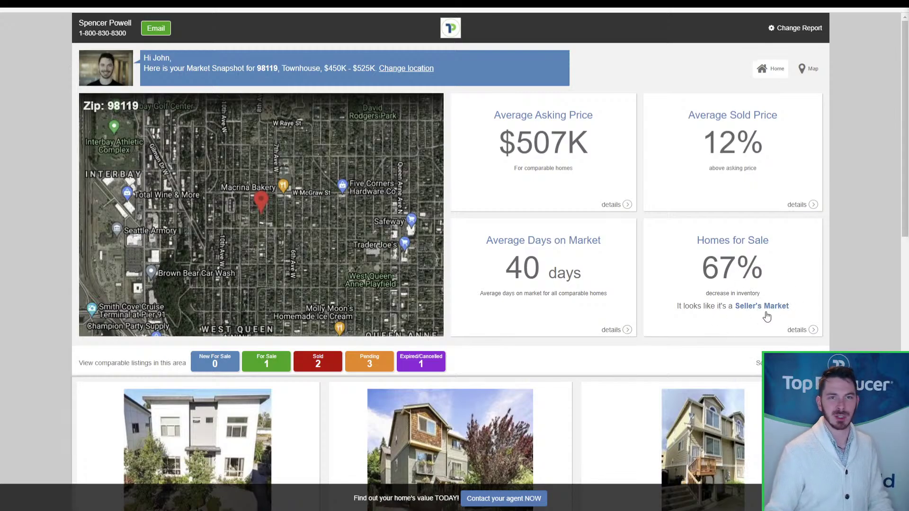
pyautogui.scroll(-3, 765, 315)
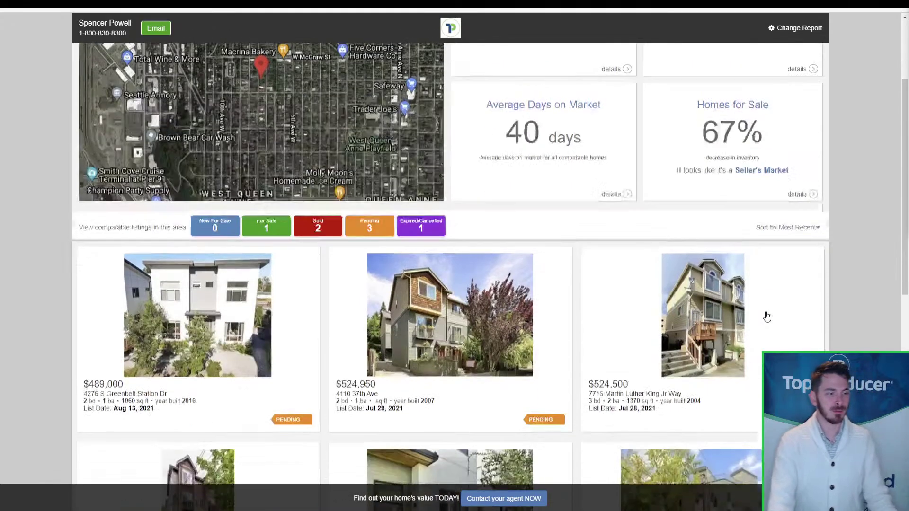
pyautogui.scroll(-6, 375, 407)
pyautogui.scroll(10, 366, 409)
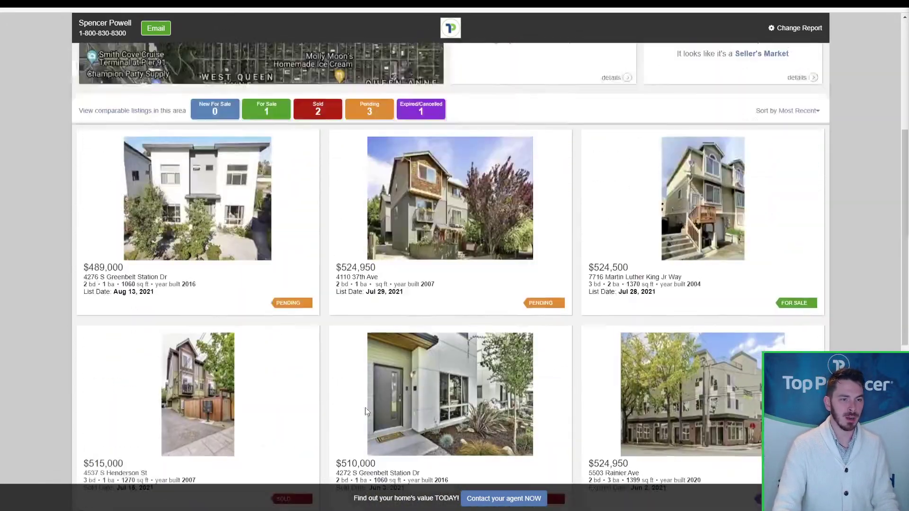
# - Switch the report to full map view and centre the listing markers near Columbia City
pyautogui.click(298, 244)
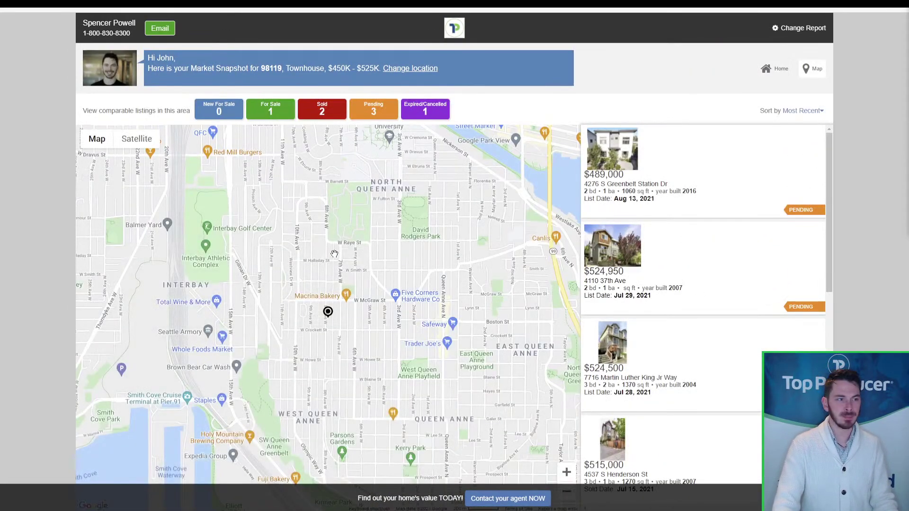
pyautogui.moveTo(341, 251); pyautogui.dragTo(353, 196)
pyautogui.scroll(-1, 352, 196)
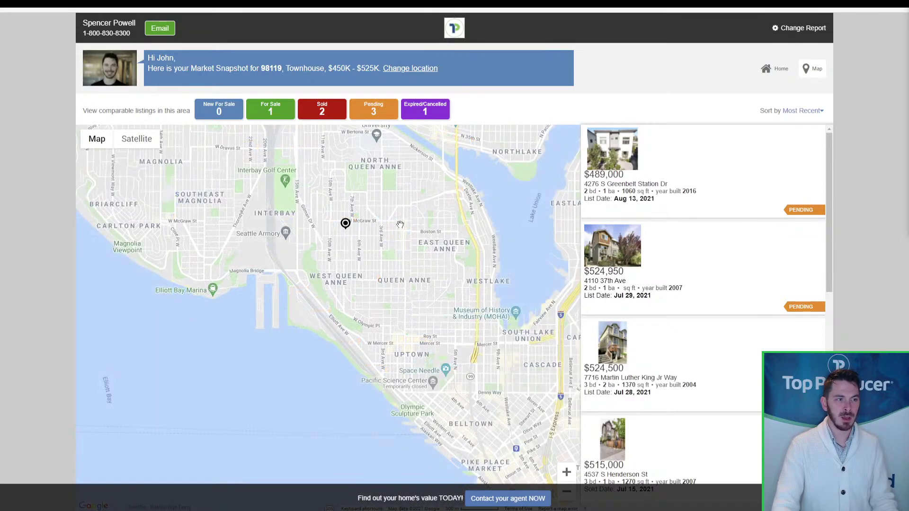
pyautogui.moveTo(342, 248); pyautogui.dragTo(208, 184)
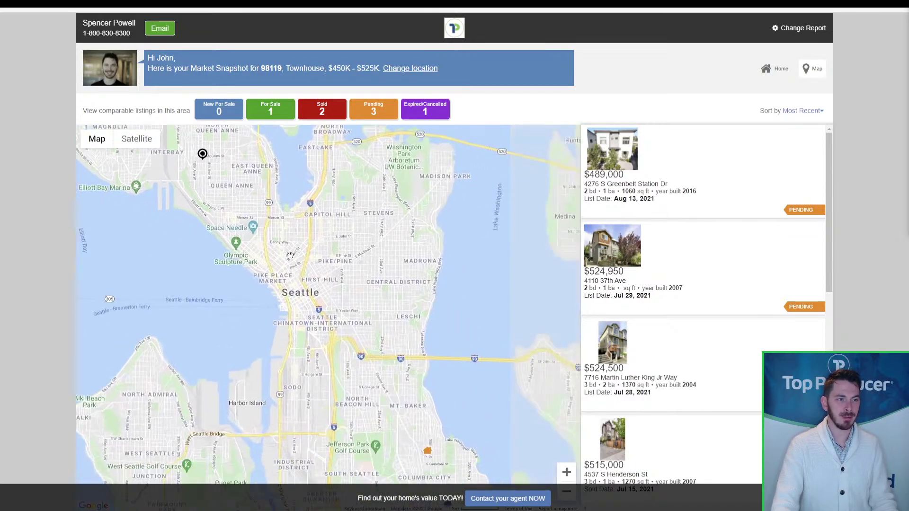
pyautogui.moveTo(372, 379); pyautogui.dragTo(382, 246)
pyautogui.moveTo(416, 346); pyautogui.dragTo(379, 268)
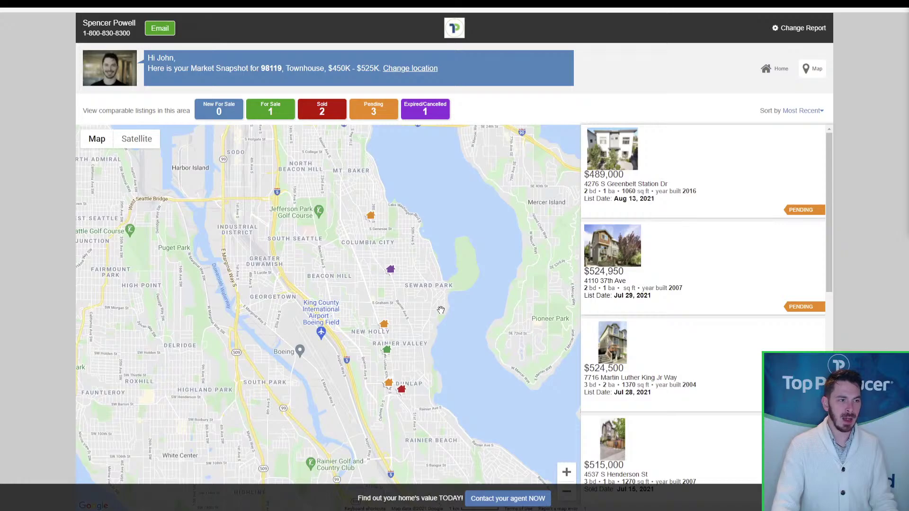
pyautogui.moveTo(441, 309); pyautogui.dragTo(436, 288)
pyautogui.click(321, 111)
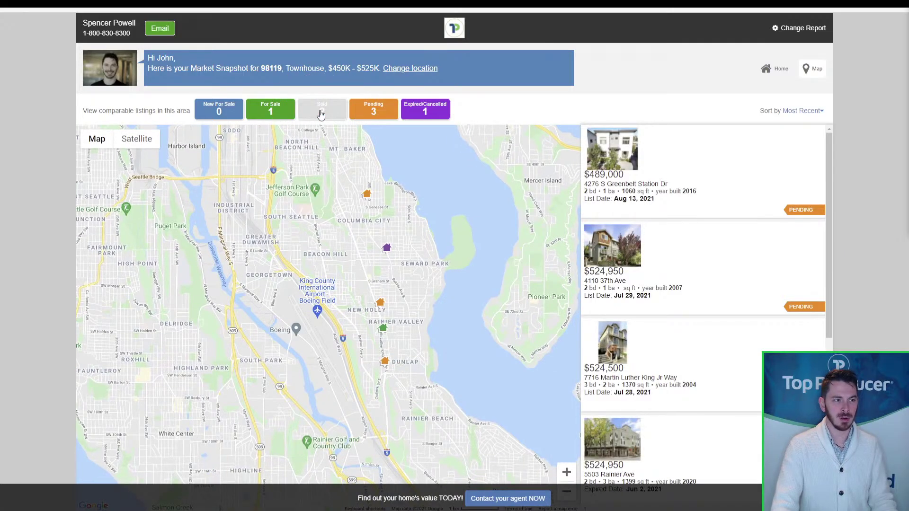
pyautogui.moveTo(409, 276); pyautogui.dragTo(416, 274)
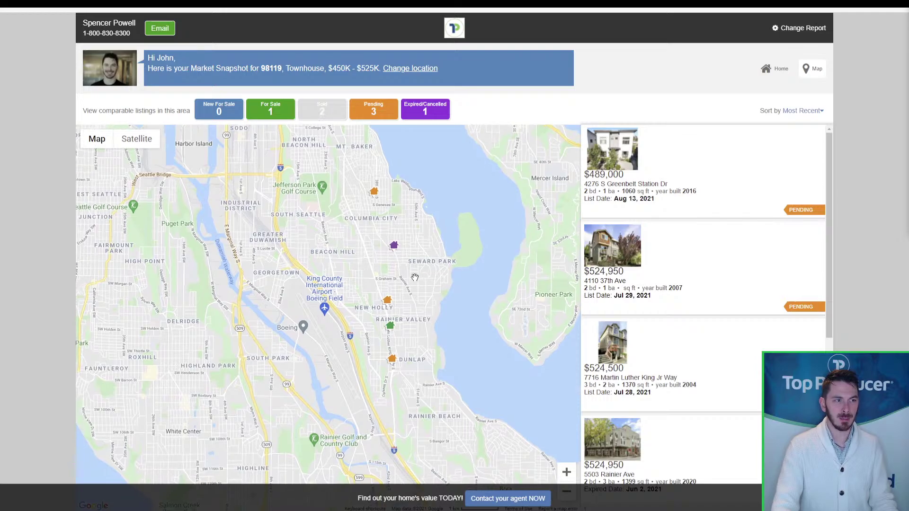
pyautogui.click(392, 331)
pyautogui.click(736, 193)
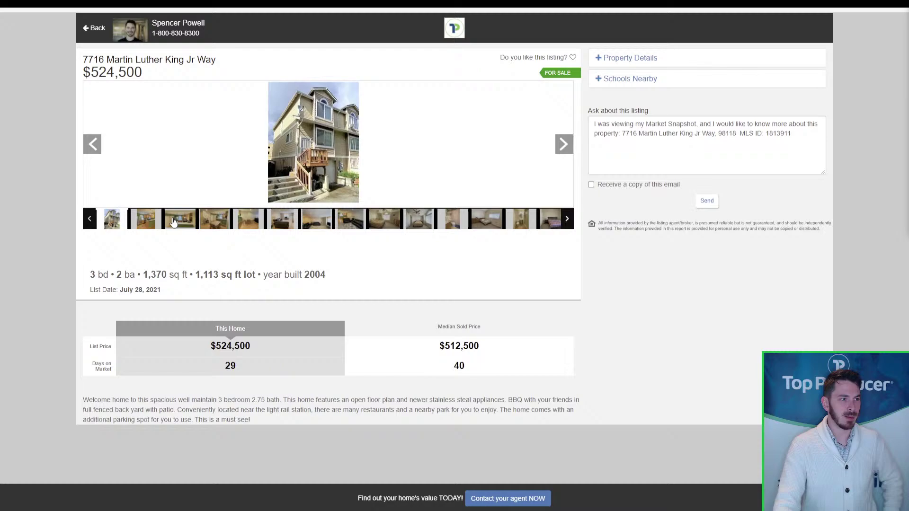
# - Show the listing's kitchen photo and expand, then collapse, the Property Details
pyautogui.click(172, 219)
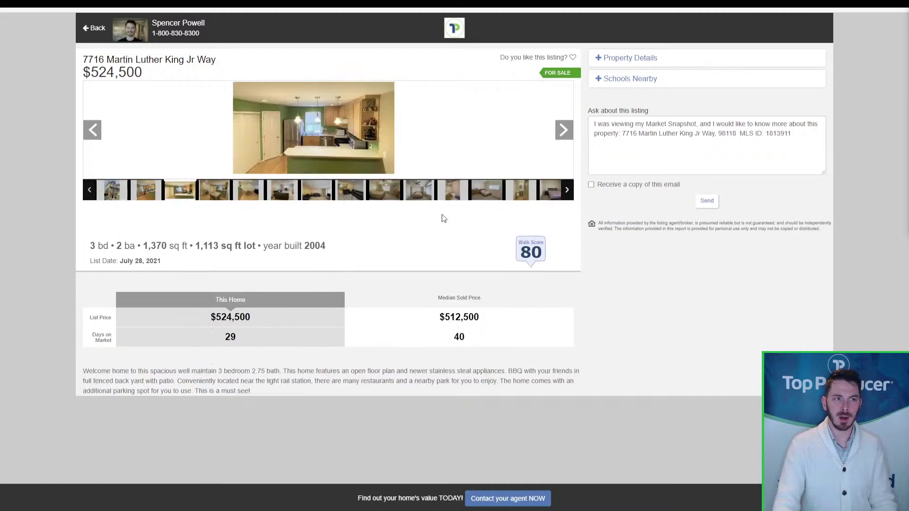
pyautogui.click(630, 56)
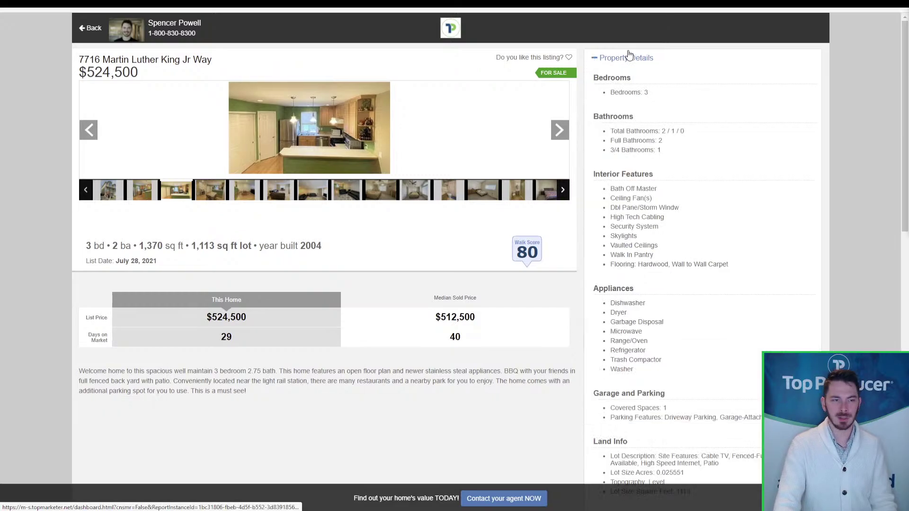
pyautogui.click(628, 57)
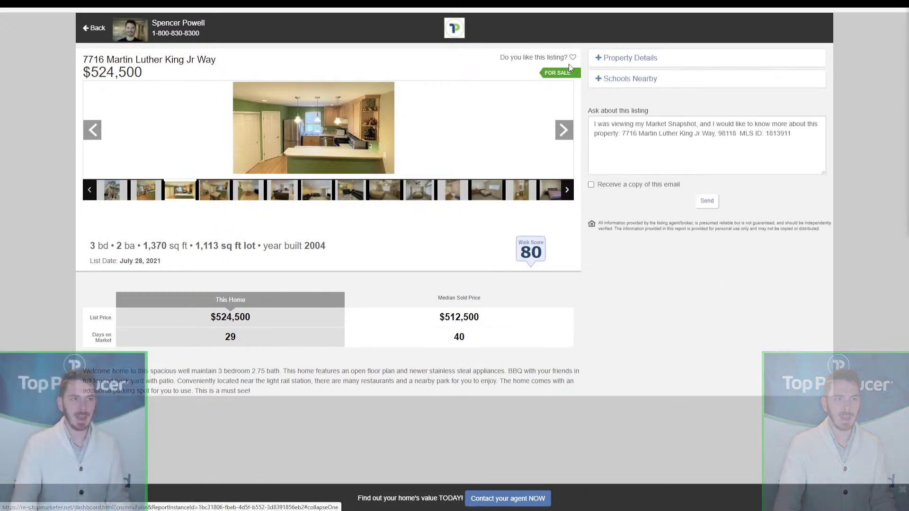
pyautogui.press('ctrl')
pyautogui.press('ctrl')
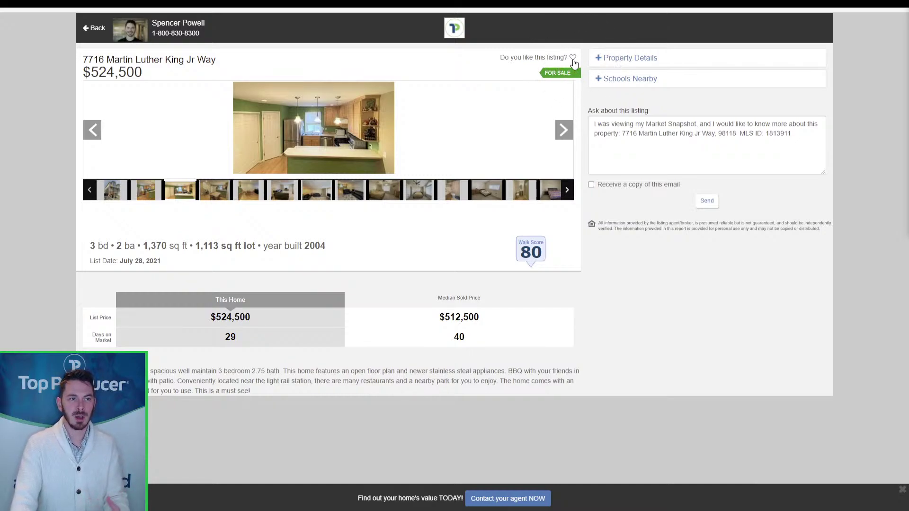
pyautogui.press('ctrl')
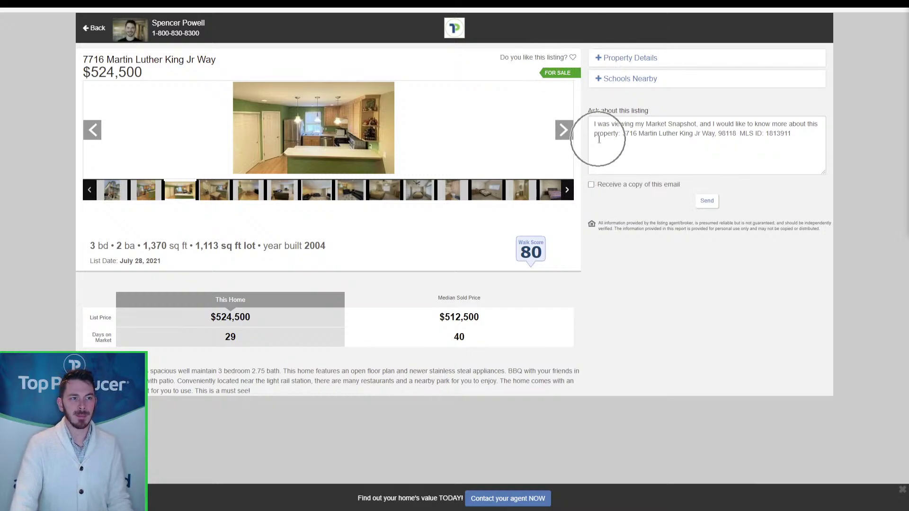
pyautogui.press('ctrl')
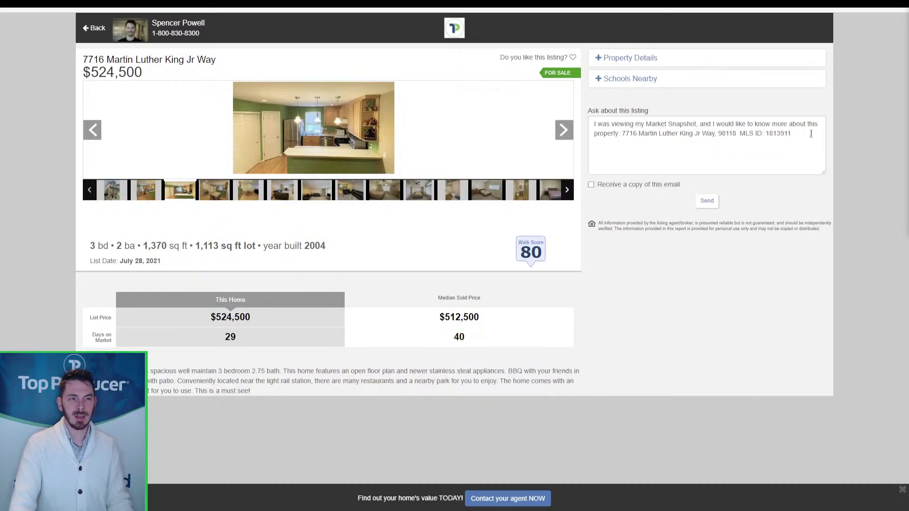
# - Select text in the Ask about this listing message, then return to the Snapshots page
pyautogui.moveTo(811, 135); pyautogui.dragTo(565, 124)
pyautogui.click(693, 150)
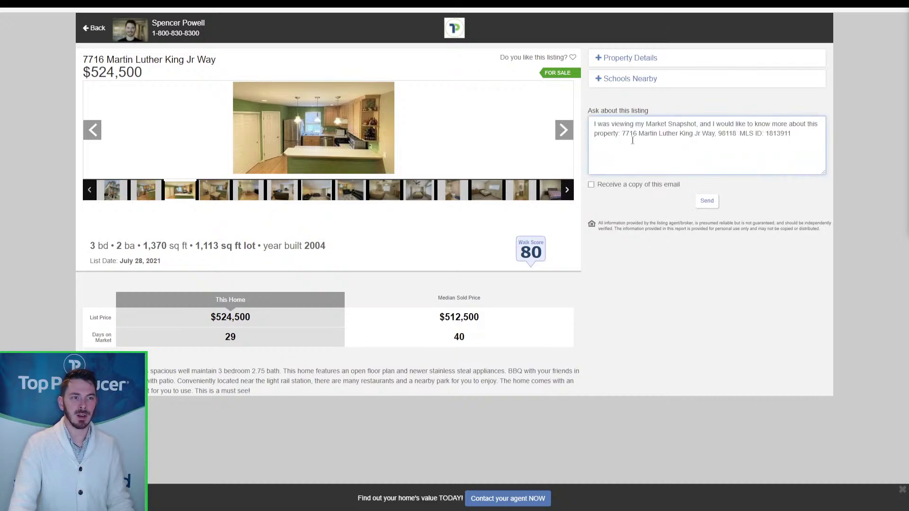
pyautogui.moveTo(625, 134); pyautogui.dragTo(797, 137)
pyautogui.click(798, 138)
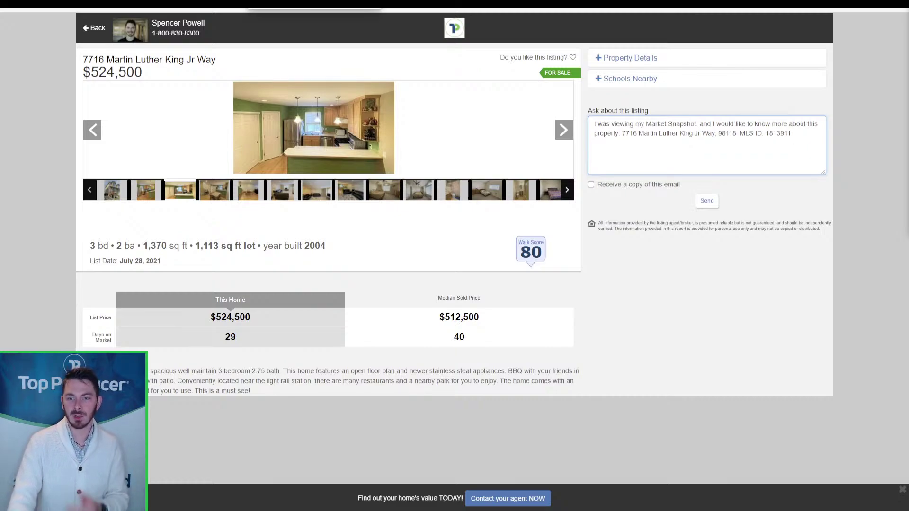
pyautogui.click(373, 3)
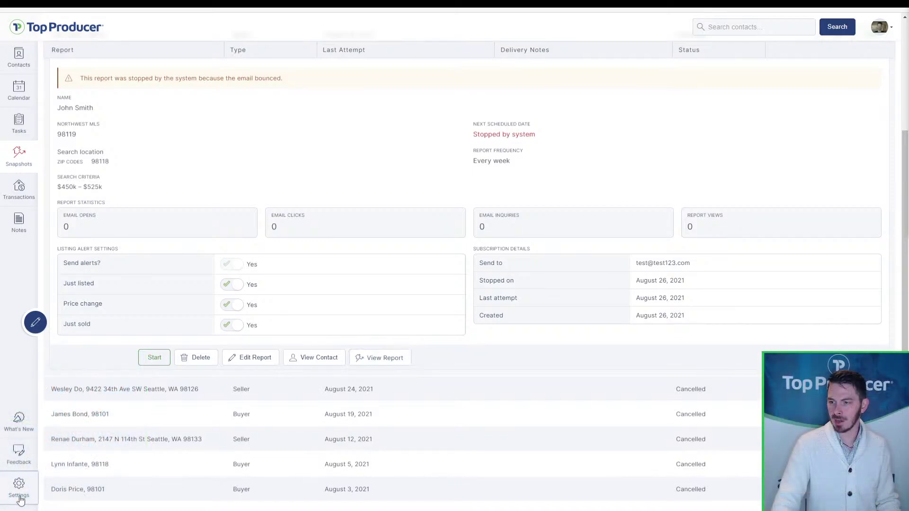
# - Go to Settings > MLS Credentials and start adding a new MLS credential
pyautogui.click(19, 492)
pyautogui.rightClick(19, 492)
pyautogui.click(655, 231)
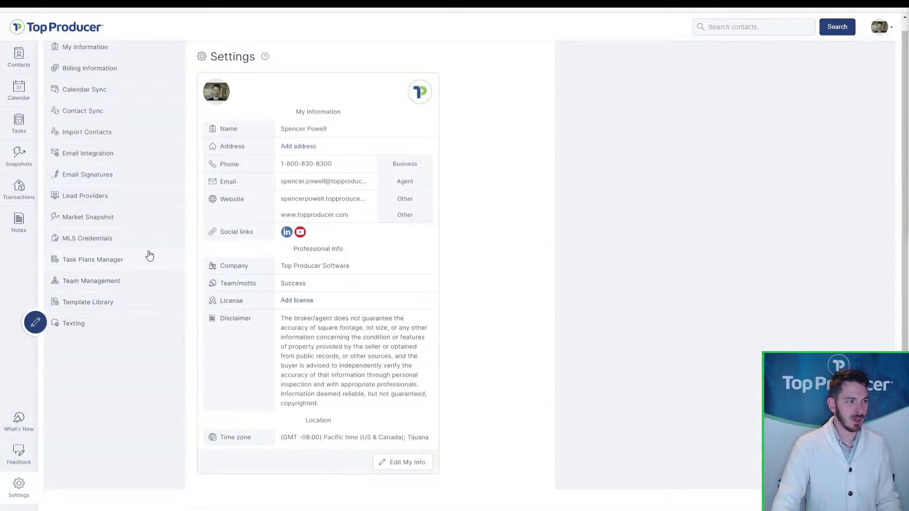
pyautogui.click(134, 244)
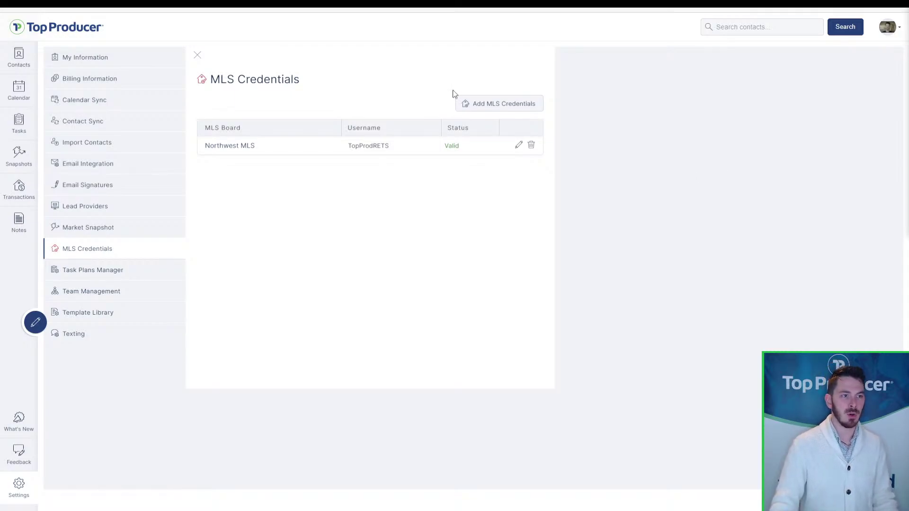
pyautogui.click(495, 111)
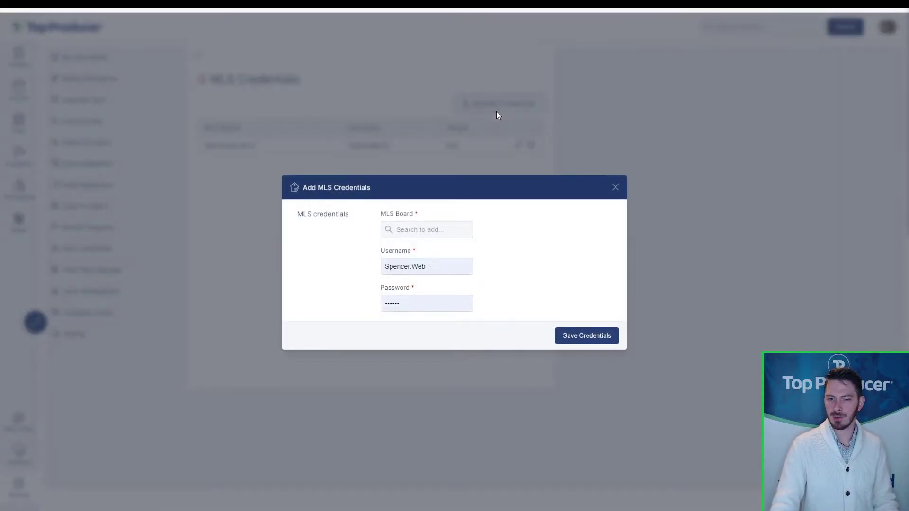
# - Search 'mich' and choose Michigan Regional Information Center as the MLS board
pyautogui.click(455, 229)
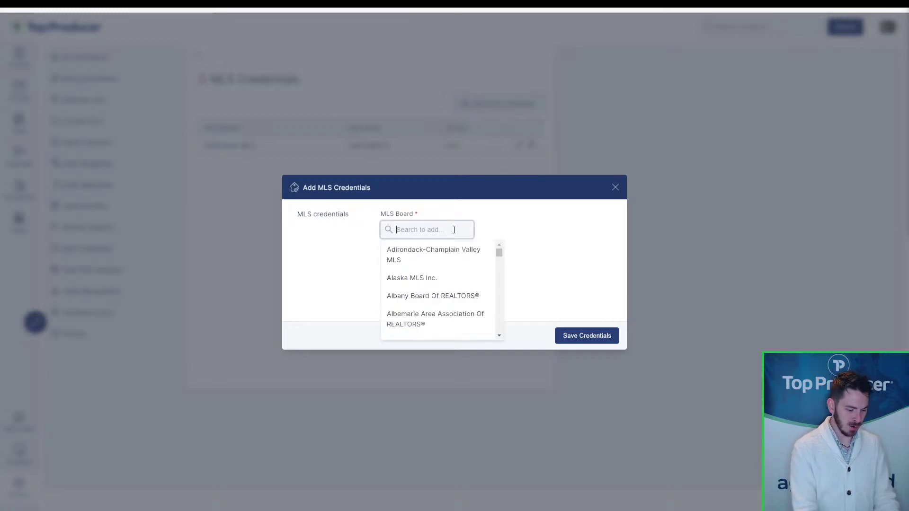
pyautogui.write('michric')
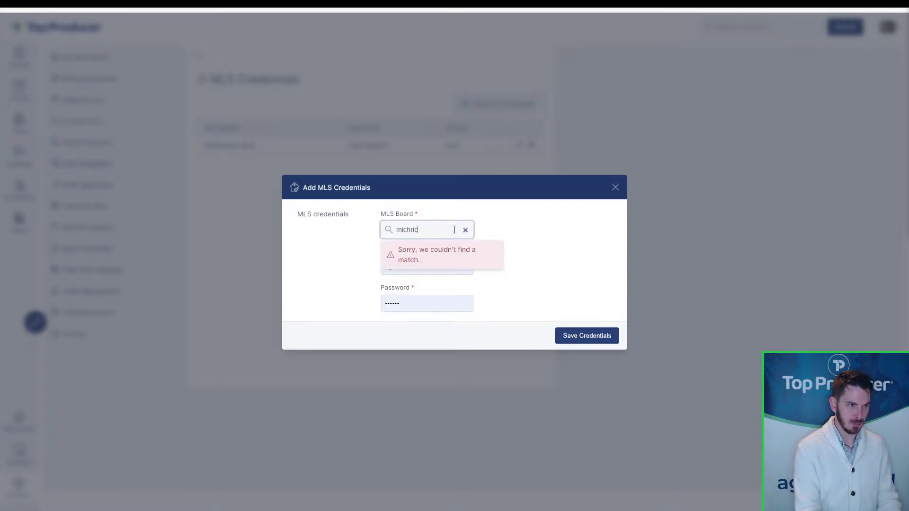
pyautogui.press('BackSpace')
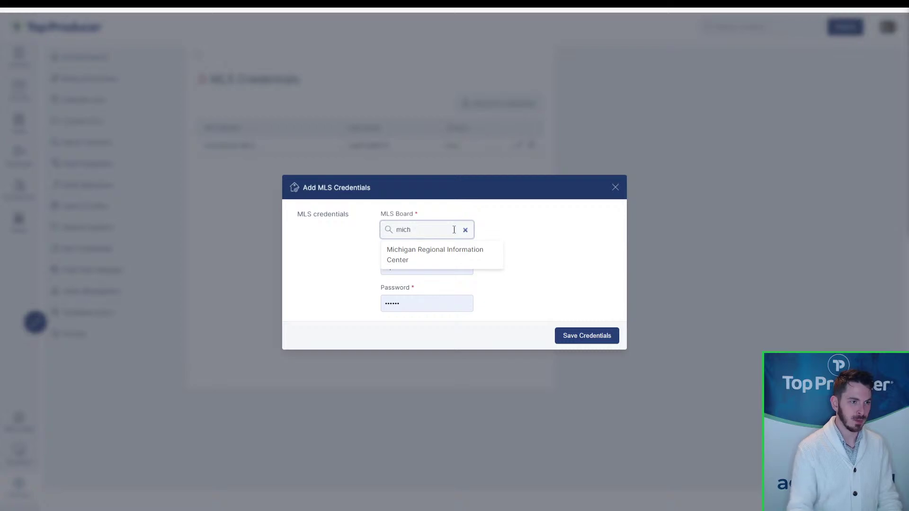
pyautogui.click(436, 247)
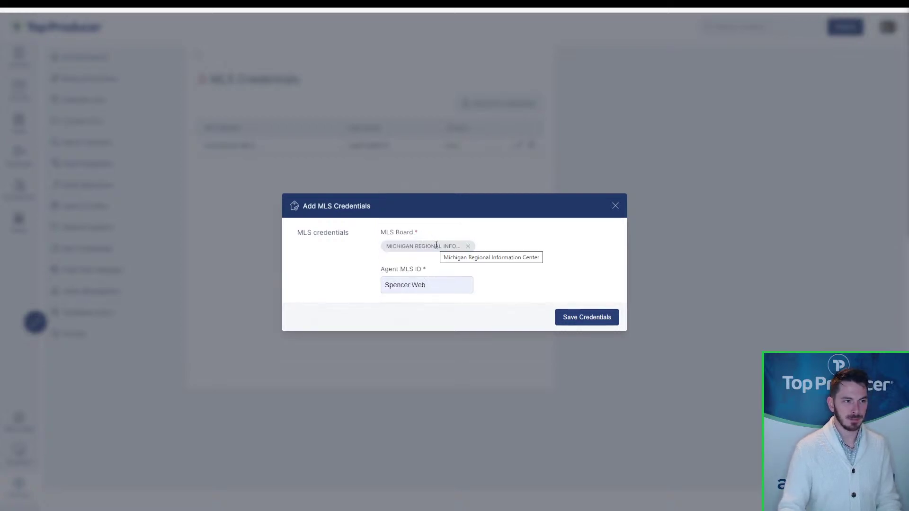
# - Enter an agent MLS ID, then close the form without saving
pyautogui.click(436, 285)
pyautogui.hotkey('ctrl', 'a')
pyautogui.write('123')
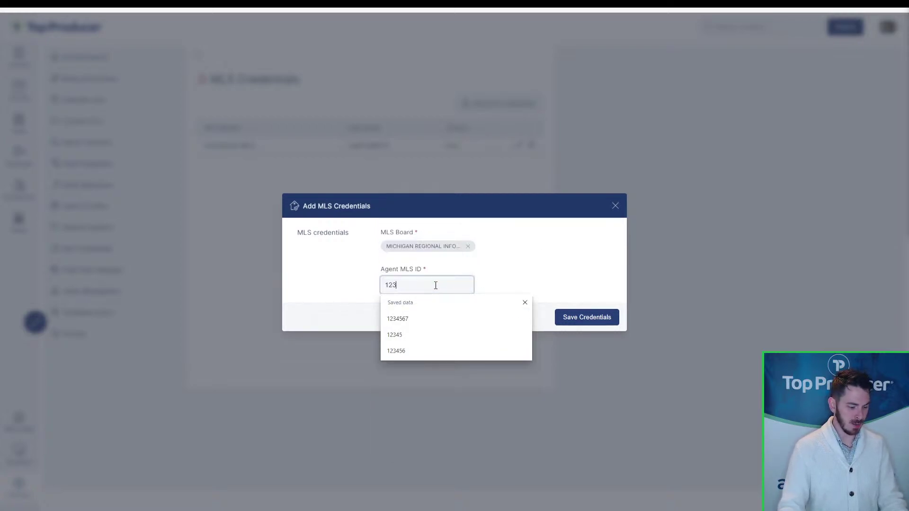
pyautogui.write('4567')
pyautogui.click(516, 269)
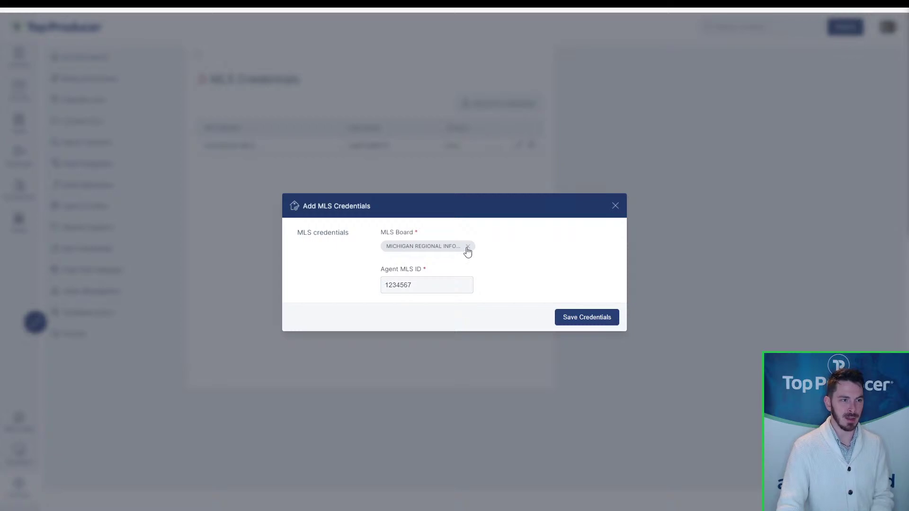
pyautogui.click(615, 205)
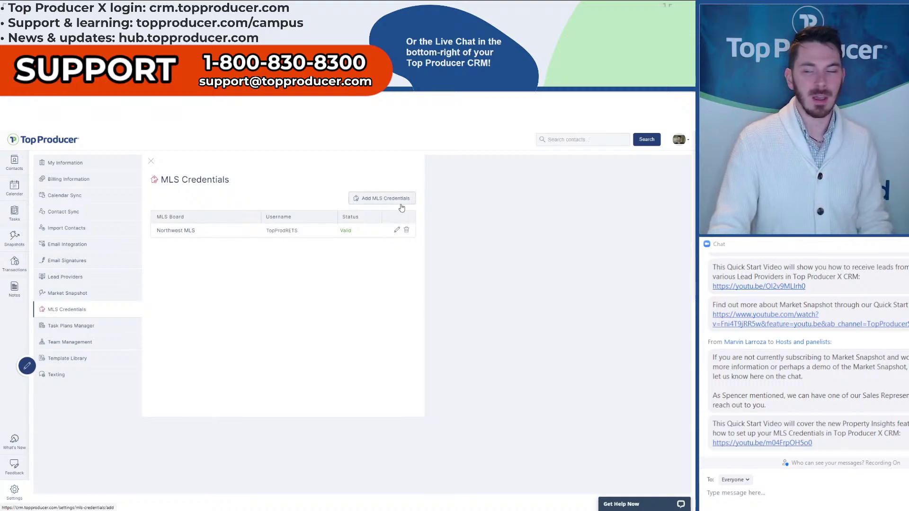
# - Sign out of the CRM through the account menu
pyautogui.click(286, 232)
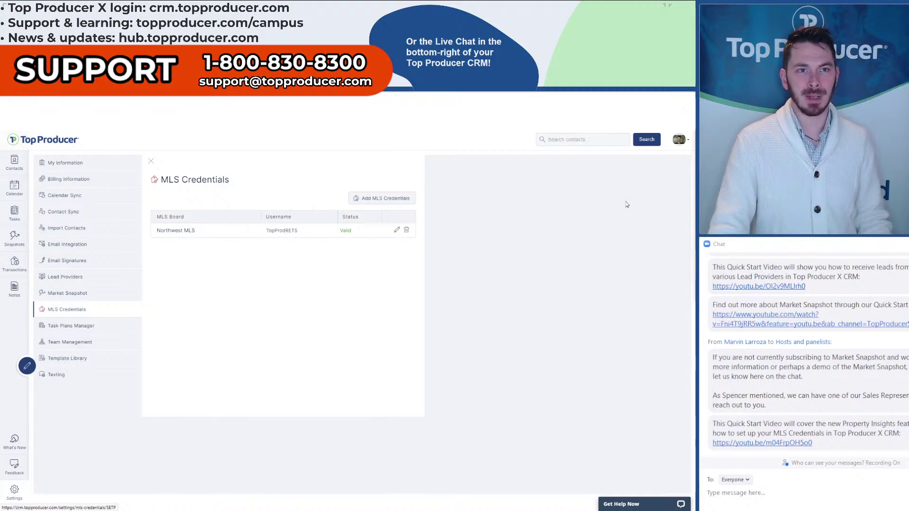
pyautogui.click(681, 142)
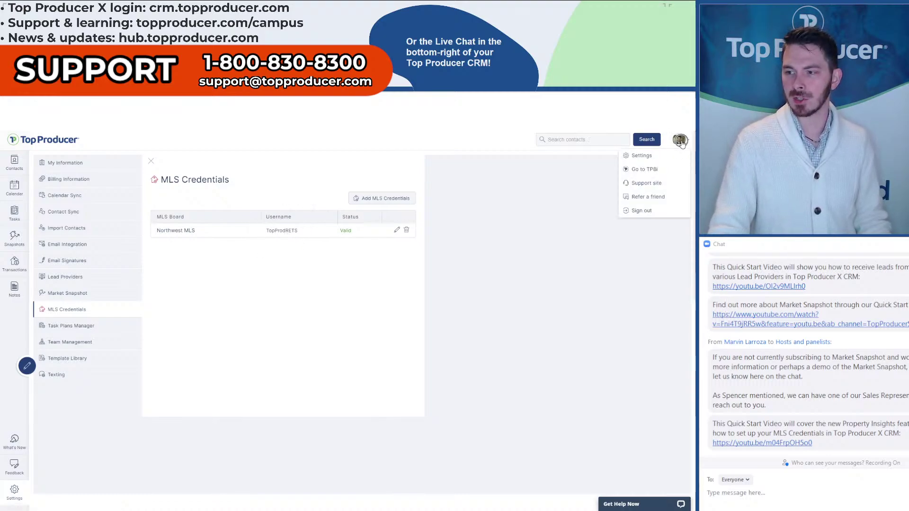
pyautogui.click(680, 145)
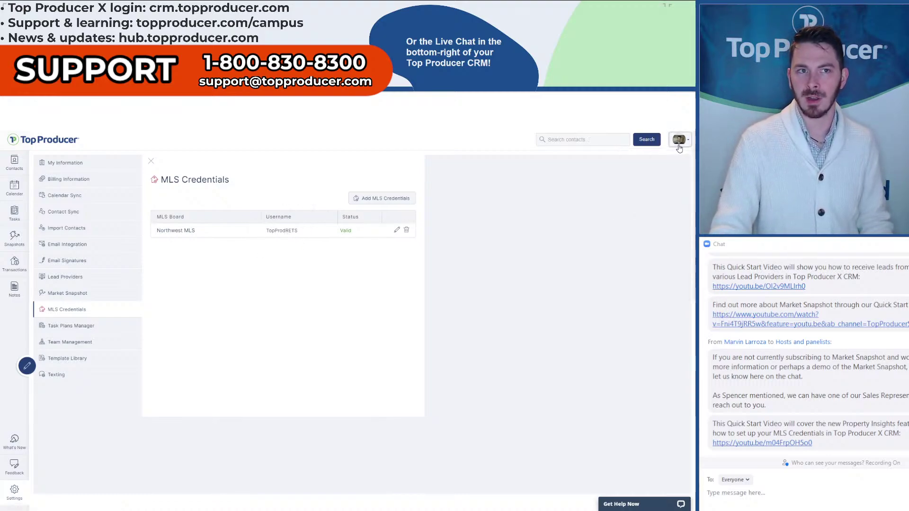
pyautogui.click(680, 144)
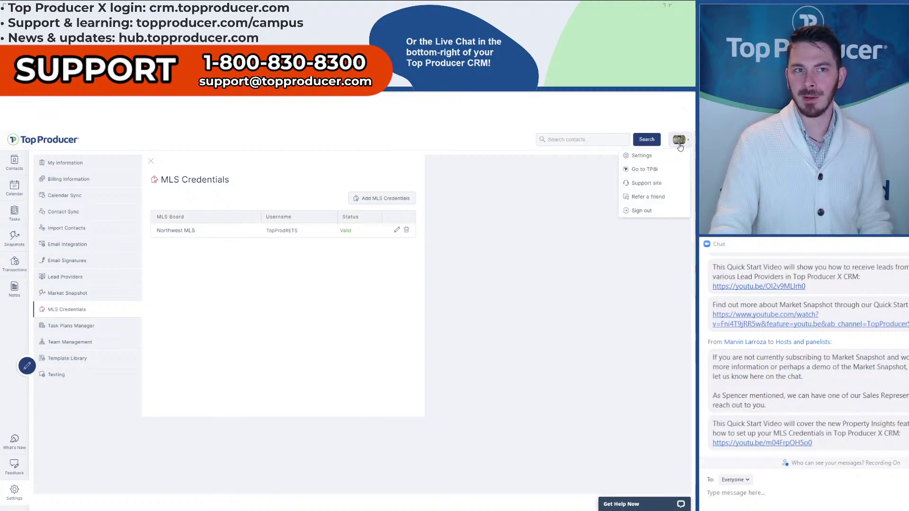
pyautogui.click(655, 215)
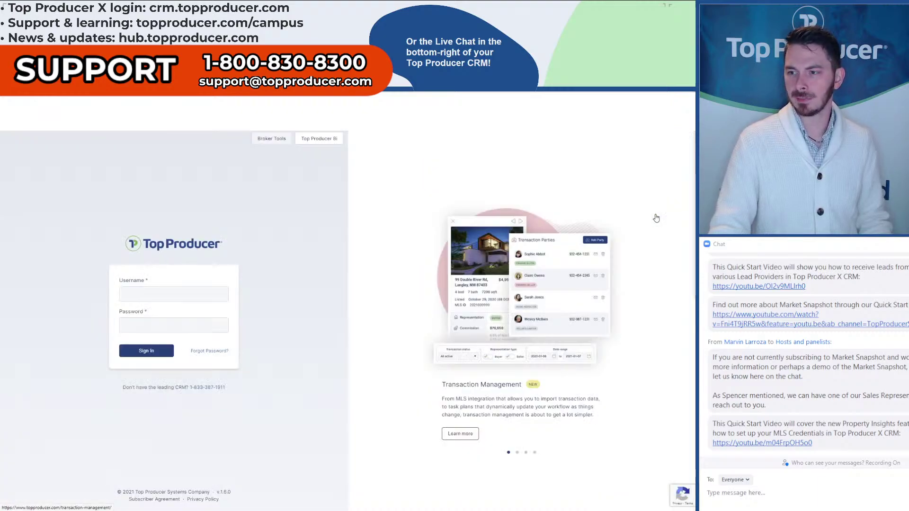
# - Sign back in with the saved username and password
pyautogui.click(150, 355)
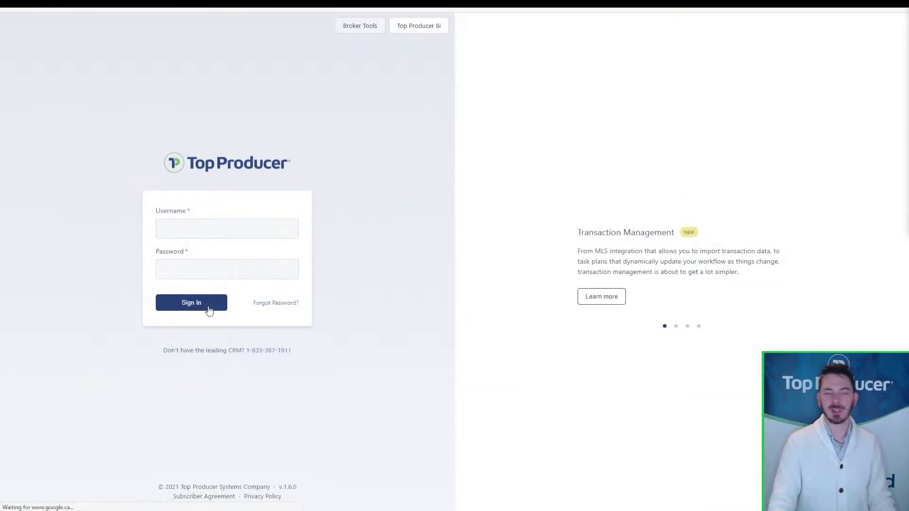
pyautogui.click(231, 226)
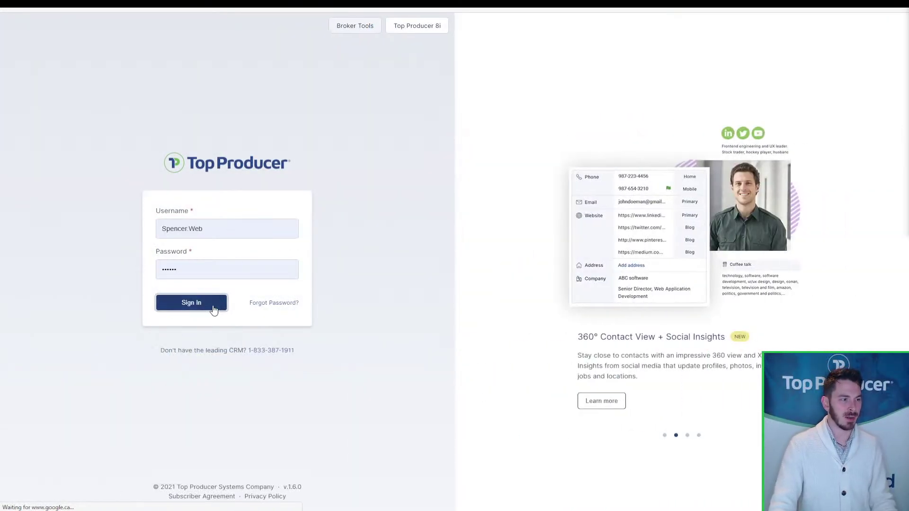
pyautogui.click(212, 305)
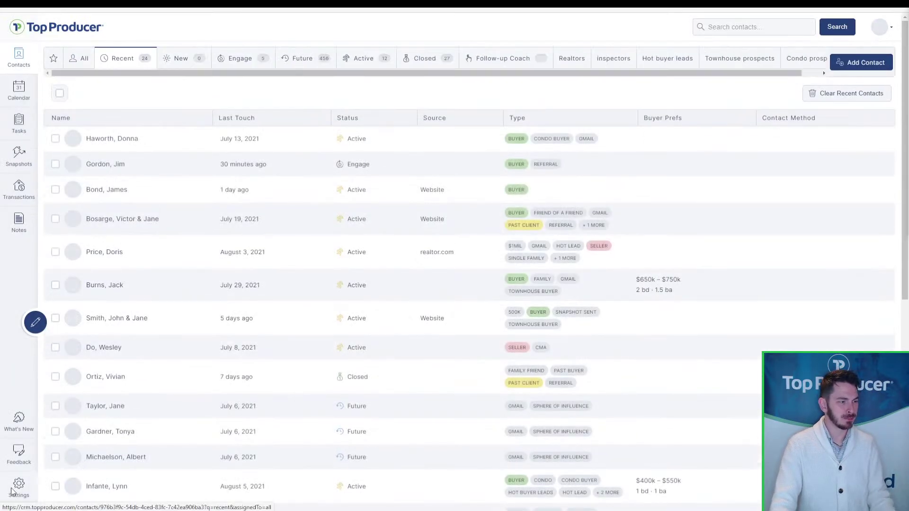
# - Open Settings and go to the Task Plans Manager
pyautogui.click(15, 490)
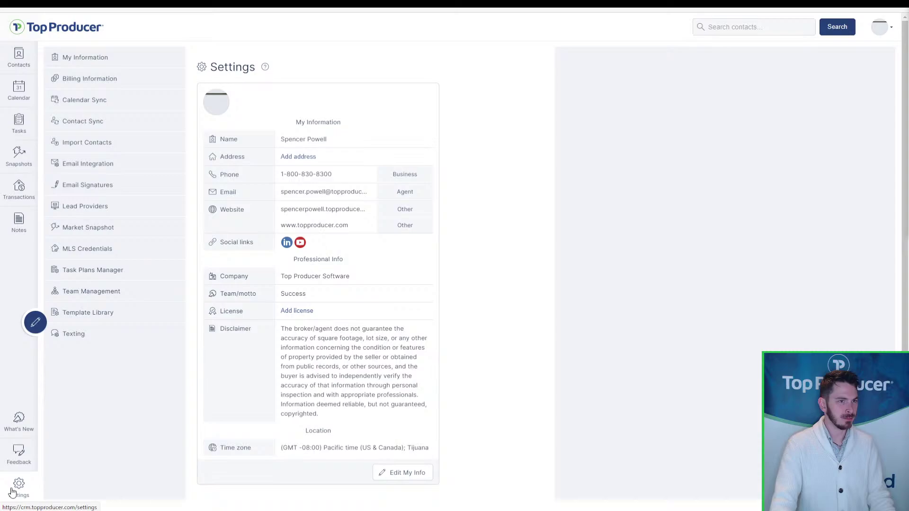
pyautogui.click(92, 278)
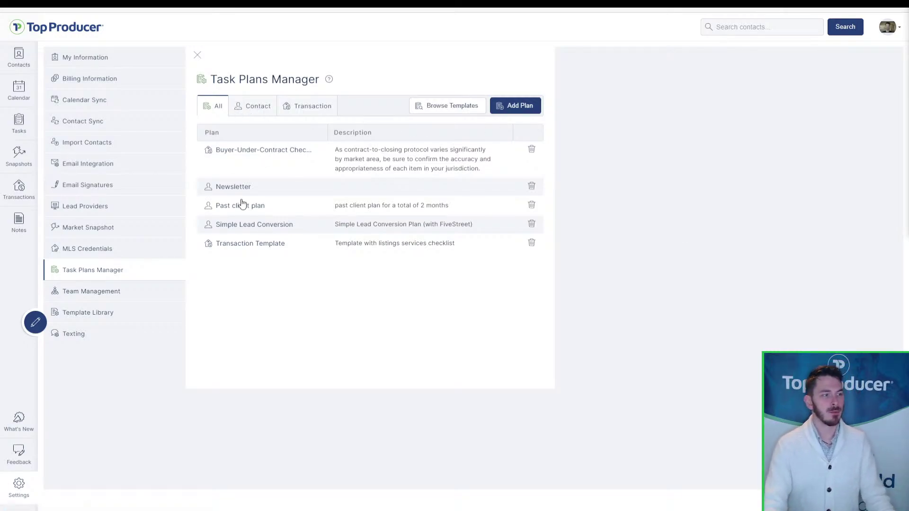
pyautogui.click(257, 226)
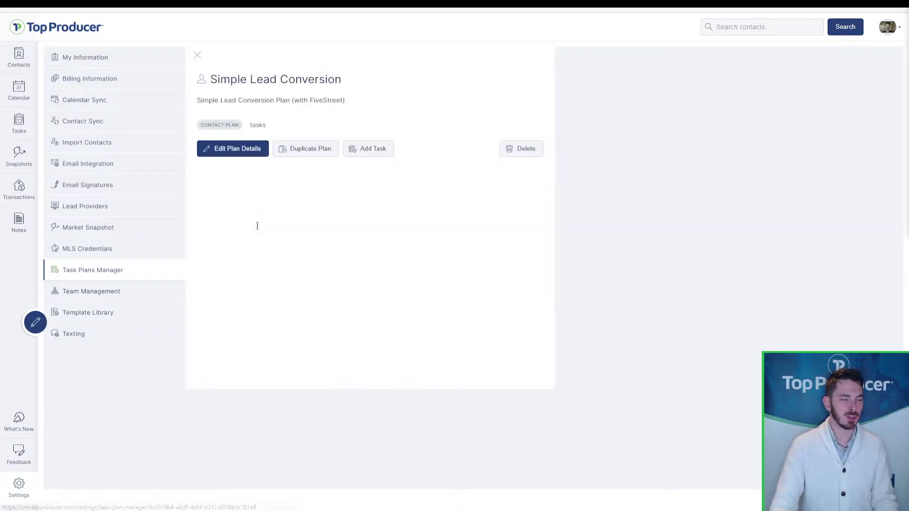
pyautogui.moveTo(229, 203)
pyautogui.mouseDown()
pyautogui.moveTo(356, 205)
pyautogui.moveTo(205, 205)
pyautogui.moveTo(221, 204)
pyautogui.mouseUp()
pyautogui.click(221, 204)
pyautogui.moveTo(295, 230); pyautogui.dragTo(212, 233)
pyautogui.click(262, 227)
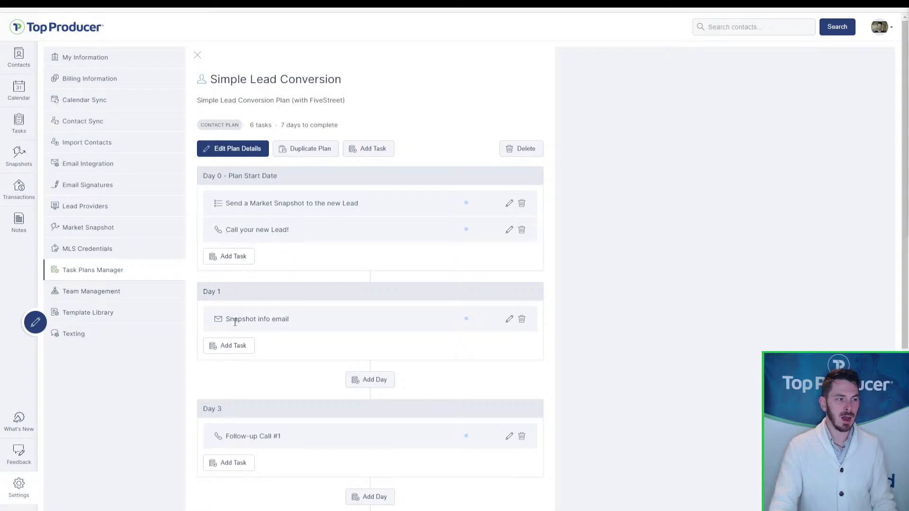
pyautogui.moveTo(277, 322); pyautogui.dragTo(223, 323)
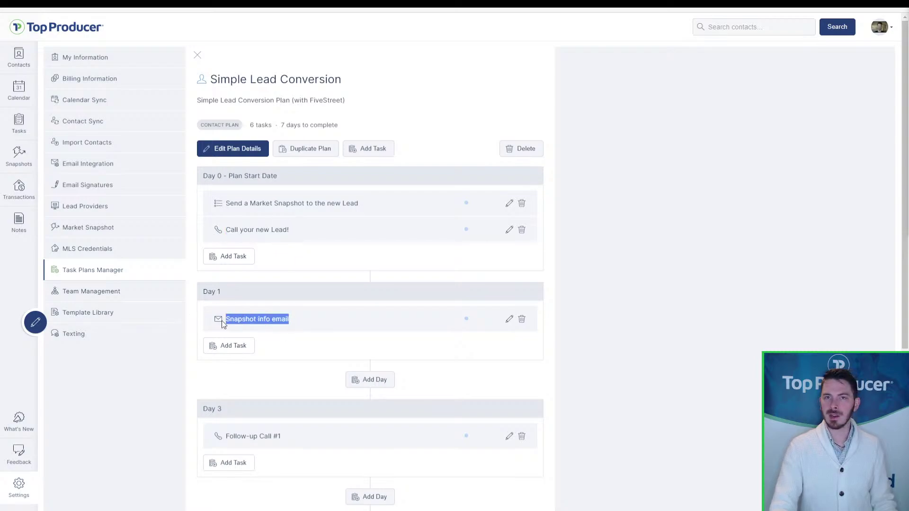
pyautogui.click(294, 334)
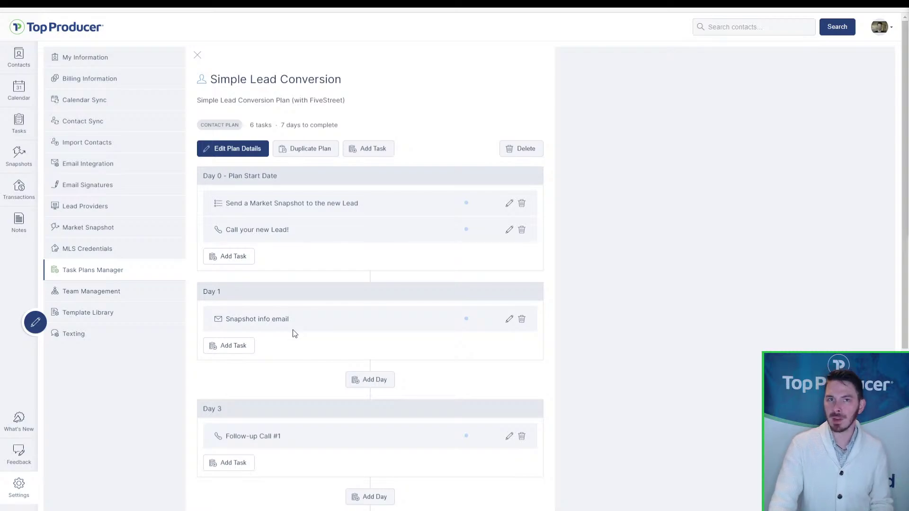
pyautogui.scroll(-5, 305, 323)
pyautogui.click(280, 234)
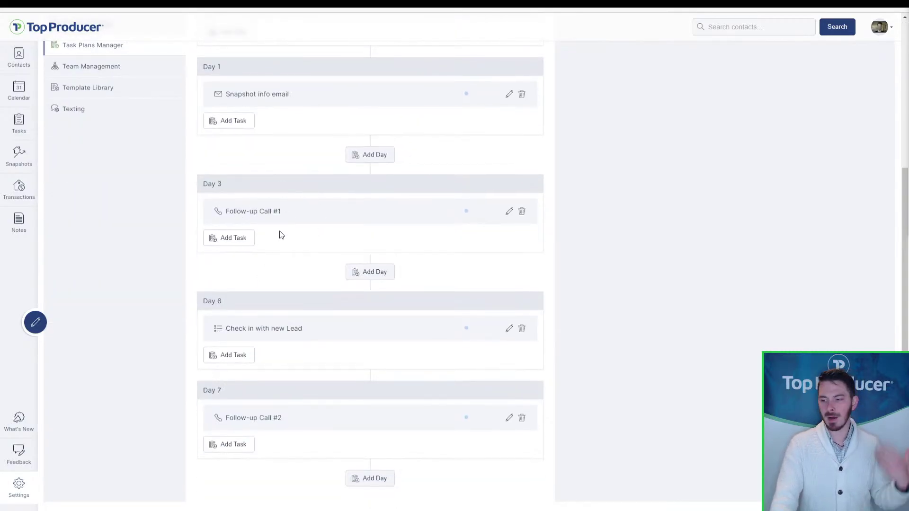
pyautogui.scroll(-1, 294, 337)
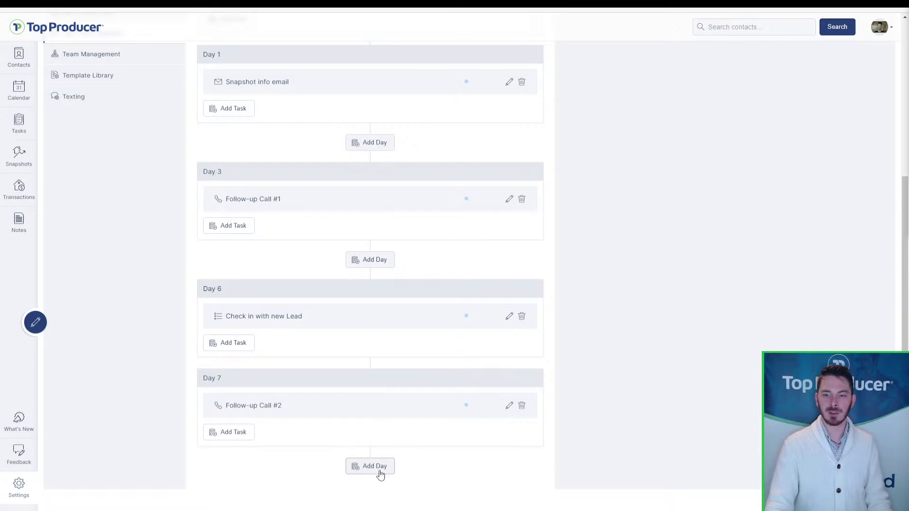
pyautogui.scroll(5, 378, 462)
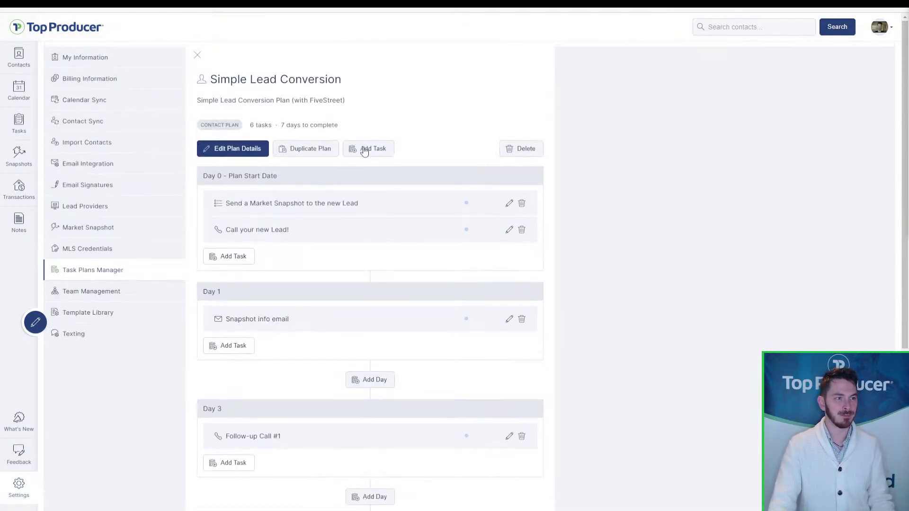
pyautogui.click(197, 55)
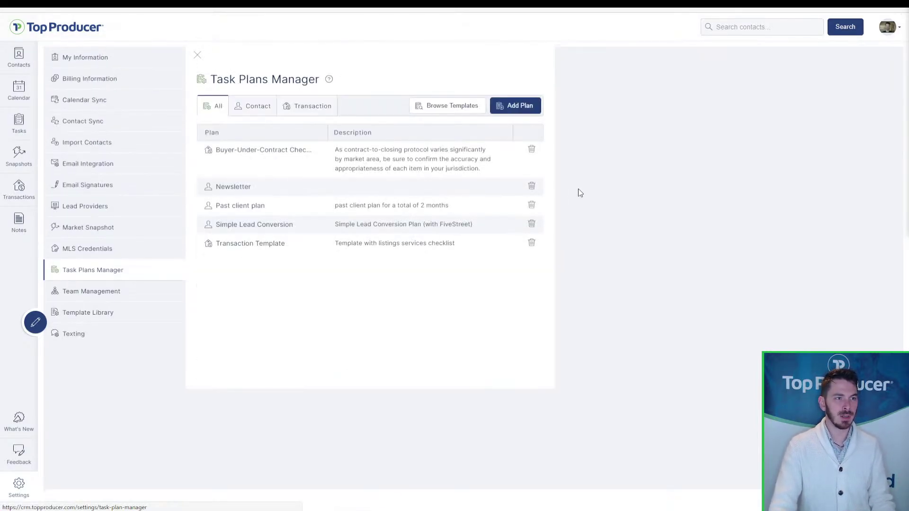
# - Import the Buyer-Under-Contract Checklist template as a task plan and close the template view
pyautogui.click(459, 113)
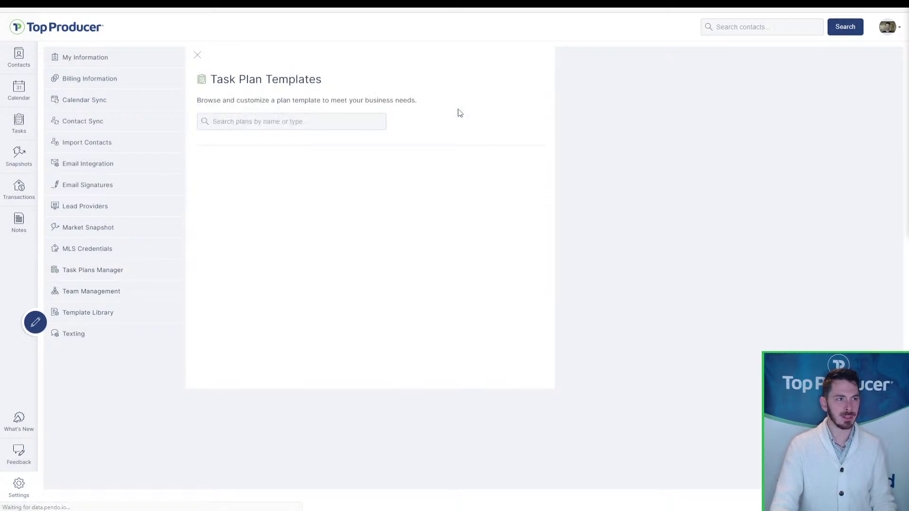
pyautogui.click(292, 123)
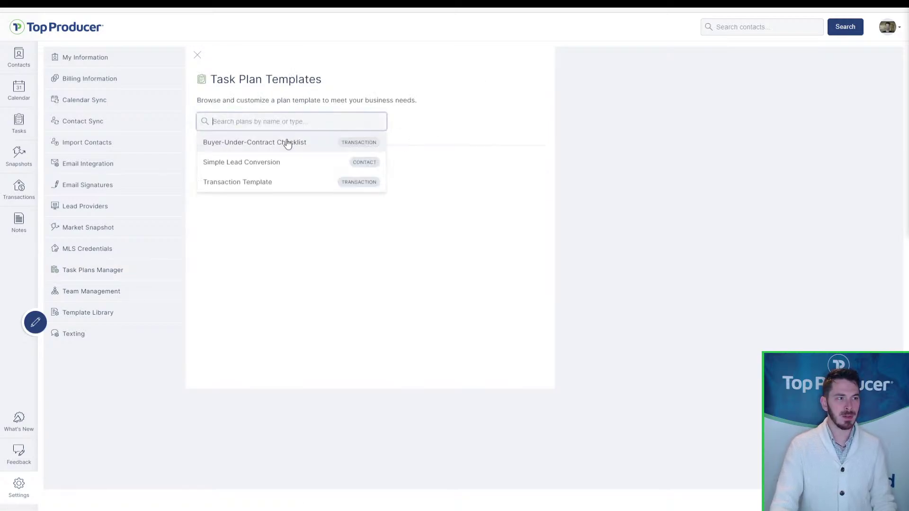
pyautogui.click(287, 143)
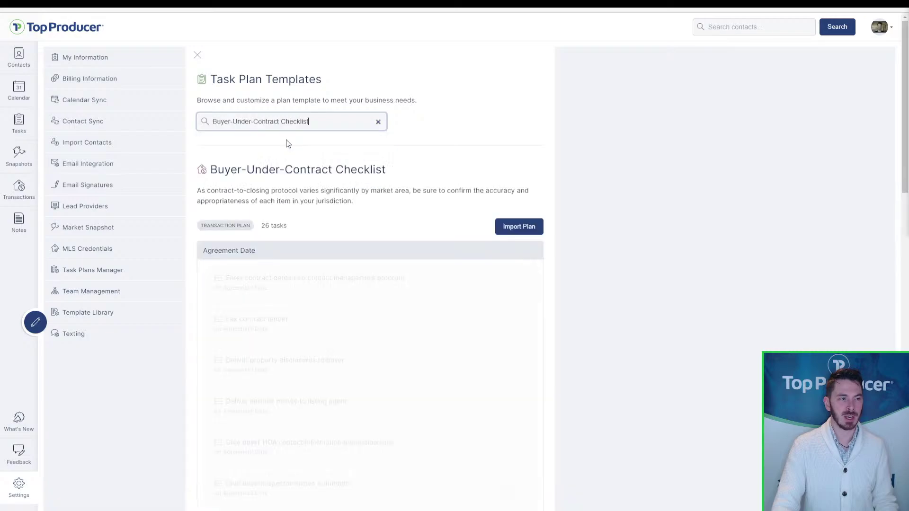
pyautogui.scroll(-3, 529, 294)
pyautogui.scroll(-5, 529, 289)
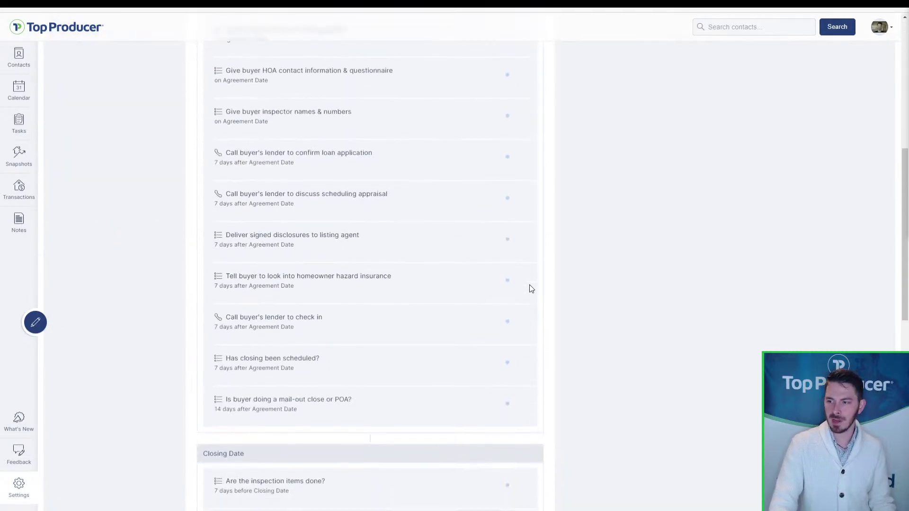
pyautogui.scroll(-5, 339, 332)
pyautogui.scroll(12, 303, 391)
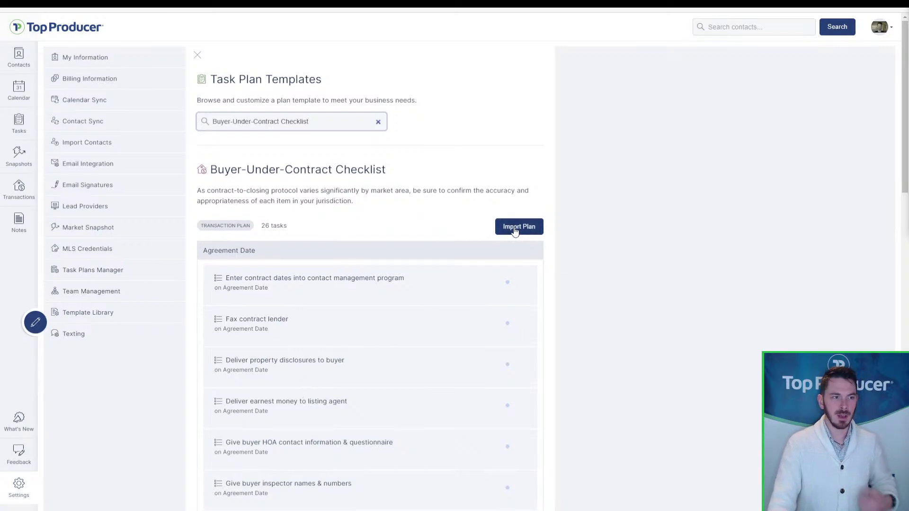
pyautogui.click(517, 229)
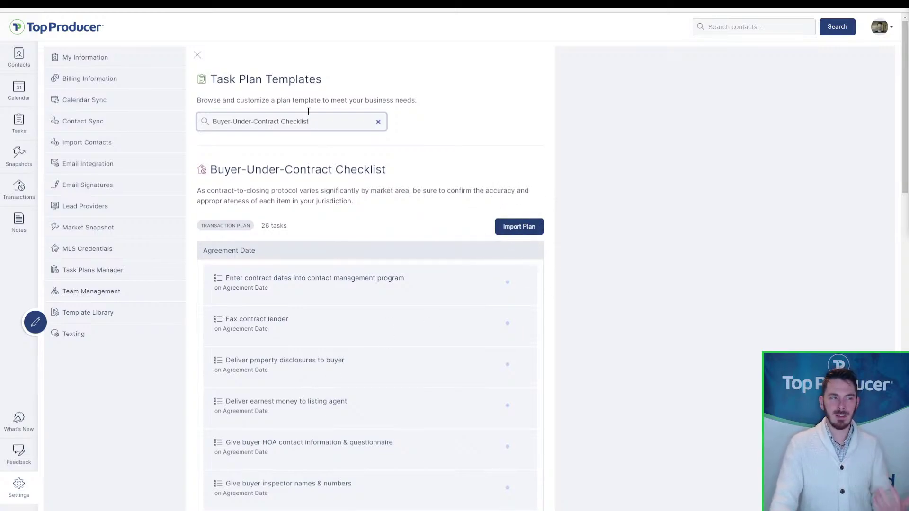
pyautogui.click(197, 60)
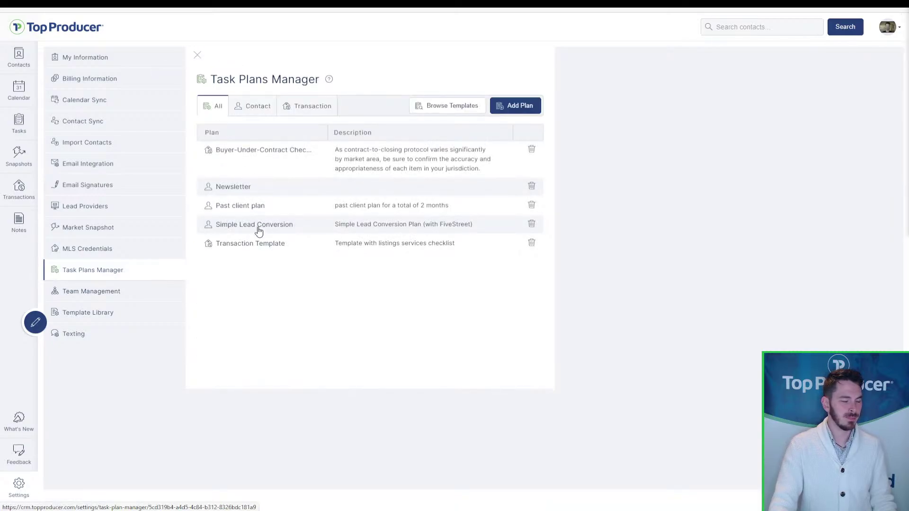
pyautogui.click(279, 165)
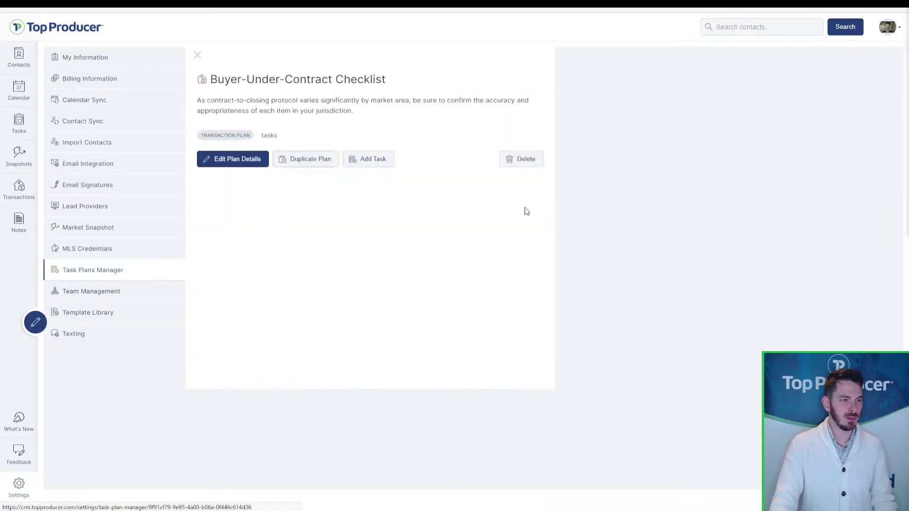
pyautogui.scroll(-5, 532, 275)
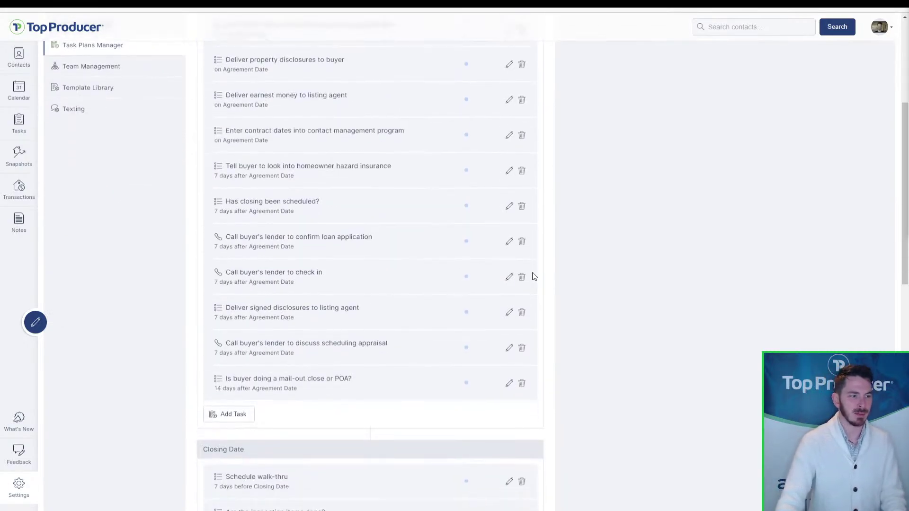
pyautogui.scroll(4, 533, 275)
pyautogui.scroll(1, 532, 277)
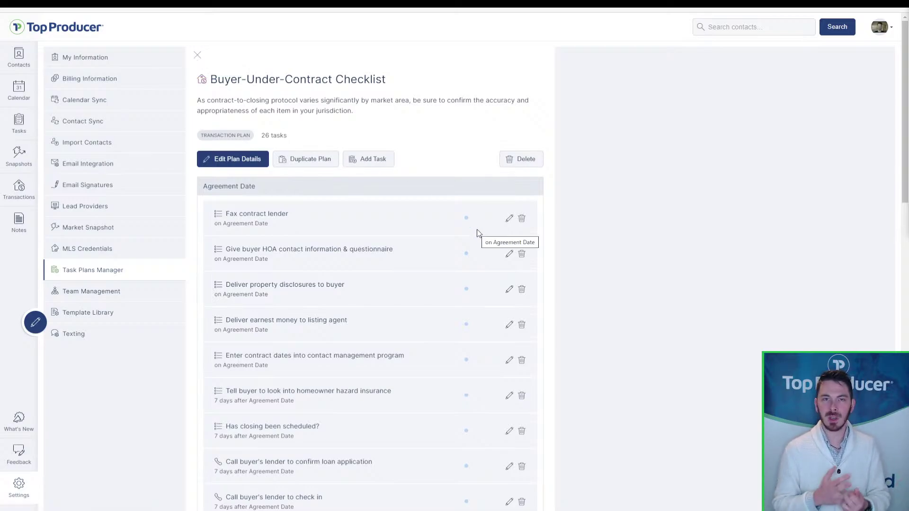
pyautogui.click(197, 55)
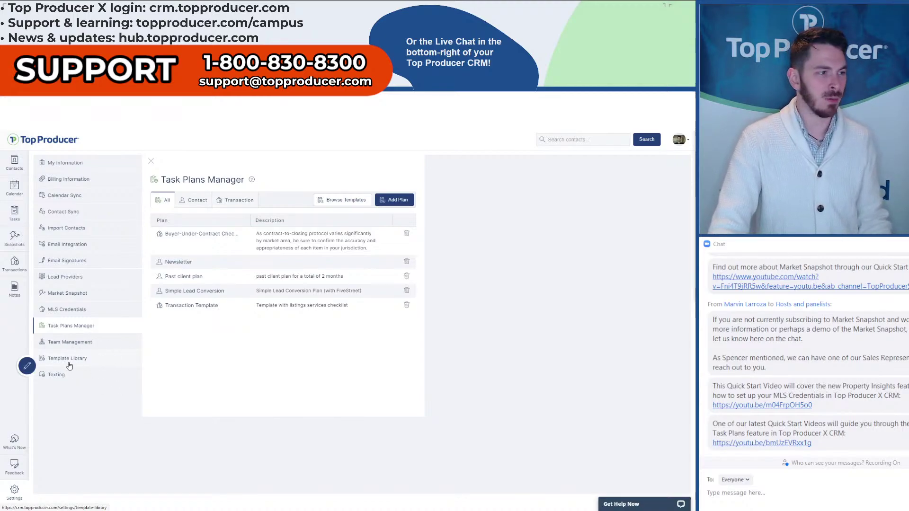
pyautogui.press('ctrl')
pyautogui.press('ctrl')
pyautogui.press('ctrl')
pyautogui.press('ctrl')
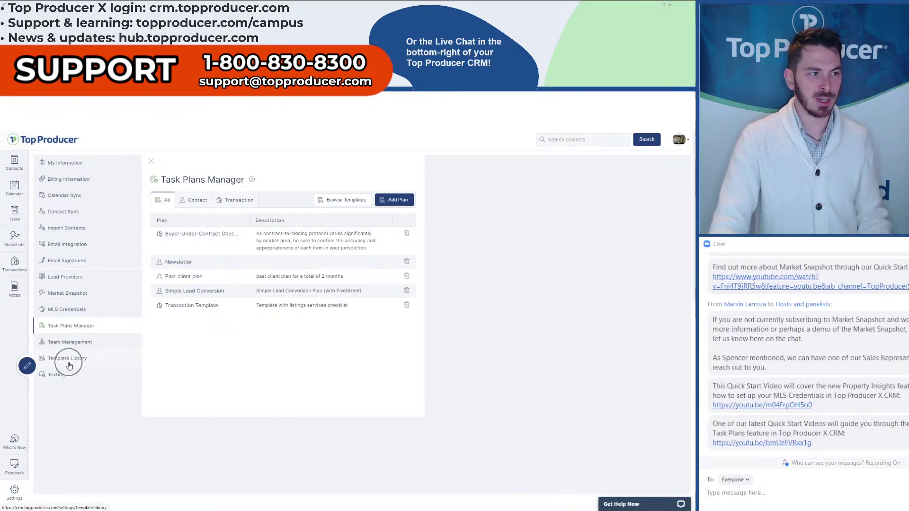
# - Open the Template Library, look at the Texting templates, then return to Email
pyautogui.click(69, 365)
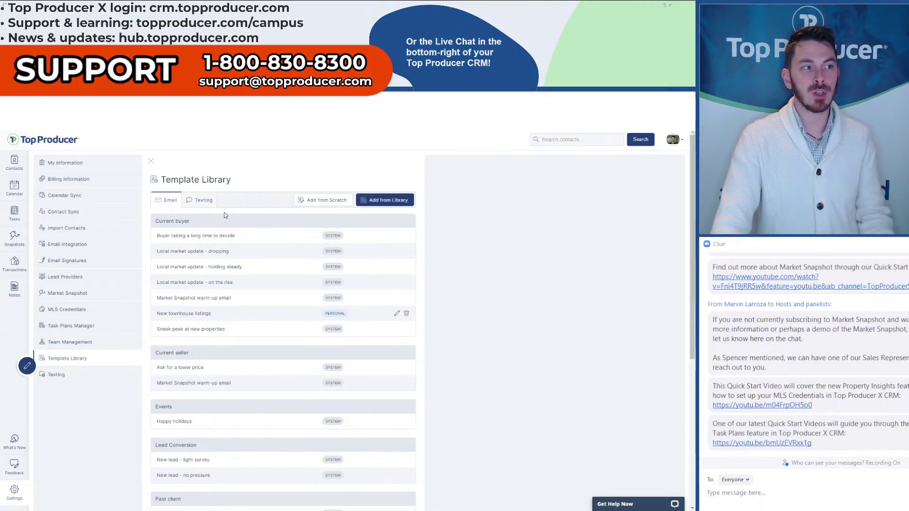
pyautogui.click(198, 202)
pyautogui.press('ctrl')
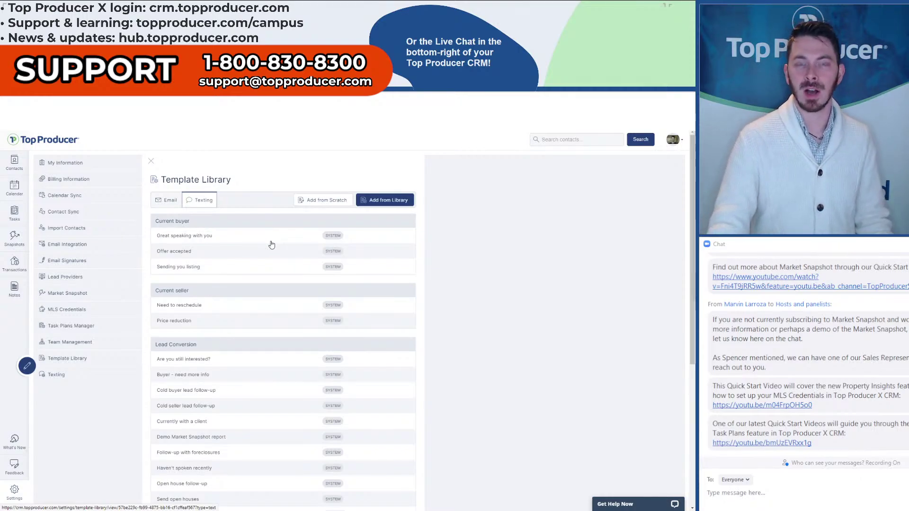
pyautogui.click(171, 202)
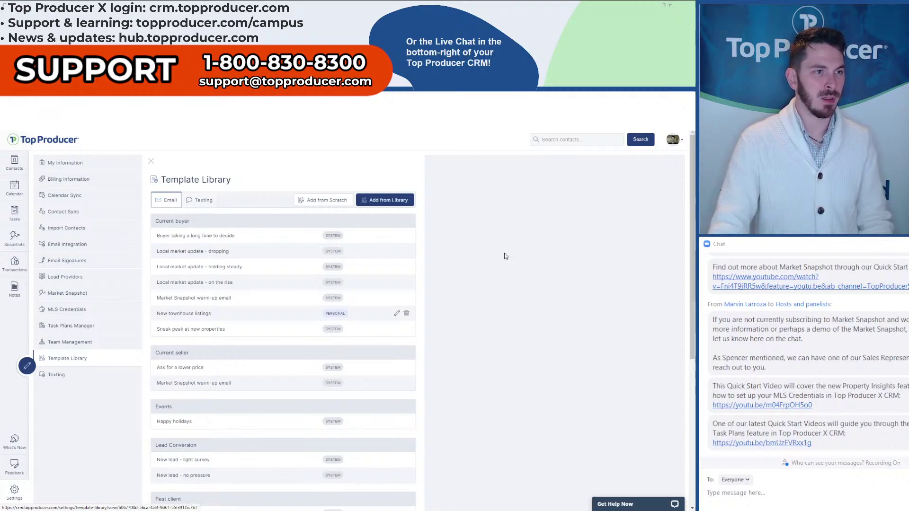
# - Preview New townhouse listings, Ask for a lower price and Happy holidays, then customize Happy holidays
pyautogui.click(376, 201)
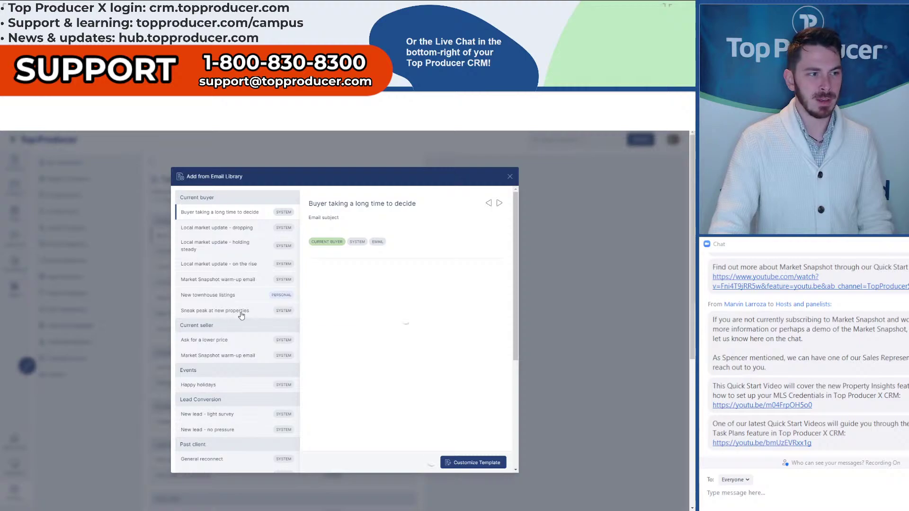
pyautogui.click(218, 301)
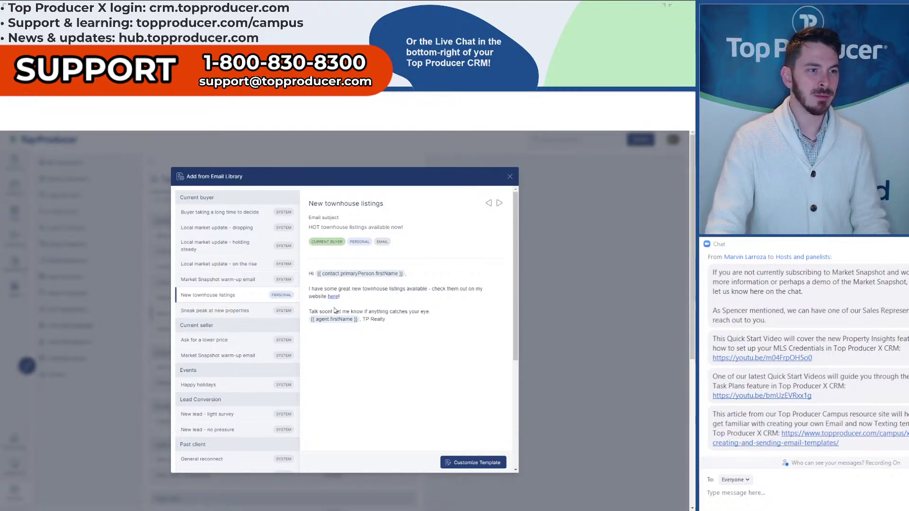
pyautogui.click(194, 341)
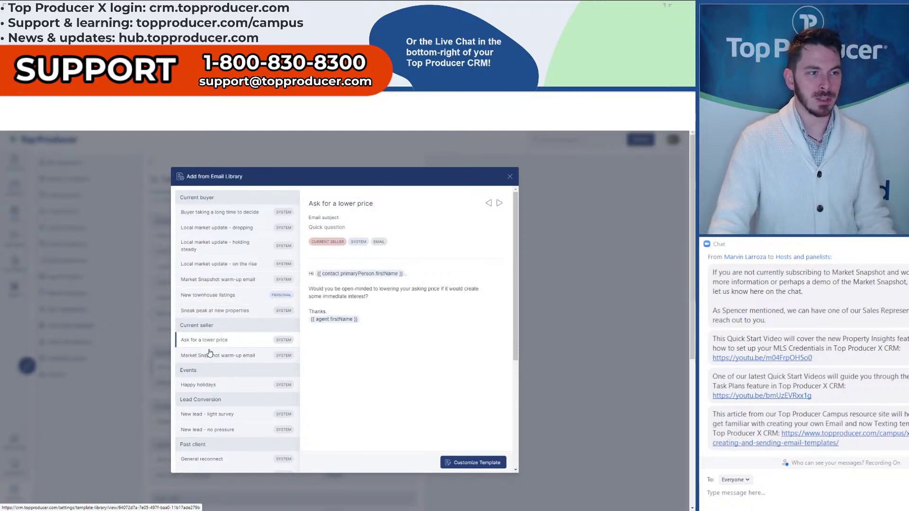
pyautogui.click(220, 387)
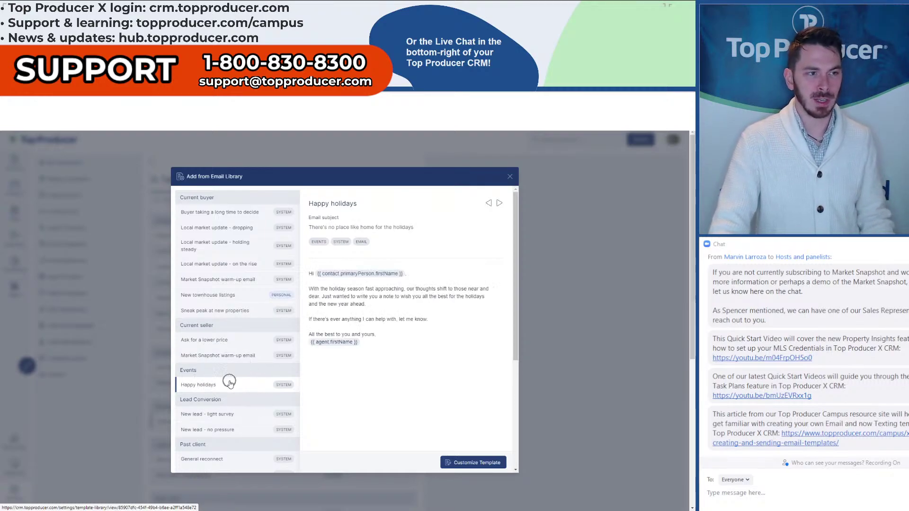
pyautogui.click(474, 462)
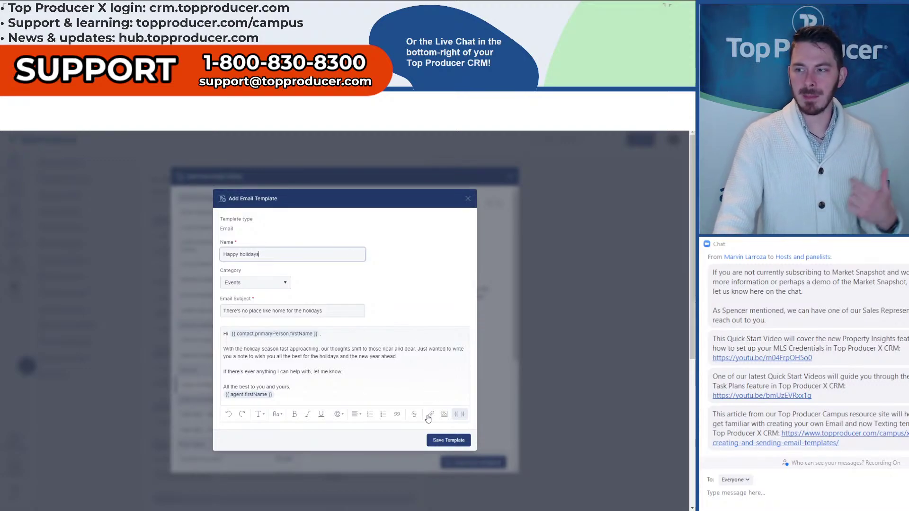
# - Close the Add Email Template dialog without saving the Happy holidays draft
pyautogui.click(469, 199)
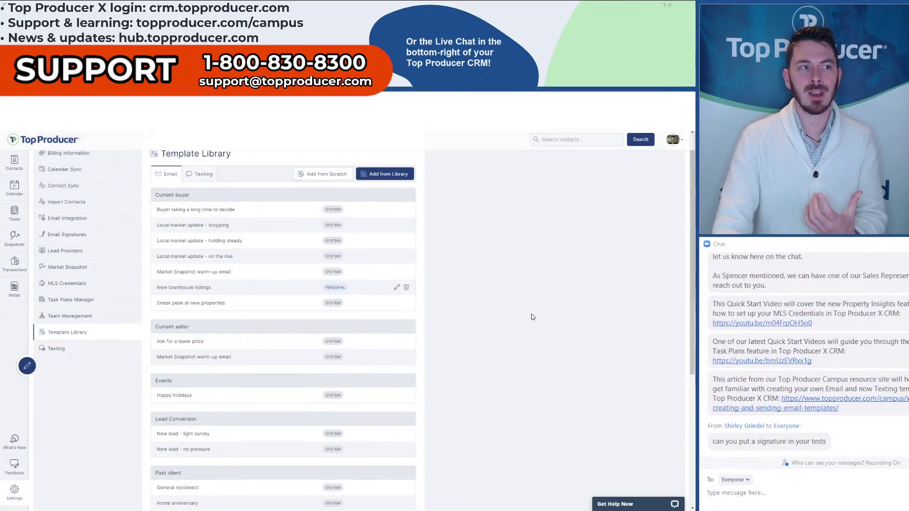
# - Show the texting templates and open the Thanks for inquiry template for editing
pyautogui.click(194, 183)
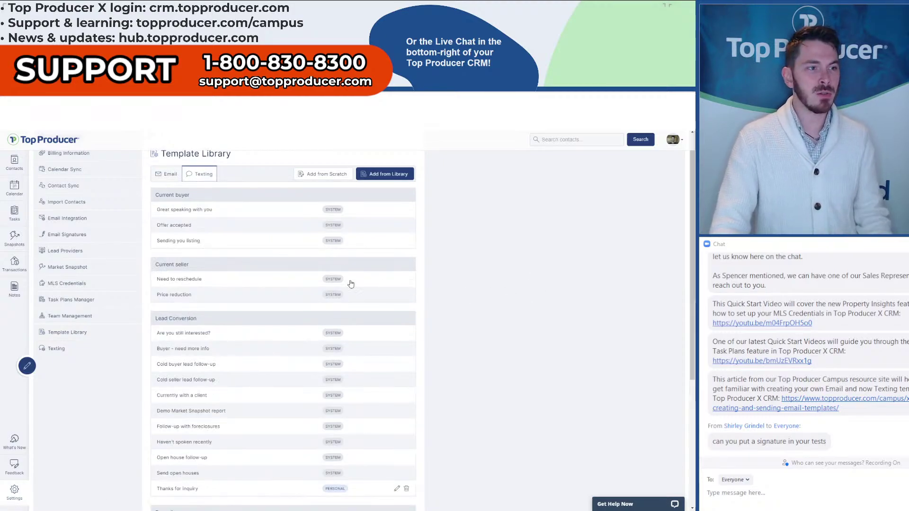
pyautogui.scroll(-4, 351, 284)
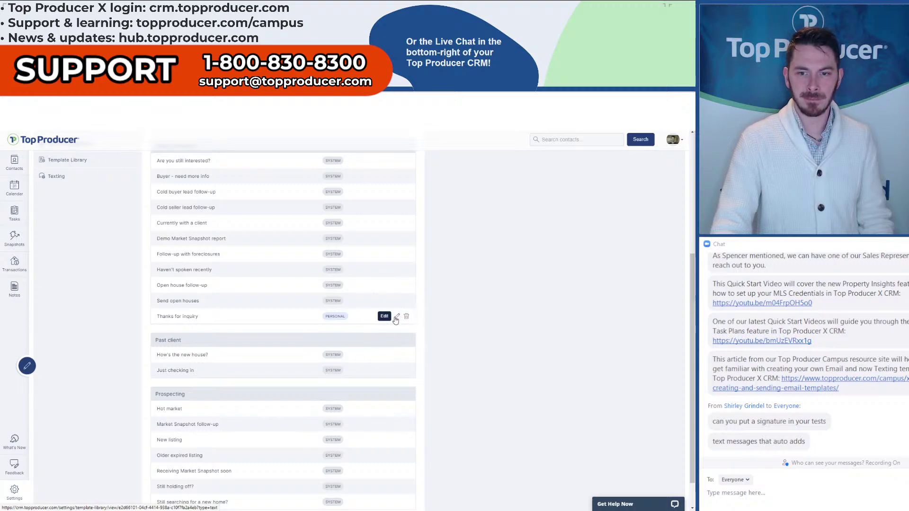
pyautogui.click(395, 318)
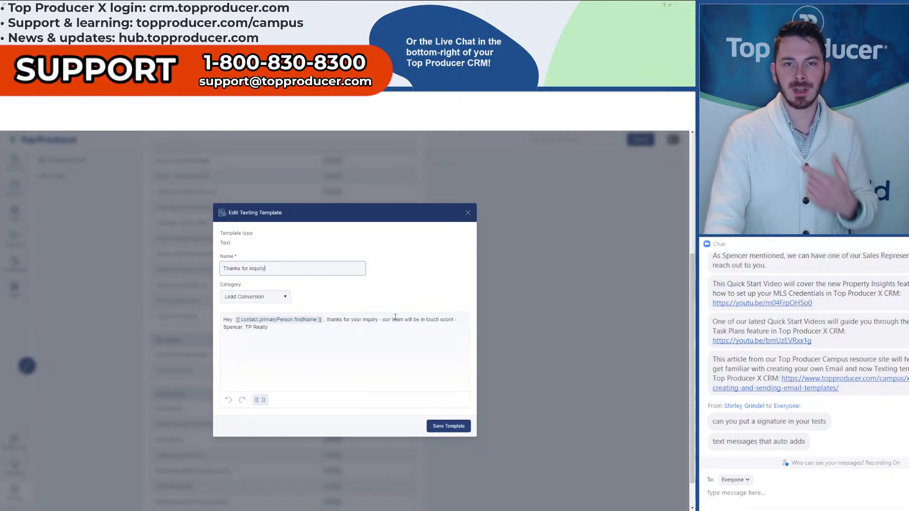
# - Add a blank line above the message signature, then close the template without saving
pyautogui.click(362, 334)
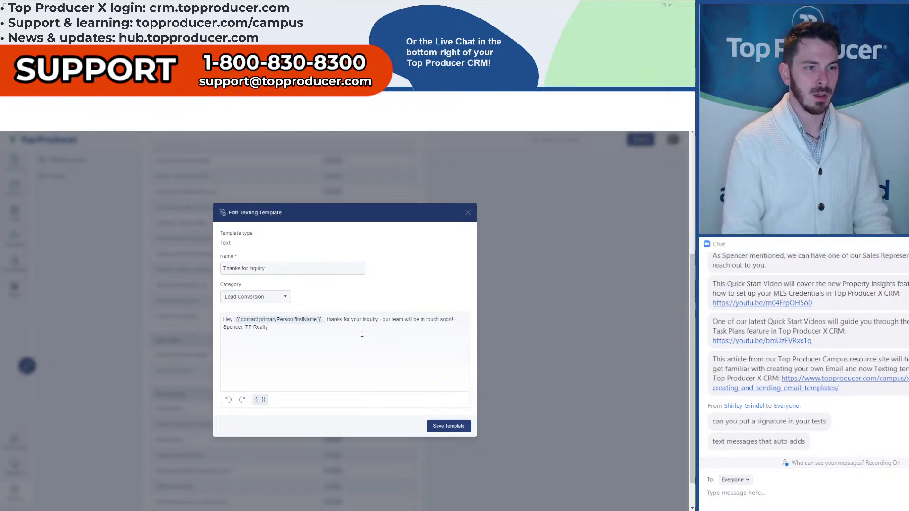
pyautogui.click(457, 320)
pyautogui.press('Return')
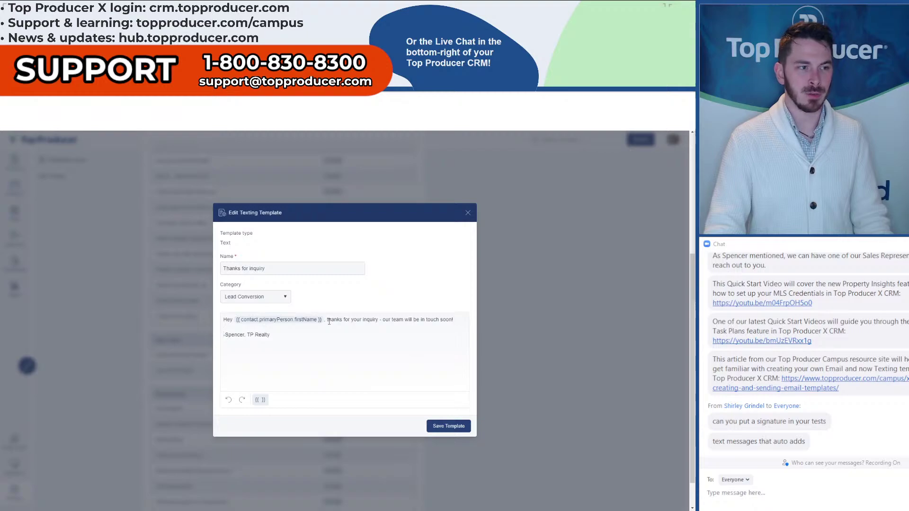
pyautogui.click(252, 341)
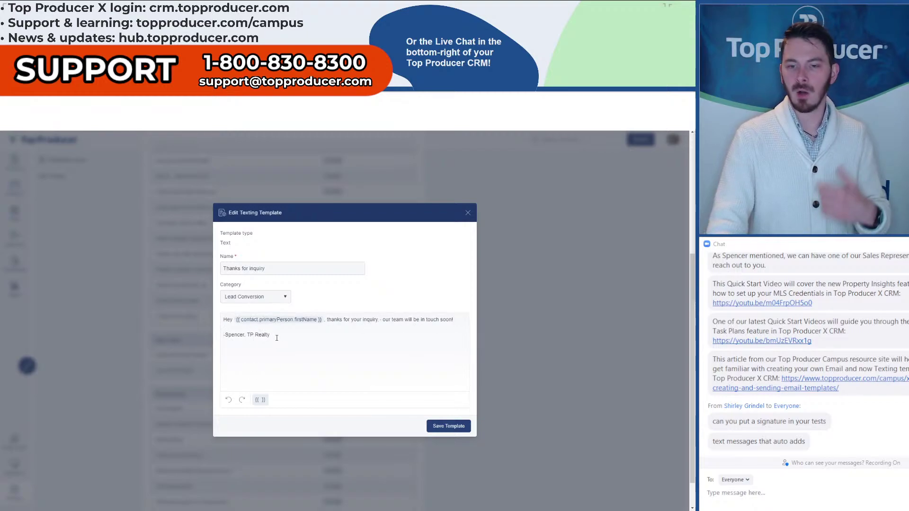
pyautogui.moveTo(277, 338); pyautogui.dragTo(224, 337)
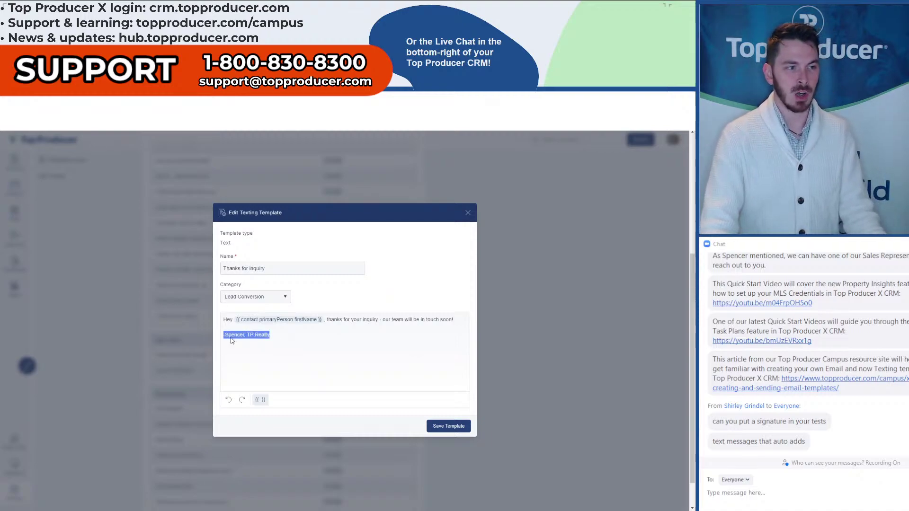
pyautogui.click(472, 218)
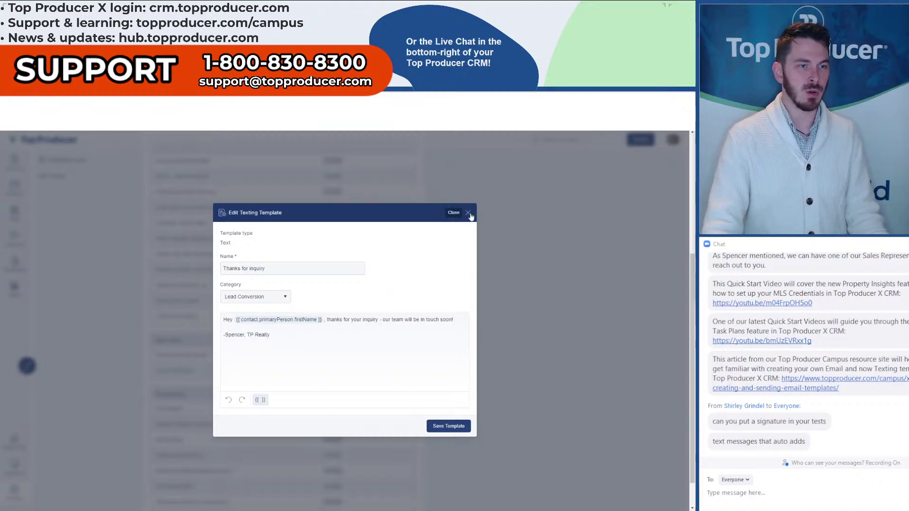
pyautogui.click(469, 214)
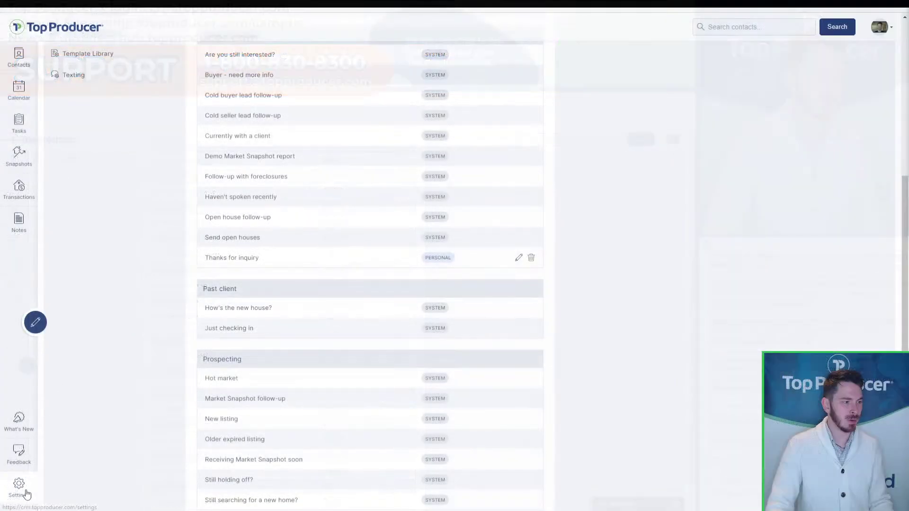
# - Go to Settings and open Team Management, showing two active agents and one unused license
pyautogui.click(18, 486)
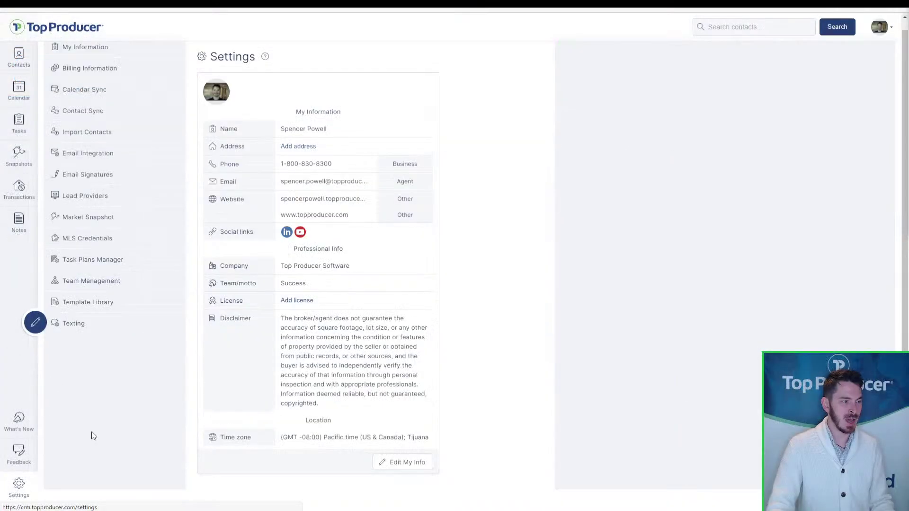
pyautogui.click(89, 301)
pyautogui.click(93, 305)
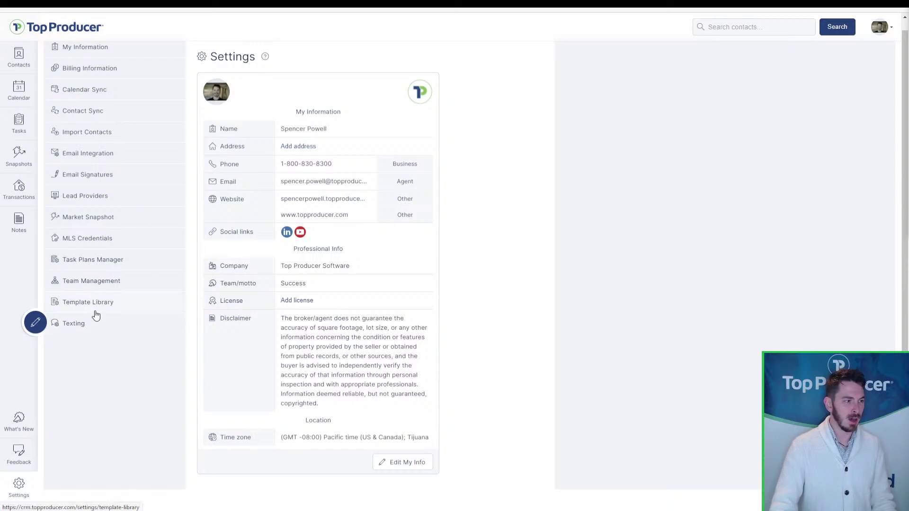
pyautogui.click(103, 286)
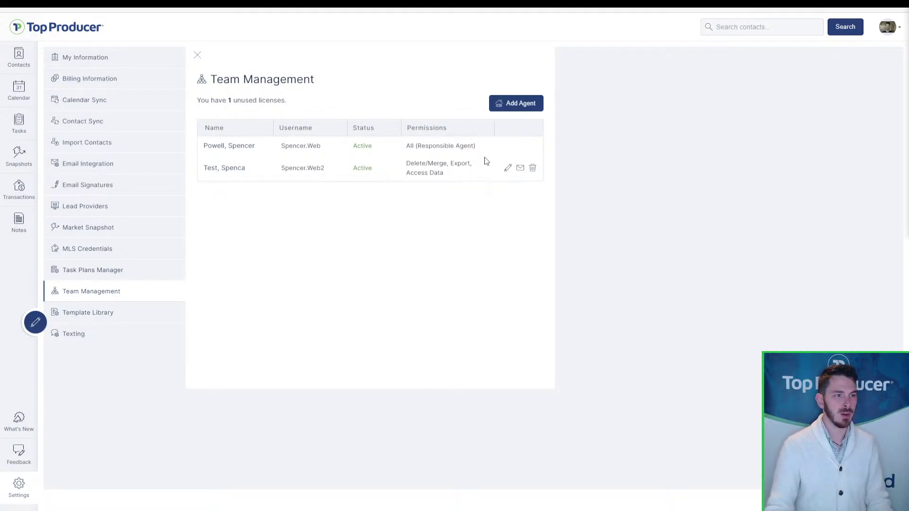
# - Open and dismiss the Add New Agent form, then open the Texting Setup page
pyautogui.click(517, 108)
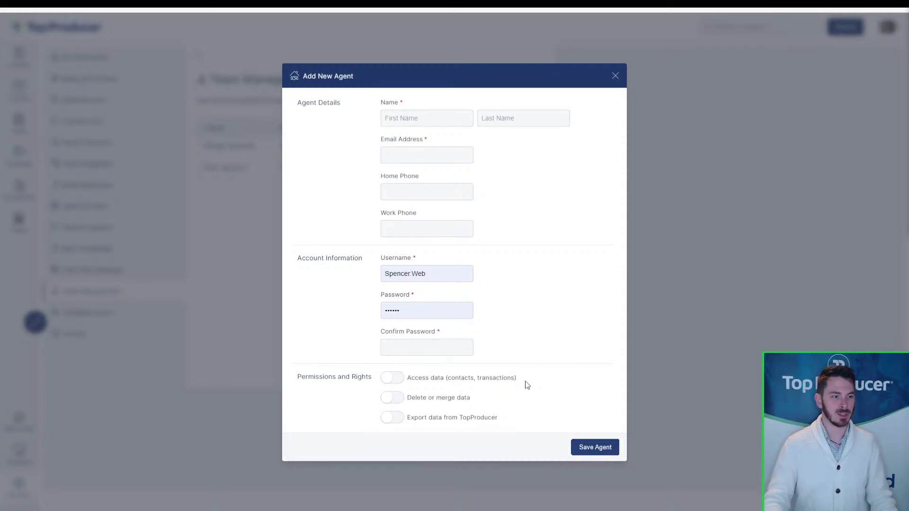
pyautogui.click(615, 77)
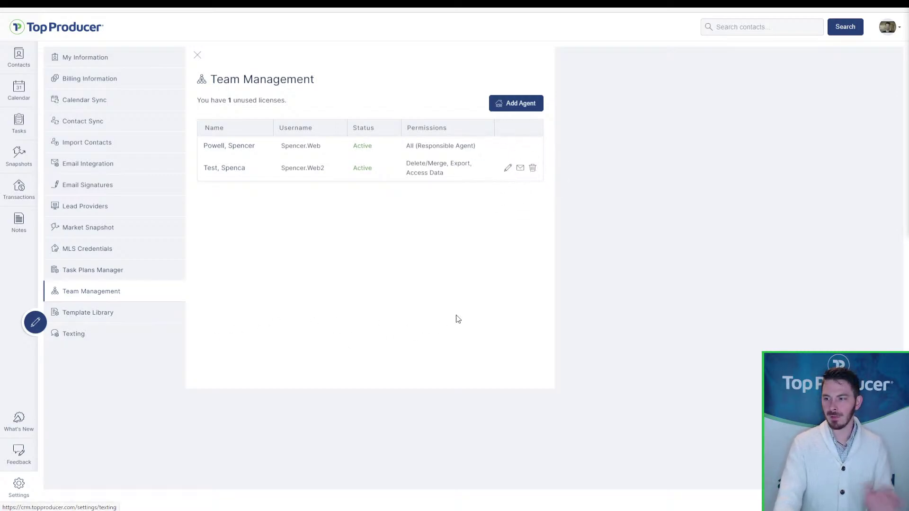
pyautogui.click(67, 346)
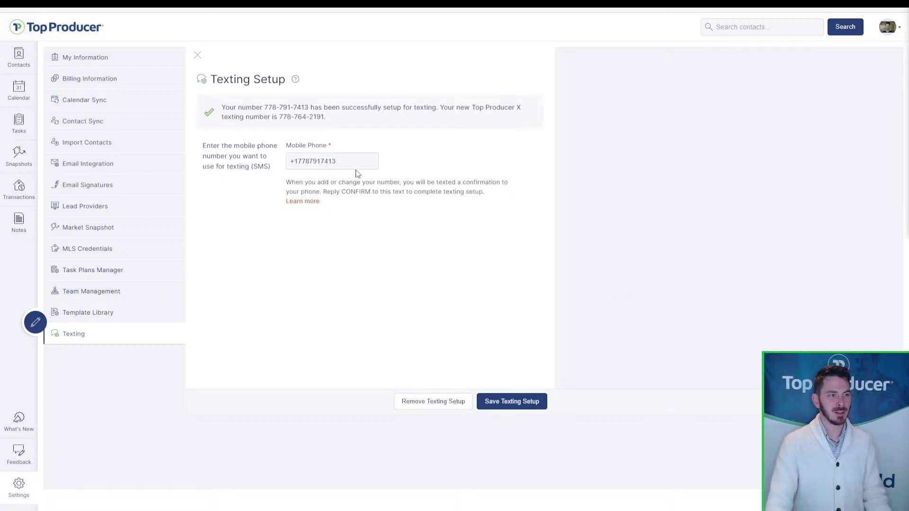
# - Save the texting setup, highlight the new texting number, then present the webinar deck
pyautogui.click(324, 163)
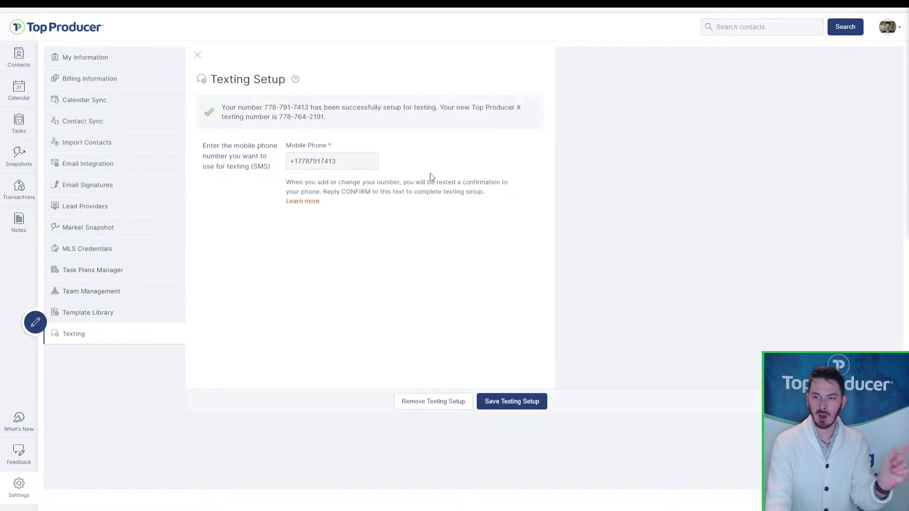
pyautogui.click(519, 409)
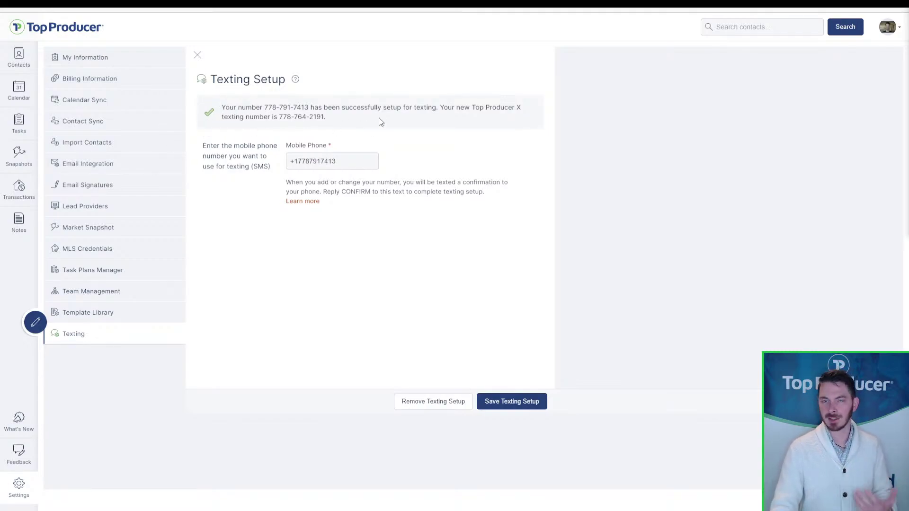
pyautogui.moveTo(326, 117); pyautogui.dragTo(279, 117)
pyautogui.click(280, 117)
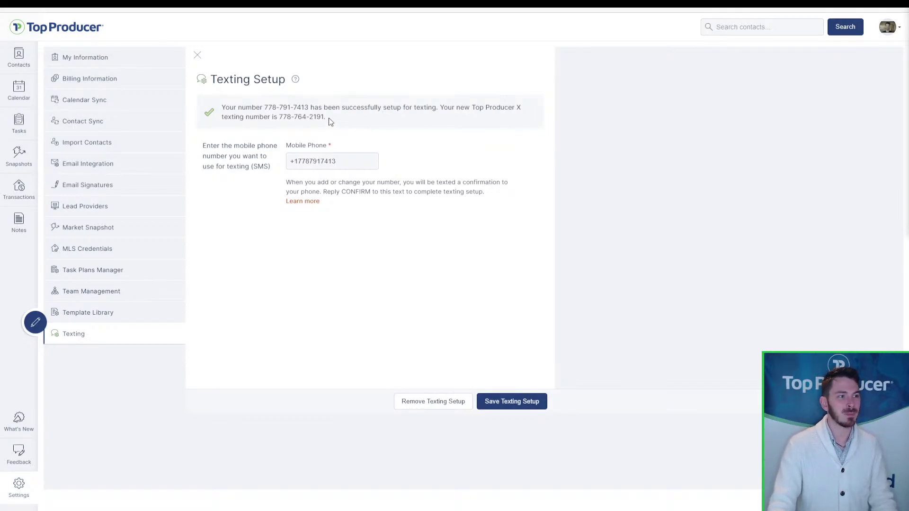
pyautogui.moveTo(324, 117)
pyautogui.mouseDown()
pyautogui.moveTo(276, 117)
pyautogui.moveTo(324, 119)
pyautogui.mouseUp()
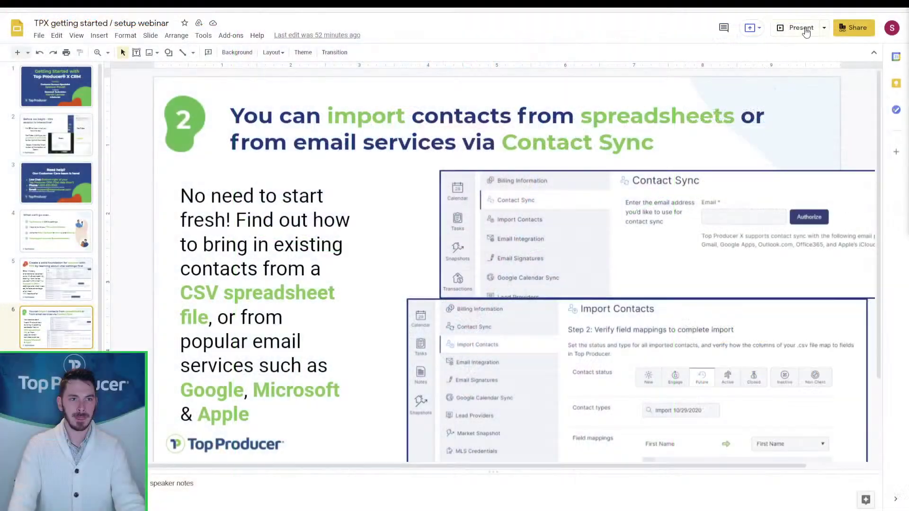
pyautogui.click(803, 32)
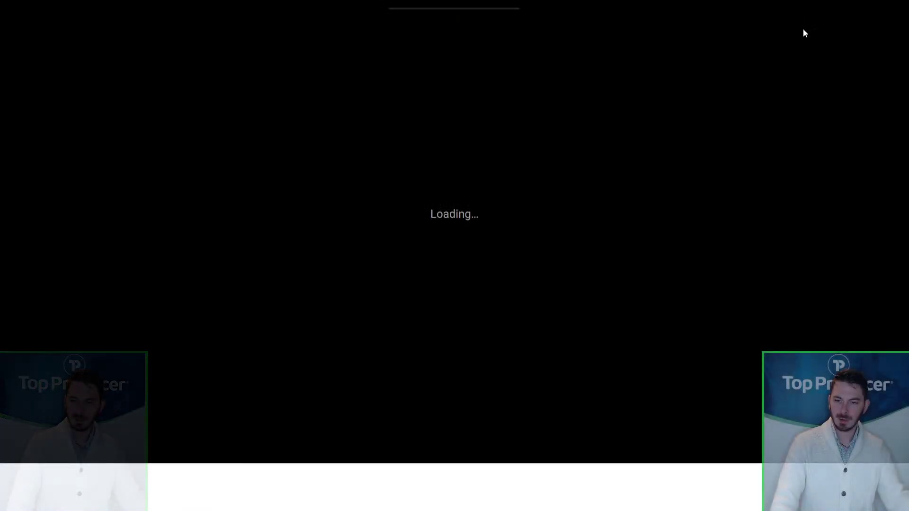
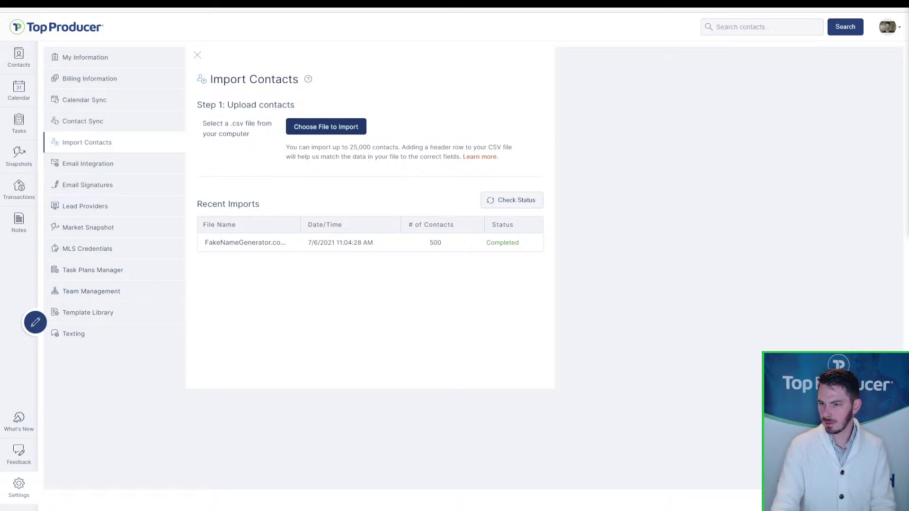
# - Bring up the file picker listing the two FakeNameGenerator CSV files in Documents
pyautogui.moveTo(908, 0); pyautogui.dragTo(651, 100)
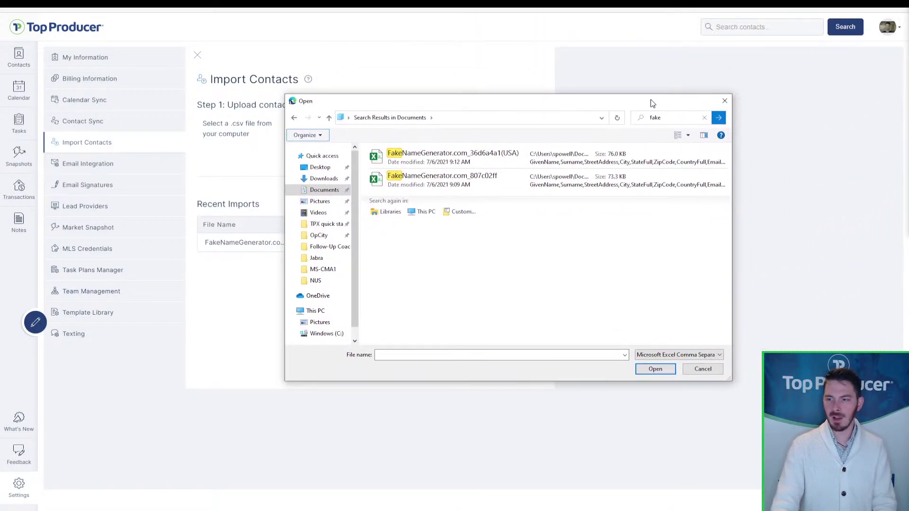
# - Upload the first FakeNameGenerator contacts CSV to reach the Step 2 field mappings
pyautogui.click(449, 163)
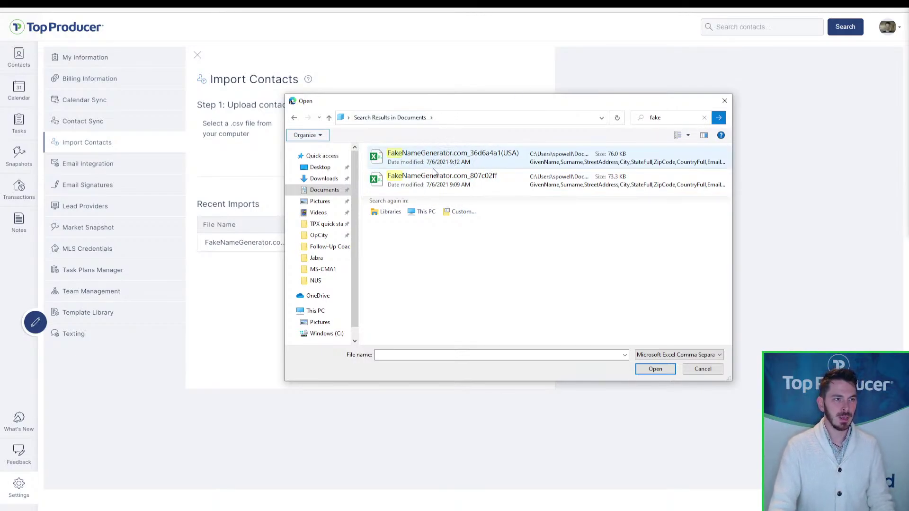
pyautogui.doubleClick(445, 163)
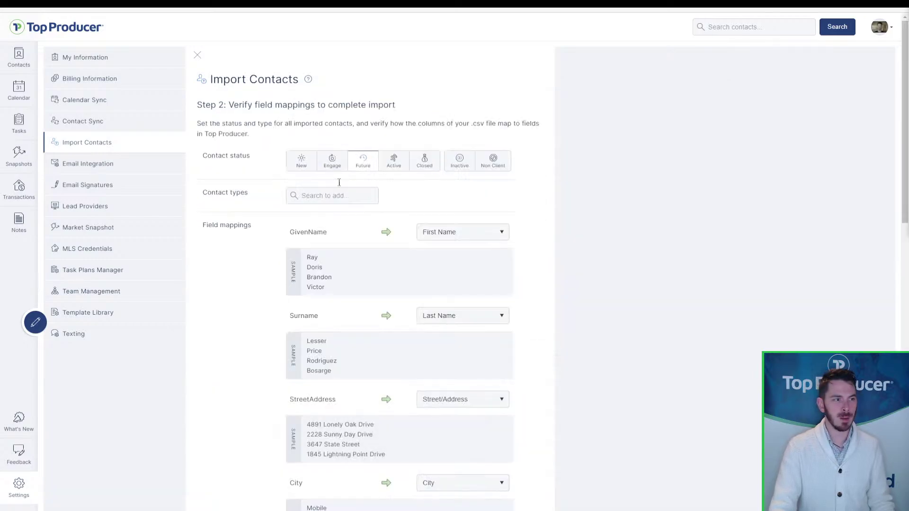
pyautogui.click(221, 108)
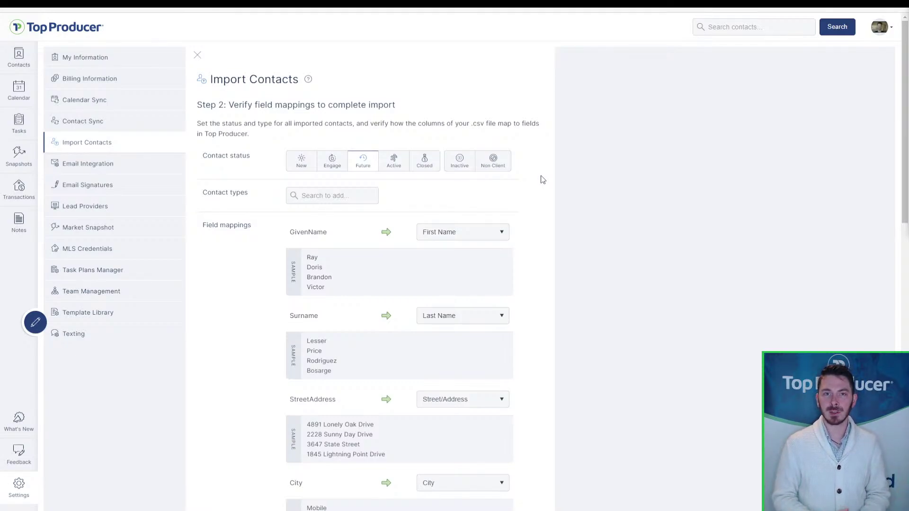
pyautogui.click(368, 168)
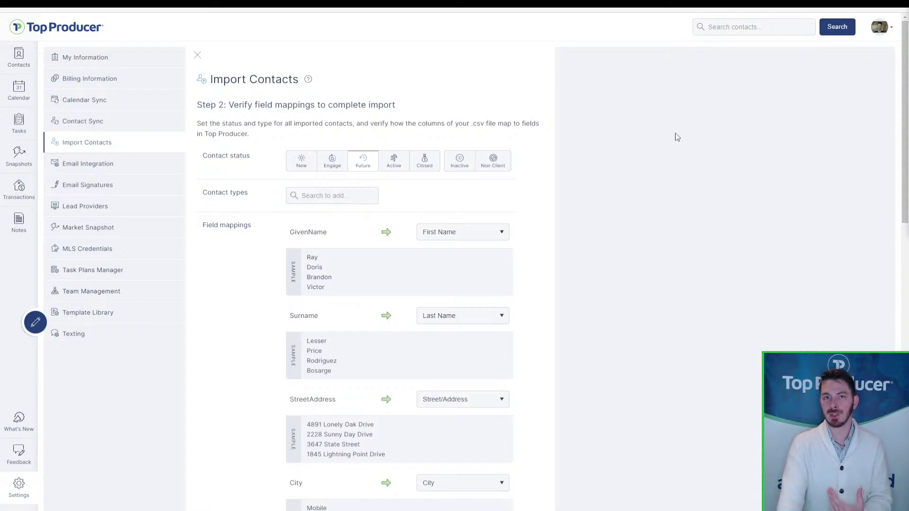
pyautogui.click(427, 163)
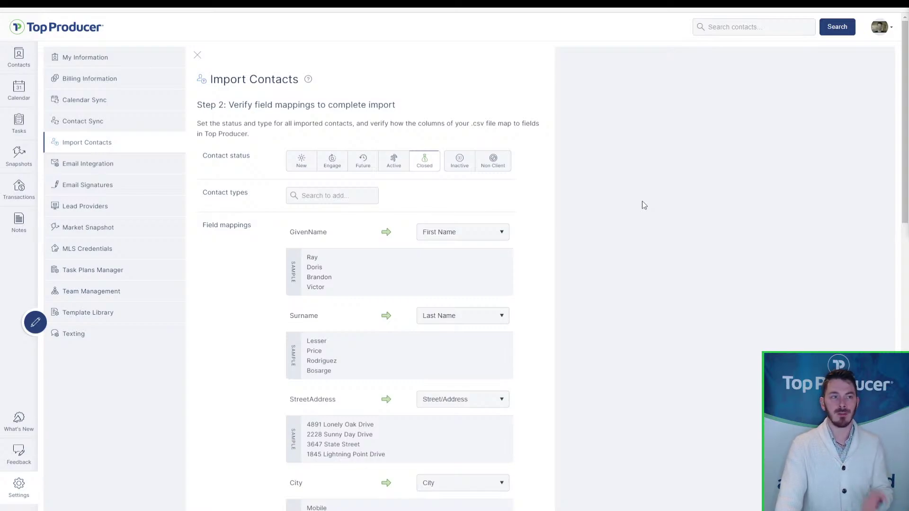
pyautogui.click(305, 165)
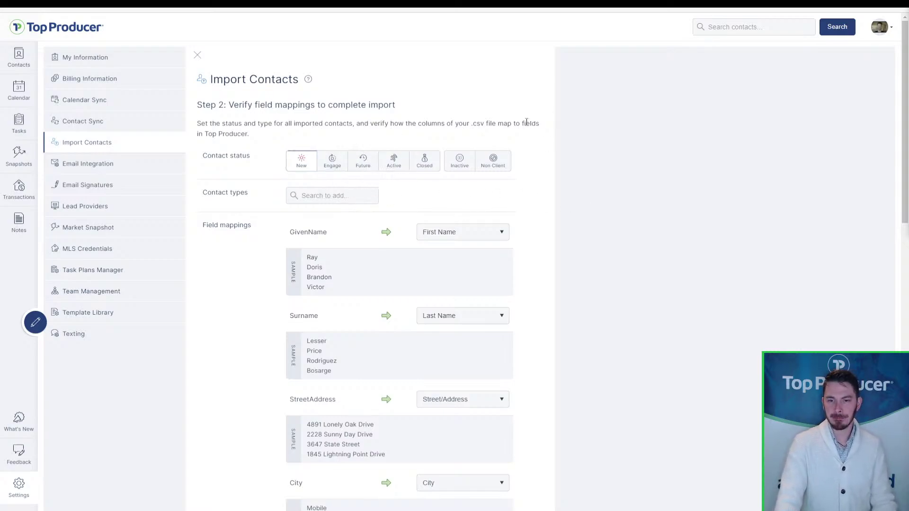
pyautogui.click(364, 163)
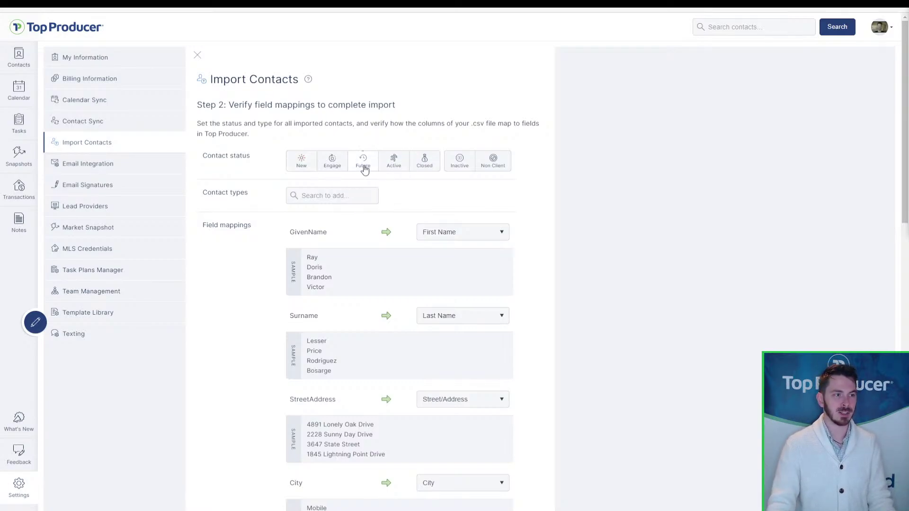
# - Search 'sph' in Contact types and tag the imports as Sphere of influence
pyautogui.click(342, 196)
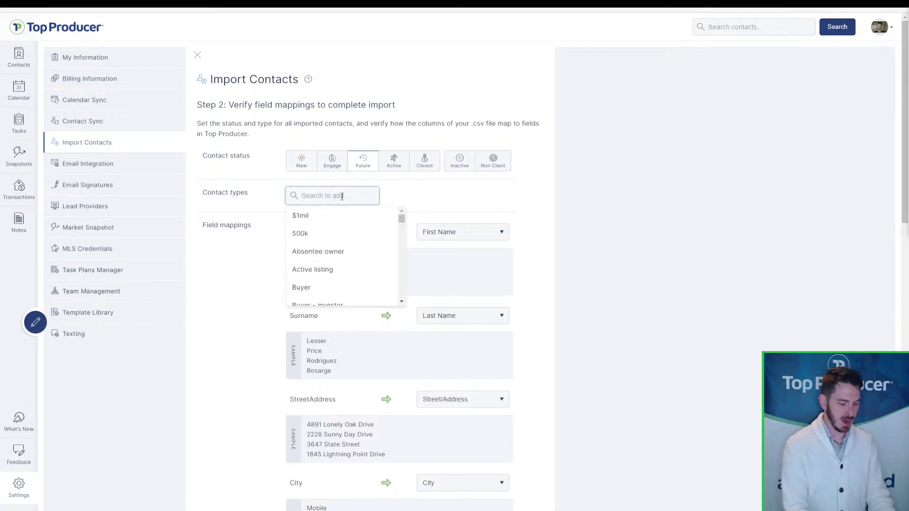
pyautogui.write('sphere')
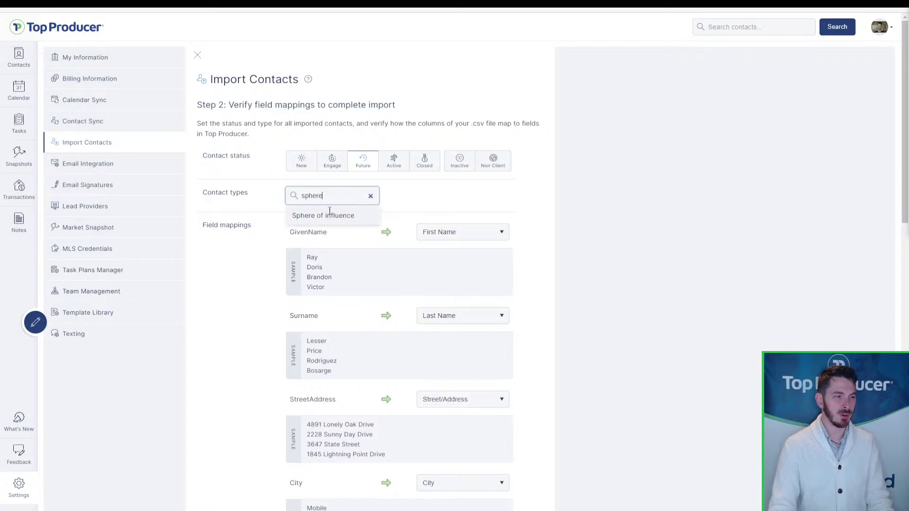
pyautogui.click(330, 215)
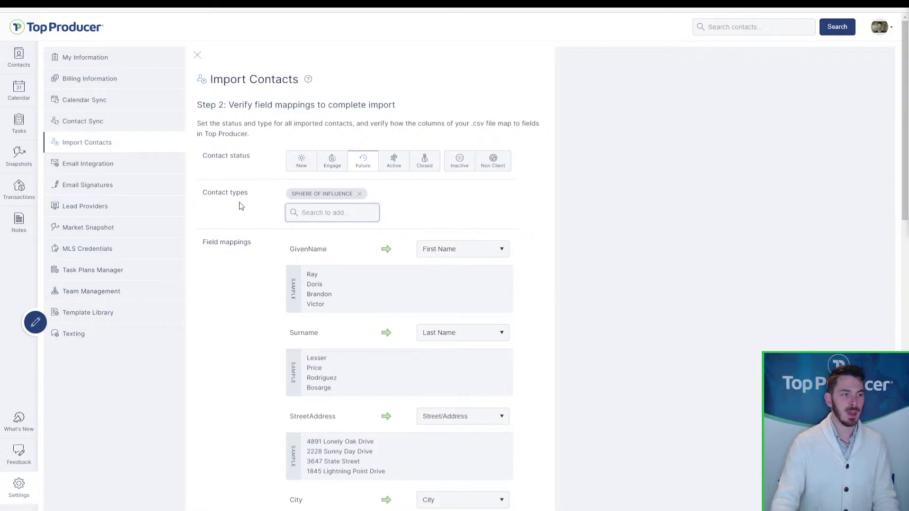
pyautogui.click(505, 219)
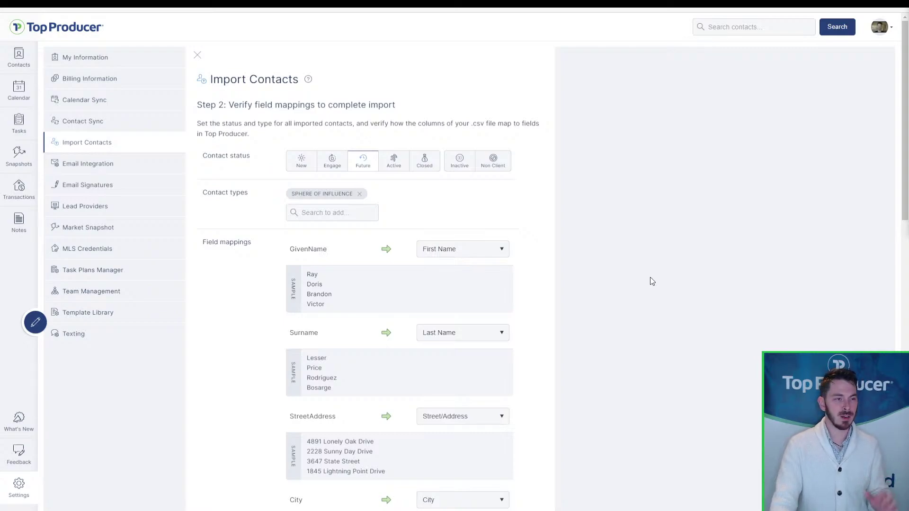
pyautogui.scroll(-2, 284, 237)
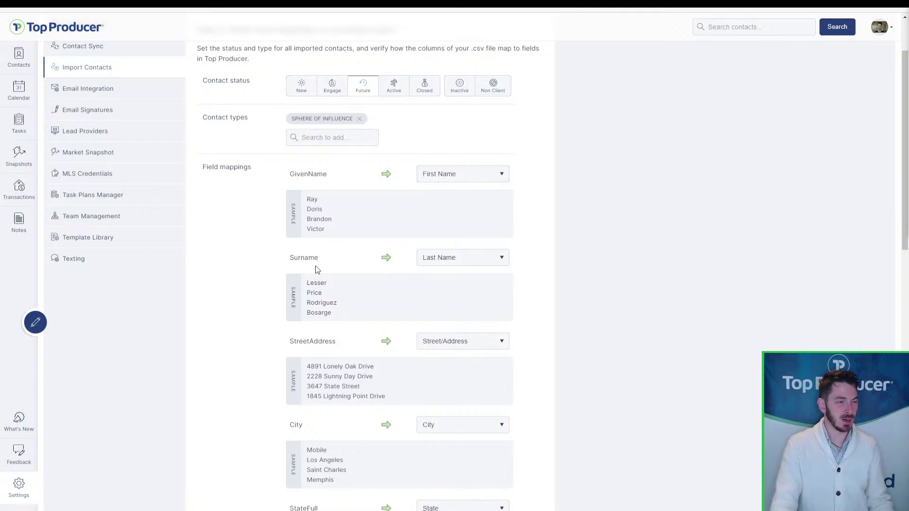
# - Keep GivenName as First Name and set Surname and StreetAddress to Not Mapped
pyautogui.click(466, 177)
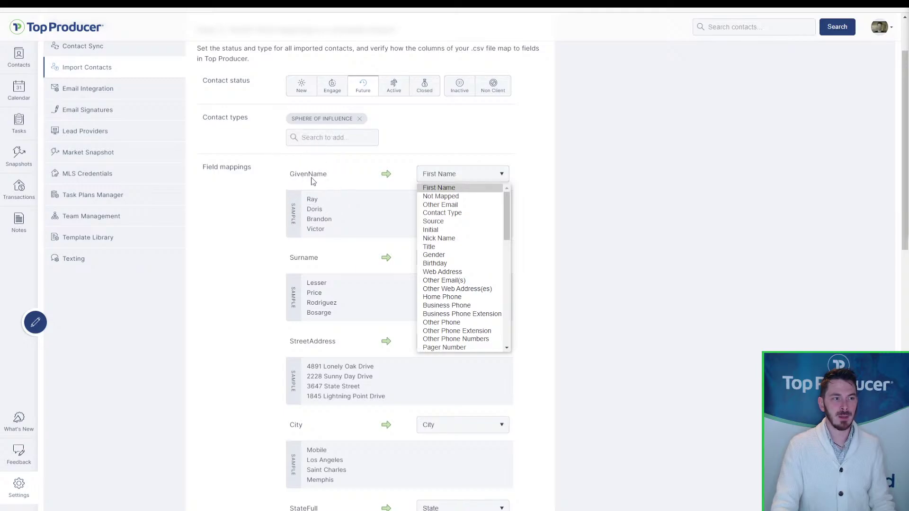
pyautogui.click(467, 188)
pyautogui.click(442, 257)
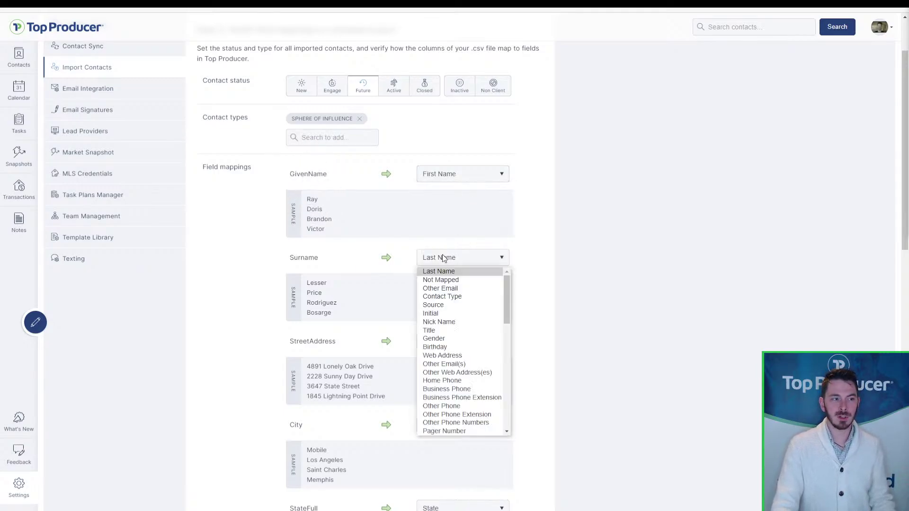
pyautogui.click(441, 279)
pyautogui.click(472, 340)
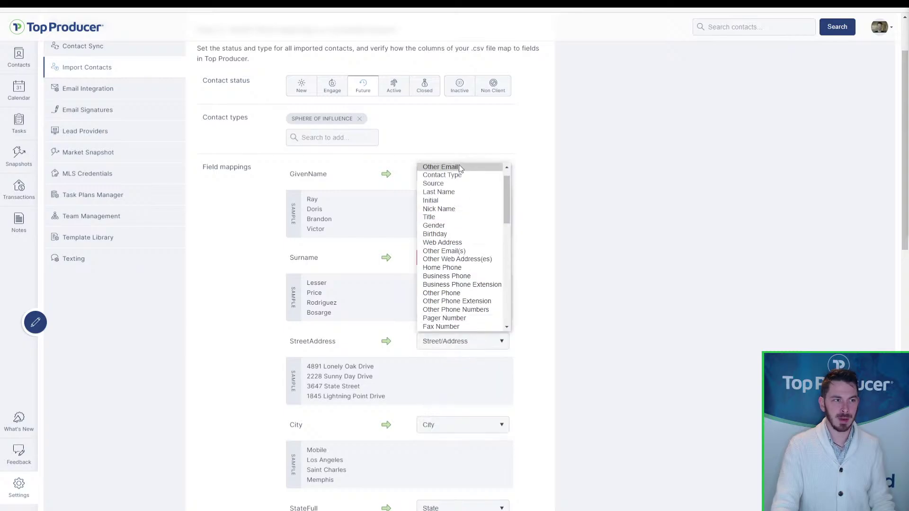
pyautogui.scroll(2, 461, 175)
pyautogui.click(460, 179)
# - Set City, StateFull and ZipCode to Not Mapped
pyautogui.click(476, 418)
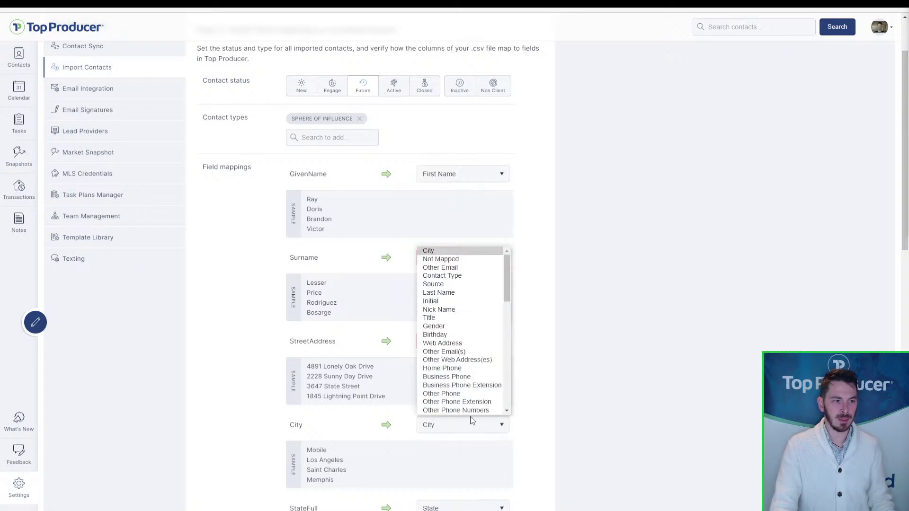
pyautogui.click(455, 260)
pyautogui.scroll(-5, 473, 332)
pyautogui.click(462, 287)
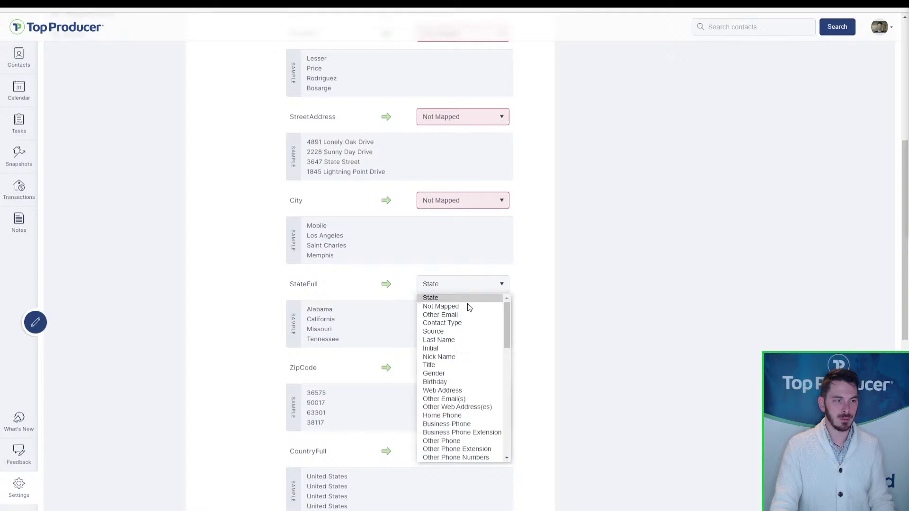
pyautogui.click(467, 307)
pyautogui.click(465, 367)
pyautogui.click(445, 203)
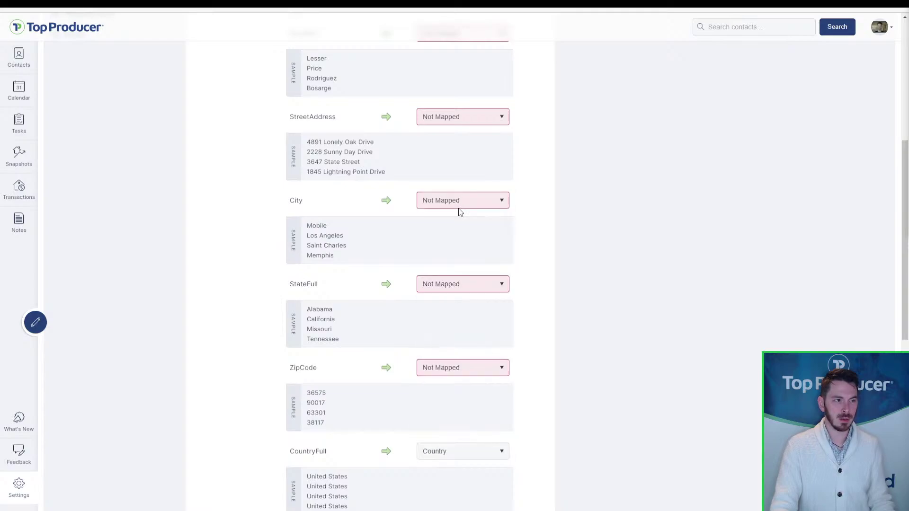
pyautogui.scroll(6, 499, 229)
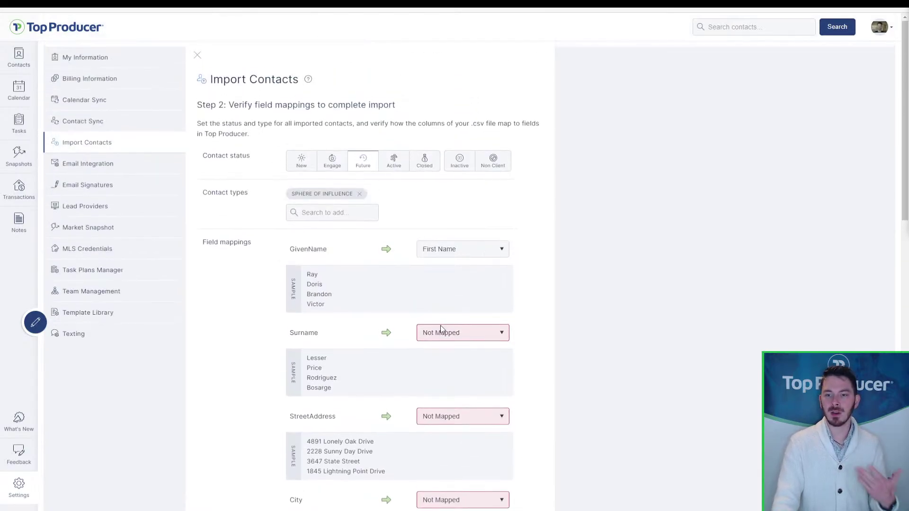
pyautogui.scroll(-2, 601, 340)
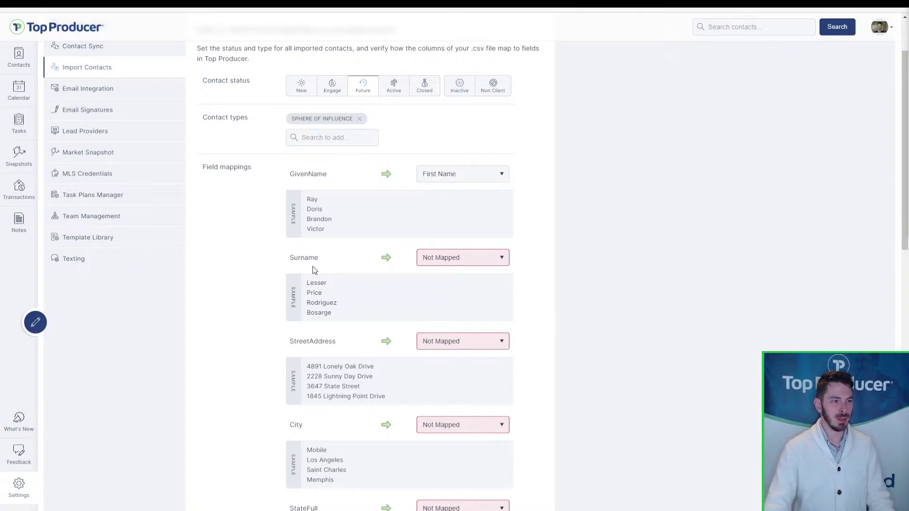
# - Map Surname to Last Name and StreetAddress to Street/Address
pyautogui.click(445, 261)
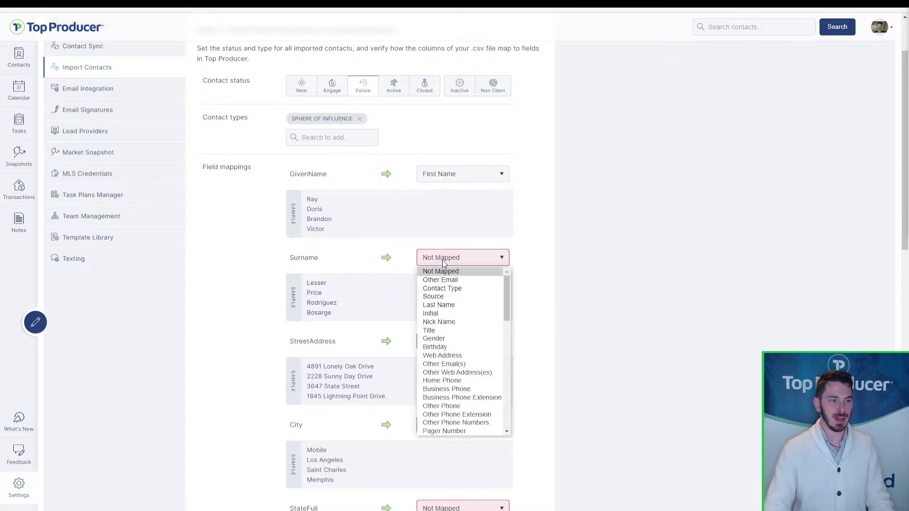
pyautogui.click(444, 305)
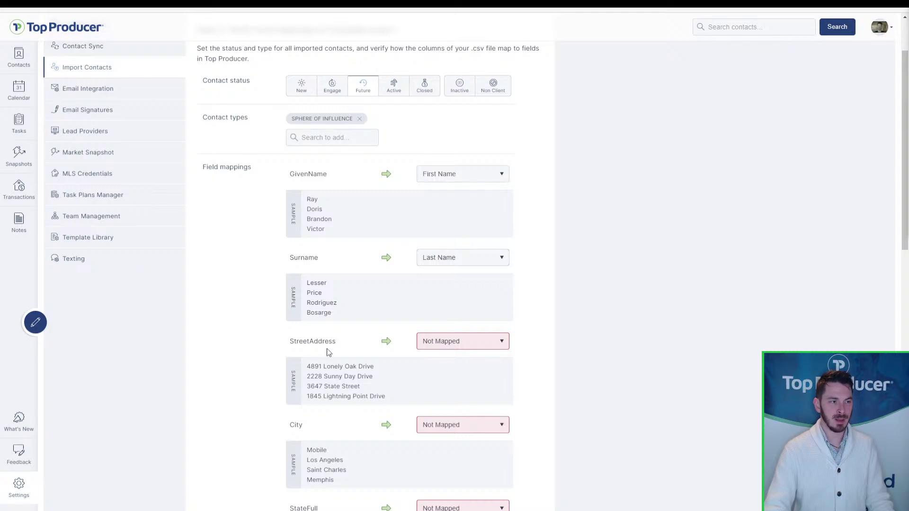
pyautogui.click(434, 341)
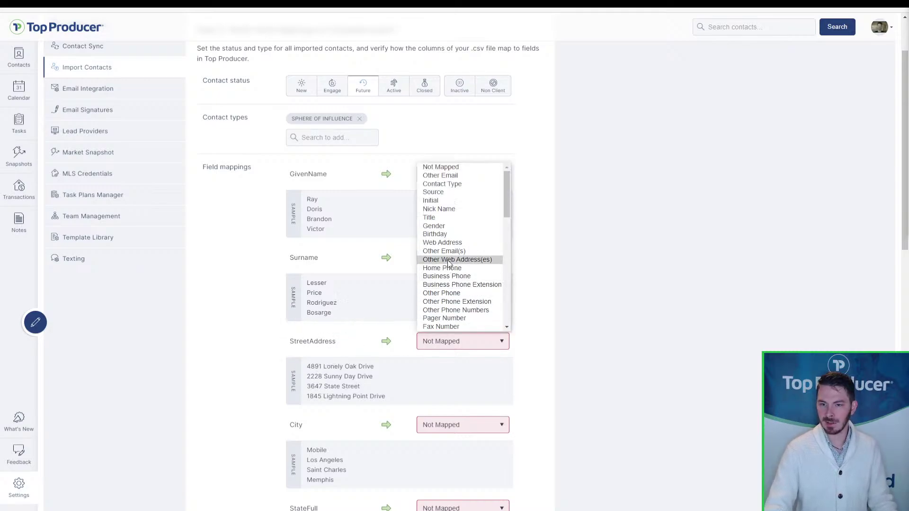
pyautogui.press('s')
pyautogui.press('s')
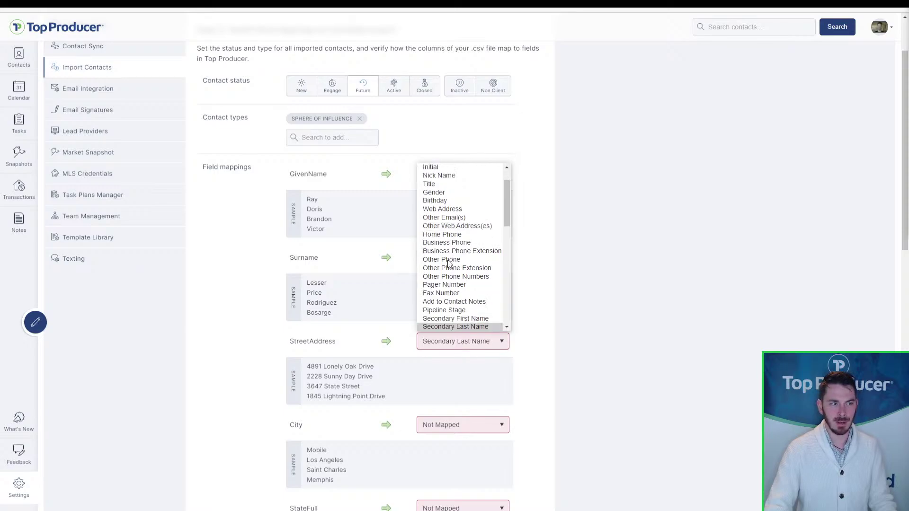
pyautogui.press('s')
pyautogui.press('s')
pyautogui.press('s')
pyautogui.press('s')
pyautogui.press('s')
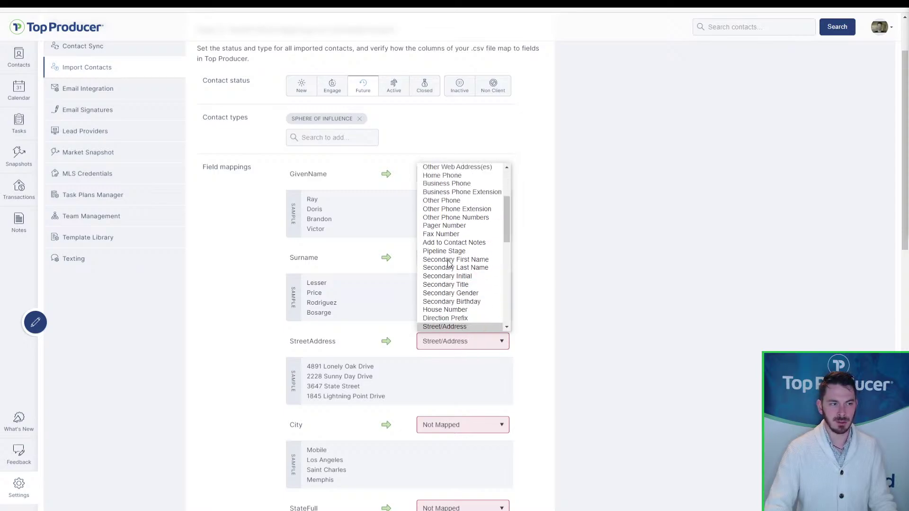
pyautogui.click(450, 327)
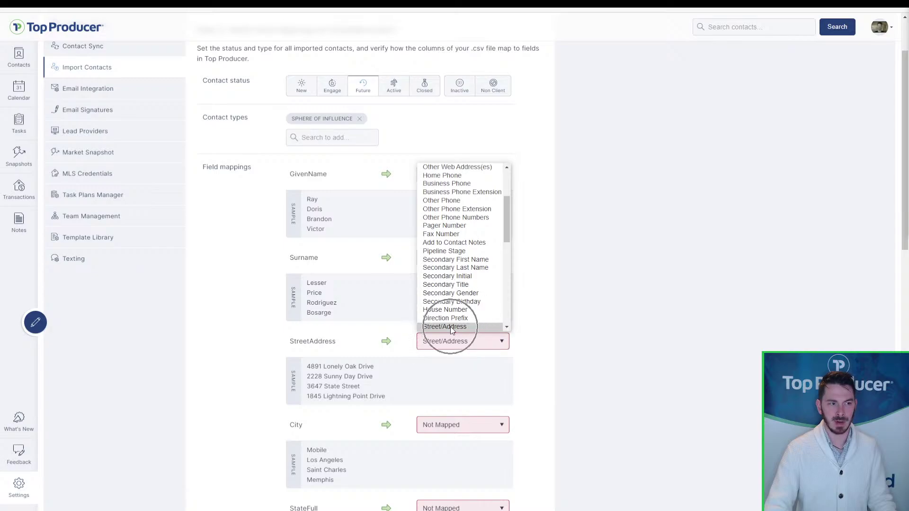
# - Map City to City, StateFull to State and ZipCode to Zip
pyautogui.scroll(-2, 436, 345)
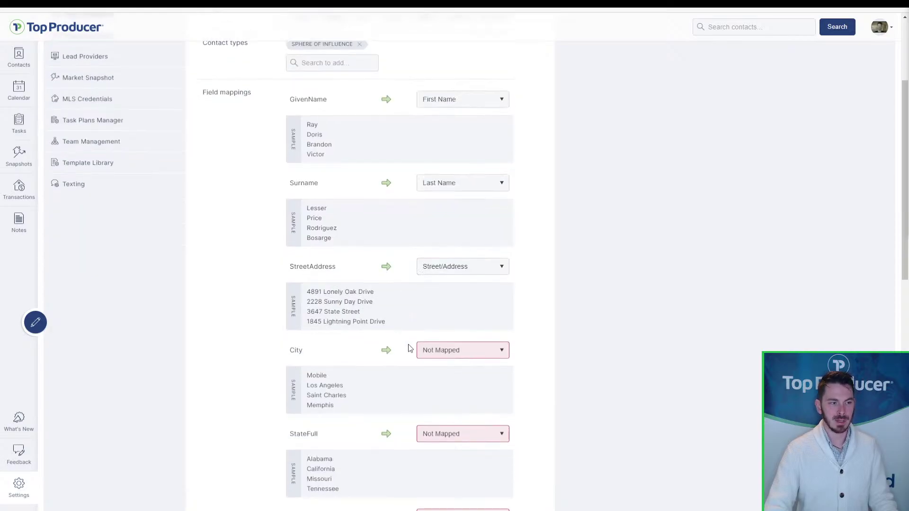
pyautogui.click(425, 352)
pyautogui.scroll(-3, 438, 331)
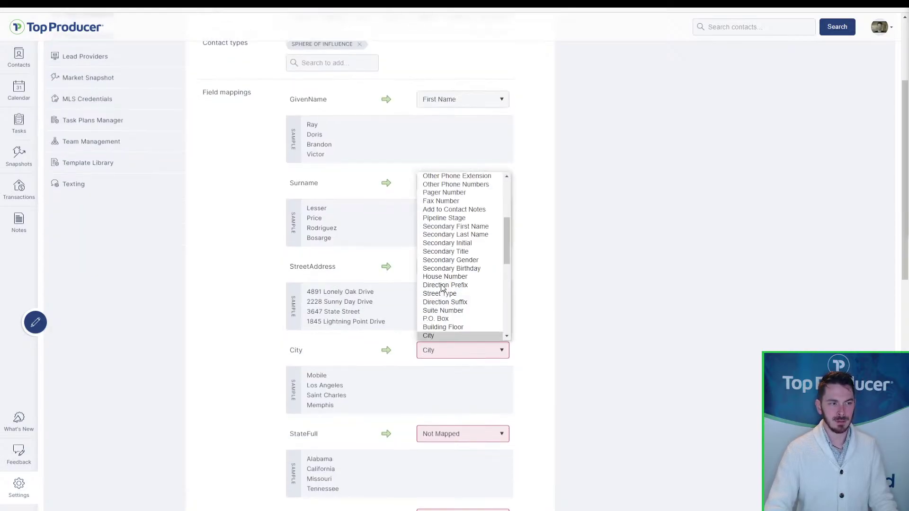
pyautogui.click(438, 337)
pyautogui.scroll(-1, 448, 363)
pyautogui.scroll(-2, 447, 362)
pyautogui.click(447, 359)
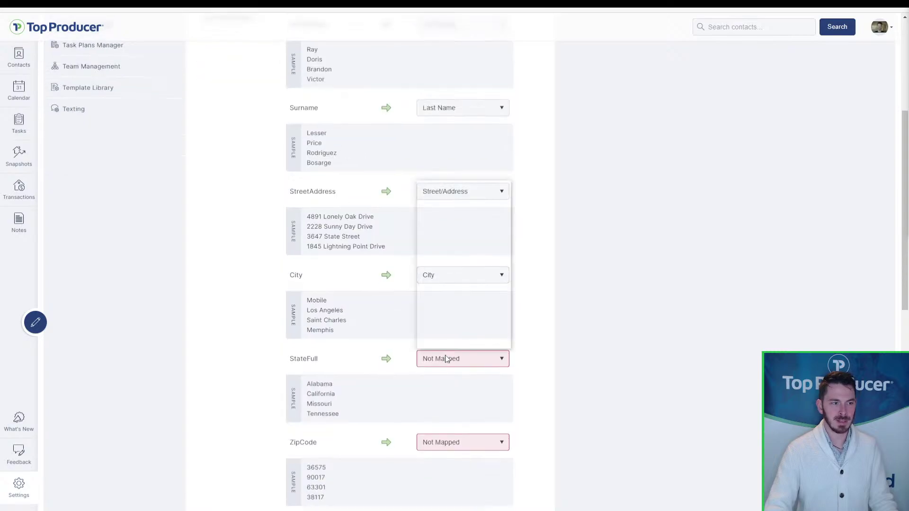
pyautogui.scroll(-4, 448, 340)
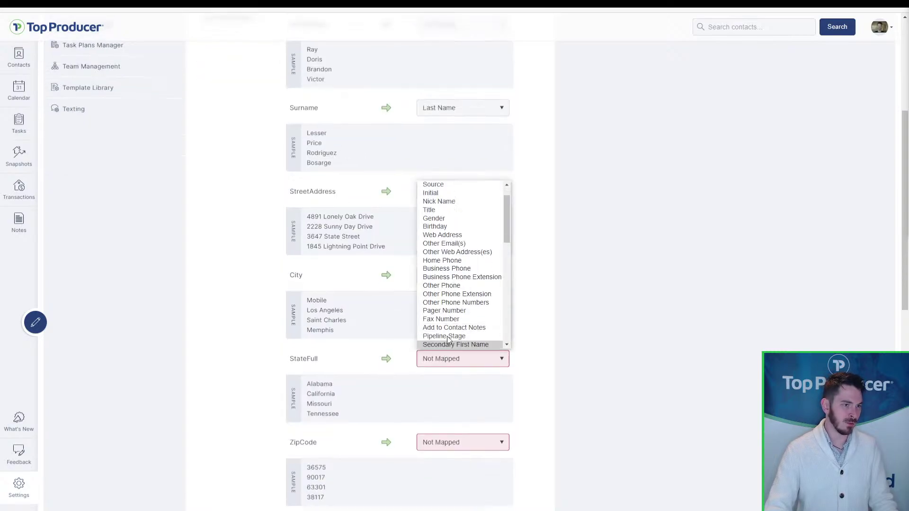
pyautogui.scroll(-6, 448, 347)
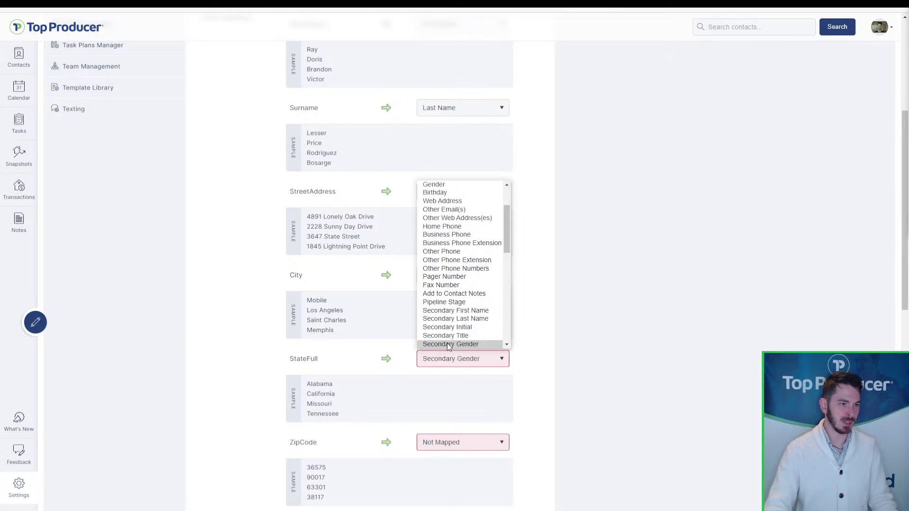
pyautogui.click(447, 345)
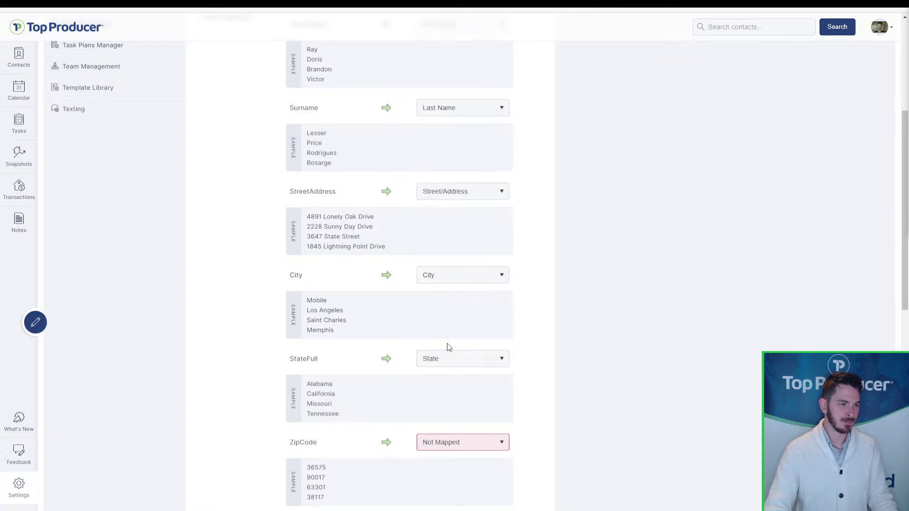
pyautogui.scroll(-2, 448, 347)
pyautogui.click(453, 368)
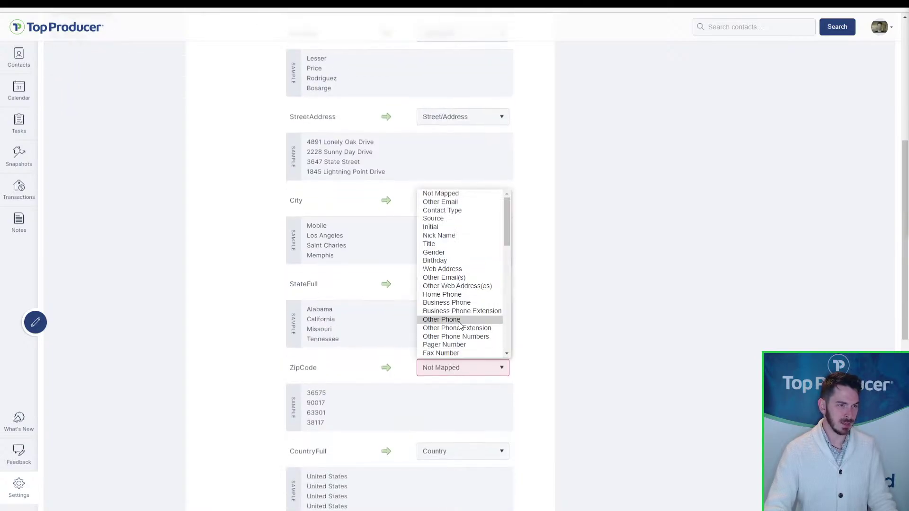
pyautogui.scroll(-5, 453, 354)
pyautogui.click(453, 353)
pyautogui.scroll(-2, 453, 357)
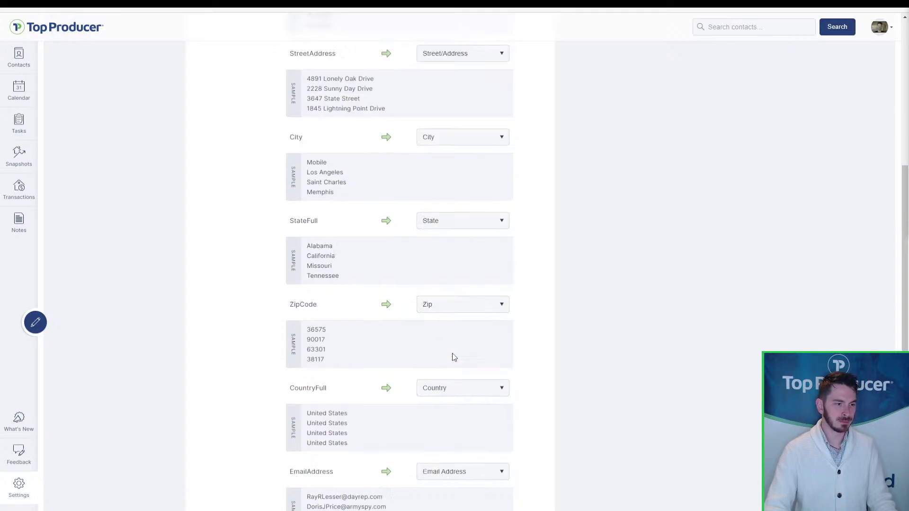
pyautogui.scroll(-2, 452, 357)
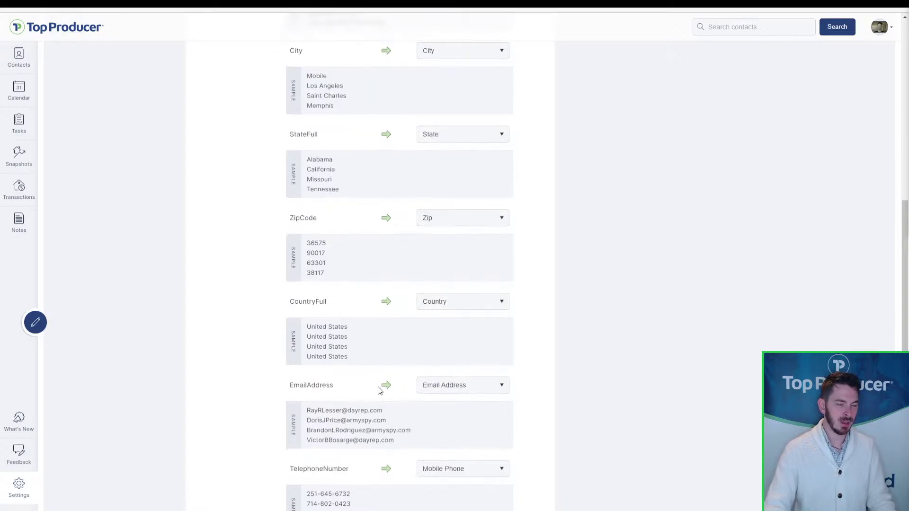
pyautogui.scroll(-5, 431, 392)
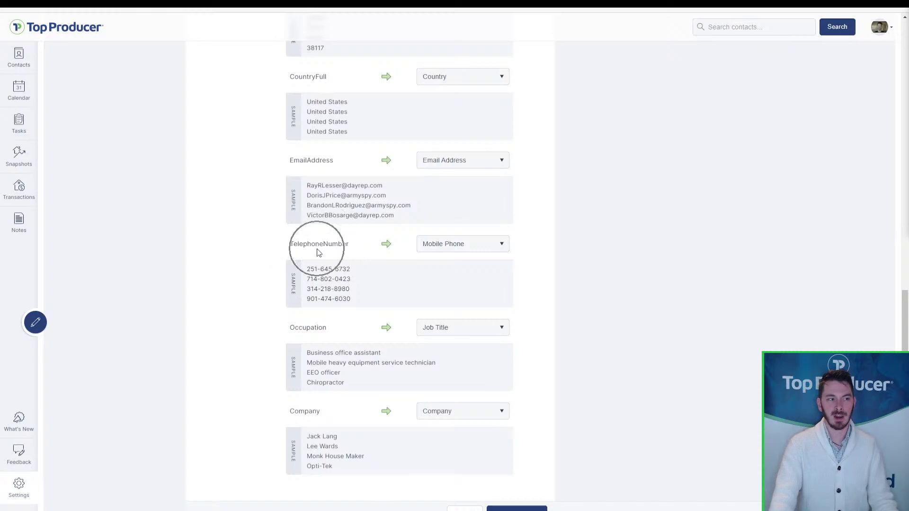
# - Review the TelephoneNumber mapping choices, leaving it as Mobile Phone
pyautogui.click(433, 246)
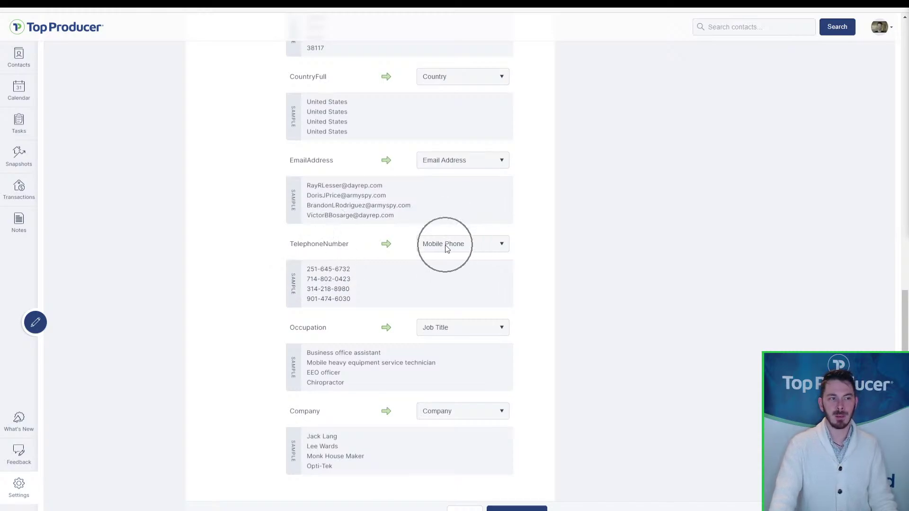
pyautogui.press('Escape')
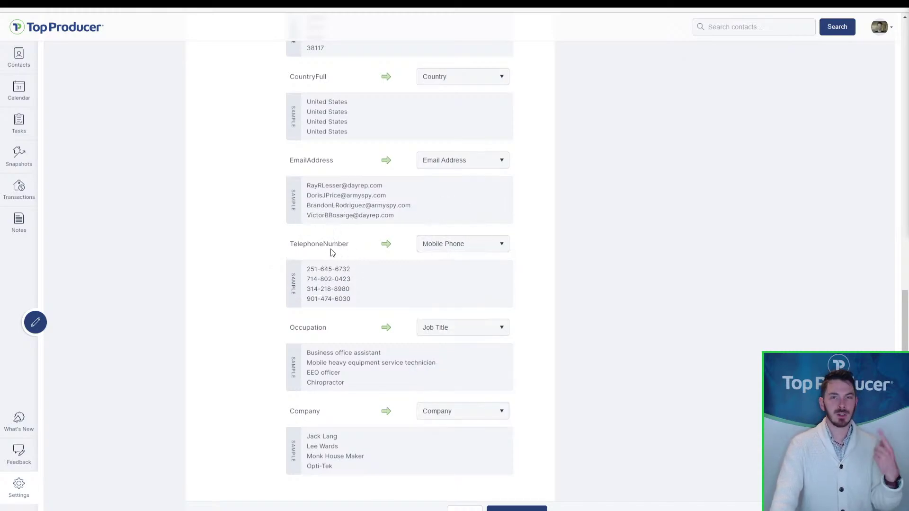
pyautogui.click(436, 250)
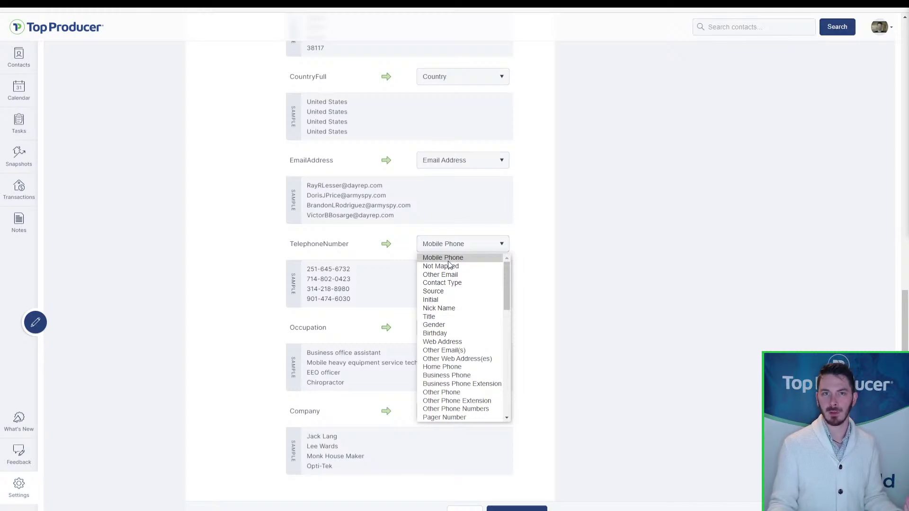
pyautogui.click(482, 244)
pyautogui.click(482, 244)
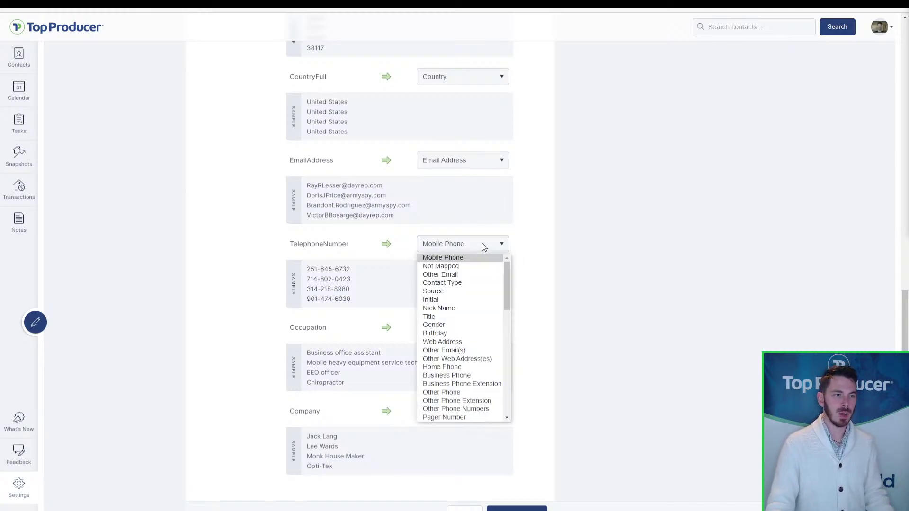
pyautogui.click(480, 370)
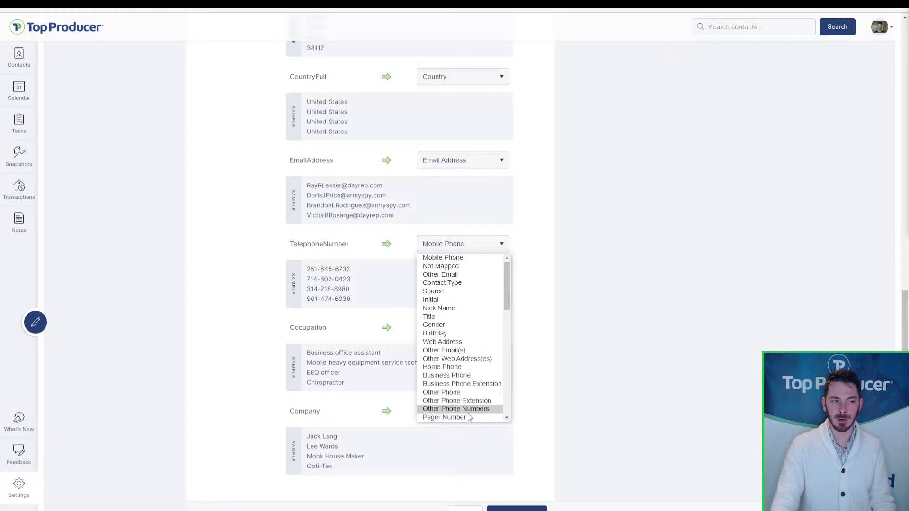
pyautogui.click(580, 268)
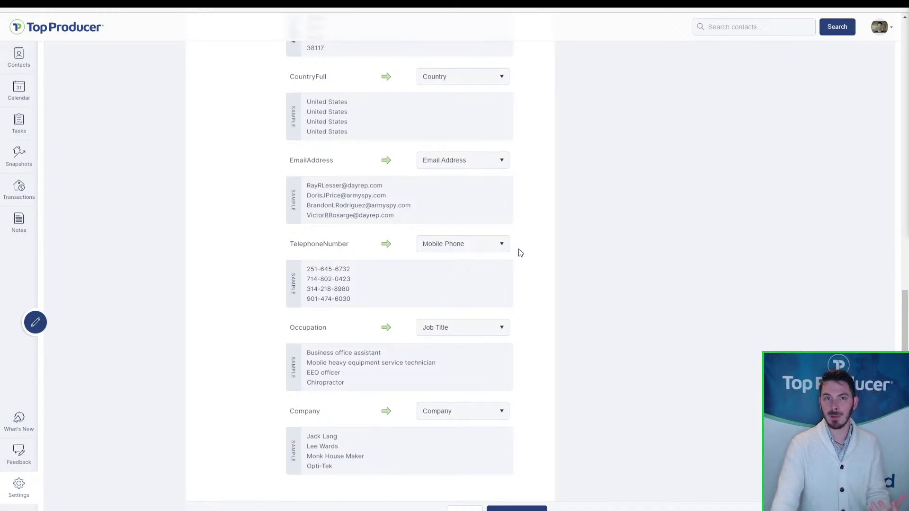
pyautogui.click(436, 250)
pyautogui.click(436, 250)
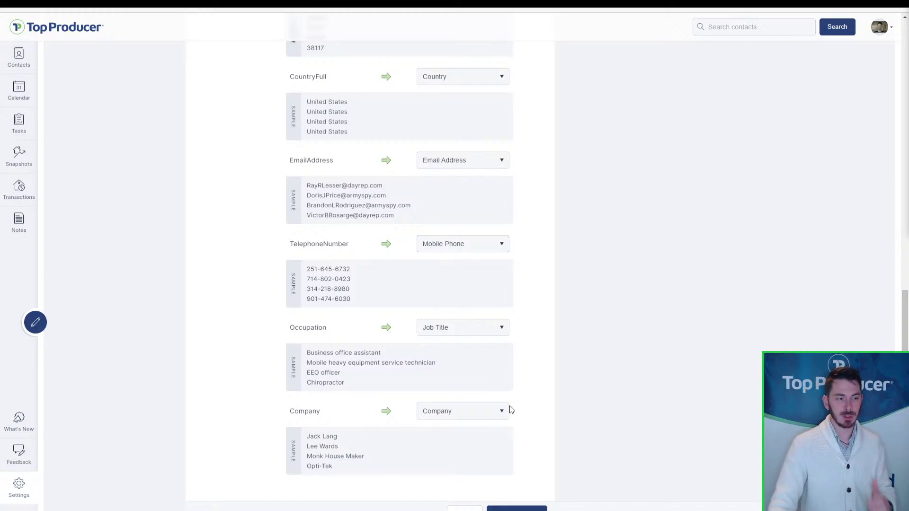
# - Send Company to Add to Contact Notes and keep Occupation as Job Title
pyautogui.click(492, 416)
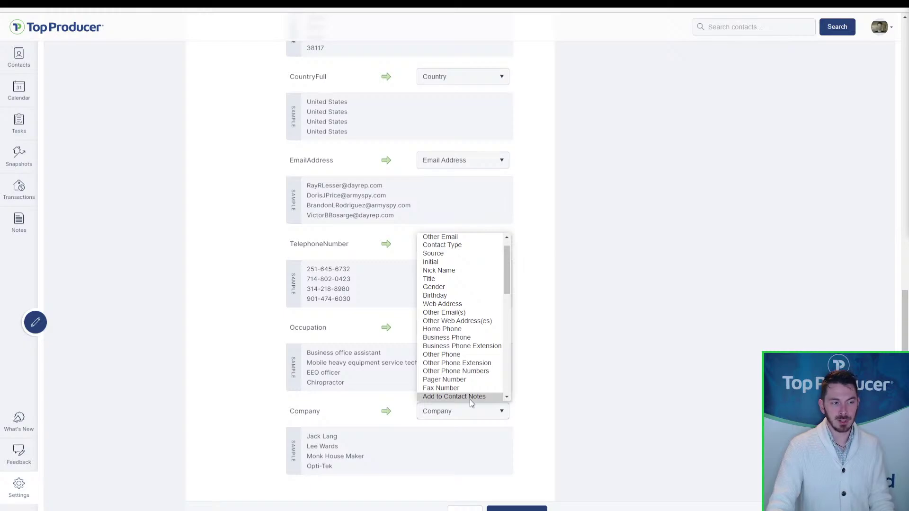
pyautogui.press('ctrl')
pyautogui.click(470, 398)
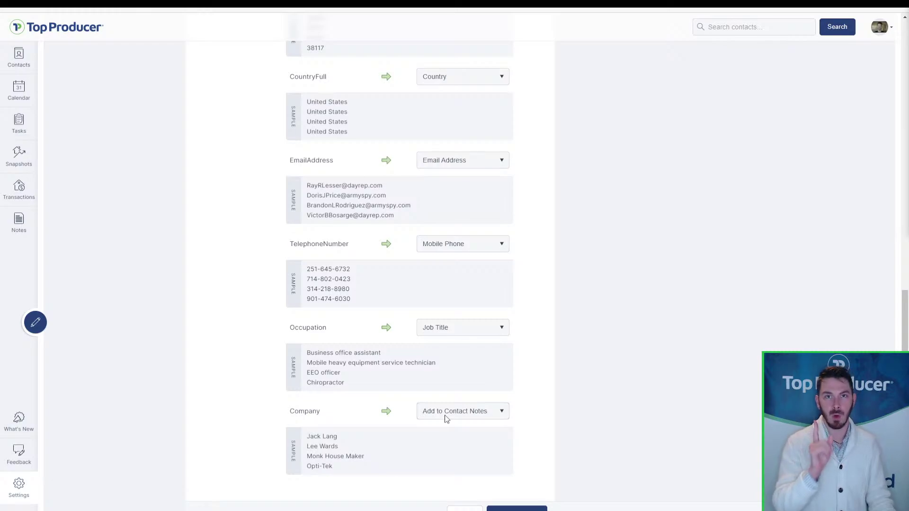
pyautogui.click(467, 326)
pyautogui.click(467, 326)
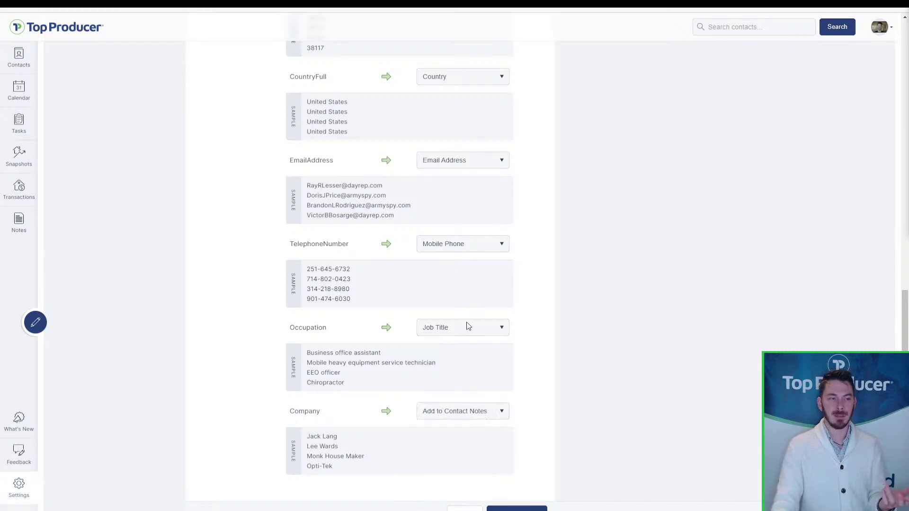
pyautogui.scroll(14, 467, 324)
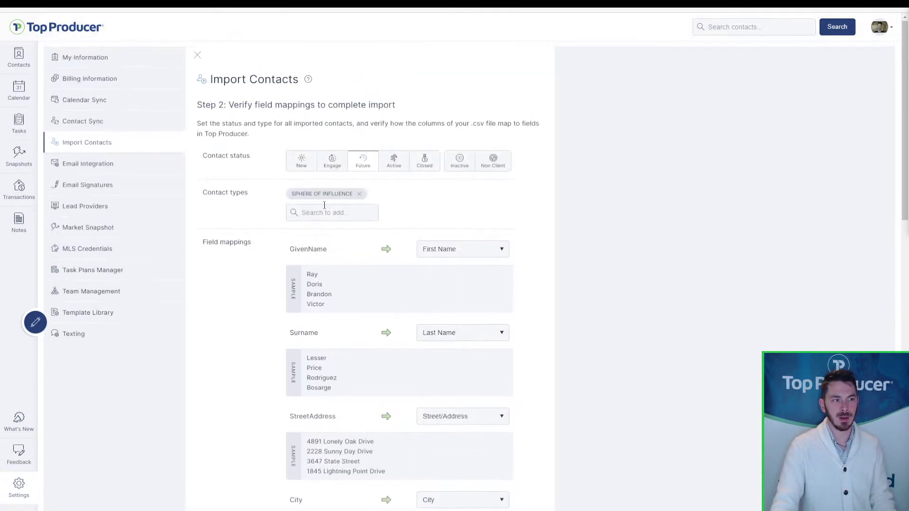
pyautogui.press('ctrl')
pyautogui.press('ctrl')
pyautogui.press('ctrl')
pyautogui.press('ctrl')
pyautogui.press('ctrl')
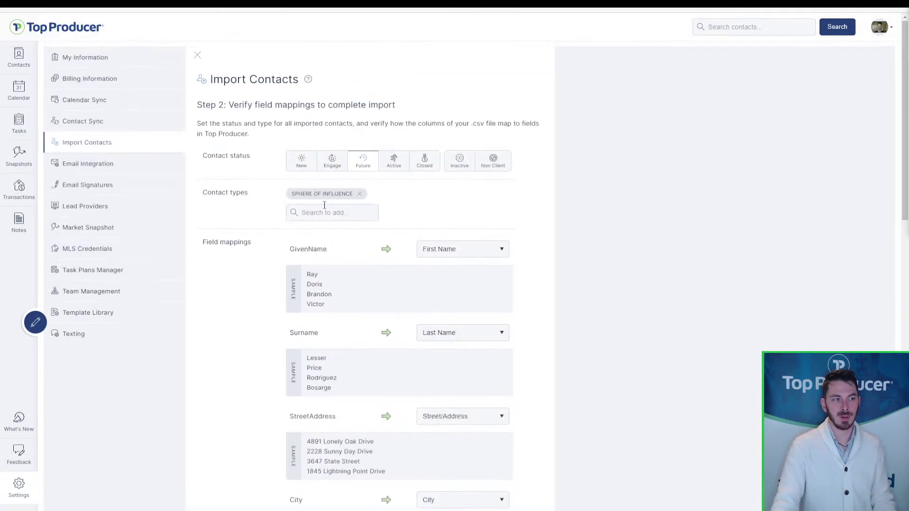
pyautogui.press('ctrl')
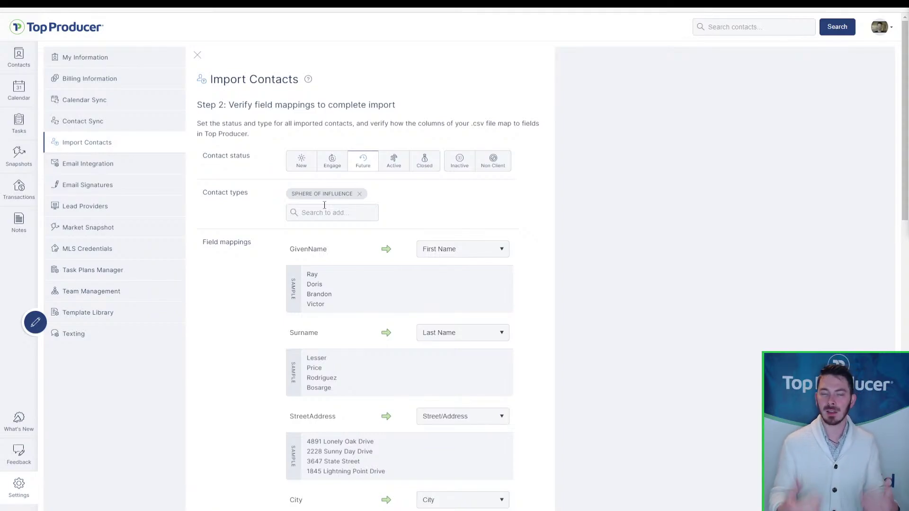
pyautogui.press('ctrl')
pyautogui.press('ctrl')
pyautogui.press('ctrl')
# - Remove the SPHERE OF INFLUENCE contact type tag from the import
pyautogui.click(360, 195)
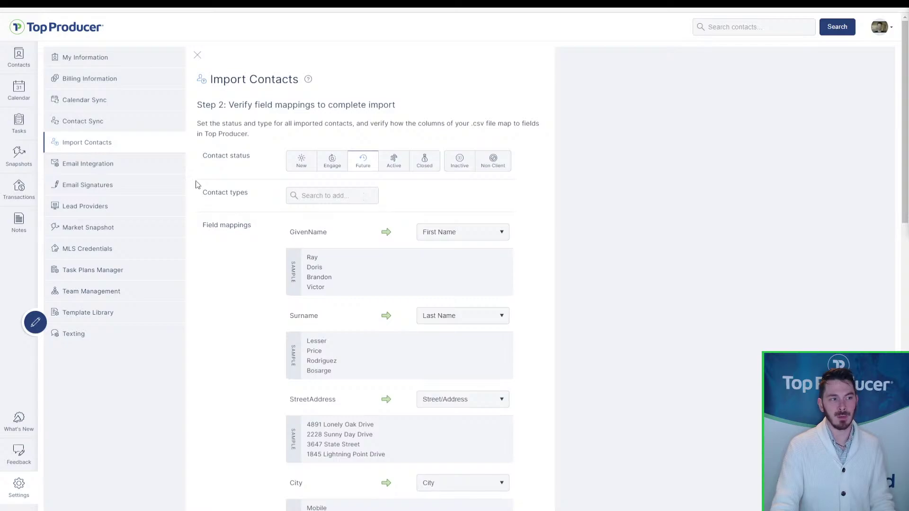
pyautogui.scroll(-15, 418, 351)
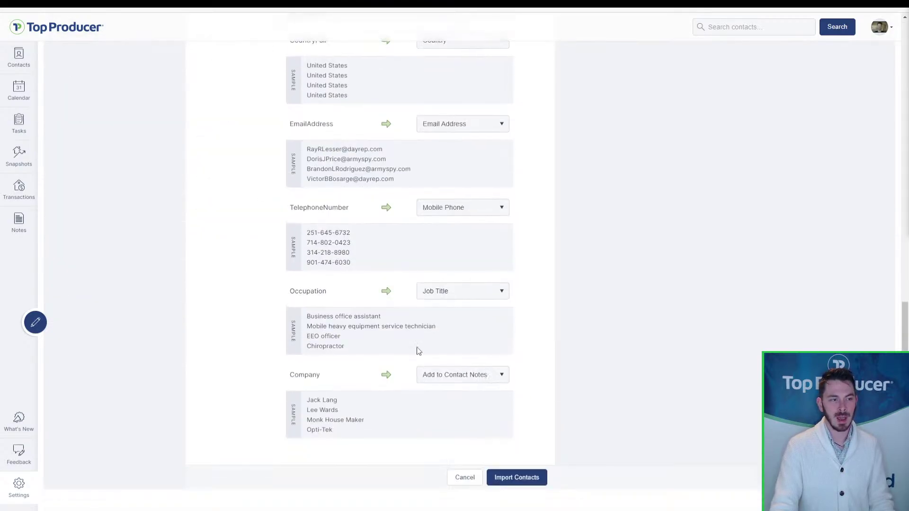
pyautogui.press('ctrl')
pyautogui.press('ctrl')
pyautogui.press('ctrl')
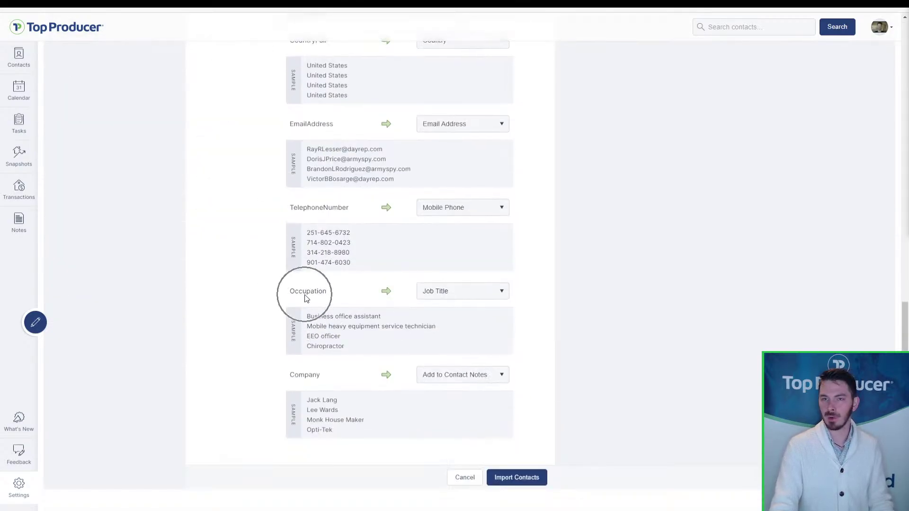
# - Map the Occupation column to the Contact Type field
pyautogui.click(466, 294)
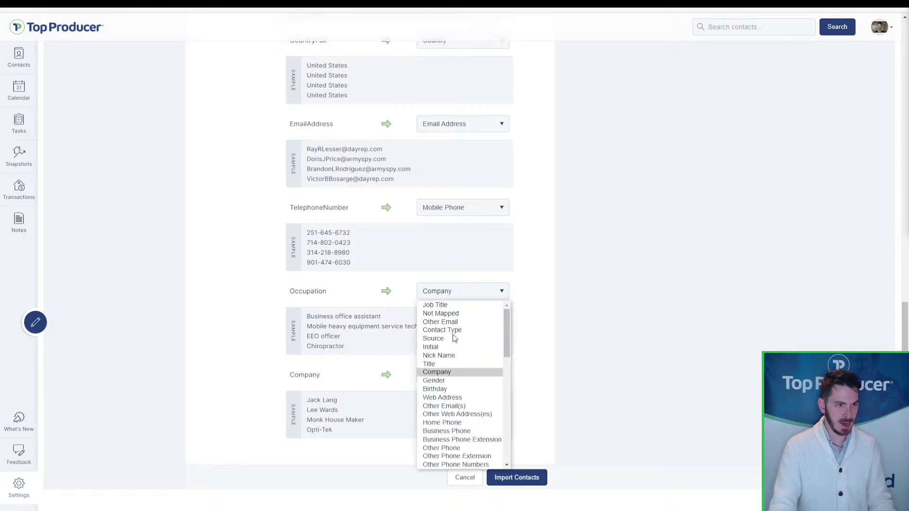
pyautogui.click(454, 332)
pyautogui.press('ctrl')
pyautogui.press('ctrl')
pyautogui.press('ctrl')
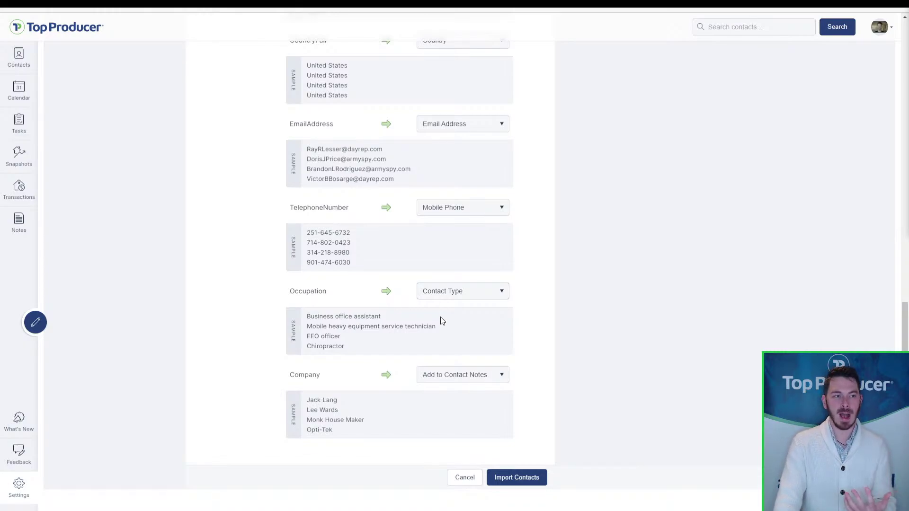
pyautogui.scroll(15, 442, 322)
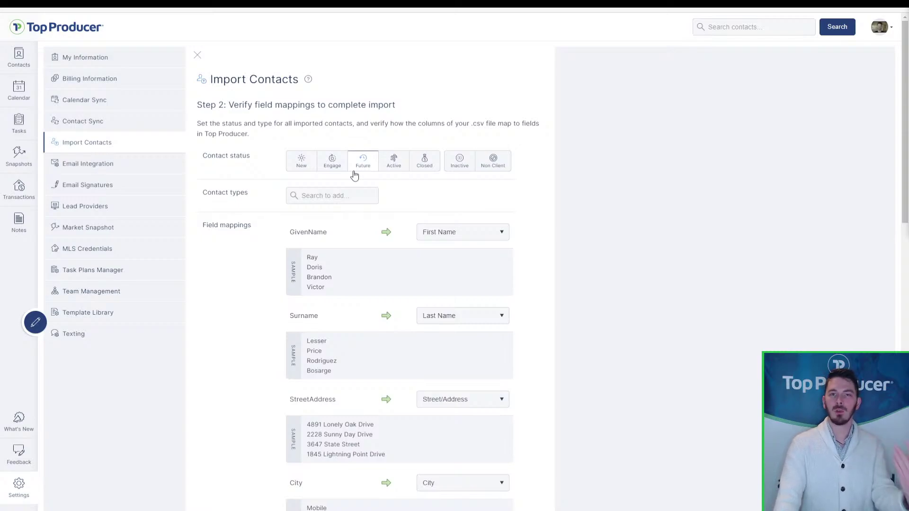
pyautogui.press('ctrl')
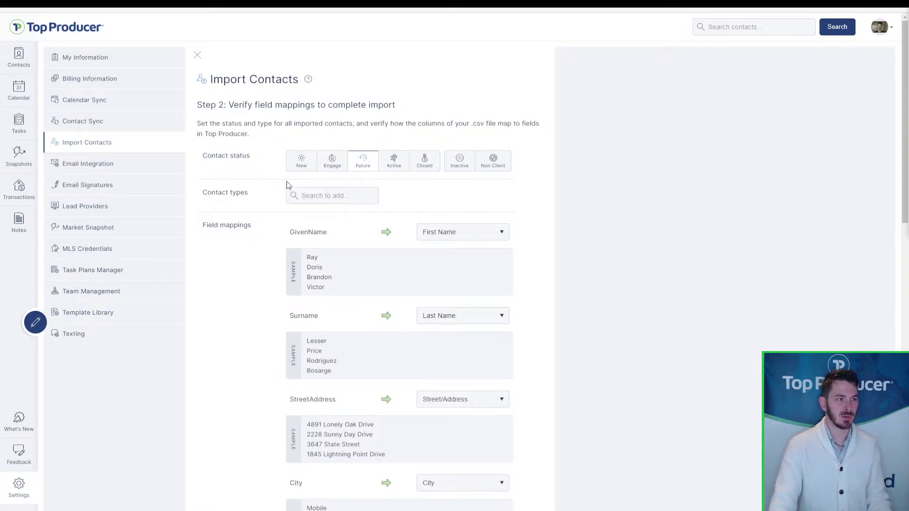
# - Add 'old CRM' and 'MLS contacts' as new contact types, then remove OLD CRM
pyautogui.click(317, 195)
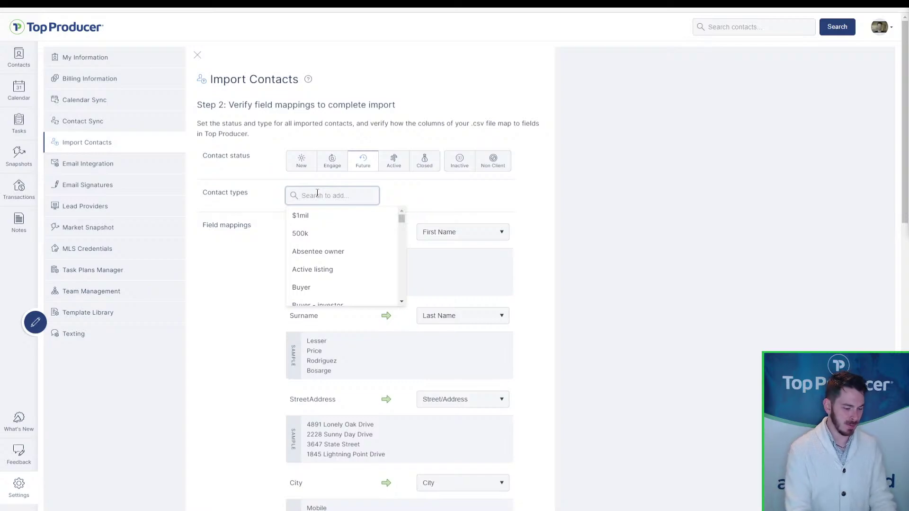
pyautogui.write('old CRM')
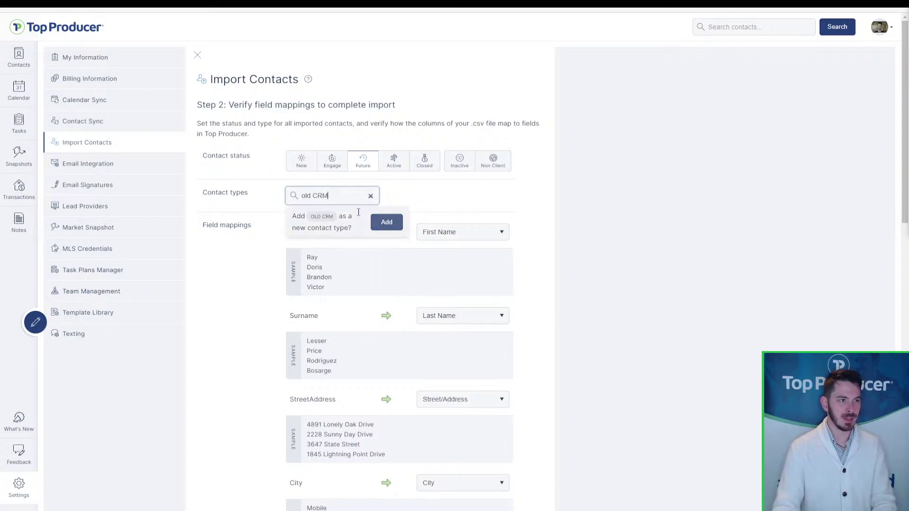
pyautogui.click(386, 223)
pyautogui.click(350, 213)
pyautogui.write('MLS')
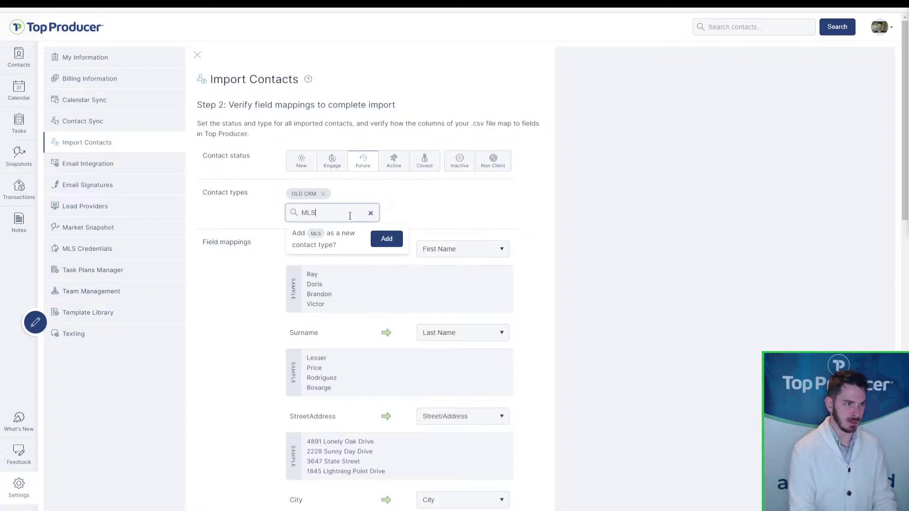
pyautogui.write(' contacts')
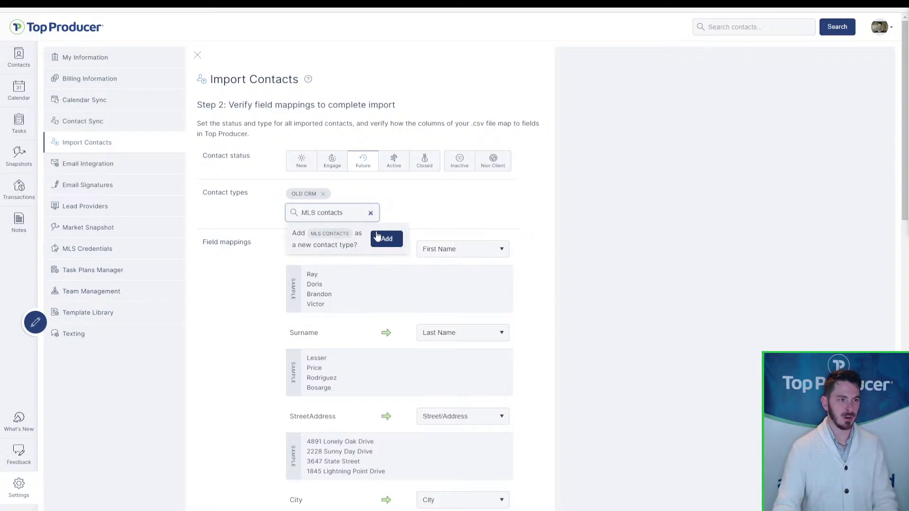
pyautogui.click(379, 239)
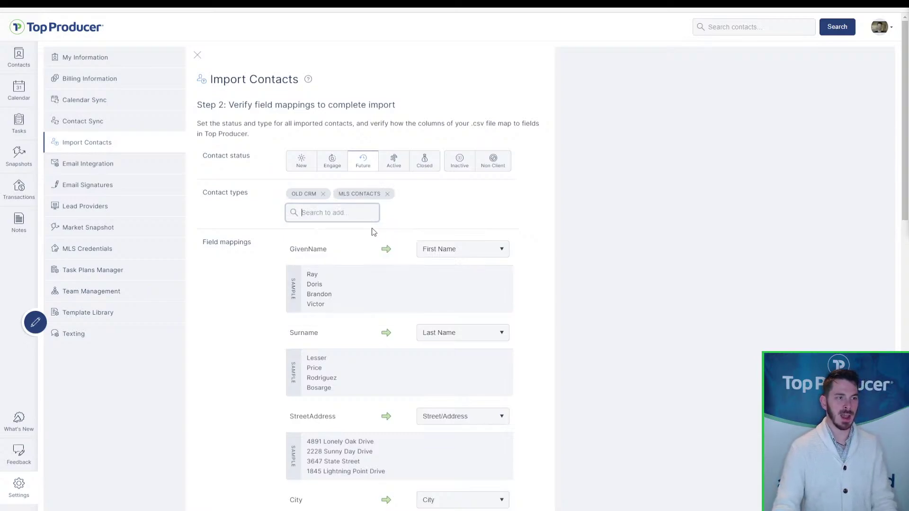
pyautogui.click(323, 194)
pyautogui.scroll(-8, 494, 249)
pyautogui.scroll(-7, 495, 247)
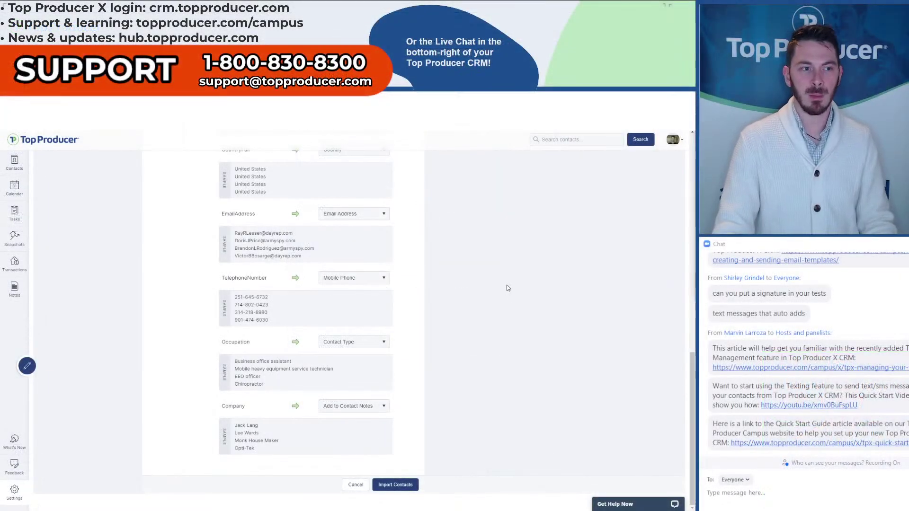
pyautogui.click(655, 507)
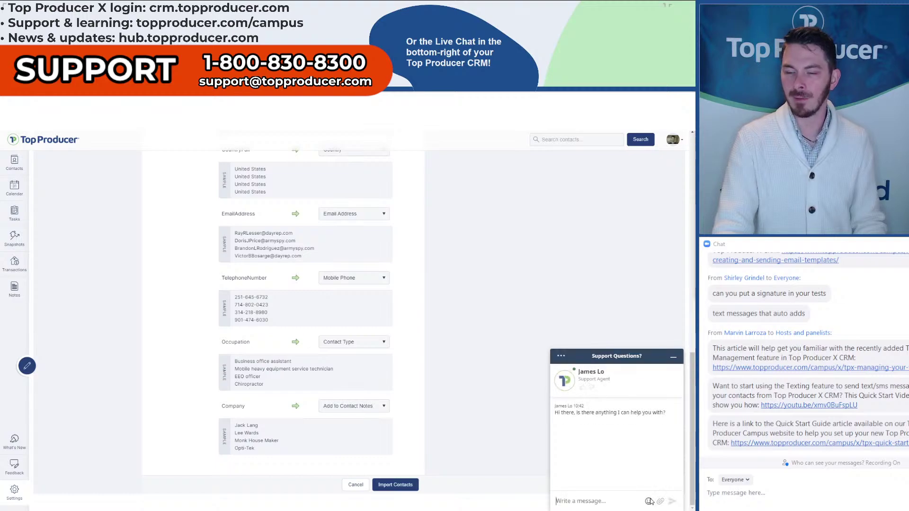
pyautogui.click(565, 414)
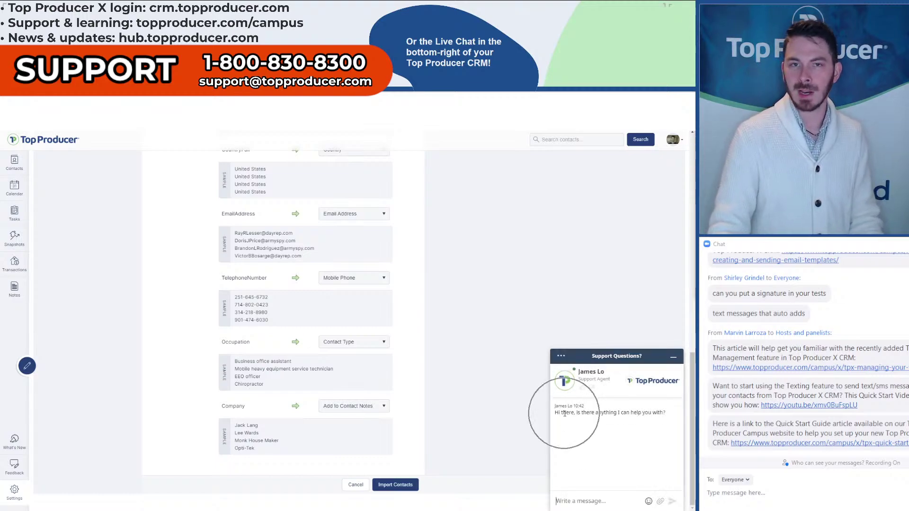
pyautogui.click(571, 500)
pyautogui.write('Hi')
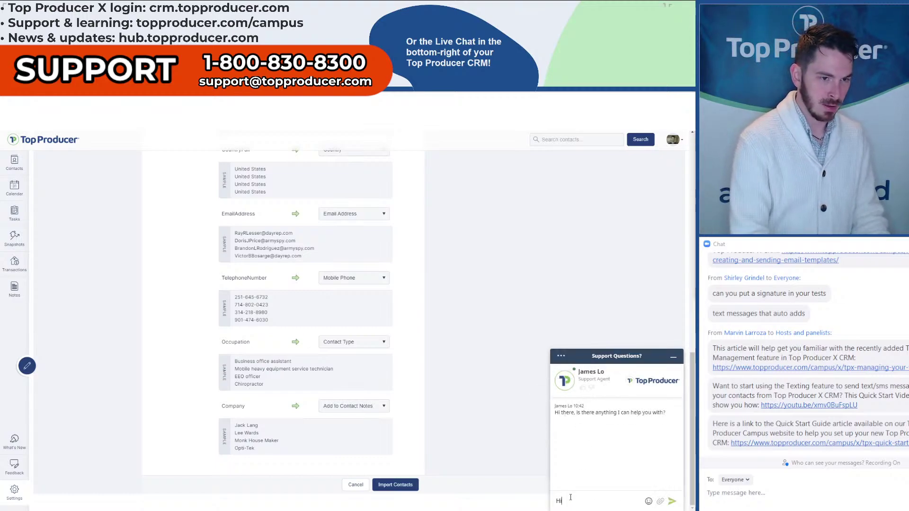
pyautogui.write(' James, what field sh')
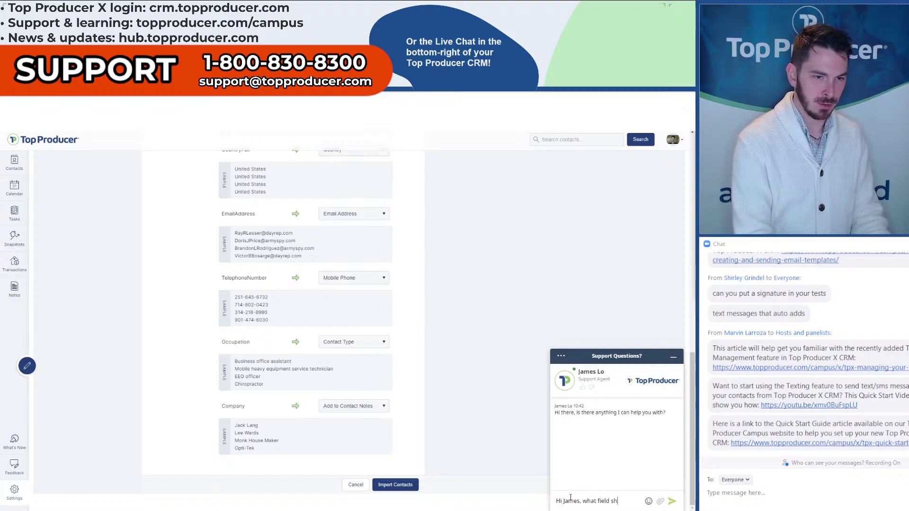
pyautogui.write('ould I map')
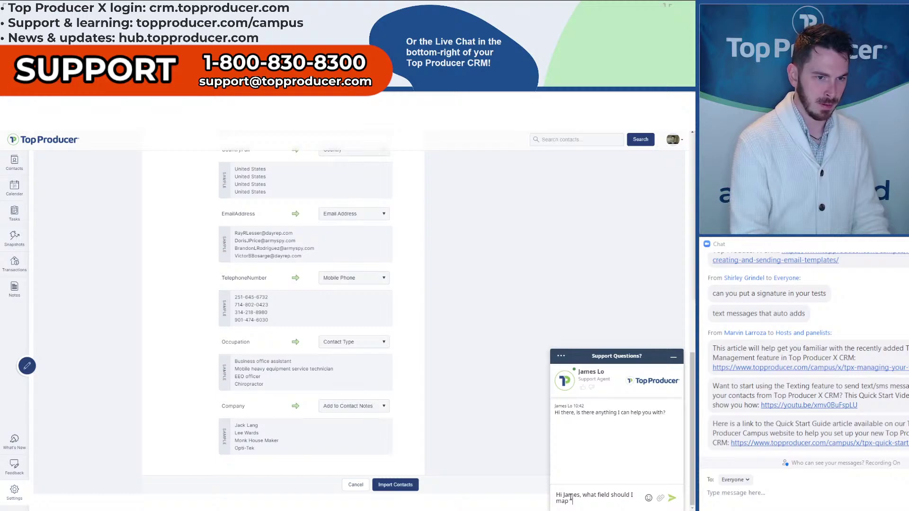
pyautogui.write(' "Email 1" to in TPX?')
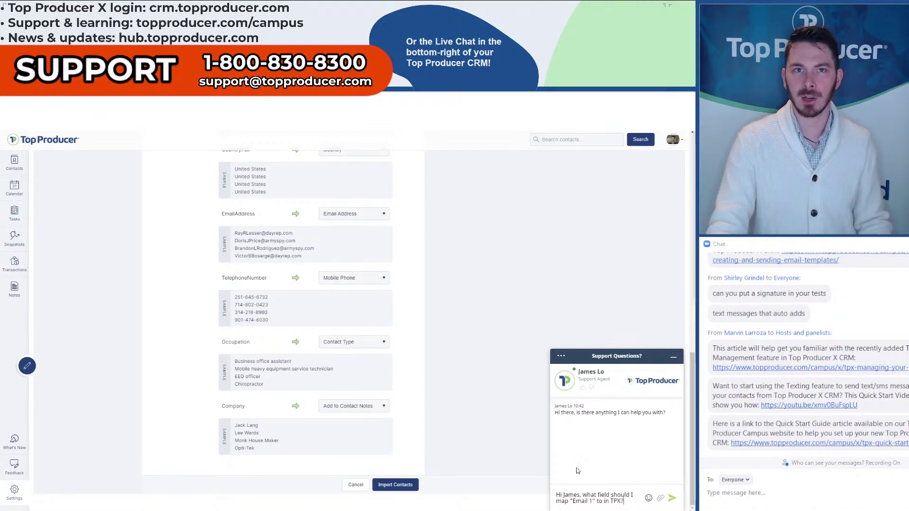
pyautogui.hotkey('ctrl', 'a')
pyautogui.press('BackSpace')
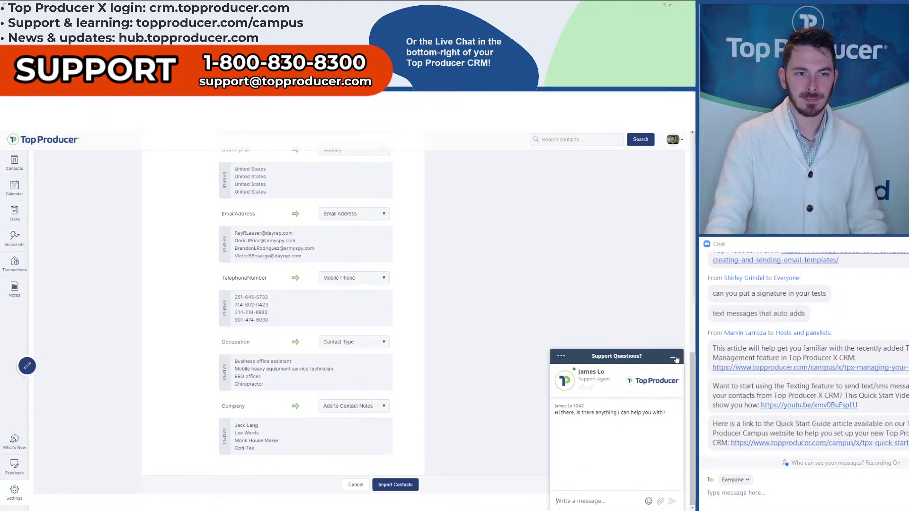
pyautogui.click(674, 357)
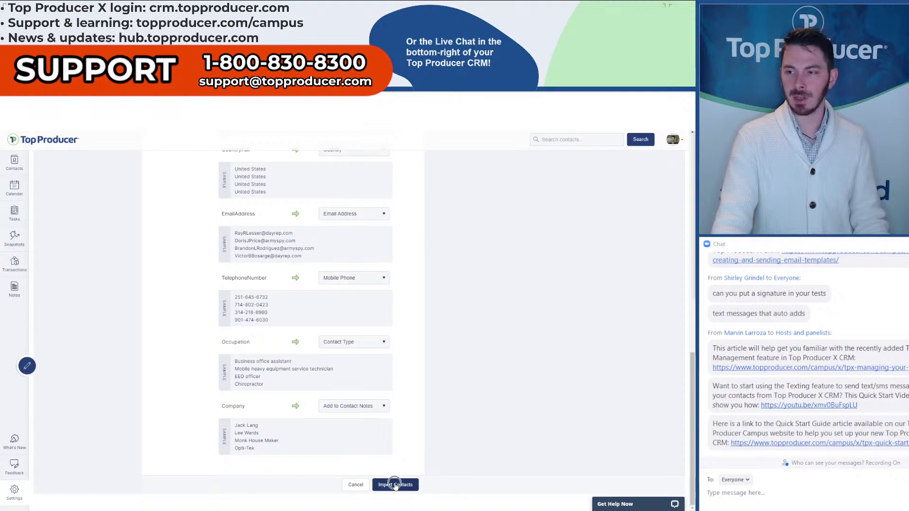
# - Check Recent Imports status, confirming the 500-contact FakeNameGenerator import is Completed
pyautogui.click(356, 486)
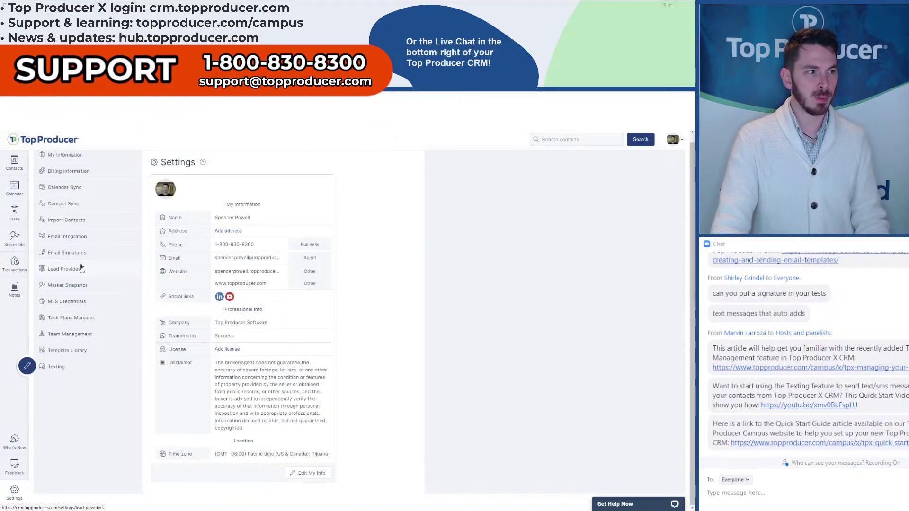
pyautogui.click(71, 220)
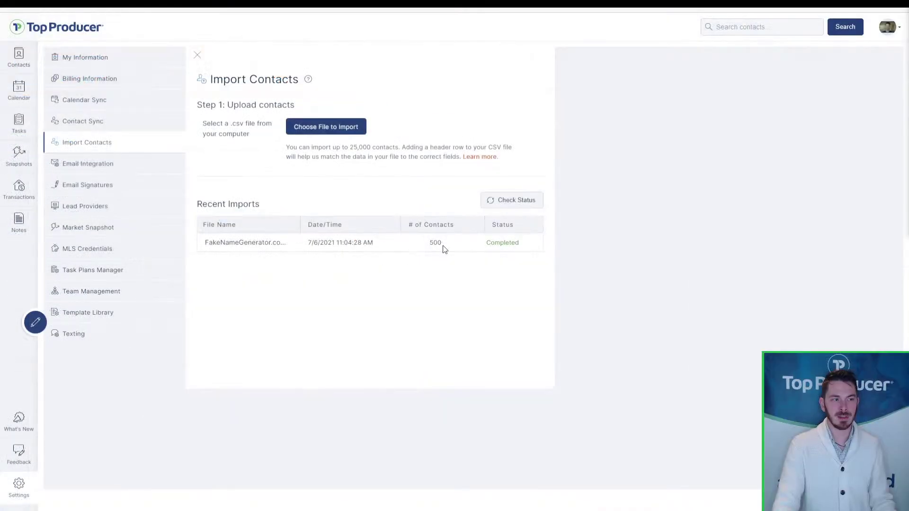
pyautogui.click(443, 245)
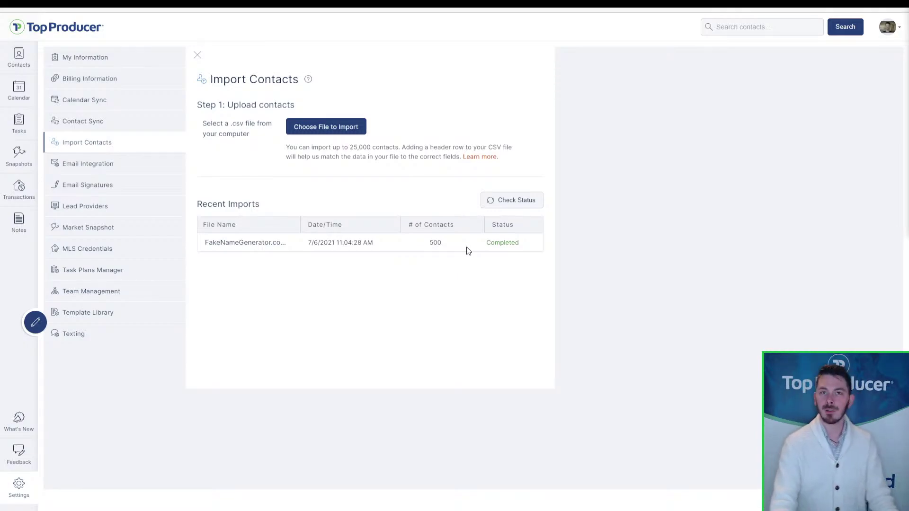
pyautogui.click(510, 206)
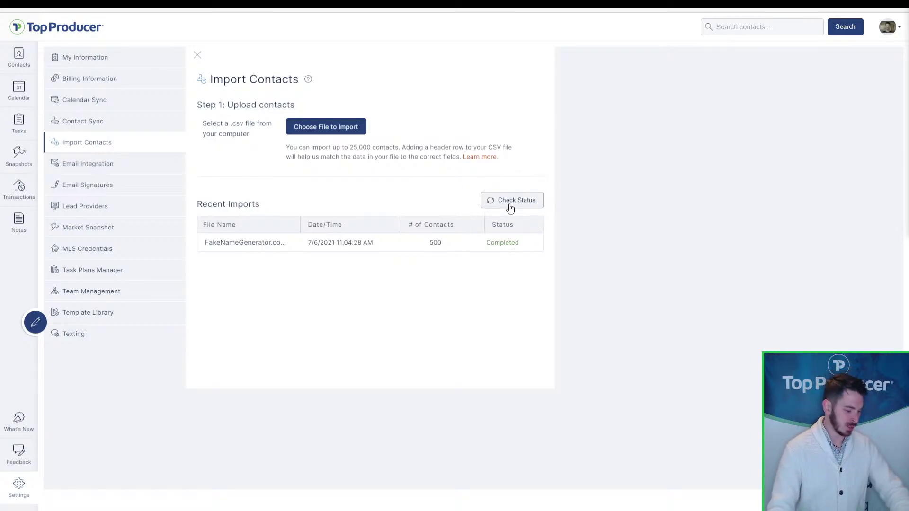
pyautogui.click(510, 207)
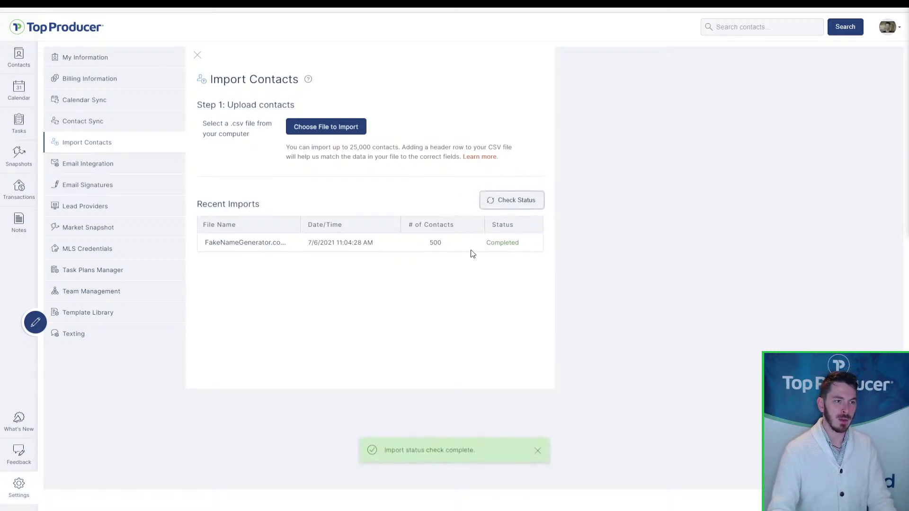
pyautogui.click(491, 253)
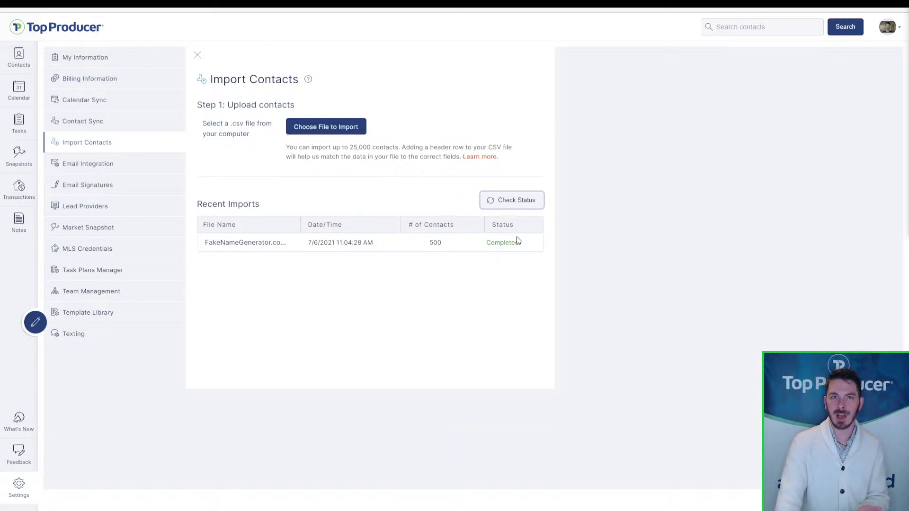
# - Filter Contacts to Future status and open the first contact's details
pyautogui.click(18, 60)
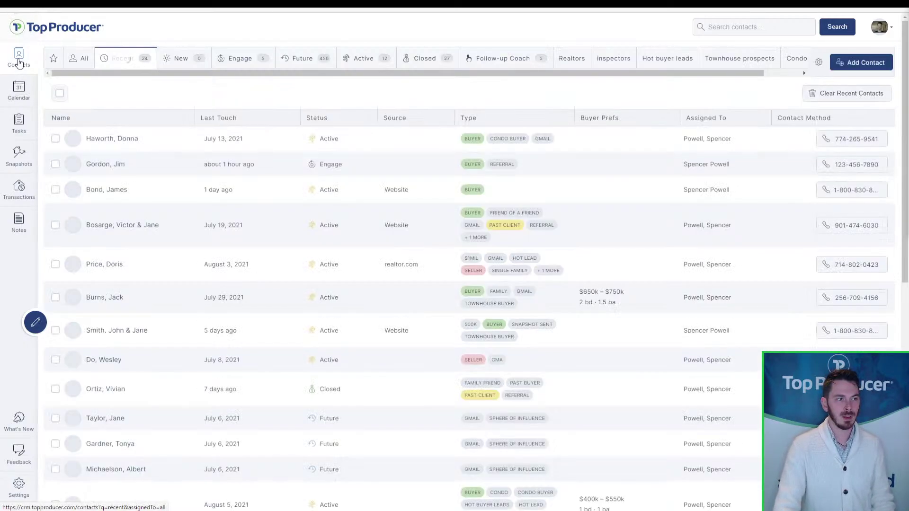
pyautogui.click(315, 63)
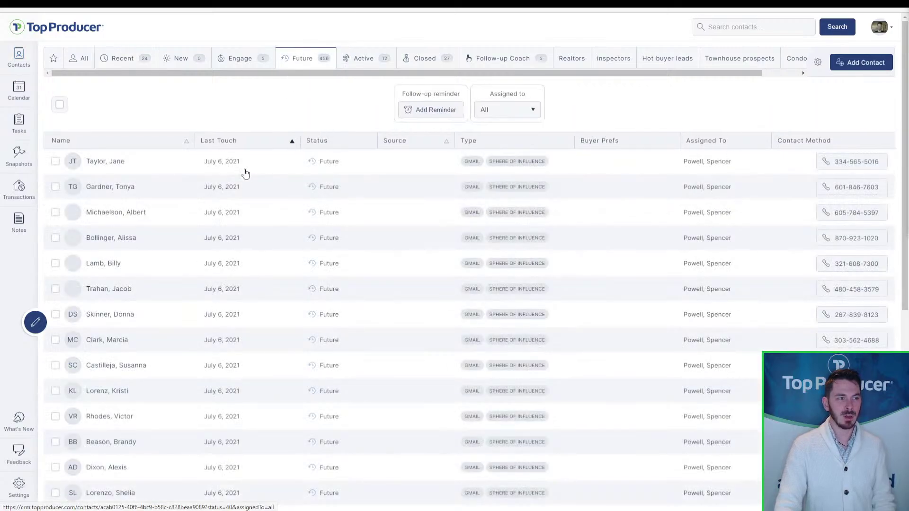
pyautogui.click(114, 166)
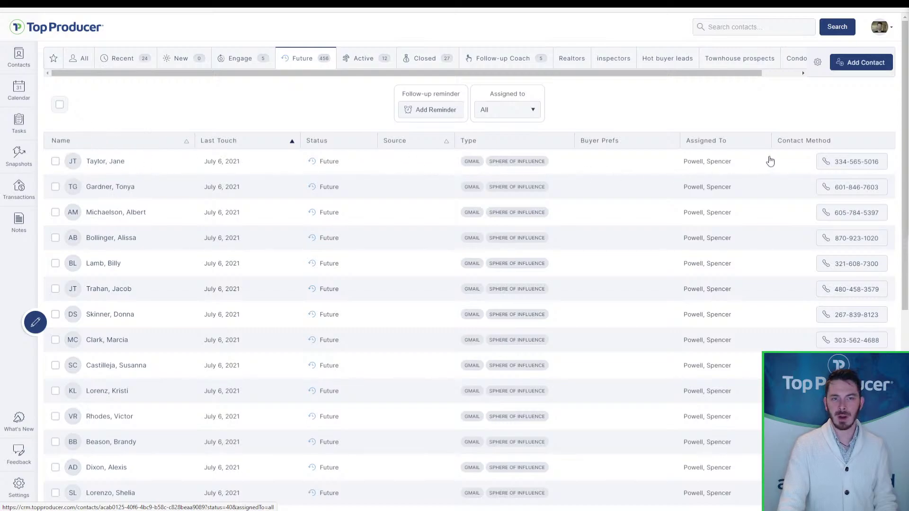
pyautogui.click(211, 166)
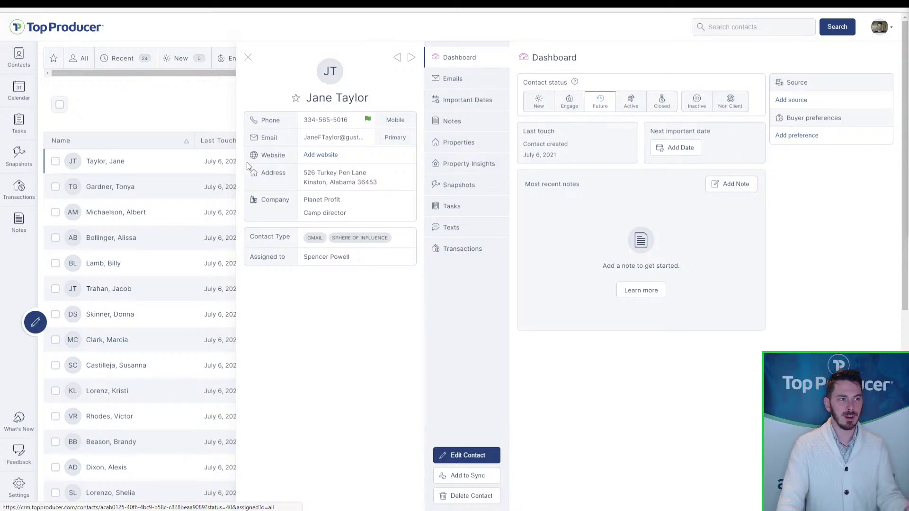
pyautogui.click(324, 122)
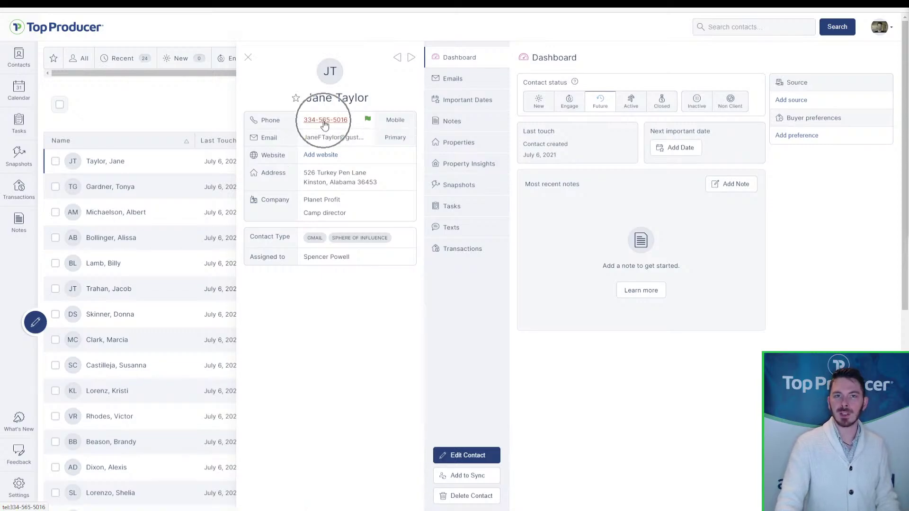
pyautogui.click(269, 128)
pyautogui.click(324, 127)
pyautogui.click(324, 127)
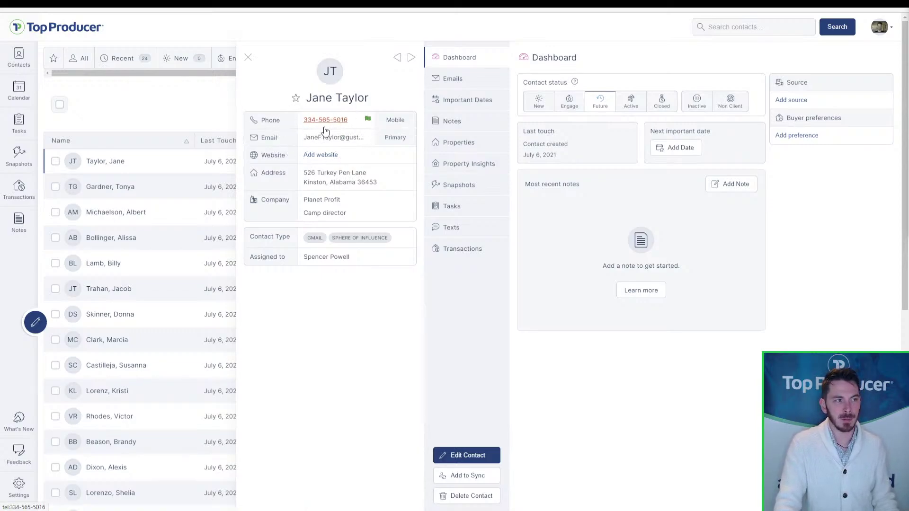
pyautogui.click(324, 127)
pyautogui.click(300, 139)
pyautogui.click(299, 173)
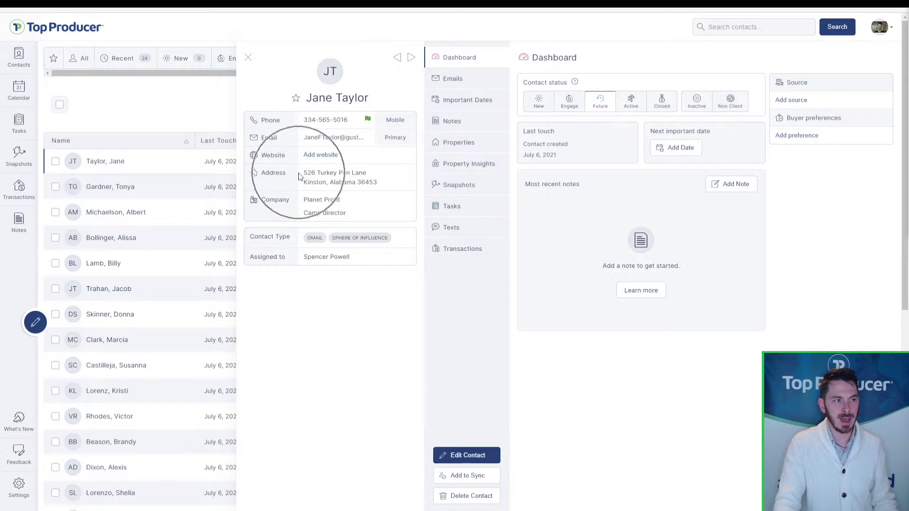
pyautogui.click(305, 97)
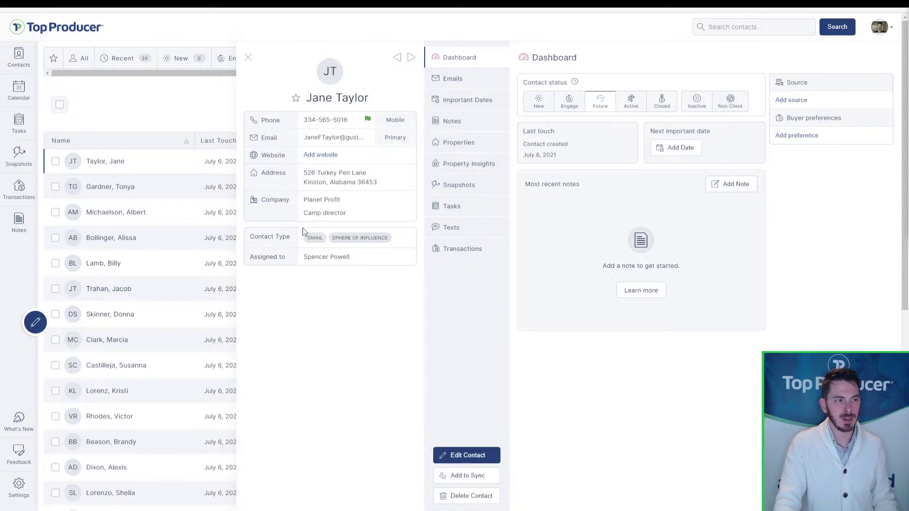
pyautogui.click(309, 238)
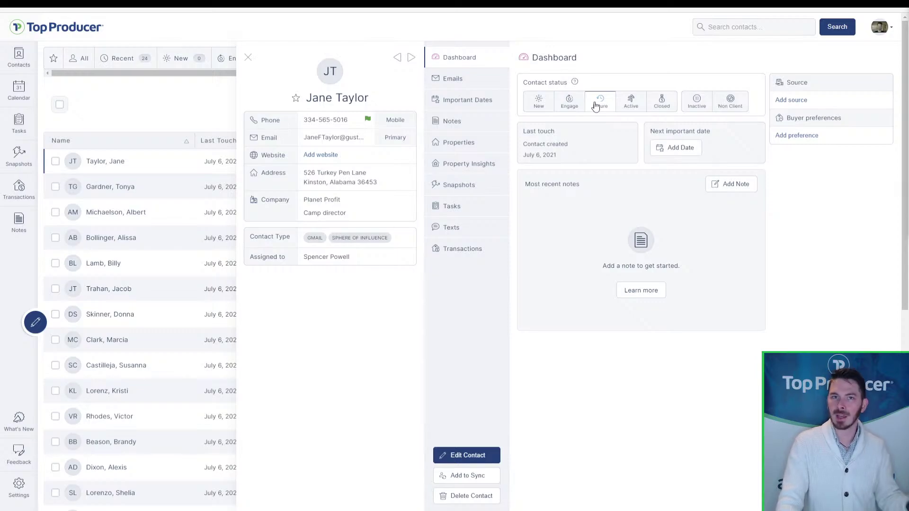
# - Step through the next several contacts' details, then close the panel to show the list
pyautogui.click(412, 60)
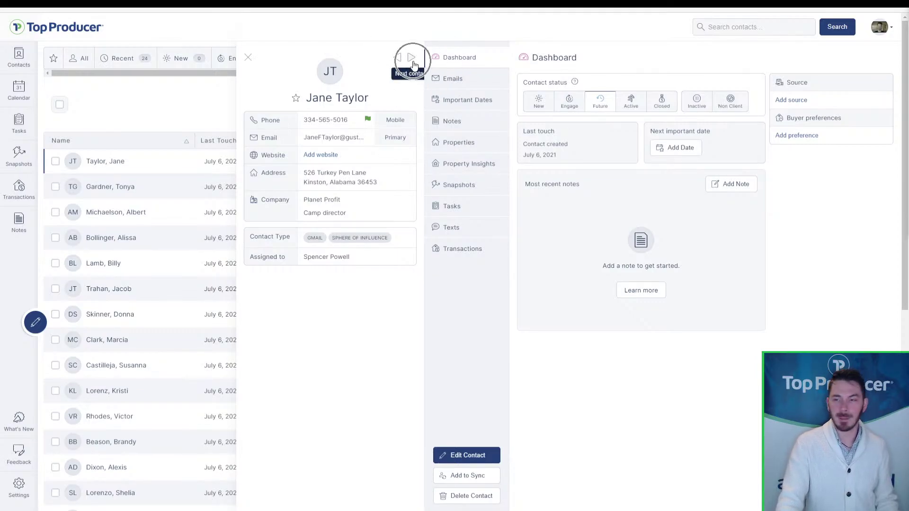
pyautogui.click(413, 61)
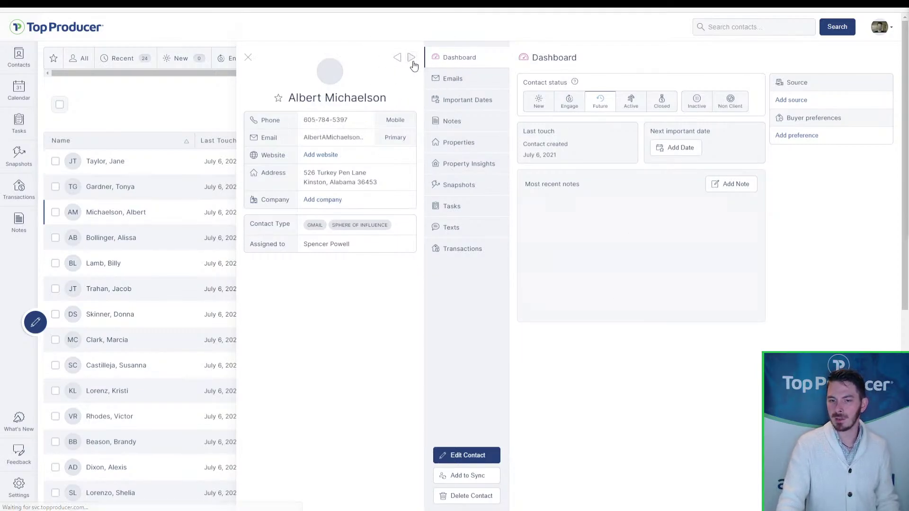
pyautogui.click(412, 59)
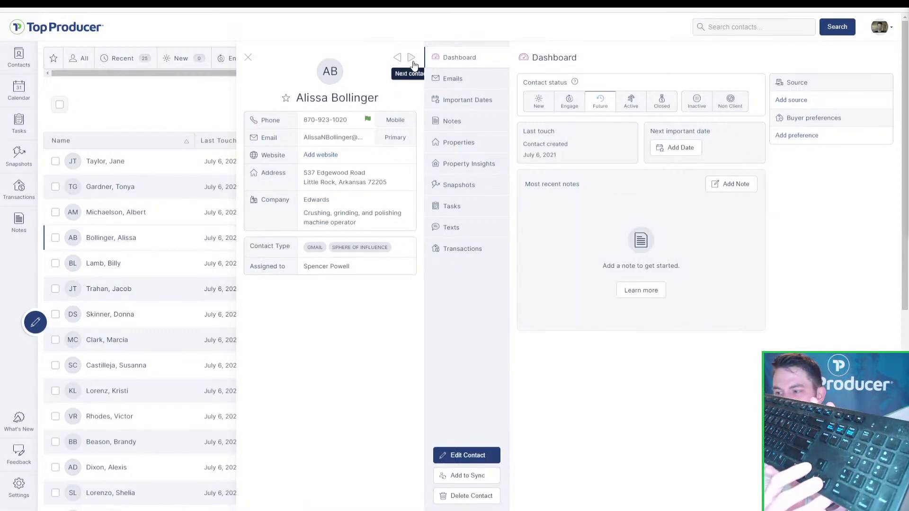
pyautogui.click(411, 57)
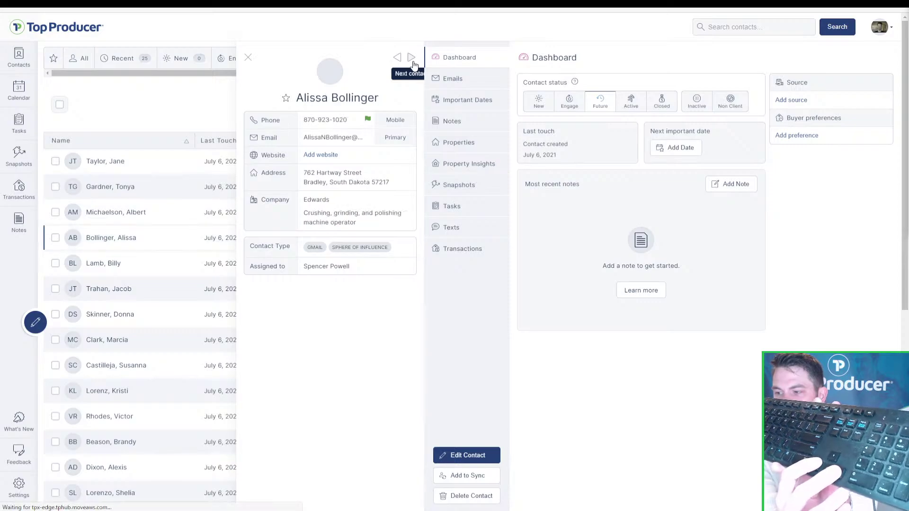
pyautogui.click(412, 58)
pyautogui.click(411, 57)
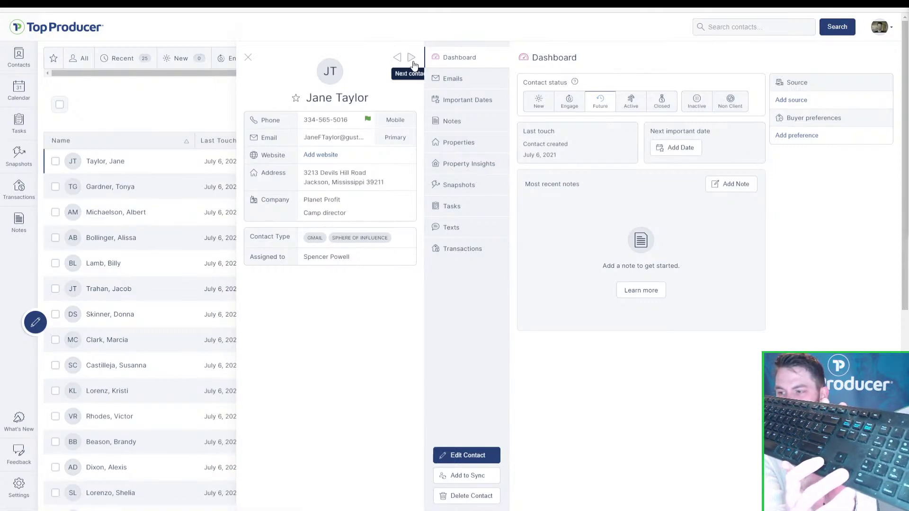
pyautogui.click(412, 57)
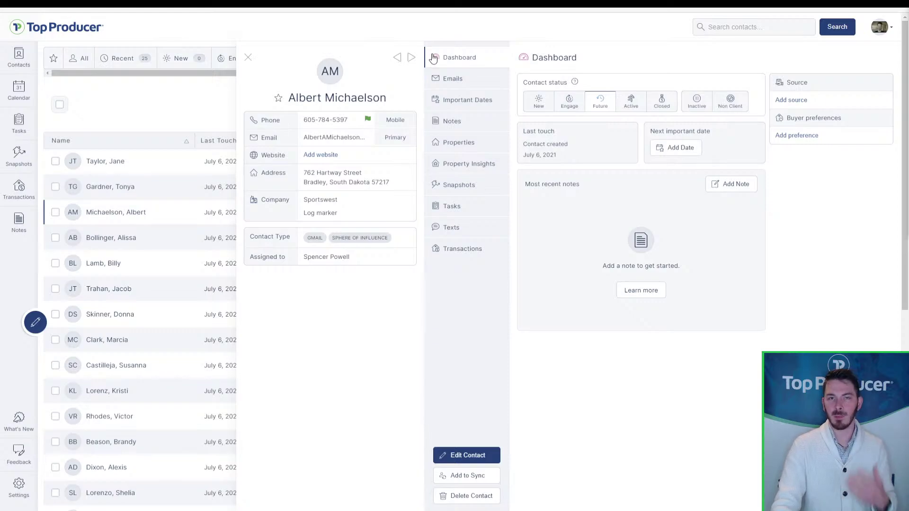
pyautogui.click(248, 59)
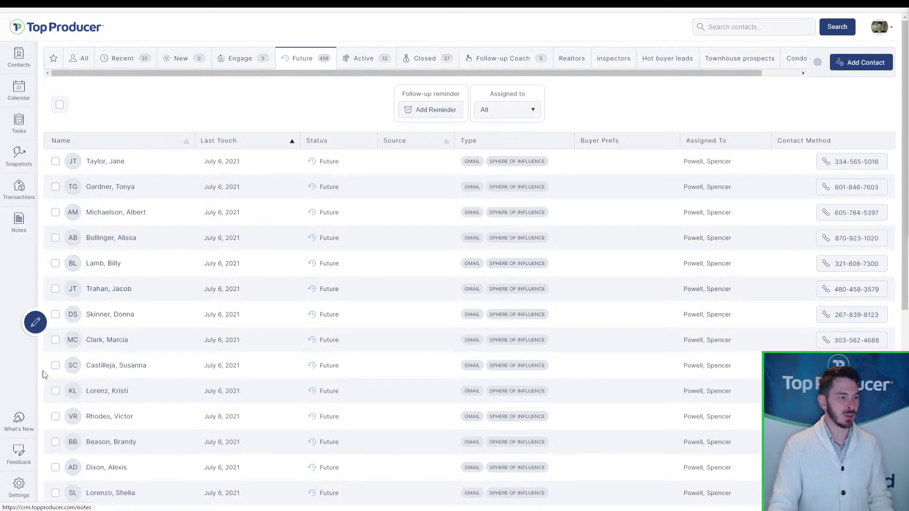
pyautogui.click(18, 483)
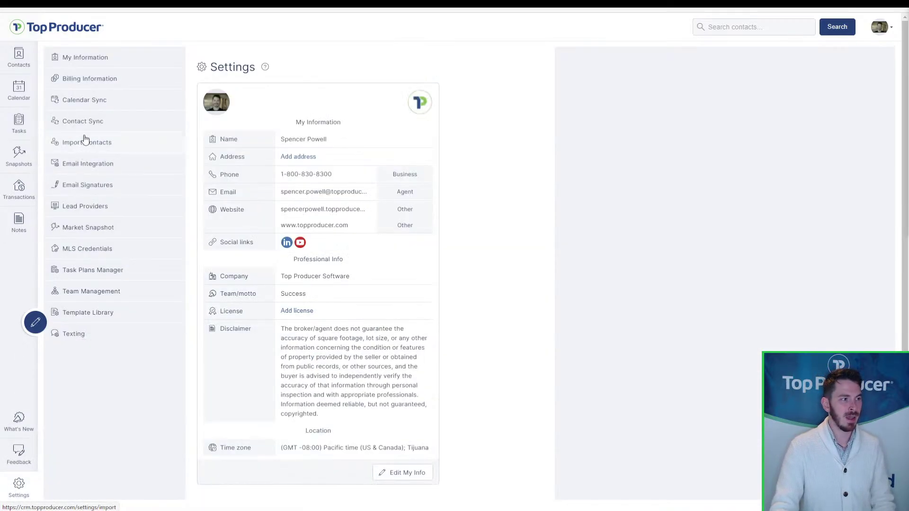
# - Delete the synced email account under Settings > Contact Sync, confirming on the second attempt
pyautogui.click(92, 127)
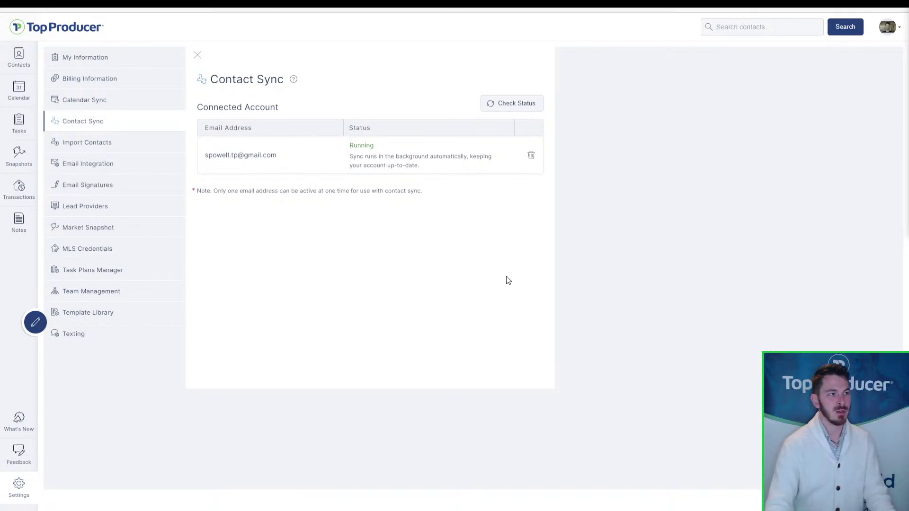
pyautogui.click(530, 155)
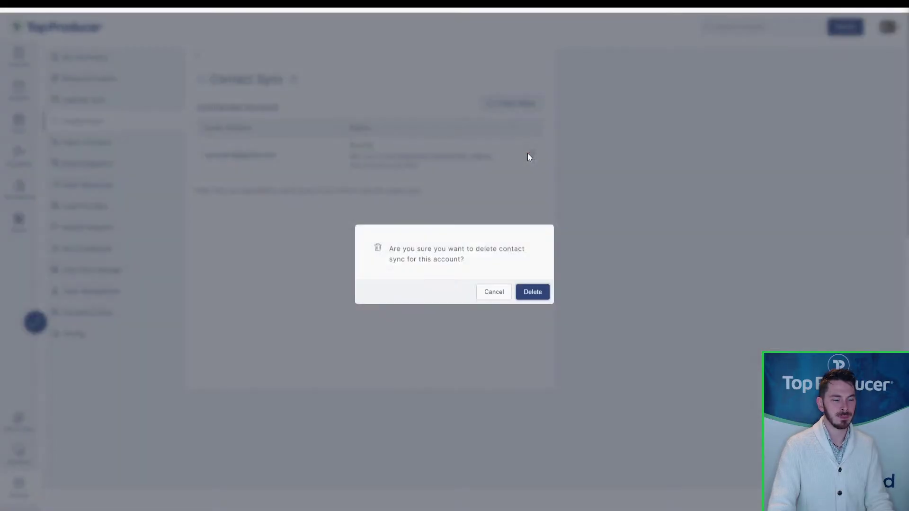
pyautogui.click(497, 292)
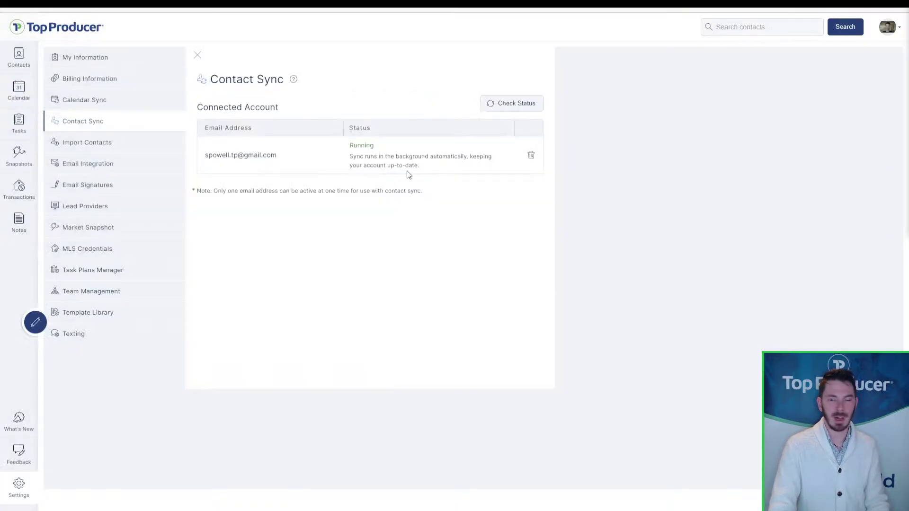
pyautogui.click(532, 155)
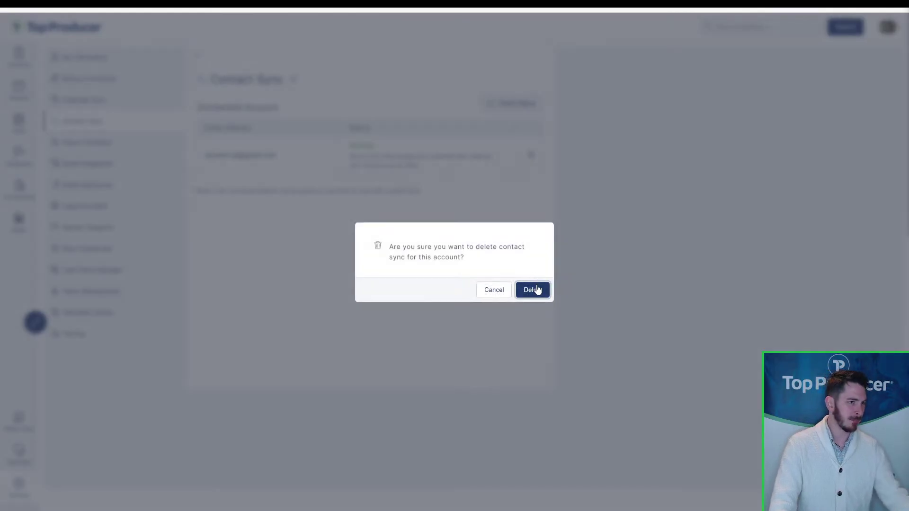
pyautogui.click(533, 290)
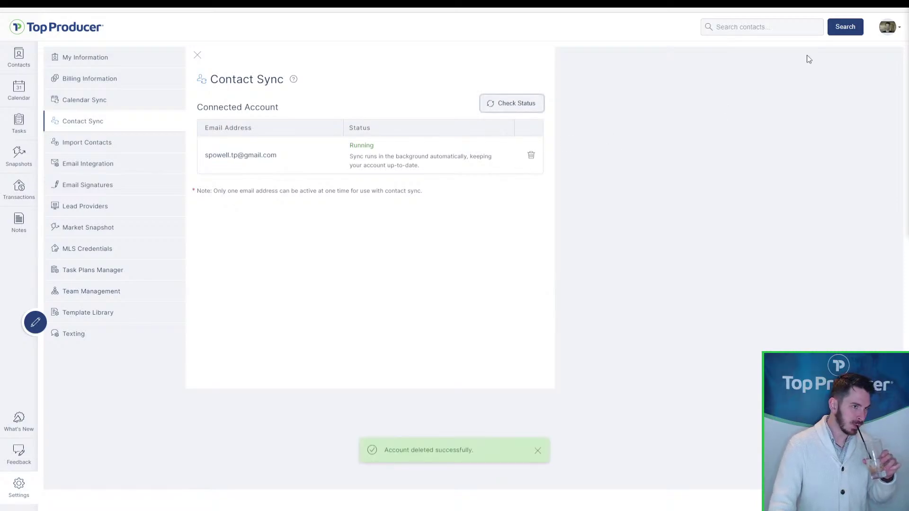
pyautogui.click(887, 28)
# - Sign out, sign back in with the saved credentials, and reopen Settings > Contact Sync
pyautogui.click(848, 119)
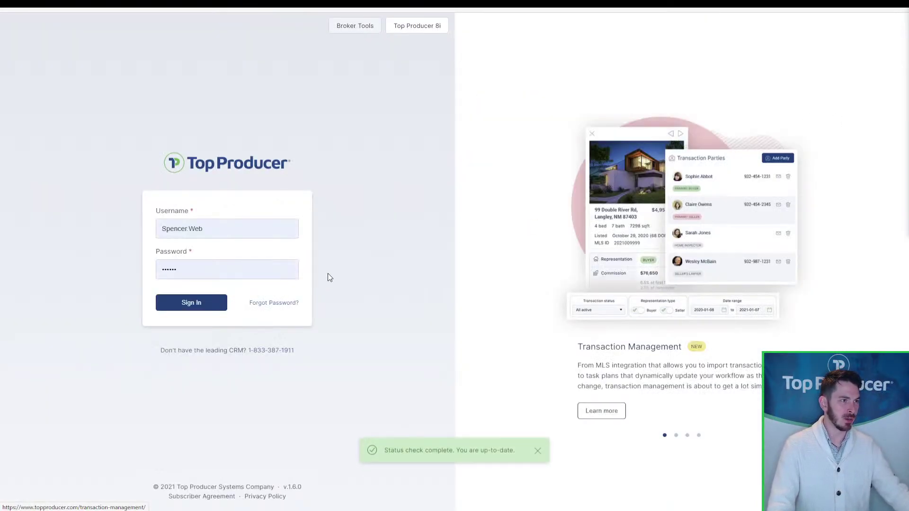
pyautogui.click(188, 302)
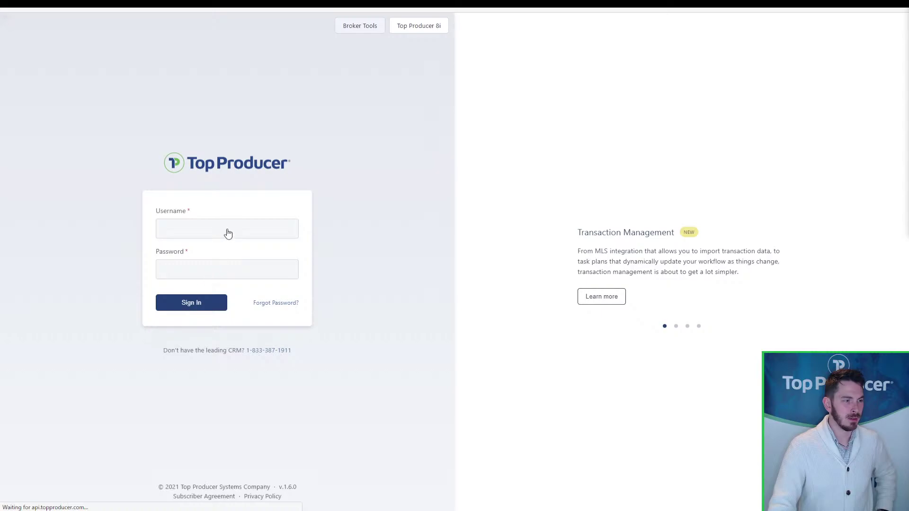
pyautogui.click(227, 229)
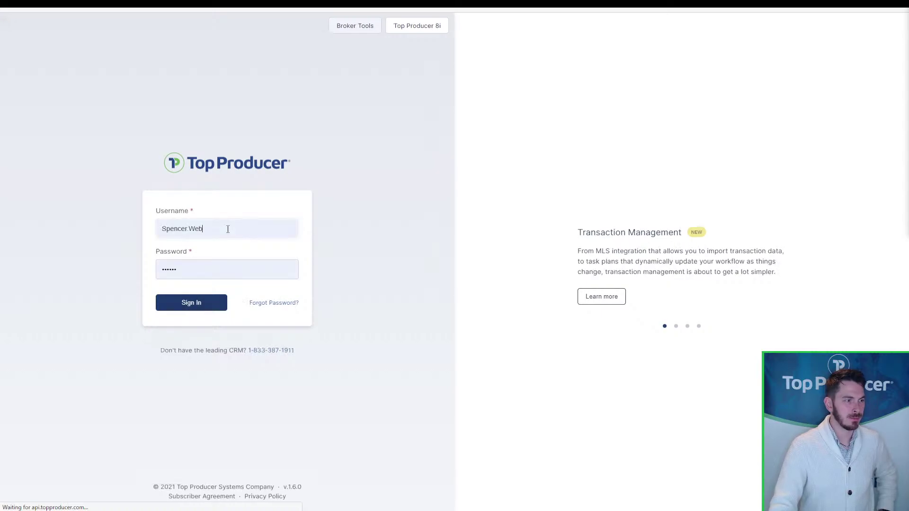
pyautogui.click(198, 303)
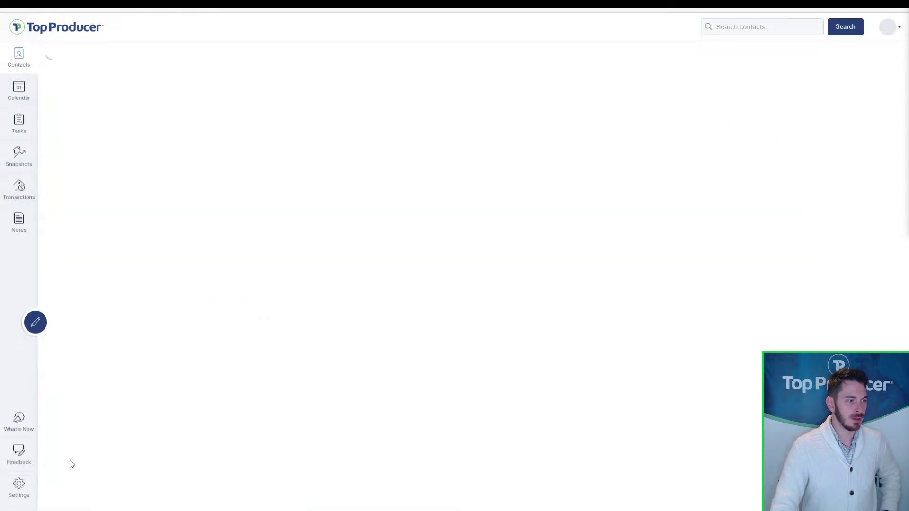
pyautogui.click(18, 488)
pyautogui.click(124, 124)
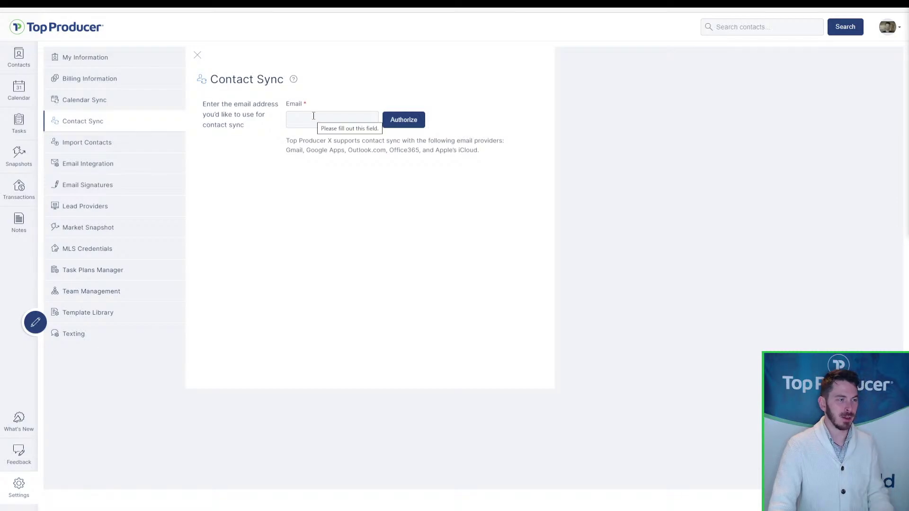
# - Fill the Contact Sync email field with the saved Gmail address from autofill
pyautogui.click(313, 116)
pyautogui.click(319, 121)
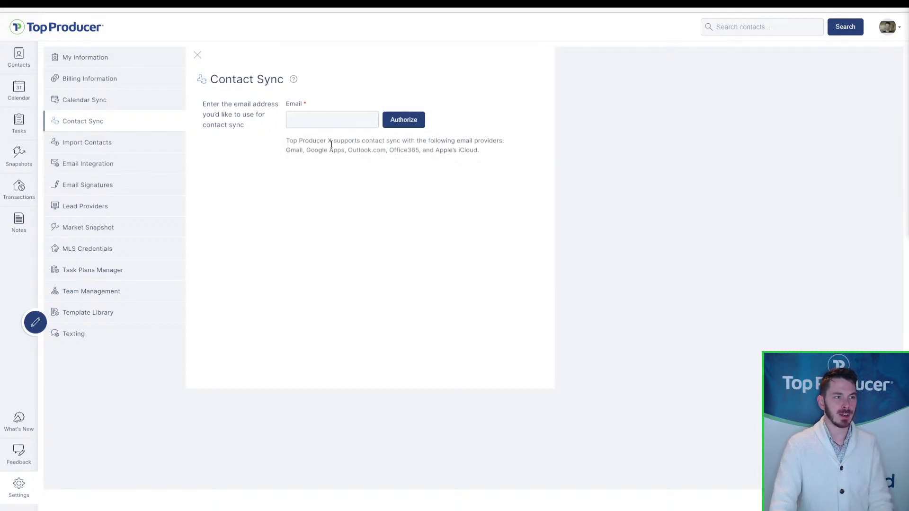
pyautogui.press('ctrl')
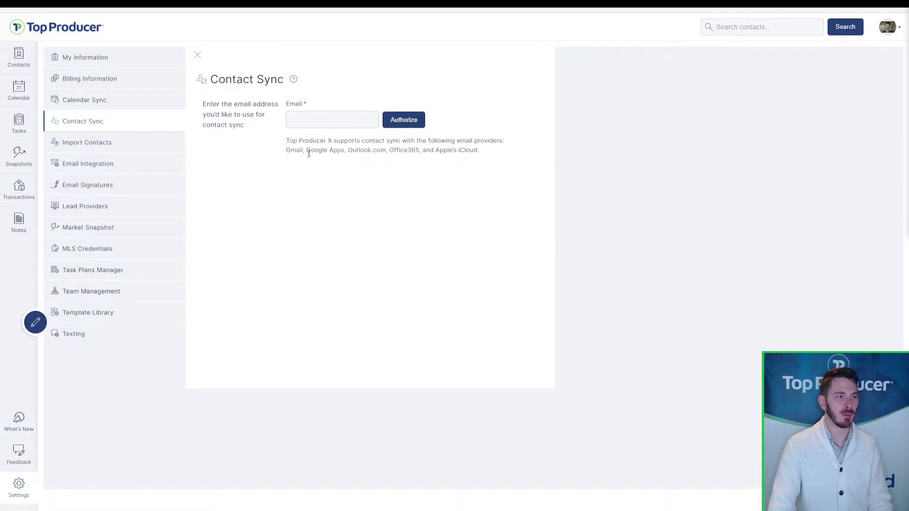
pyautogui.press('ctrl')
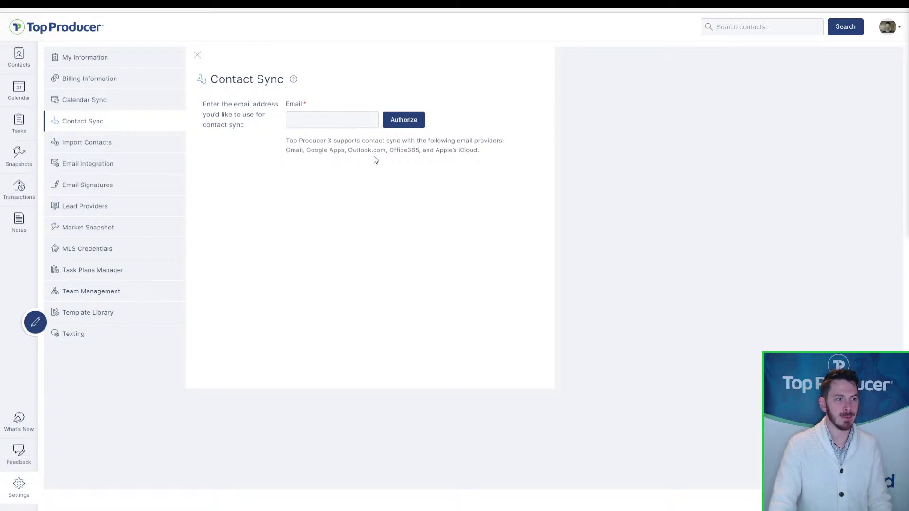
pyautogui.press('ctrl')
pyautogui.press('ctrl')
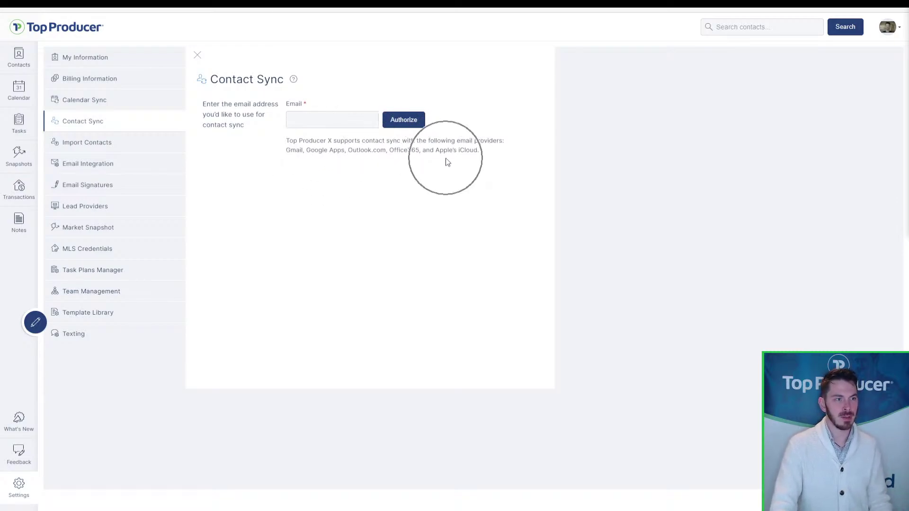
pyautogui.click(343, 124)
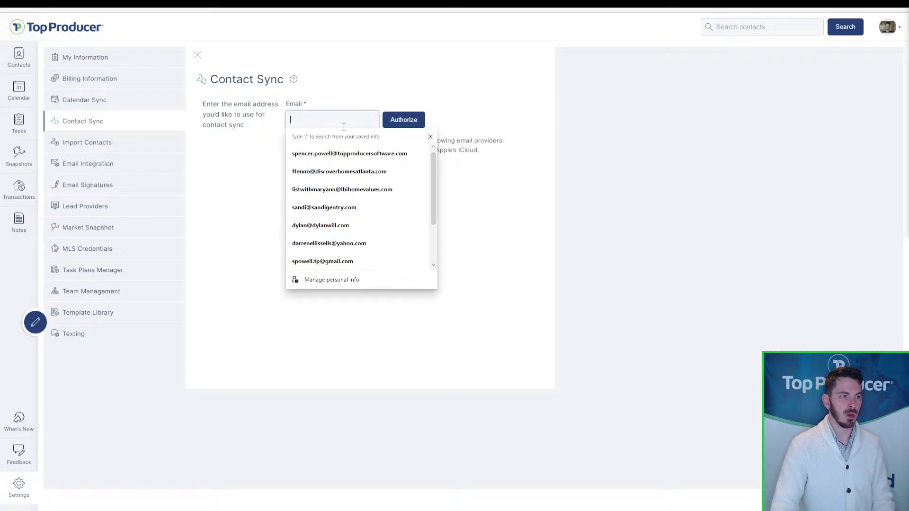
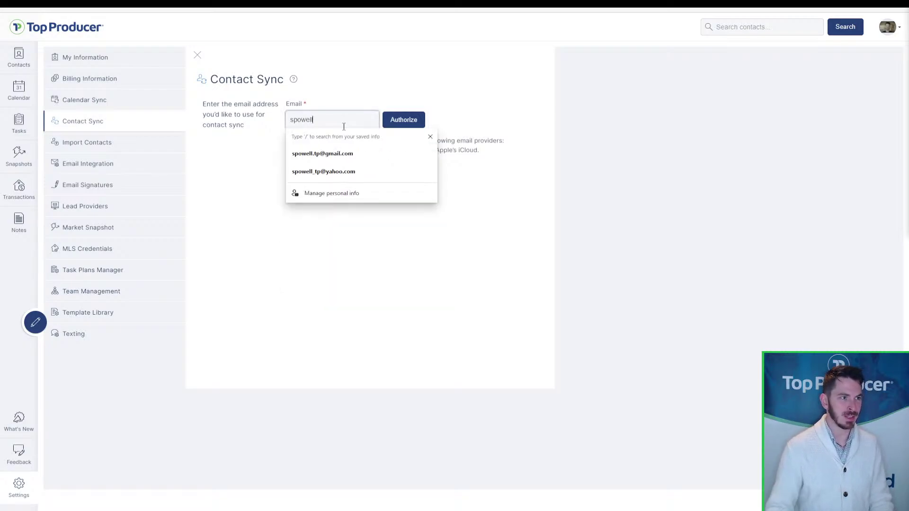
pyautogui.click(328, 154)
pyautogui.press('ctrl')
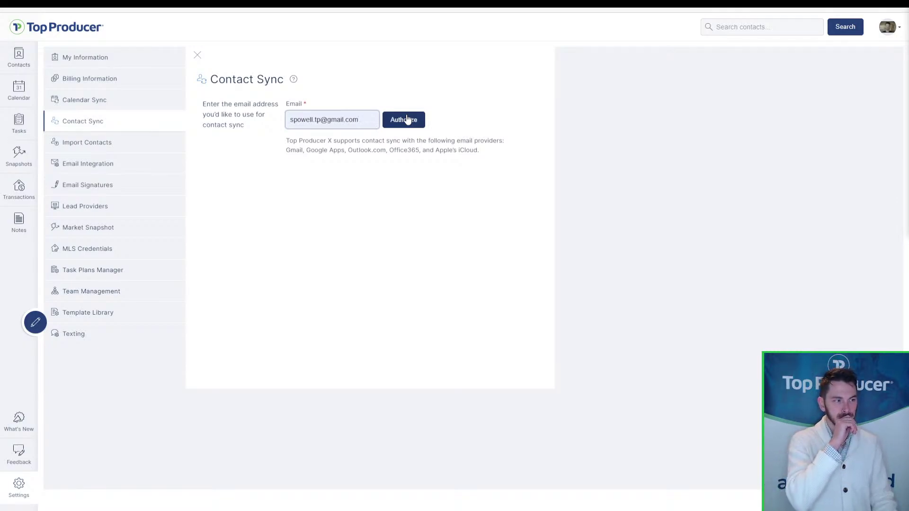
# - Try changing the address's domain to icloud.com, then restore the saved Gmail address
pyautogui.click(350, 119)
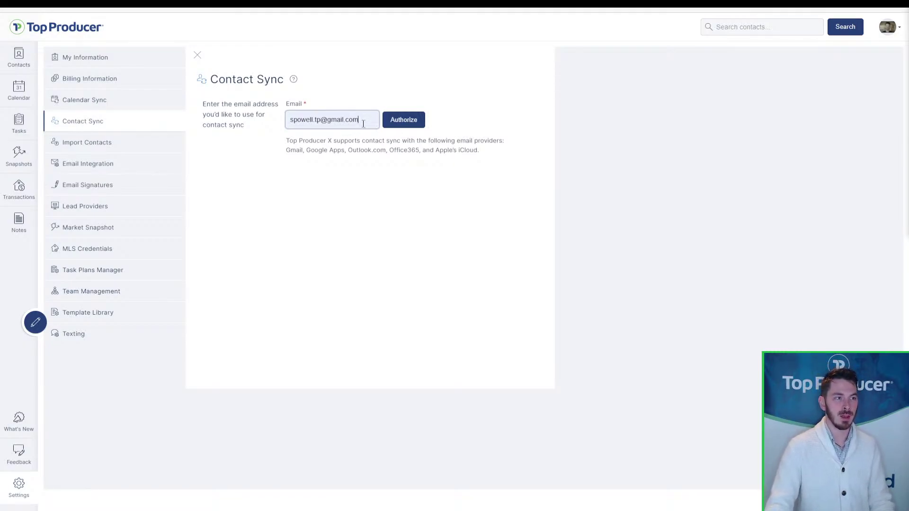
pyautogui.moveTo(362, 120); pyautogui.dragTo(327, 122)
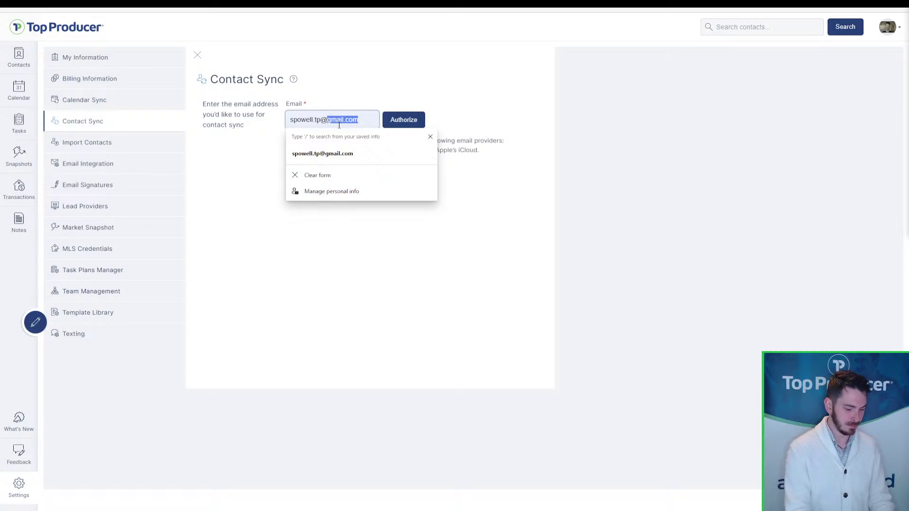
pyautogui.write('icloud.com')
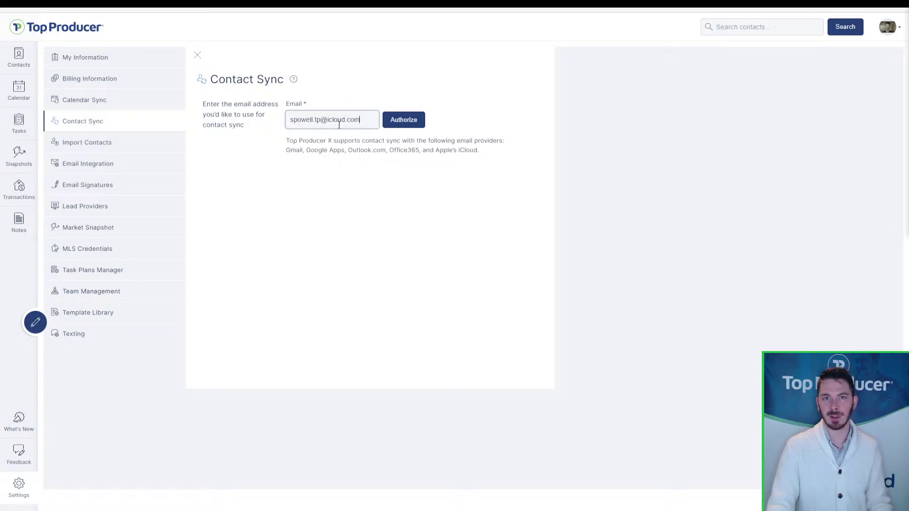
pyautogui.moveTo(361, 119); pyautogui.dragTo(327, 120)
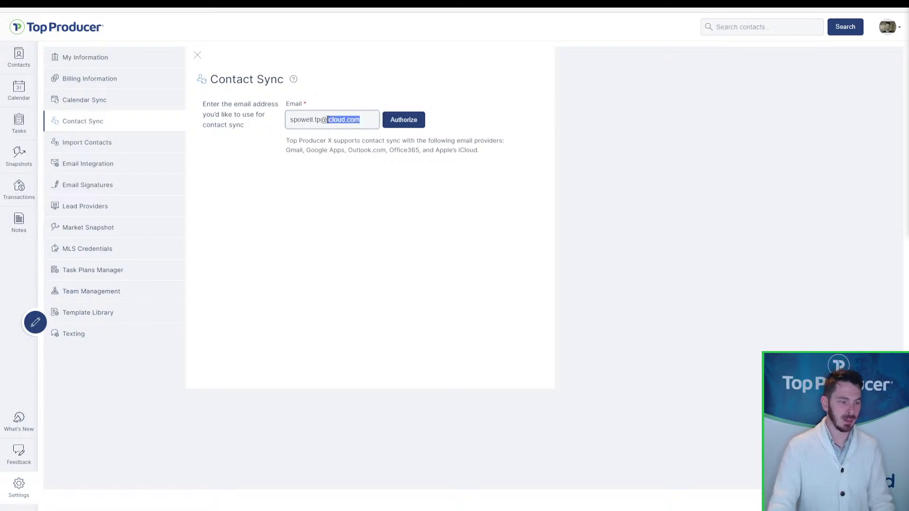
pyautogui.write('gma')
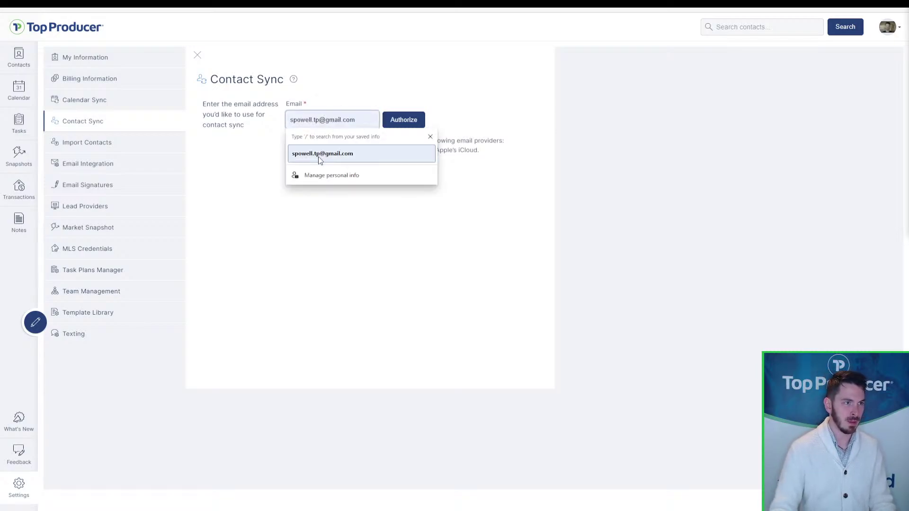
pyautogui.click(319, 156)
# - Authorize Contact Sync with the Google account and grant Top Producer CRM access
pyautogui.click(408, 125)
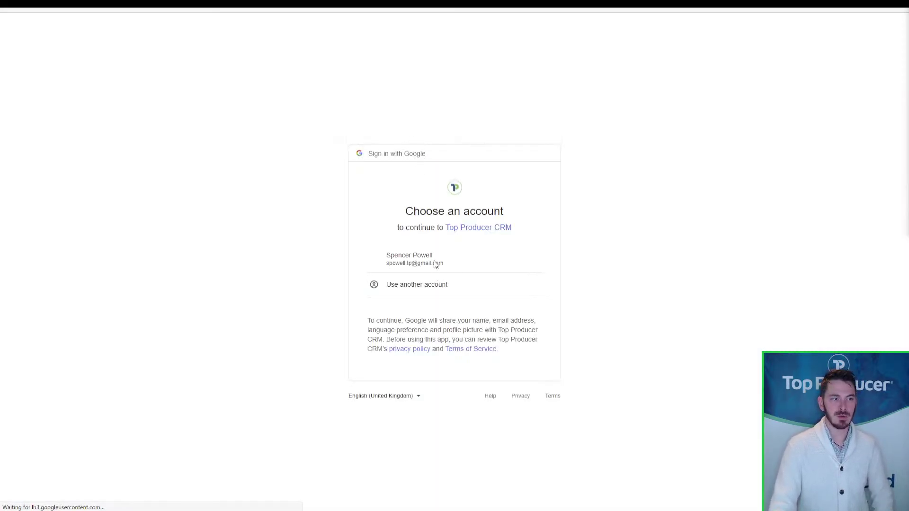
pyautogui.click(432, 257)
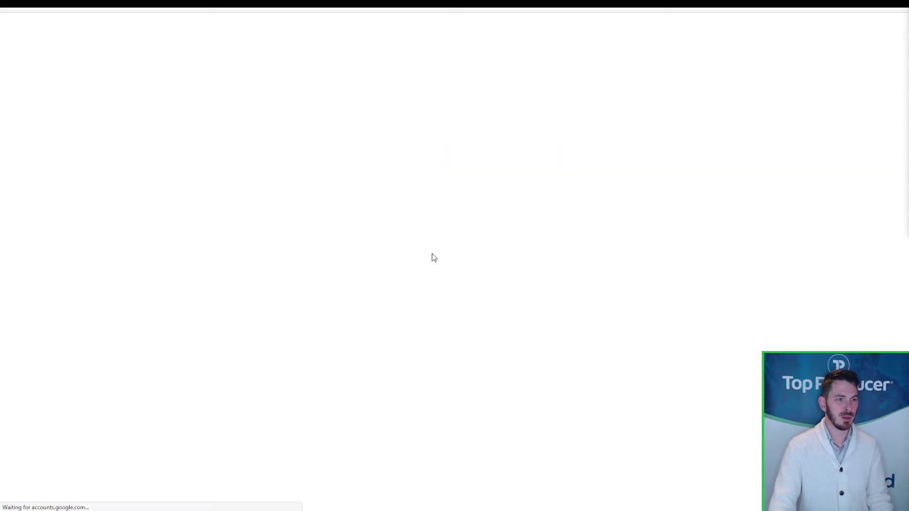
pyautogui.press('ctrl')
pyautogui.press('ctrl')
pyautogui.press('ctrl')
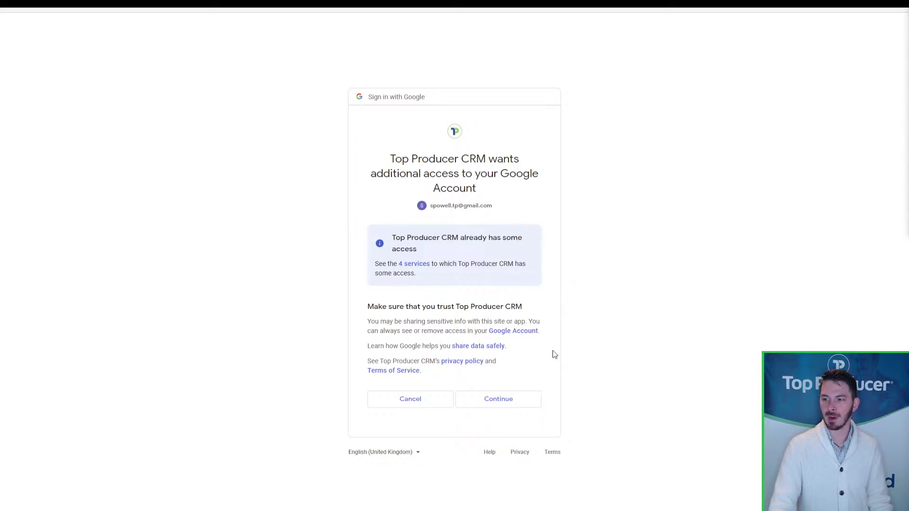
pyautogui.click(479, 407)
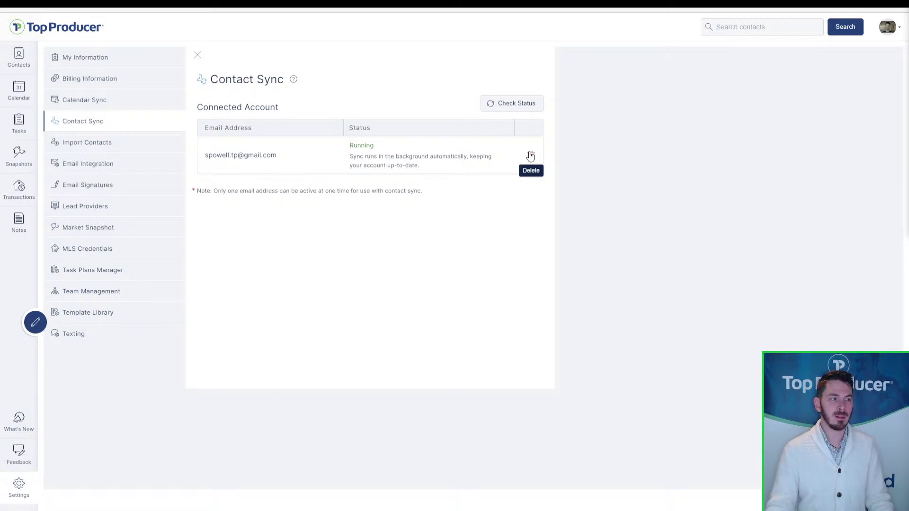
pyautogui.click(250, 170)
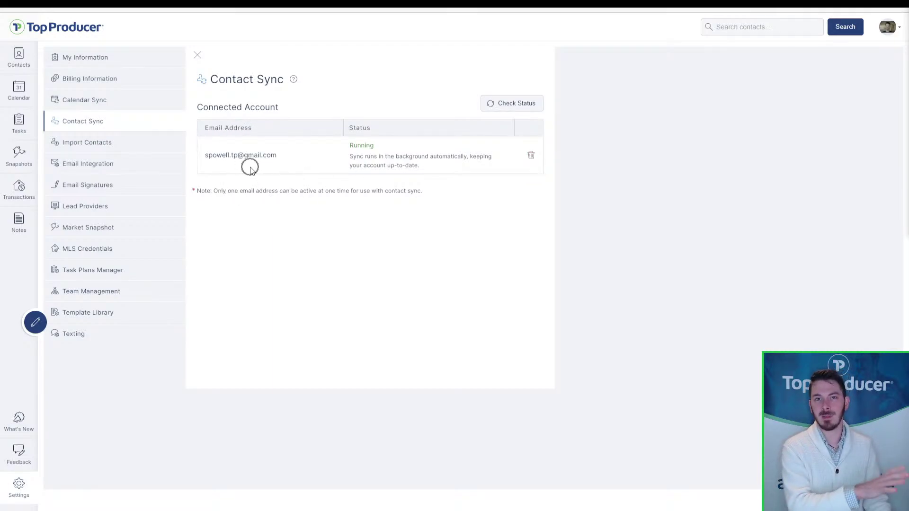
pyautogui.click(252, 170)
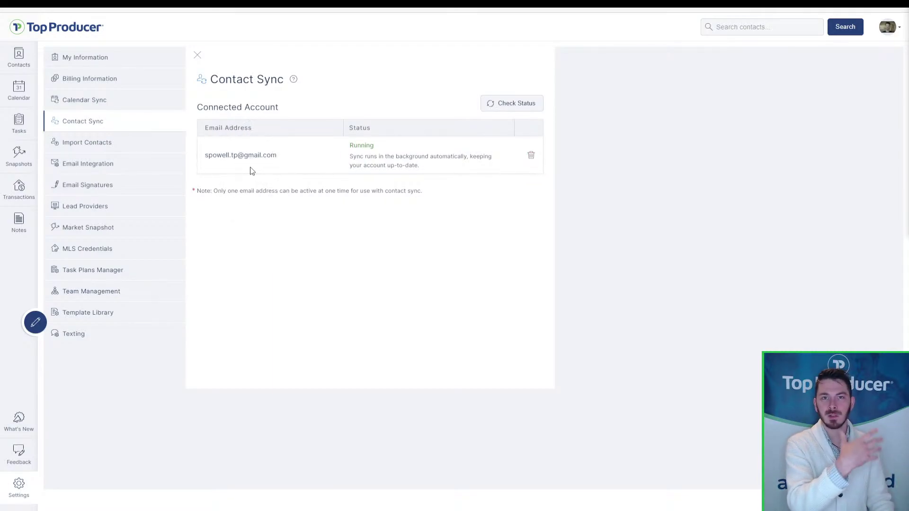
pyautogui.click(252, 170)
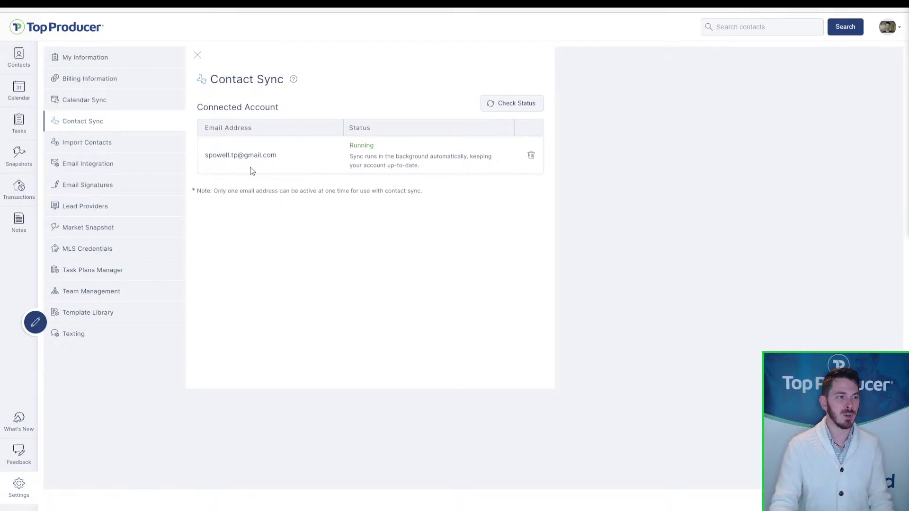
pyautogui.click(251, 171)
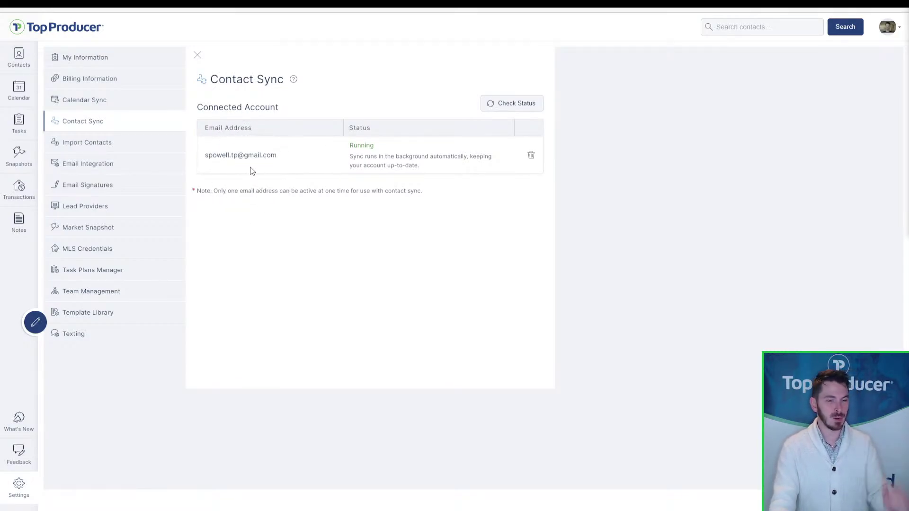
pyautogui.click(251, 170)
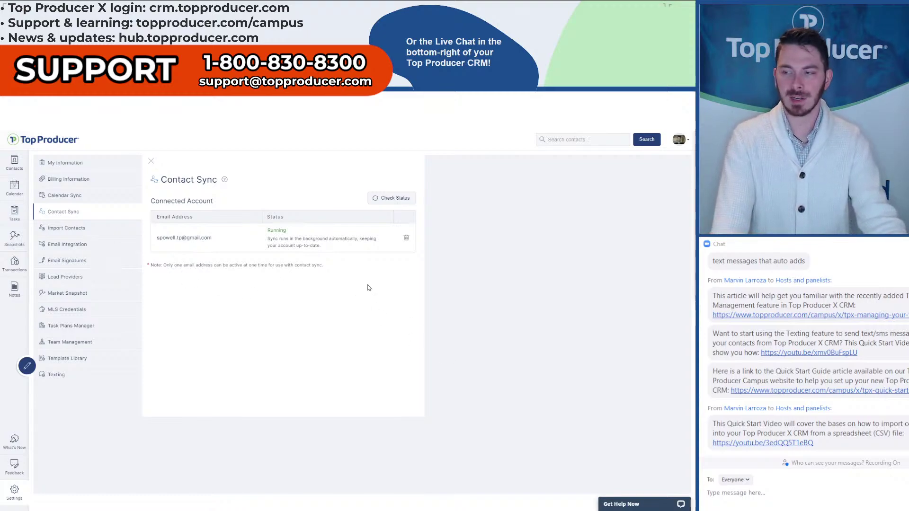
# - Switch the browser to the Google Slides tab with the TPX setup webinar deck
pyautogui.click(238, 243)
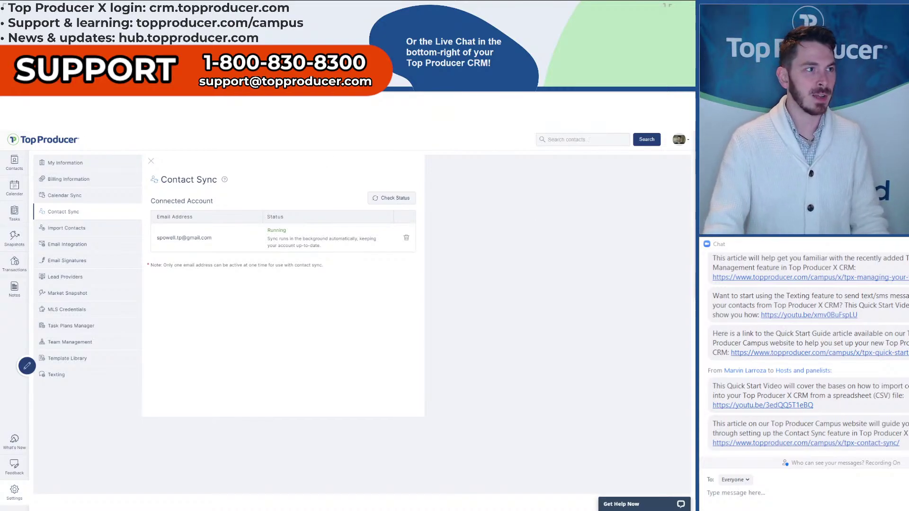
pyautogui.click(52, 102)
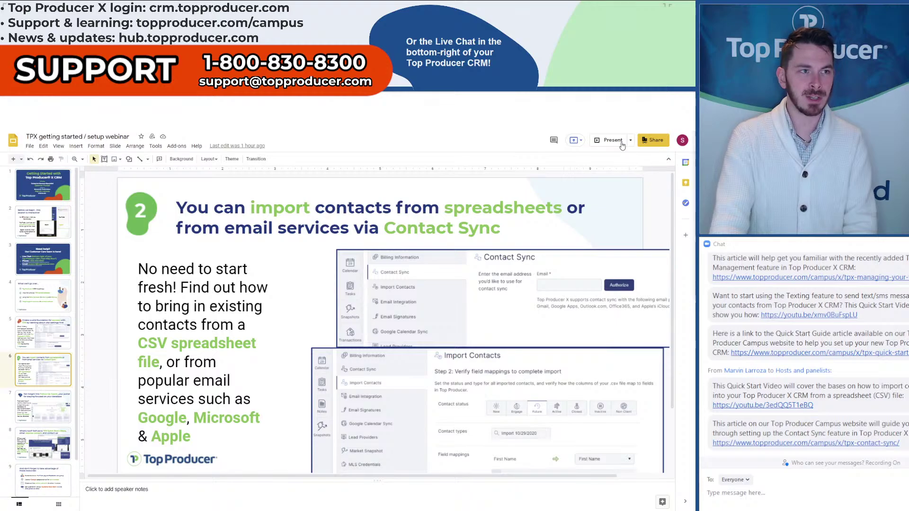
# - Present the Follow-Up Coach slide full screen, exit it, and go back to the Top Producer tab
pyautogui.press('Down')
pyautogui.click(608, 143)
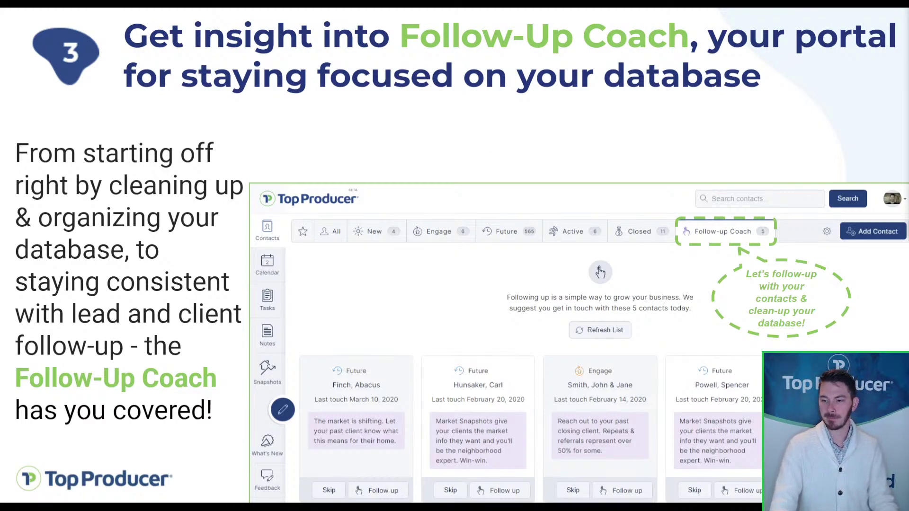
pyautogui.press('Escape')
pyautogui.click(138, 3)
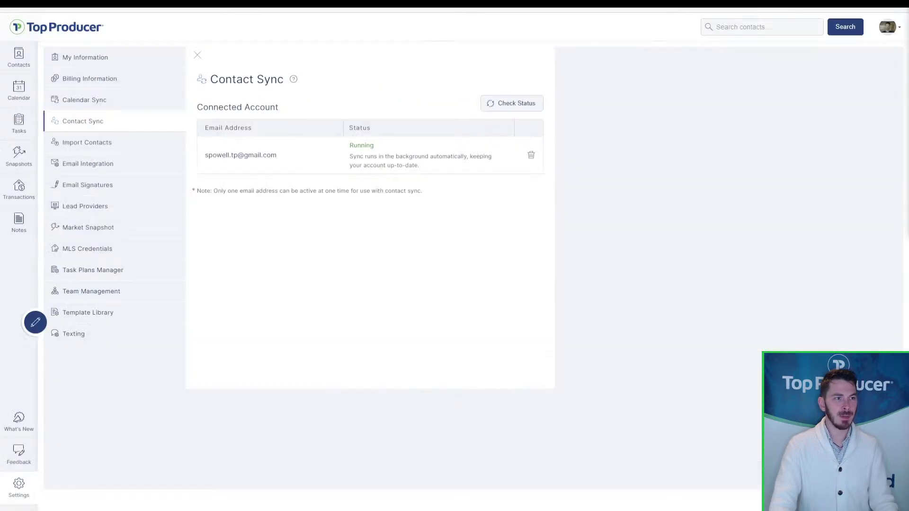
# - Go to Contacts and show the Follow-up Coach suggested contacts
pyautogui.click(18, 58)
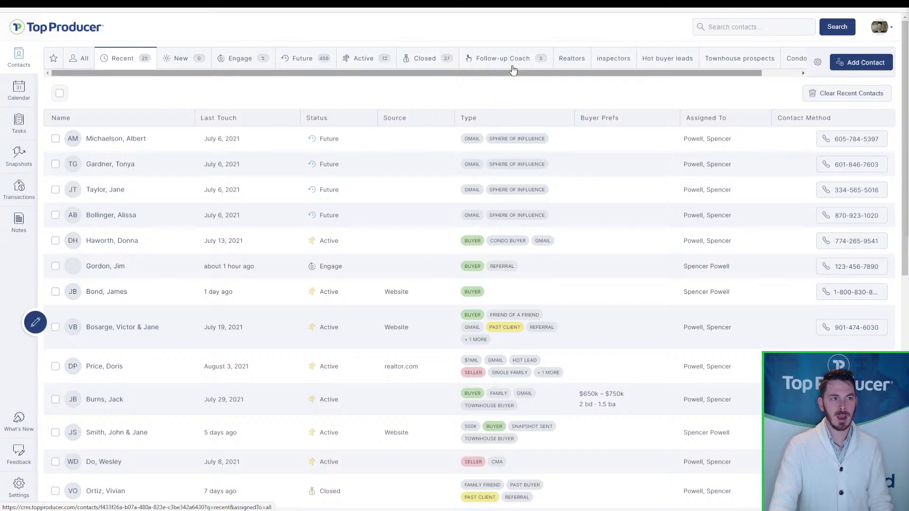
pyautogui.click(516, 62)
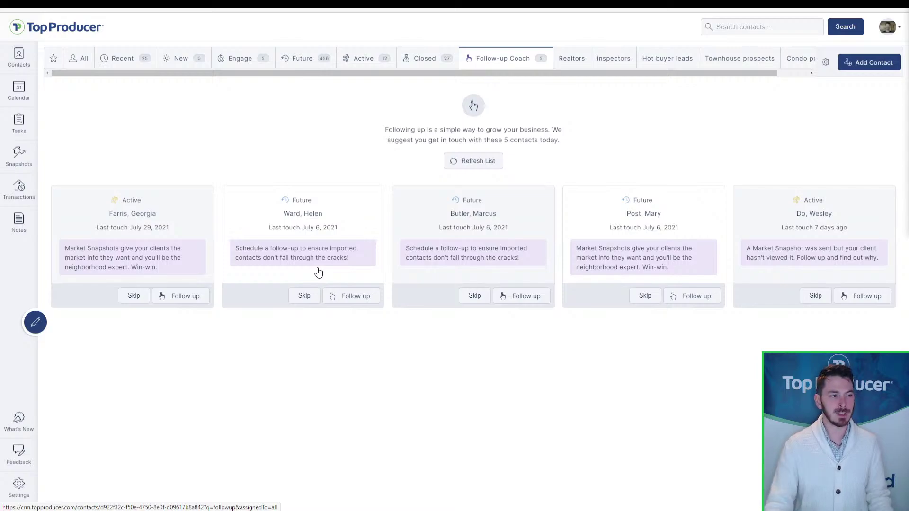
# - Open the contact on the second follow-up card and start editing its details
pyautogui.click(318, 273)
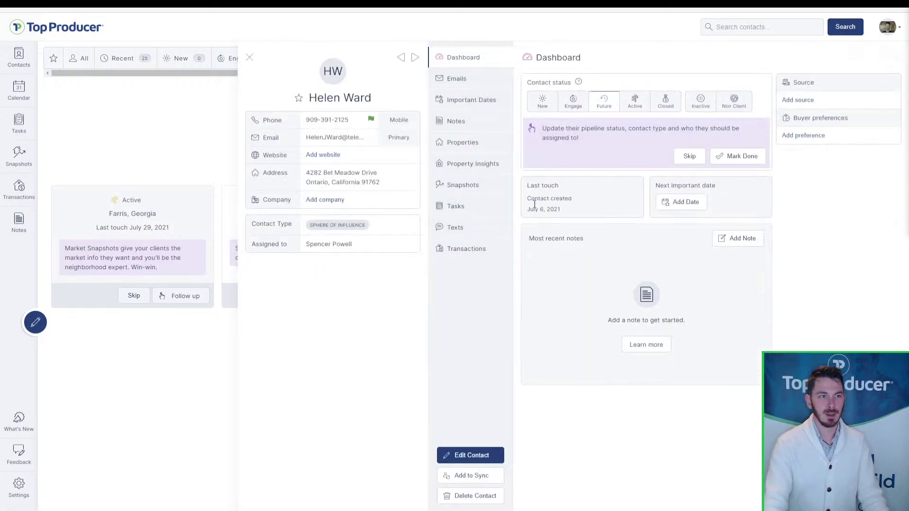
pyautogui.click(596, 148)
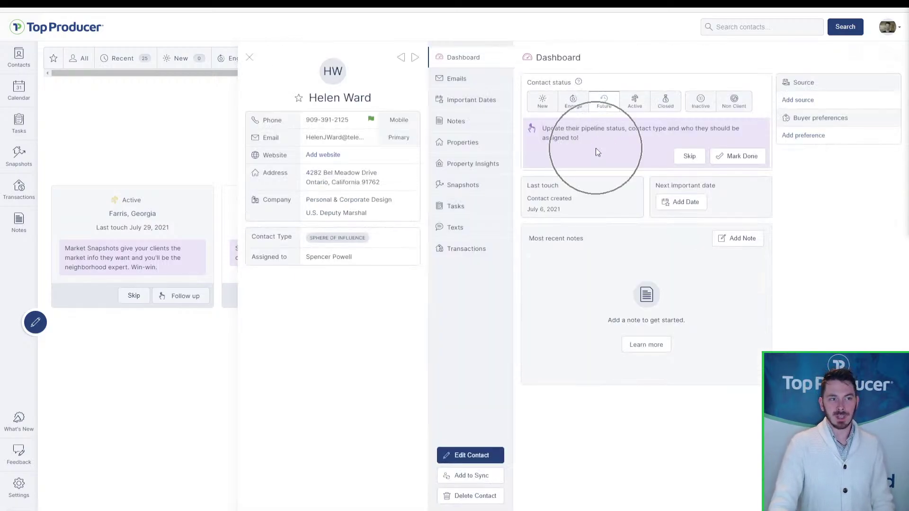
pyautogui.press('ctrl')
pyautogui.press('ctrl')
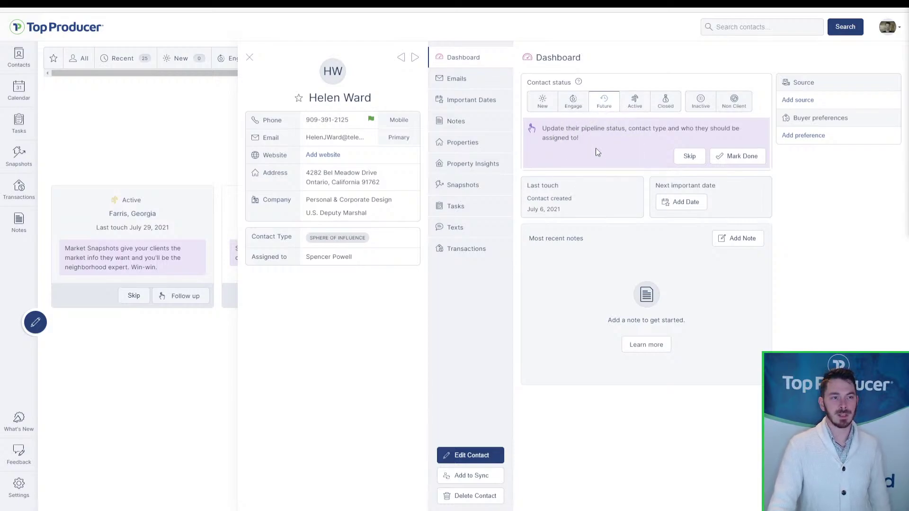
pyautogui.click(482, 461)
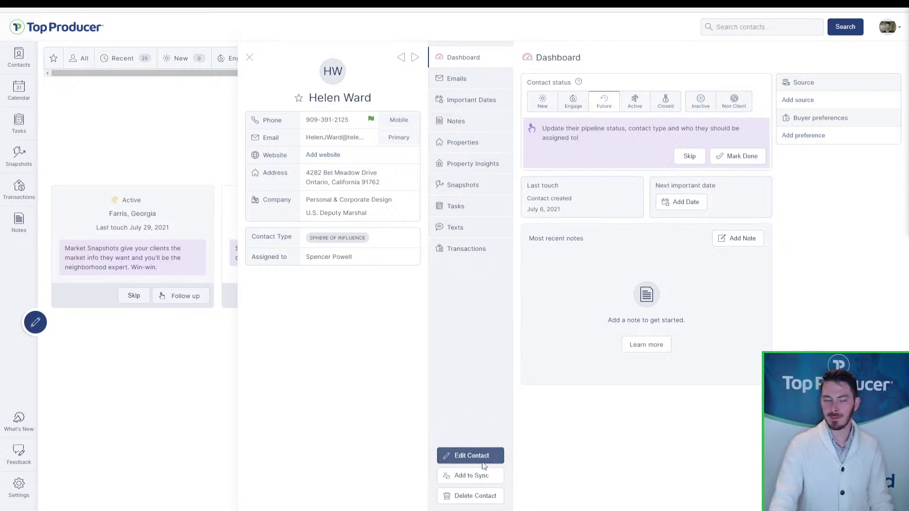
pyautogui.scroll(-10, 490, 488)
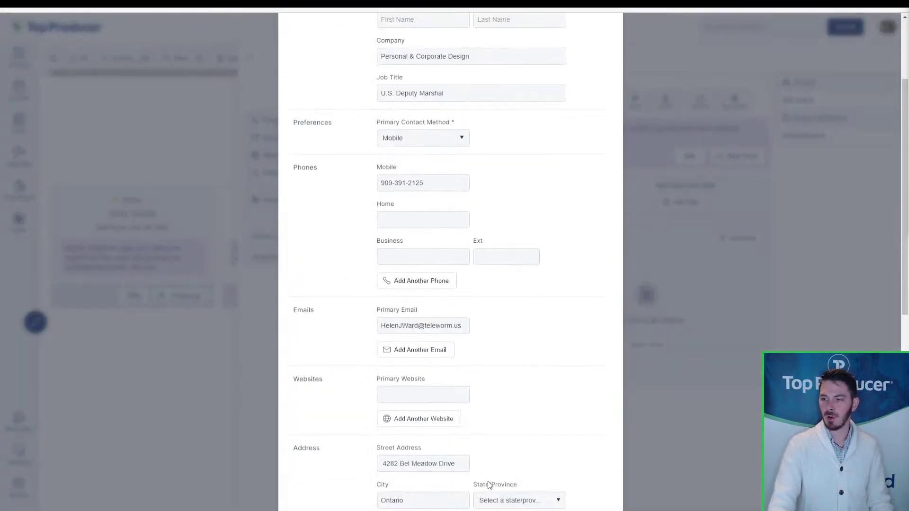
pyautogui.press('ctrl')
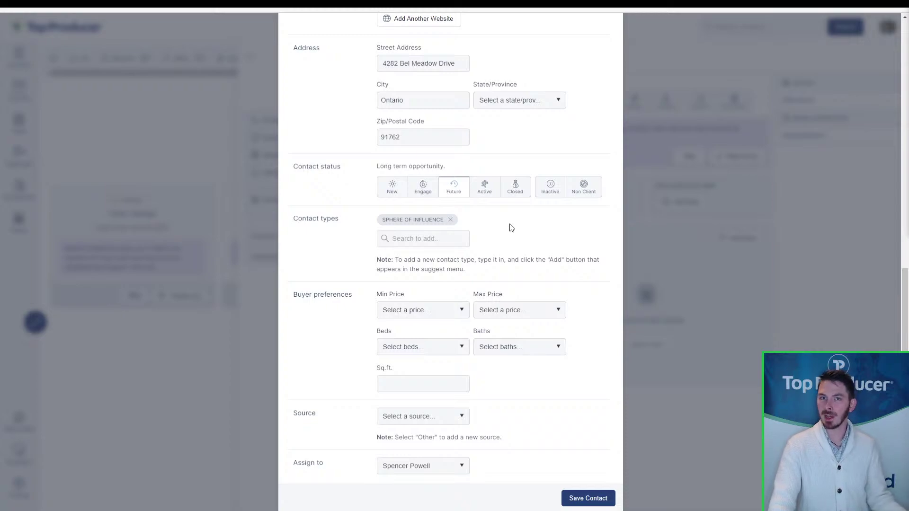
pyautogui.press('ctrl')
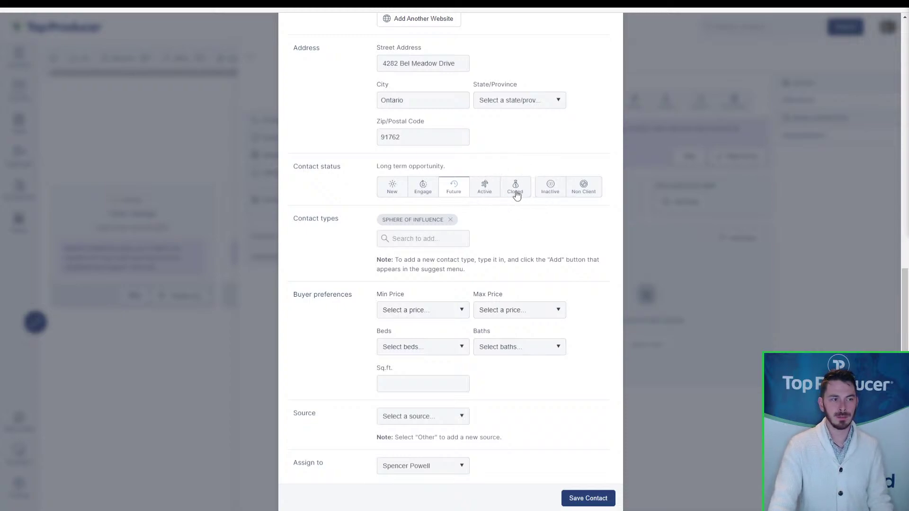
# - Set status to Closed, drop SPHERE OF INFLUENCE, and add Past client and past buyer types
pyautogui.click(517, 193)
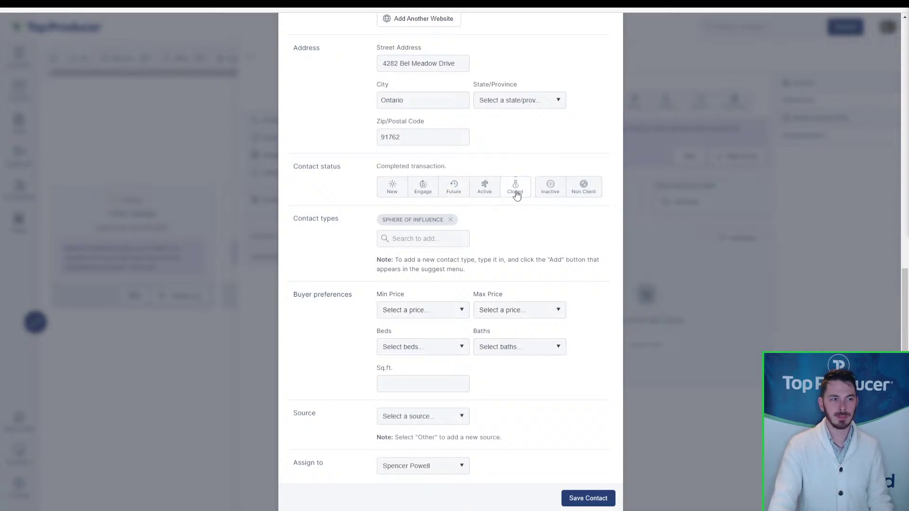
pyautogui.click(450, 220)
pyautogui.click(440, 238)
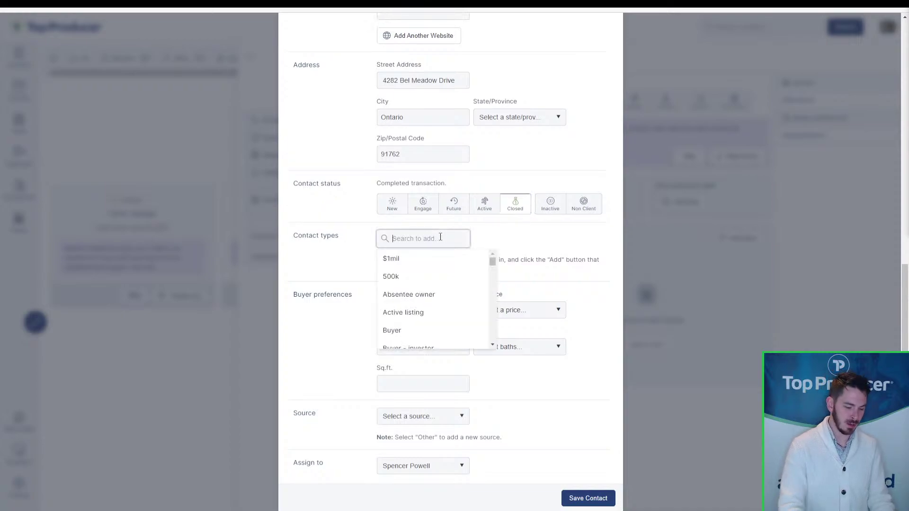
pyautogui.write('pas')
pyautogui.hotkey('ctrl', 'a')
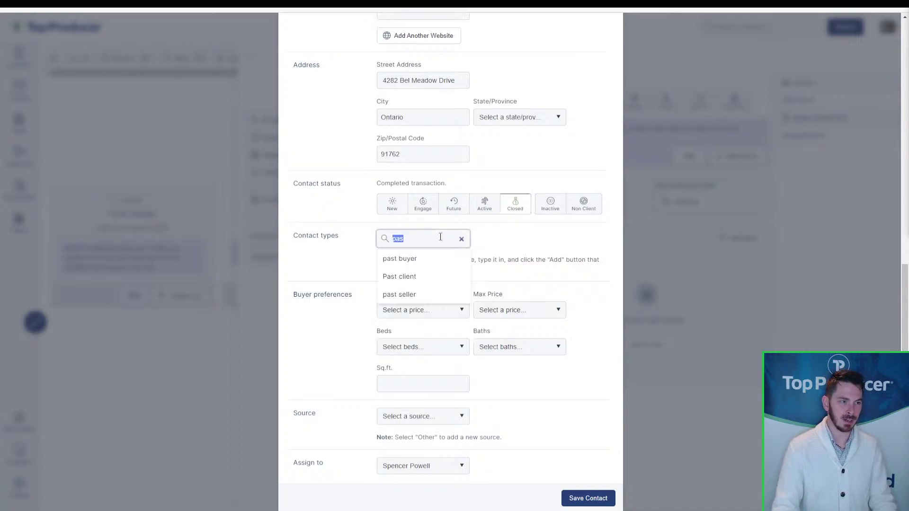
pyautogui.write('past')
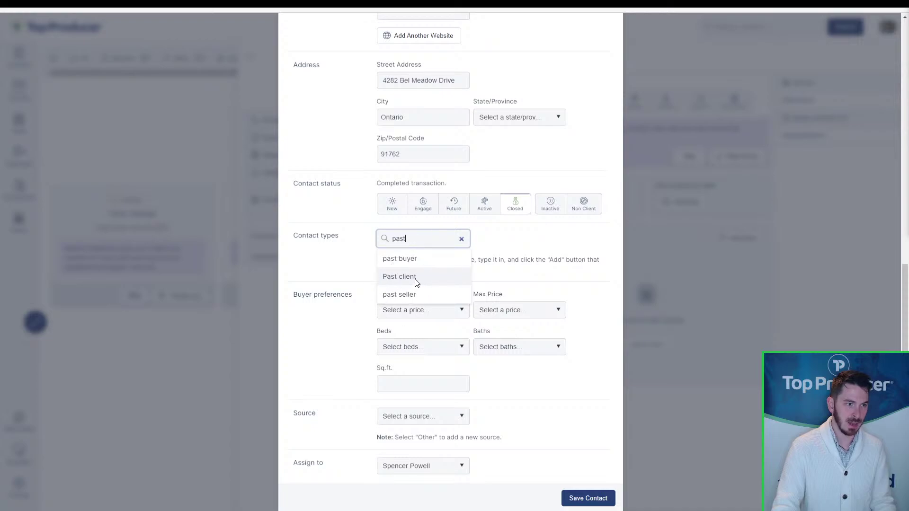
pyautogui.click(416, 279)
pyautogui.click(417, 258)
pyautogui.write('pas')
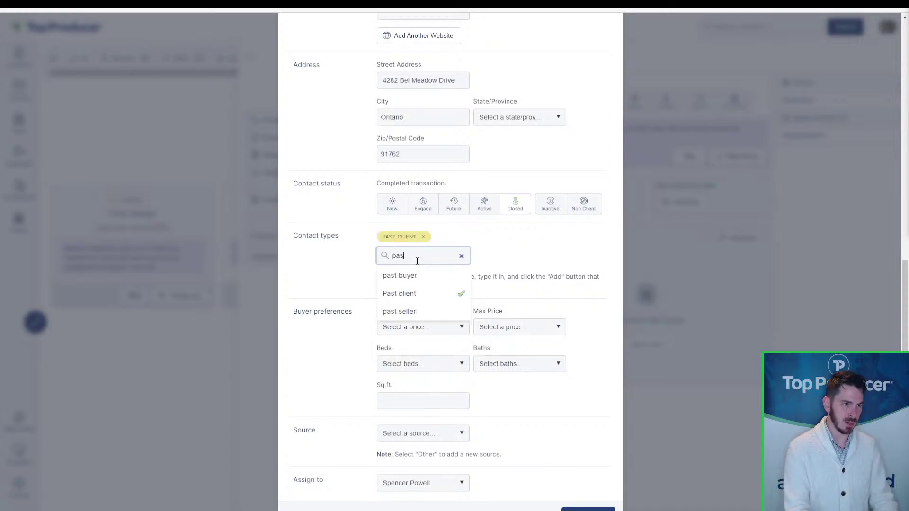
pyautogui.write('t buer')
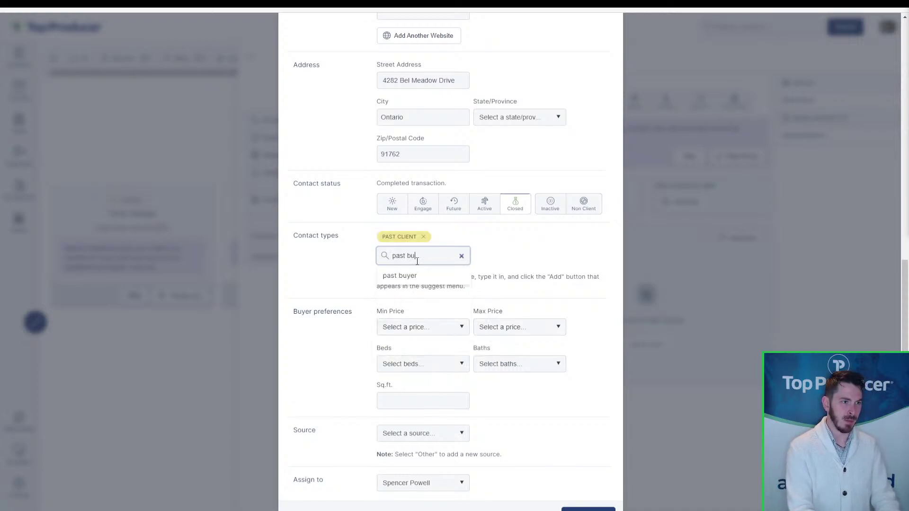
pyautogui.press('BackSpace')
pyautogui.press('BackSpace')
pyautogui.write('yer')
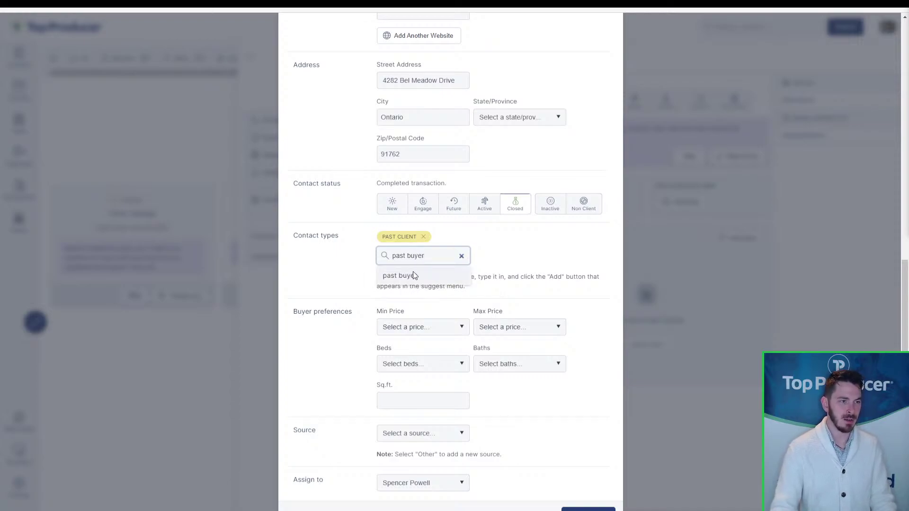
pyautogui.click(413, 272)
# - Add Referral and family friend contact types and set the lead source to Referral
pyautogui.click(416, 257)
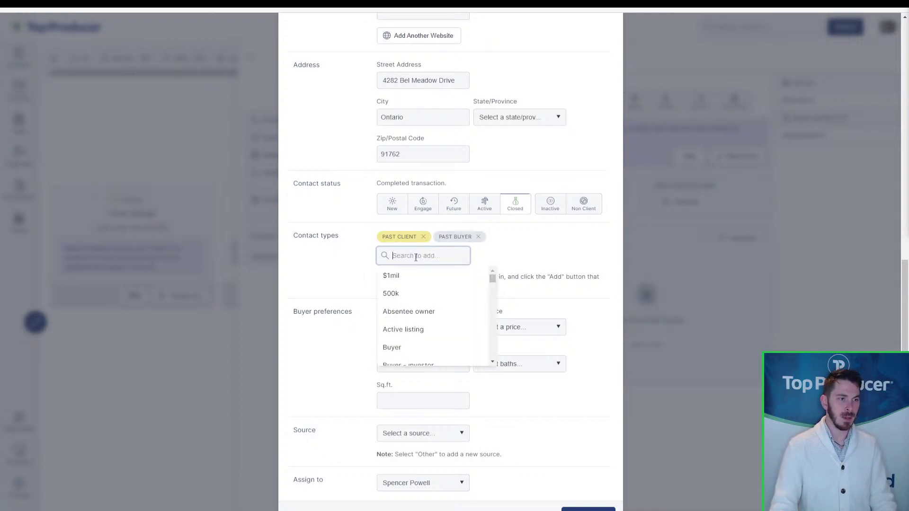
pyautogui.write('referral')
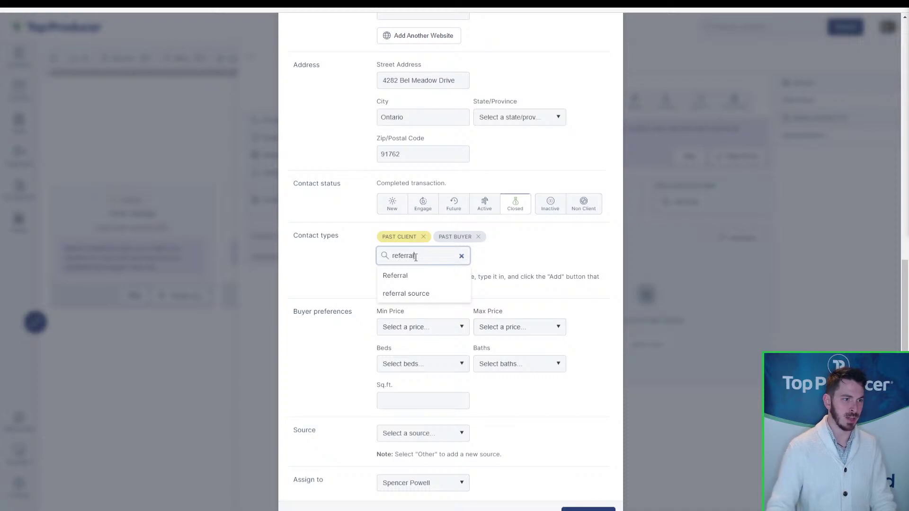
pyautogui.click(416, 275)
pyautogui.click(420, 259)
pyautogui.write('friend')
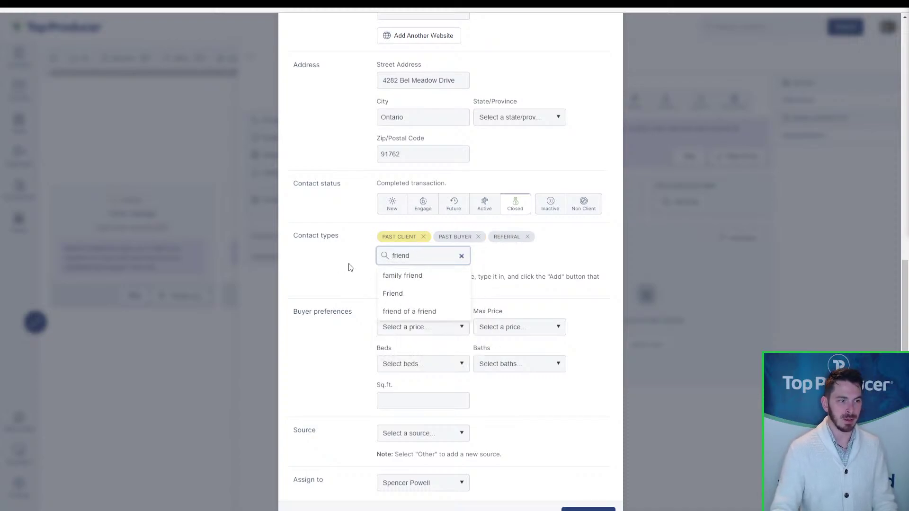
pyautogui.click(413, 273)
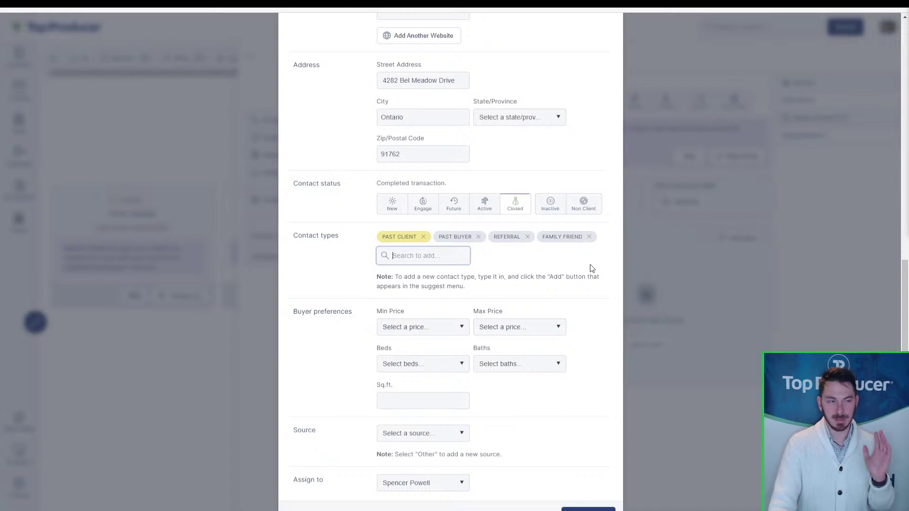
pyautogui.scroll(-1, 554, 332)
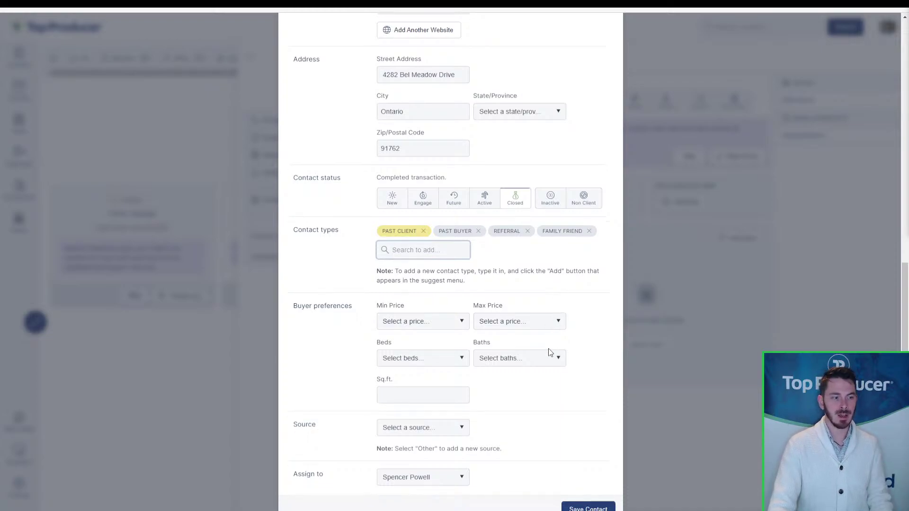
pyautogui.click(432, 417)
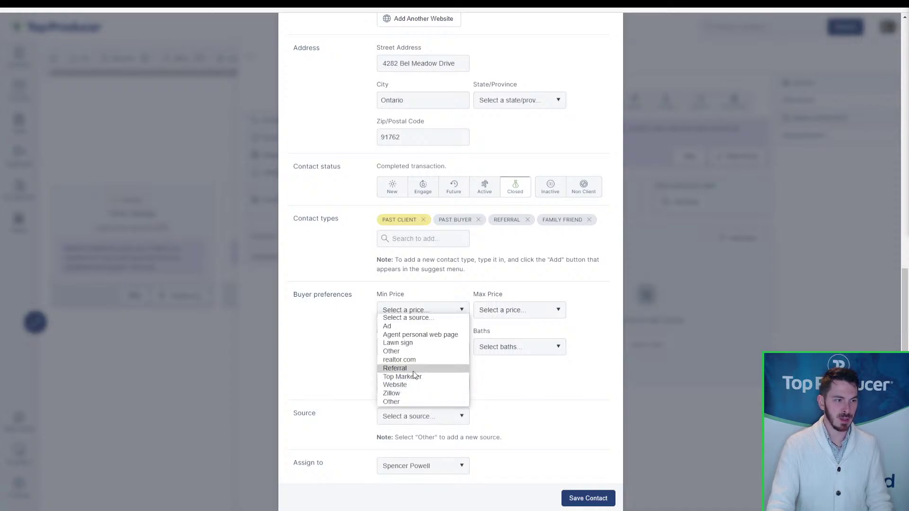
pyautogui.click(413, 368)
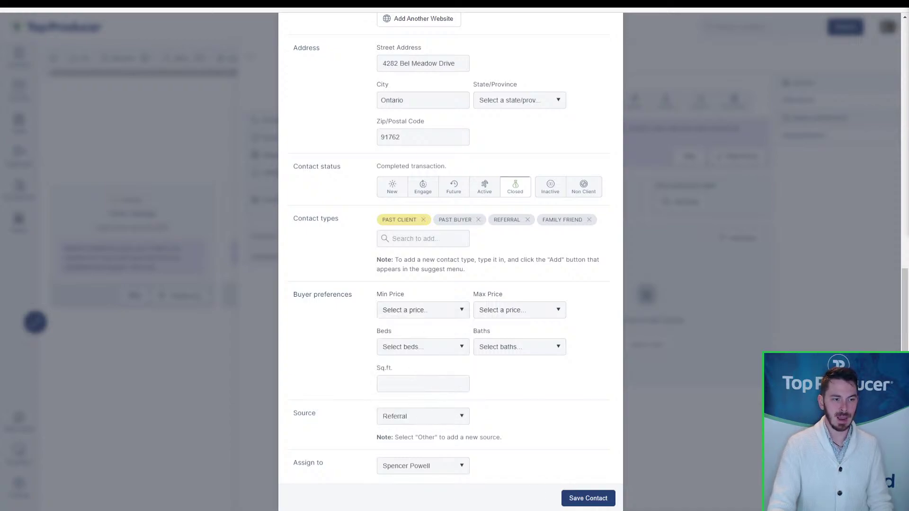
# - Save the contact, mark the pipeline update task done, and dismiss the wrap-up dialog
pyautogui.click(595, 502)
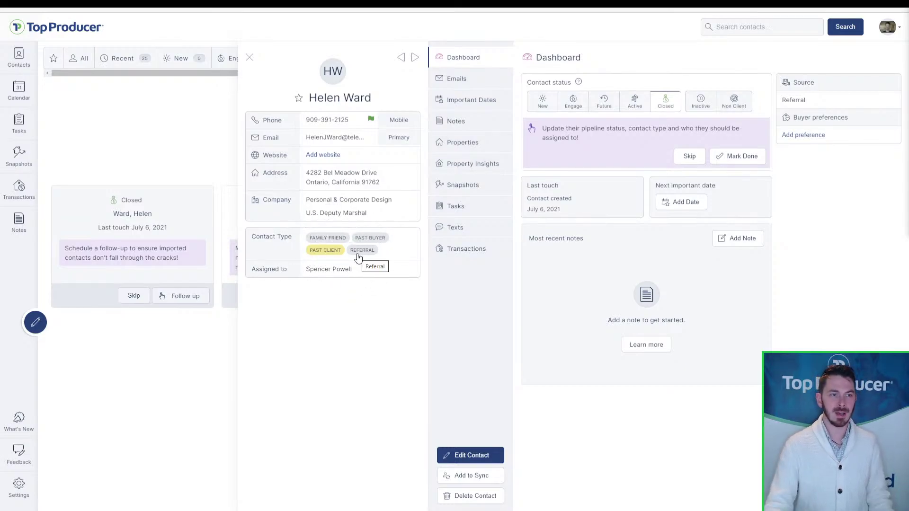
pyautogui.click(740, 159)
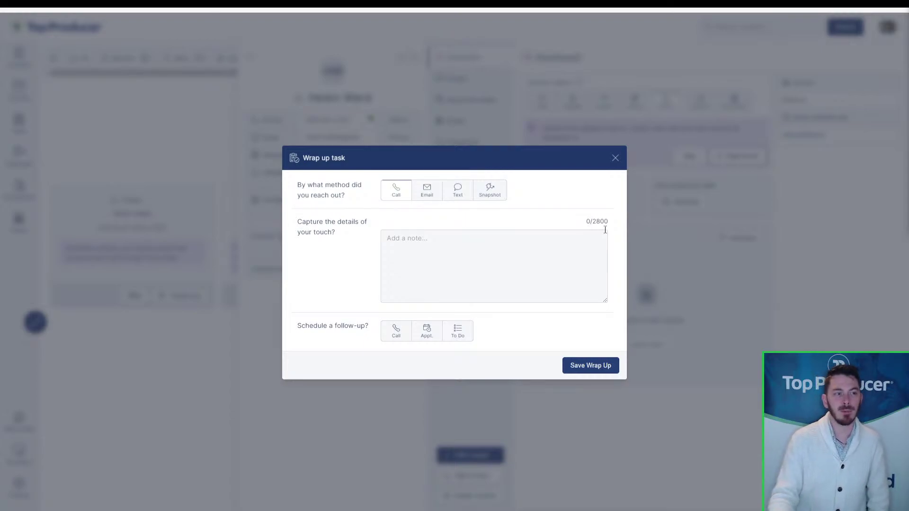
pyautogui.click(616, 159)
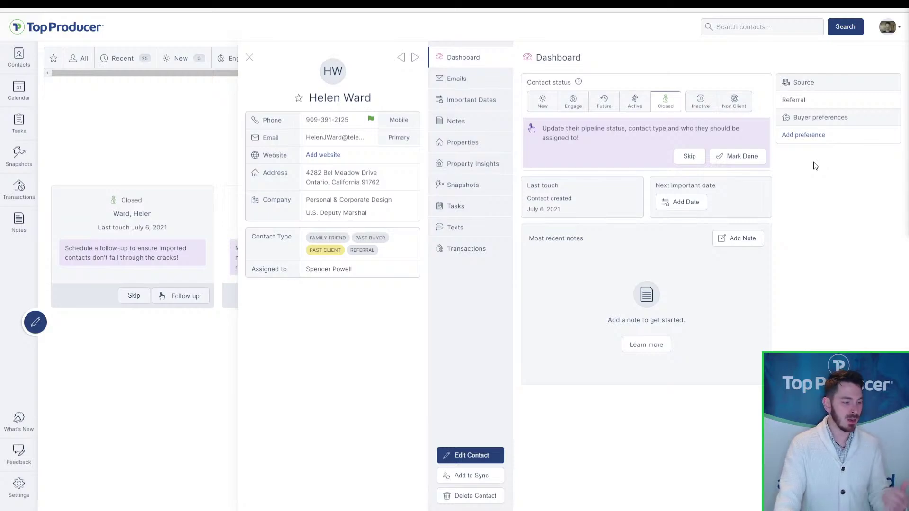
# - Log the touch as a Call noting she loves the house, may have a selling friend, follow up next week
pyautogui.click(738, 161)
pyautogui.click(396, 197)
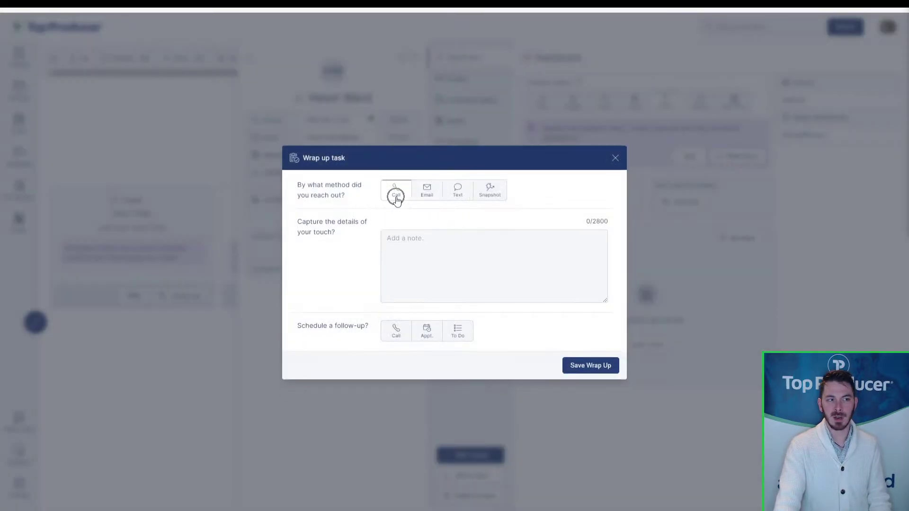
pyautogui.click(428, 267)
pyautogui.write('called')
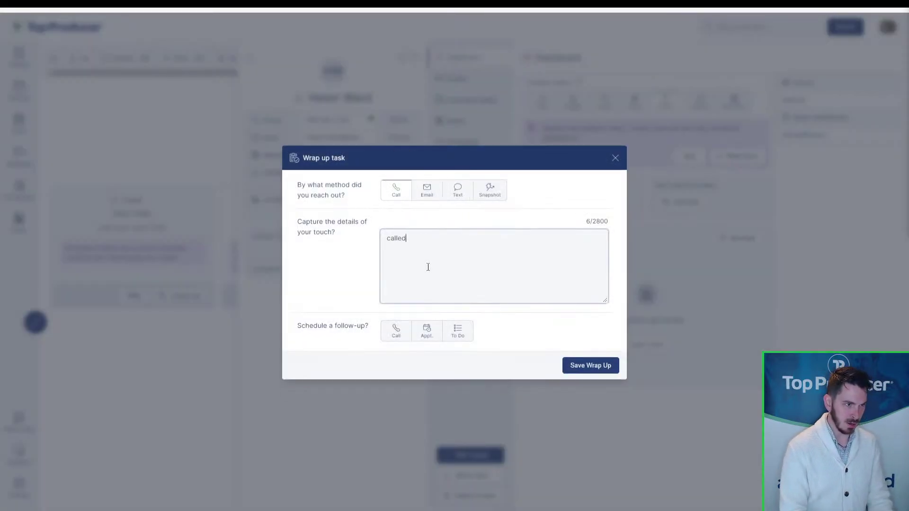
pyautogui.write(' Helen, sh')
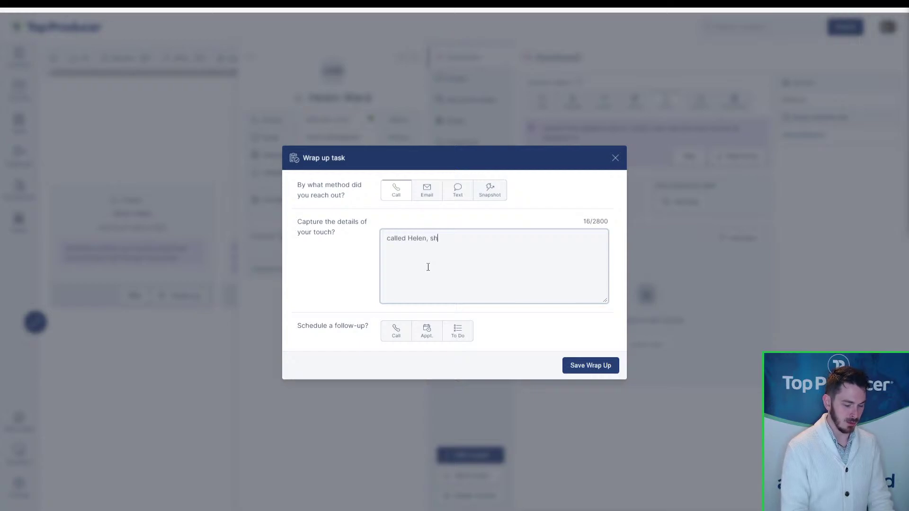
pyautogui.write("e's doing great, l")
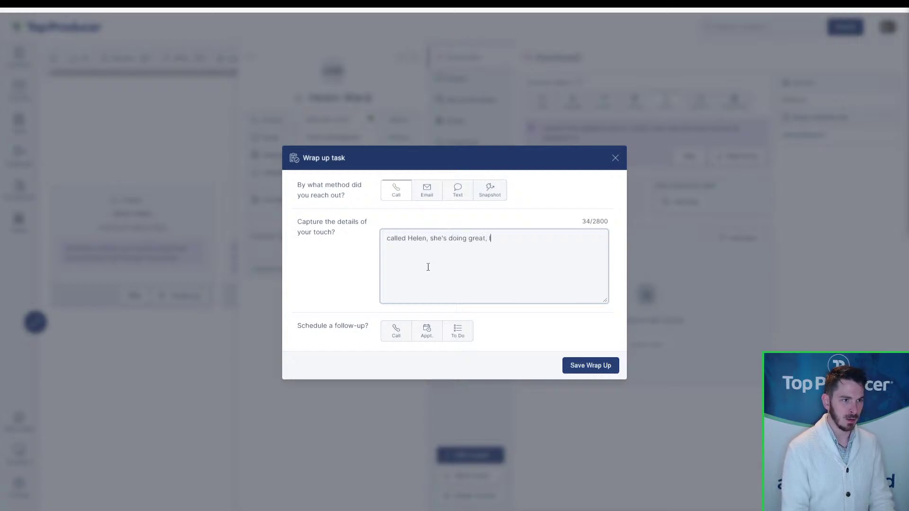
pyautogui.write('oves the house')
pyautogui.press('Return')
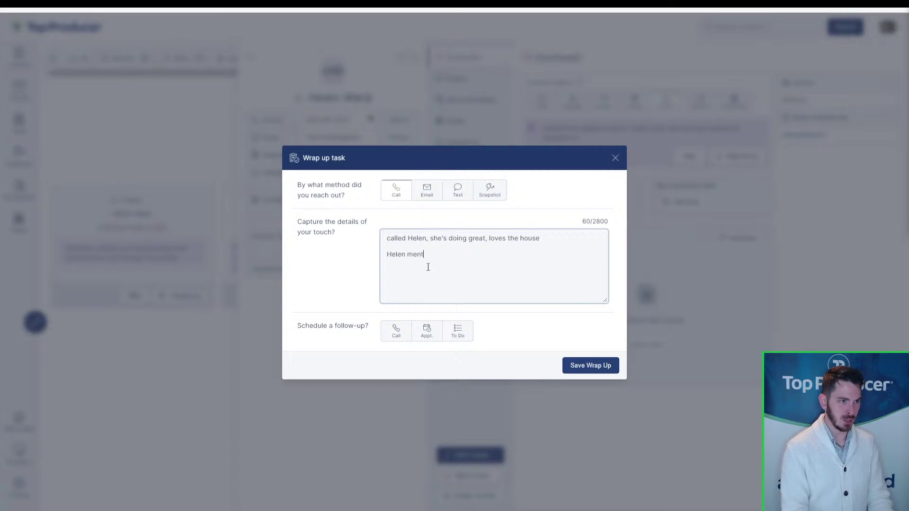
pyautogui.write('e may have')
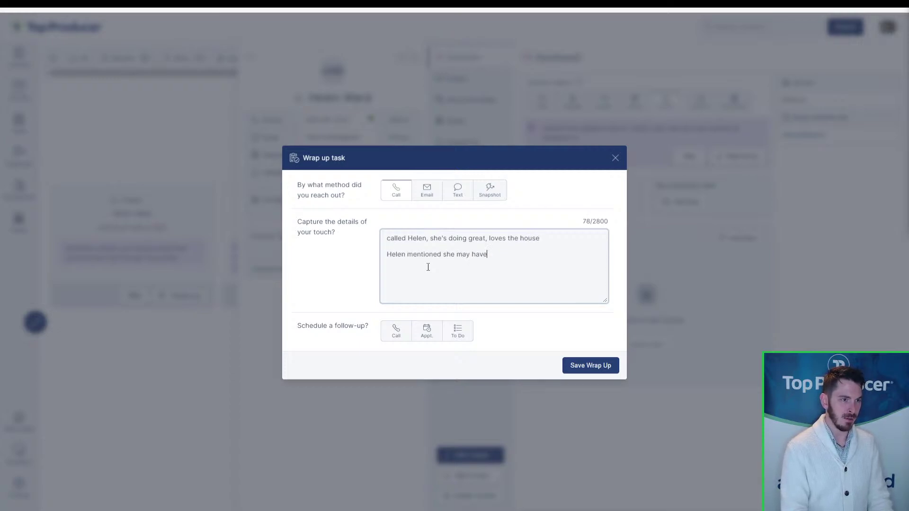
pyautogui.write(' a friedn')
pyautogui.press('BackSpace')
pyautogui.press('BackSpace')
pyautogui.write('nd')
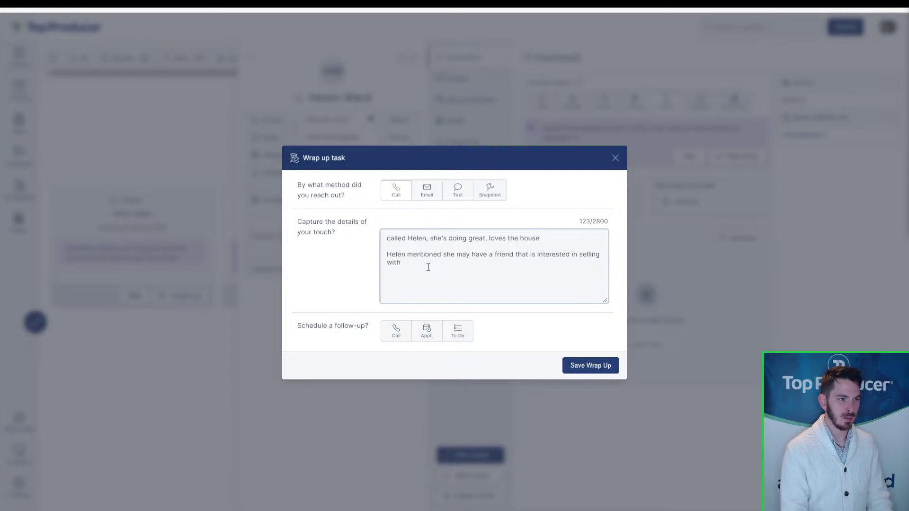
pyautogui.write('me; w')
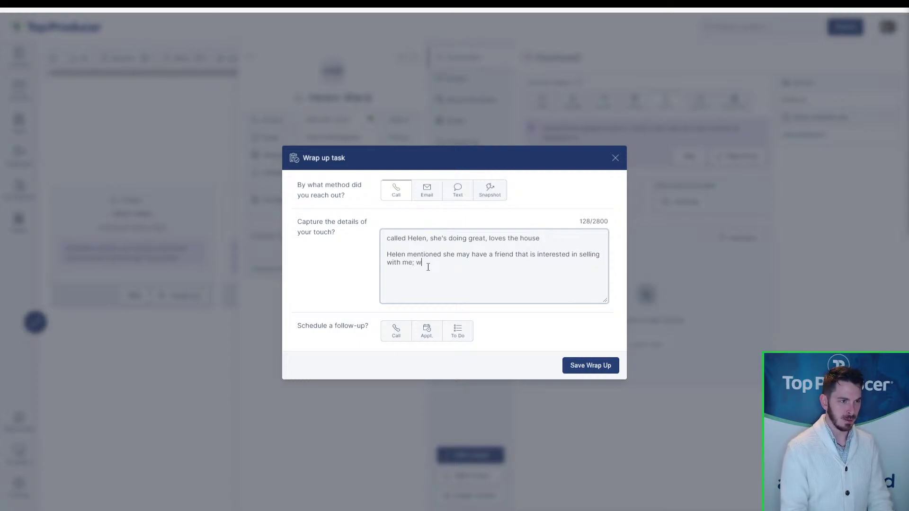
pyautogui.write('ill follo')
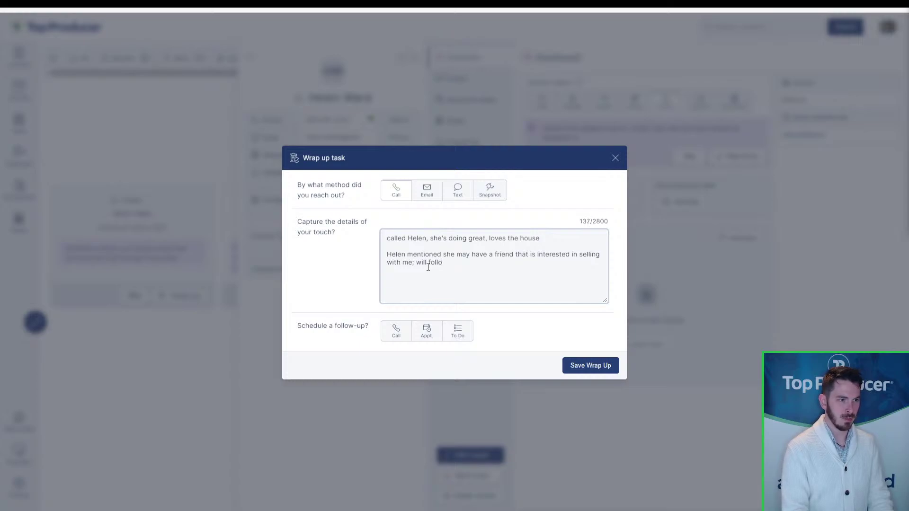
pyautogui.write('w up next week')
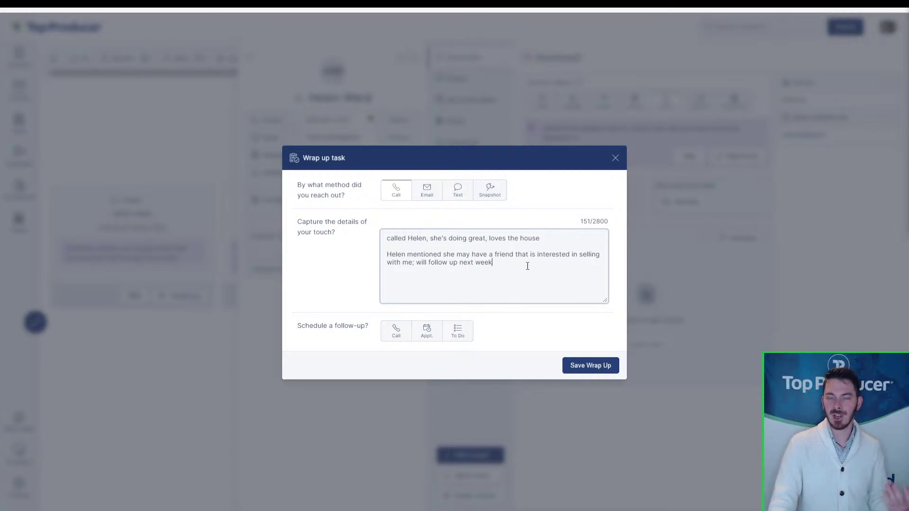
# - Make the follow-up a call titled 'Follow-up on potential listing referral'
pyautogui.click(406, 344)
pyautogui.click(463, 293)
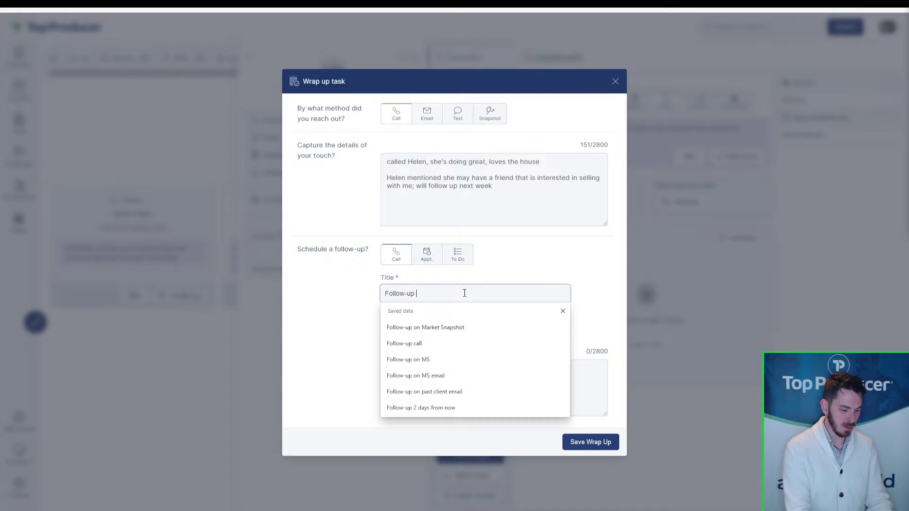
pyautogui.write('on potential re')
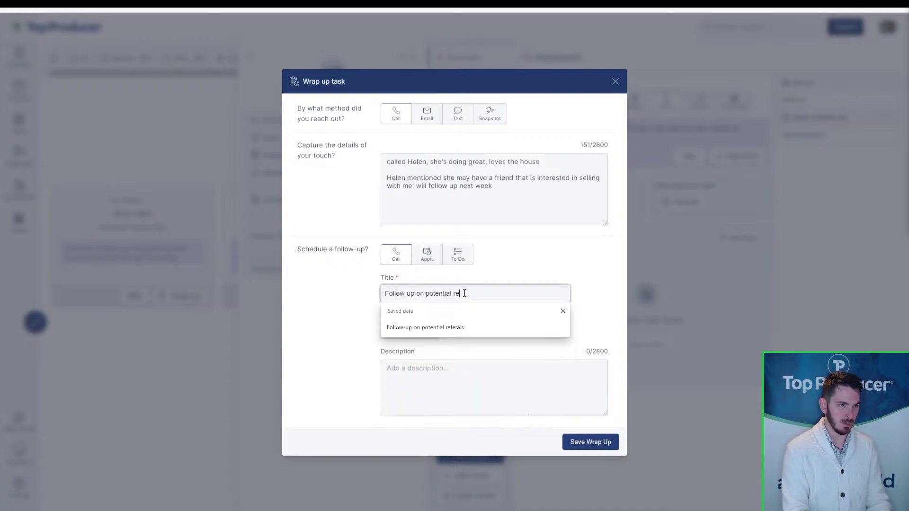
pyautogui.write('ferra')
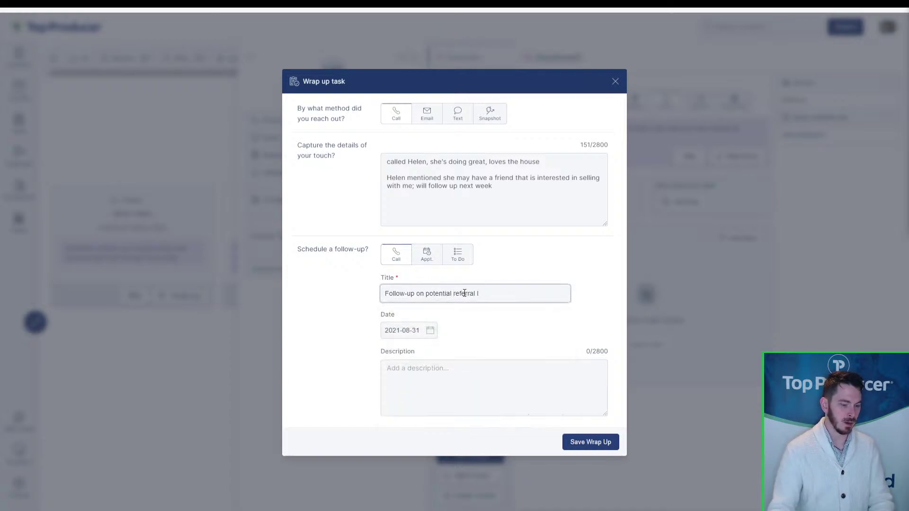
pyautogui.write('lisitng')
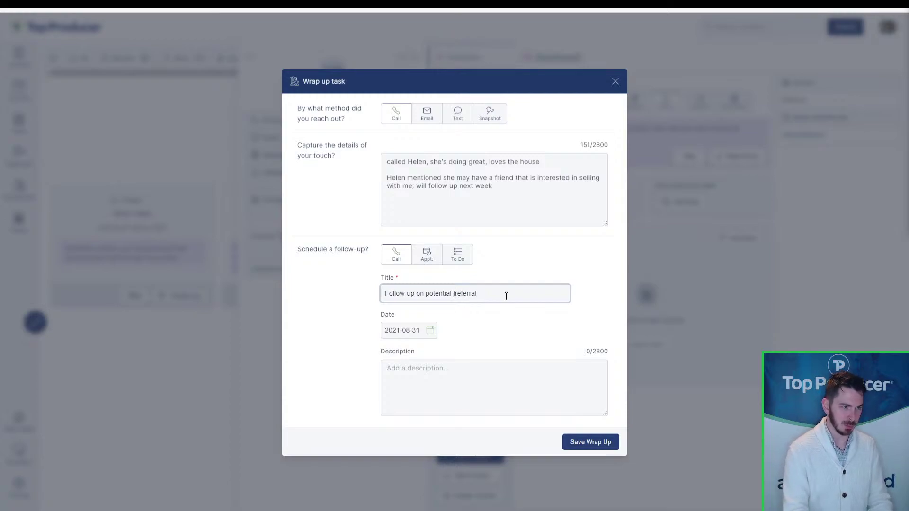
pyautogui.press('BackSpace')
pyautogui.press('BackSpace')
pyautogui.press('BackSpace')
pyautogui.press('BackSpace')
pyautogui.press('BackSpace')
pyautogui.write('ting')
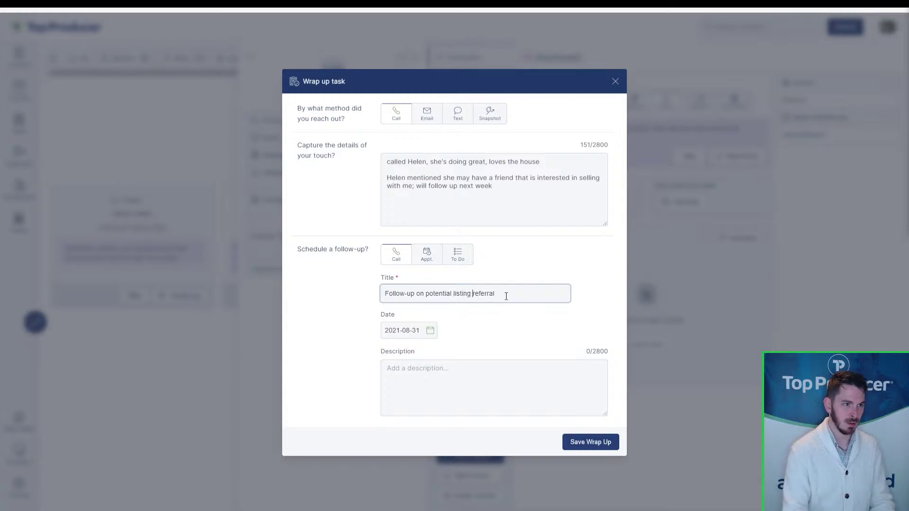
# - Date the follow-up call September 7, 2021 and save the wrap-up
pyautogui.click(426, 326)
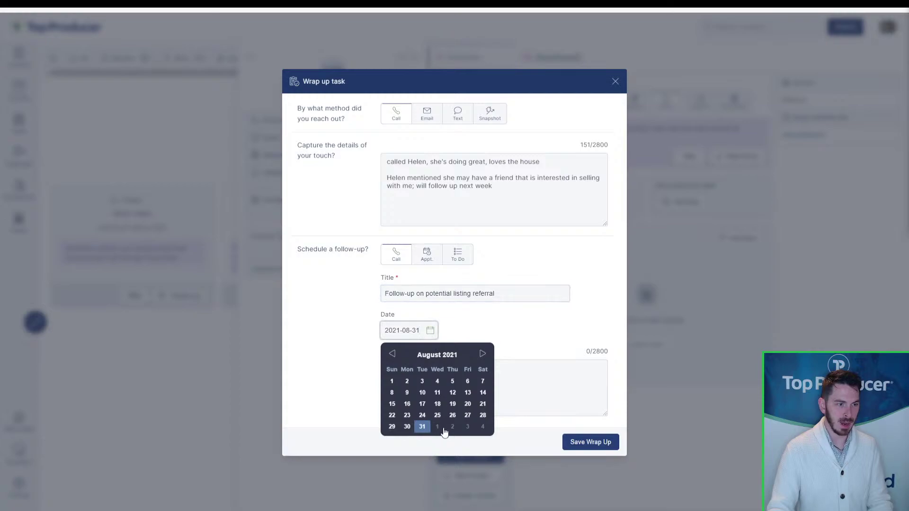
pyautogui.click(483, 354)
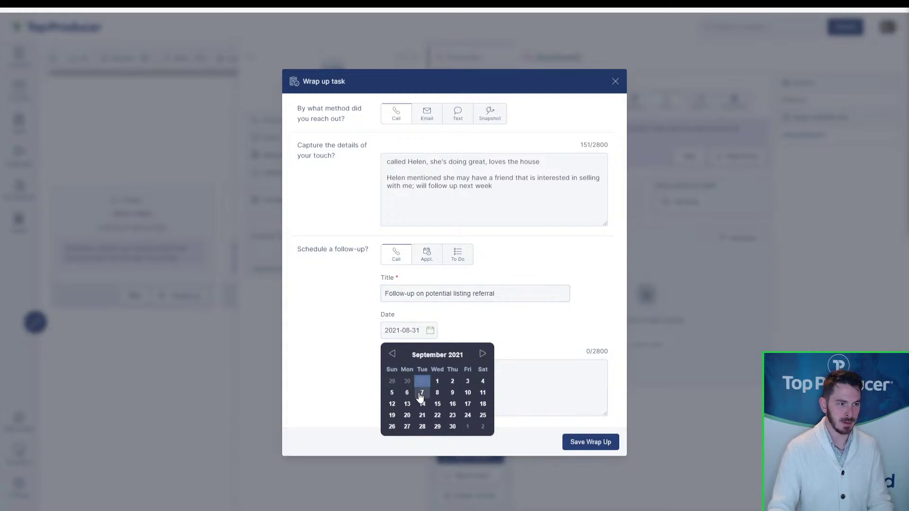
pyautogui.click(422, 392)
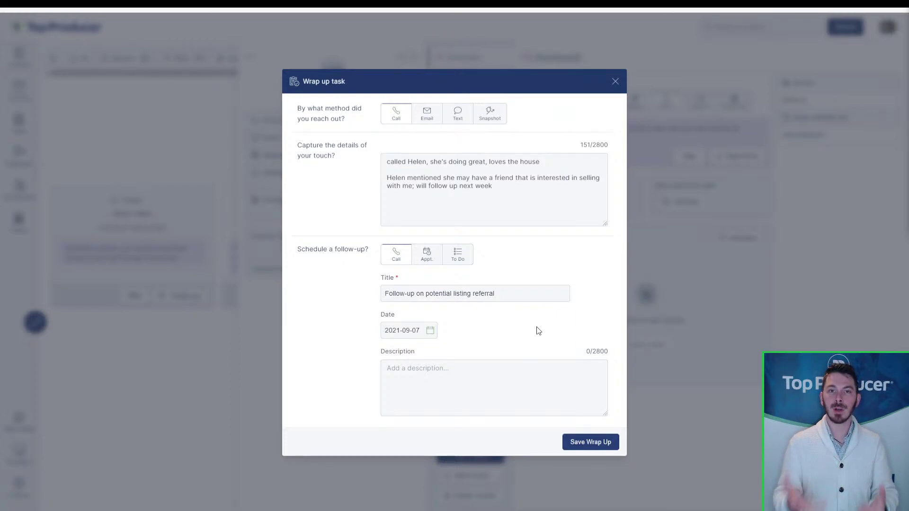
pyautogui.click(405, 180)
pyautogui.press('ctrl')
pyautogui.press('ctrl')
pyautogui.press('ctrl')
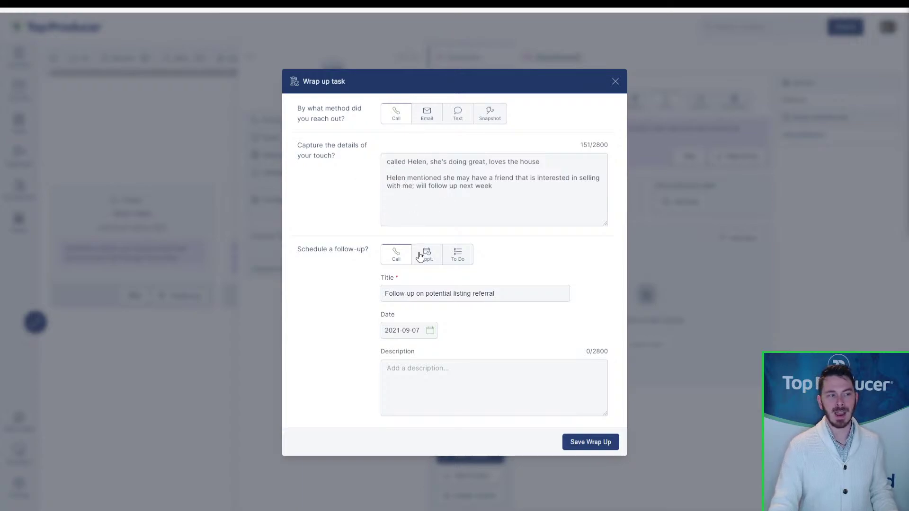
pyautogui.click(418, 294)
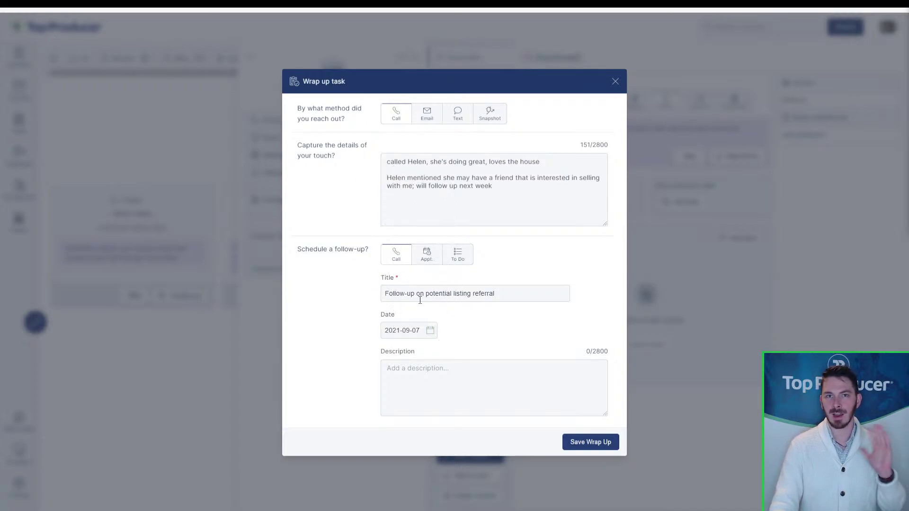
pyautogui.click(573, 440)
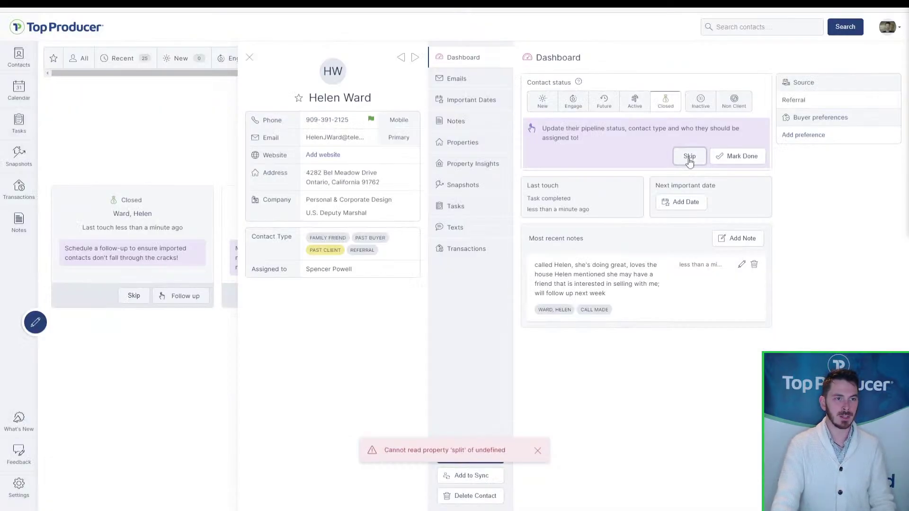
# - Skip the pipeline status update and review the contact's new call note and tasks
pyautogui.click(690, 156)
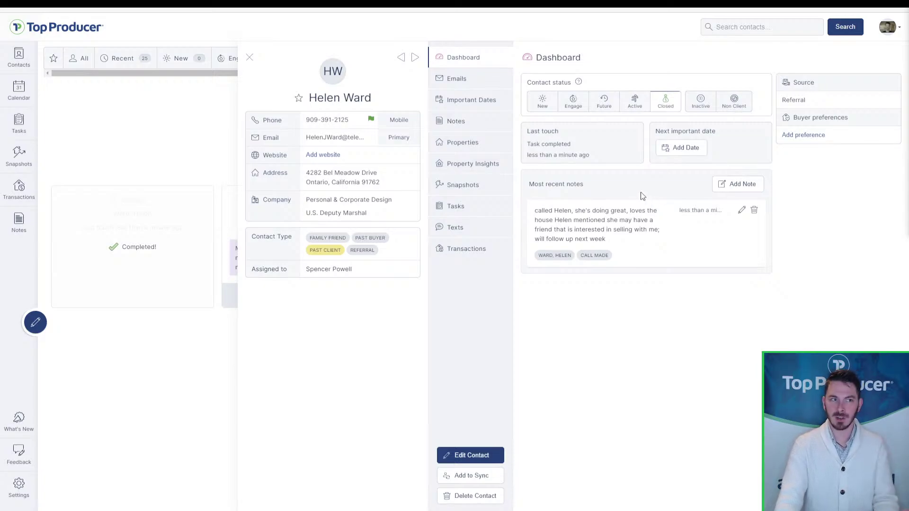
pyautogui.click(582, 228)
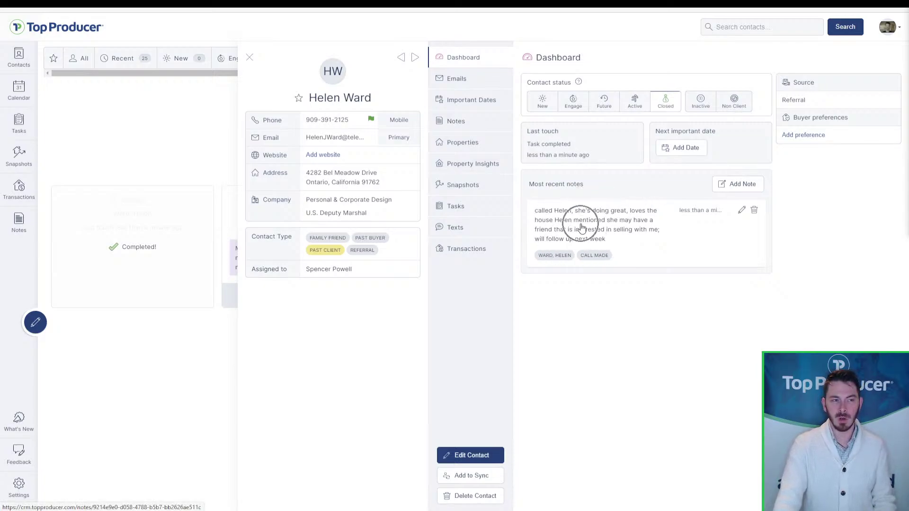
pyautogui.click(450, 121)
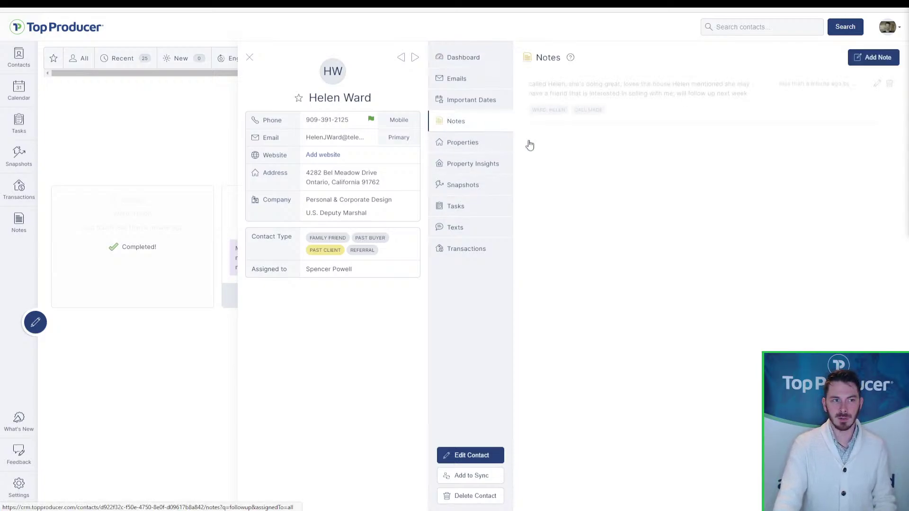
pyautogui.click(483, 204)
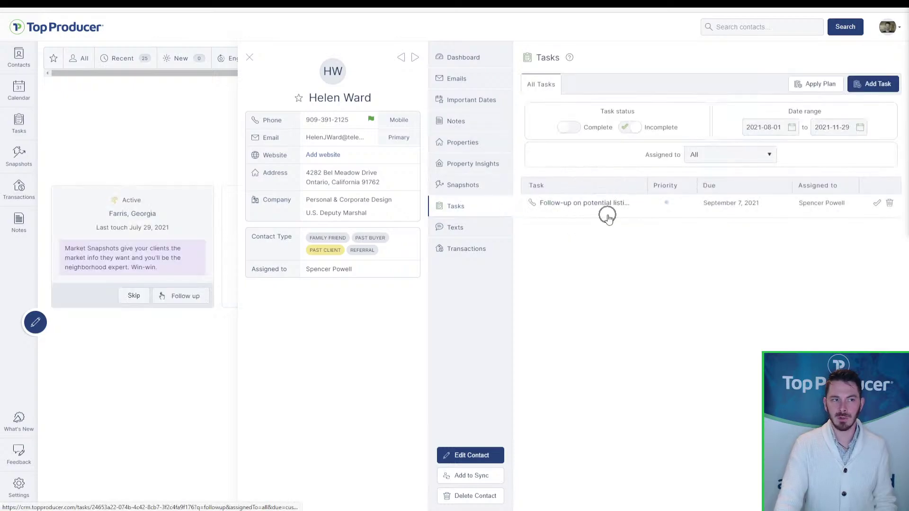
# - Browse the full task list for the next 7 days and a custom date range
pyautogui.click(19, 126)
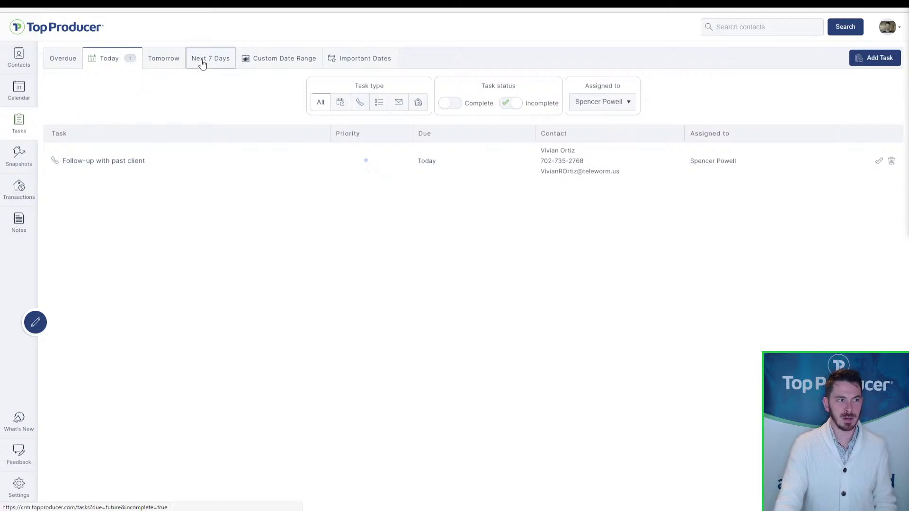
pyautogui.click(201, 62)
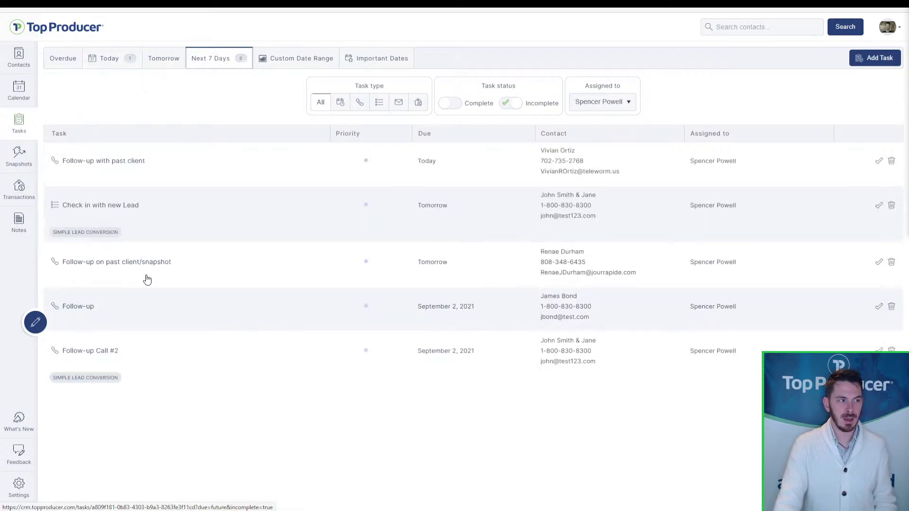
pyautogui.click(313, 61)
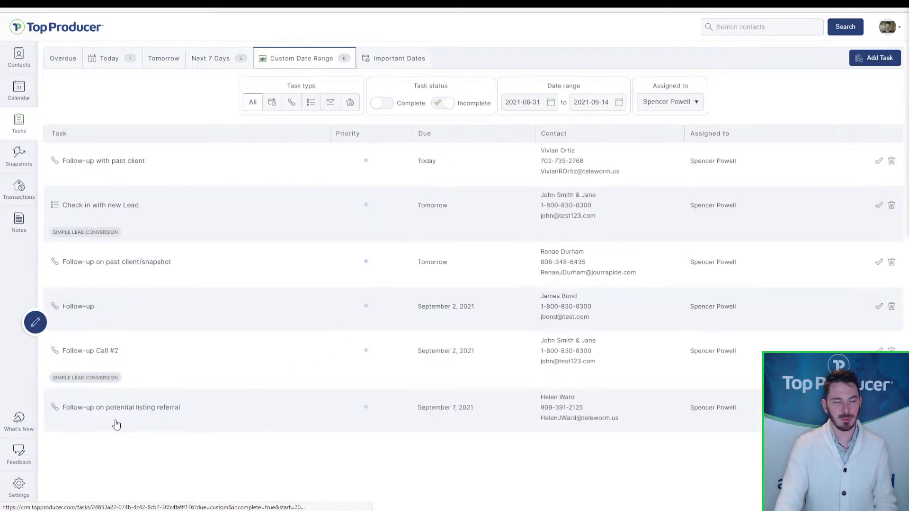
# - Find the September 7 follow-up call on the September 2021 calendar, open its contact, then close the record
pyautogui.click(17, 96)
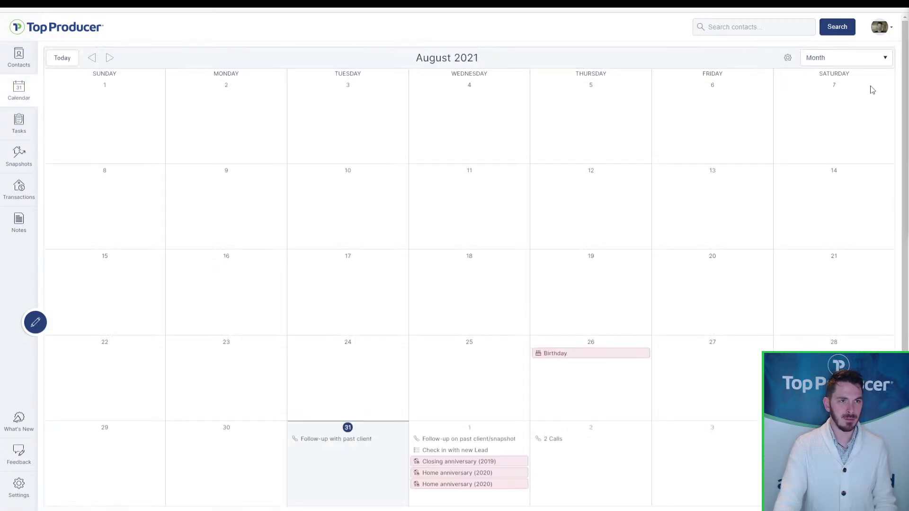
pyautogui.click(110, 57)
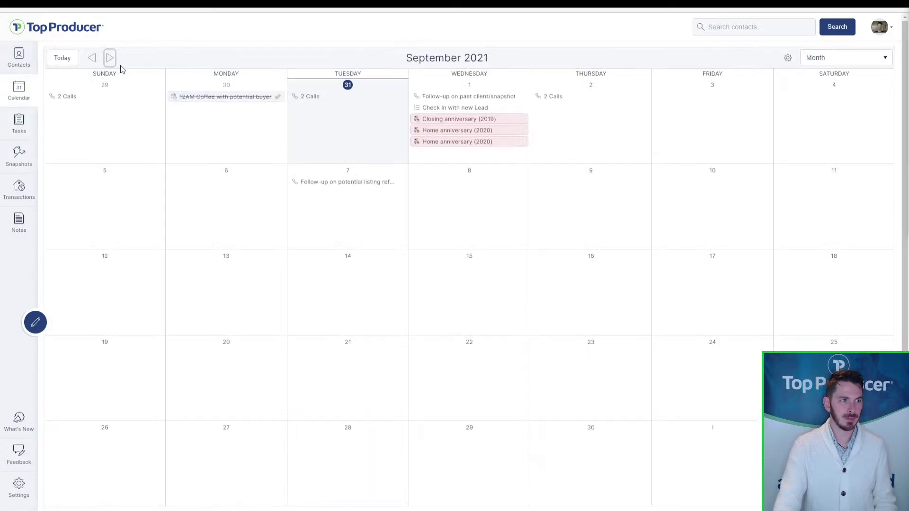
pyautogui.press('ctrl')
pyautogui.press('ctrl')
pyautogui.press('ctrl')
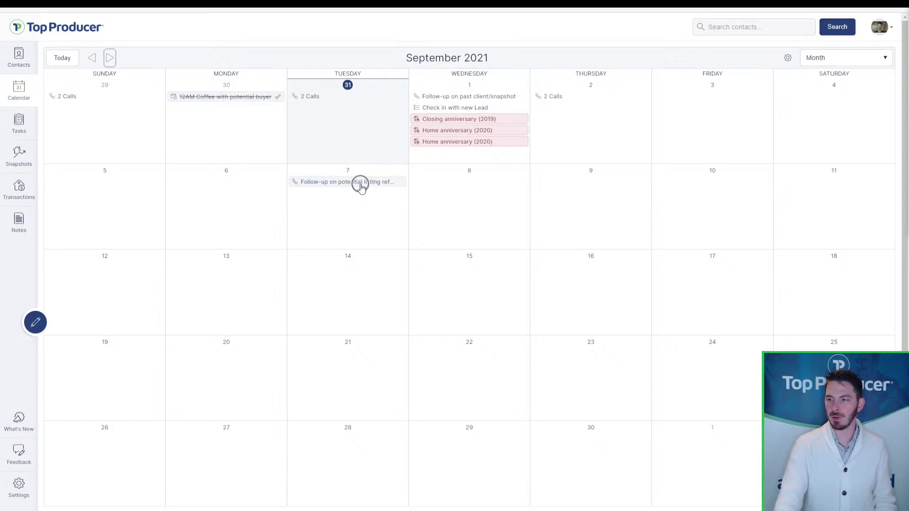
pyautogui.click(361, 185)
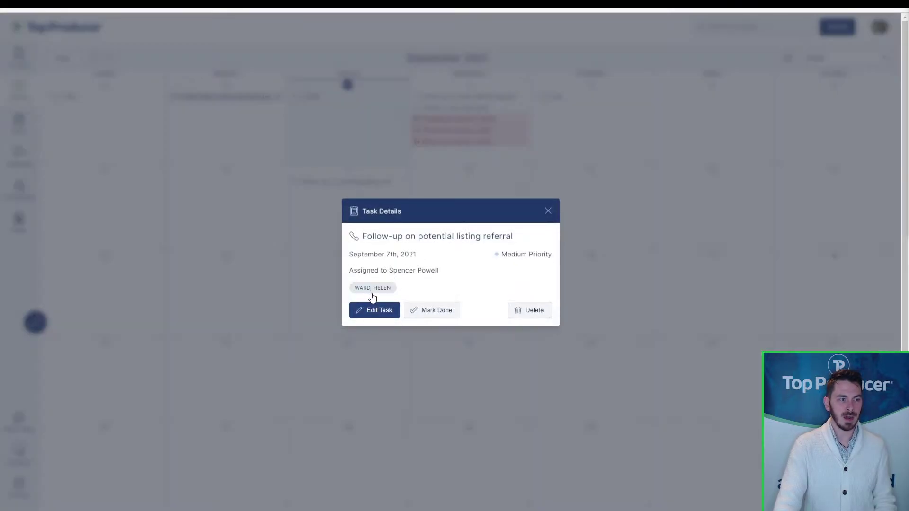
pyautogui.press('ctrl')
pyautogui.press('ctrl')
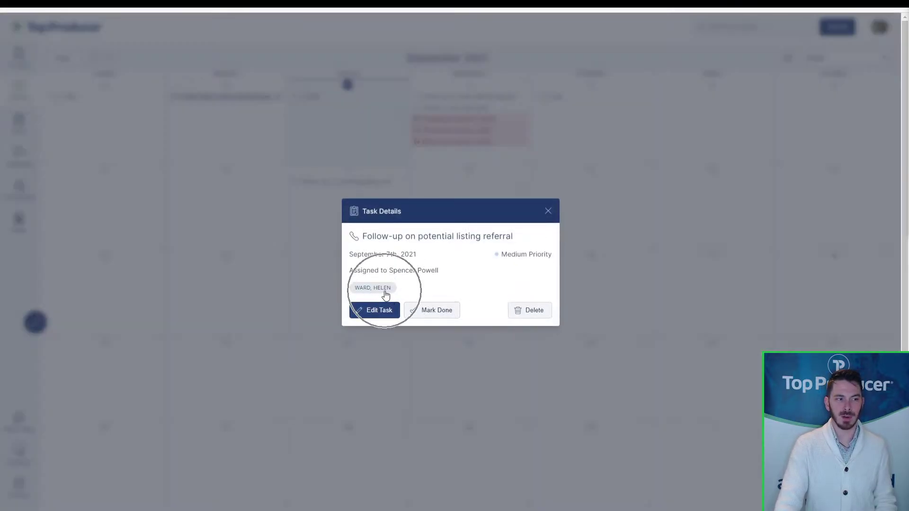
pyautogui.click(386, 294)
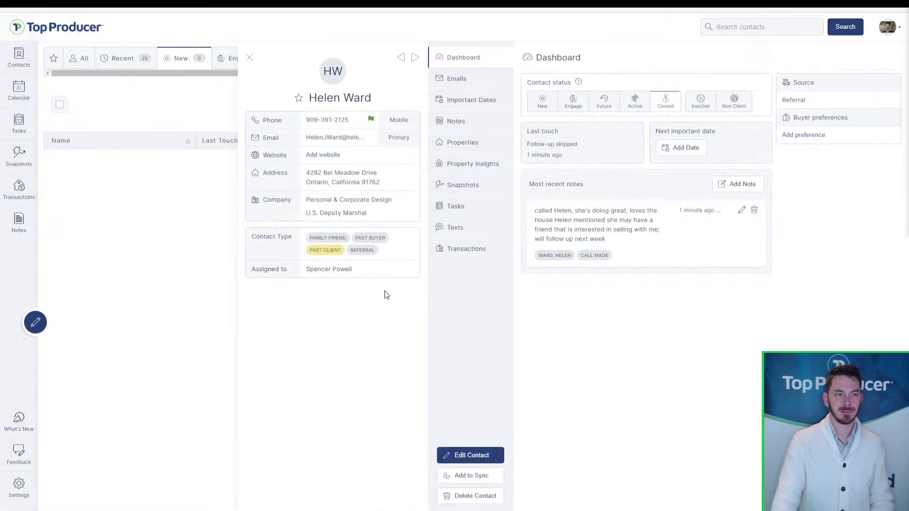
pyautogui.click(250, 58)
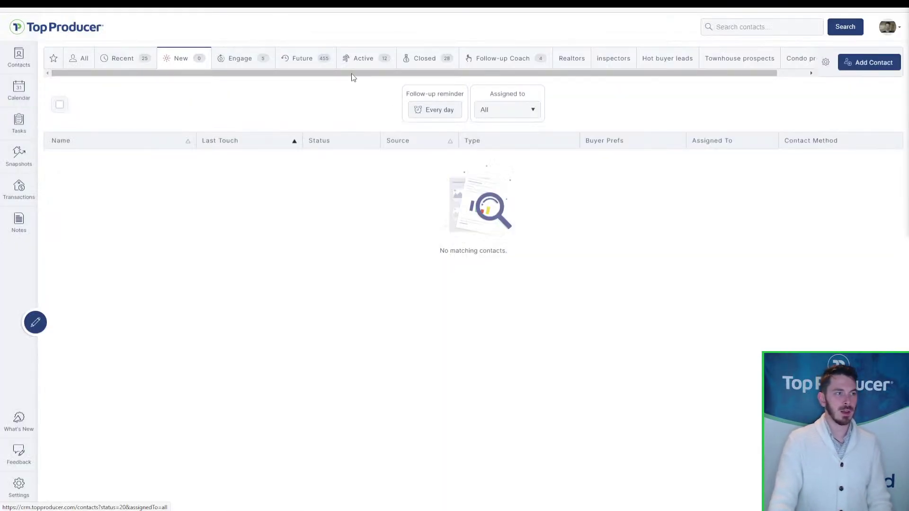
# - Review the Follow-up Coach contact cards and open the last suggested contact's record
pyautogui.click(509, 62)
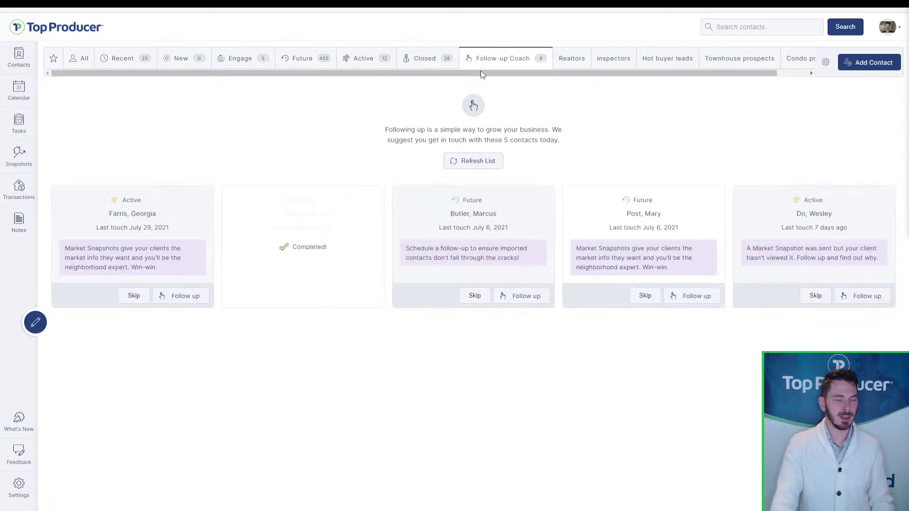
pyautogui.click(329, 268)
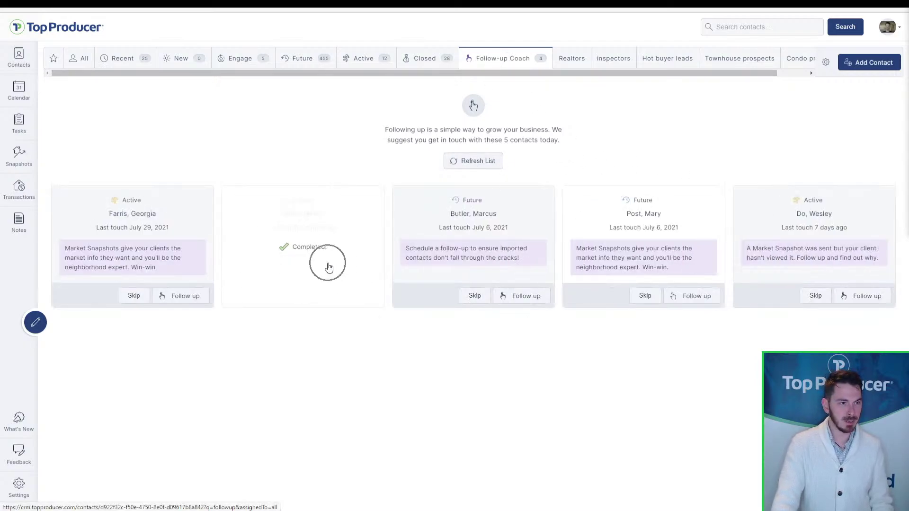
pyautogui.click(428, 260)
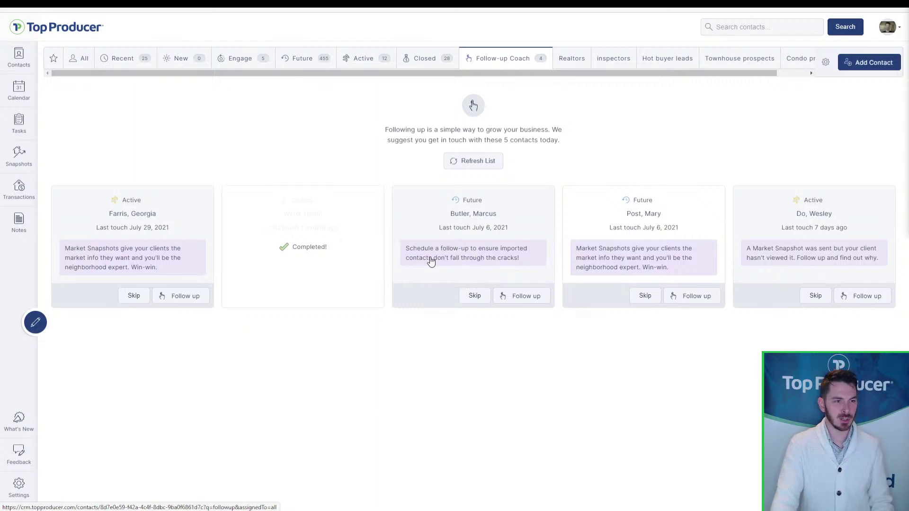
pyautogui.click(630, 263)
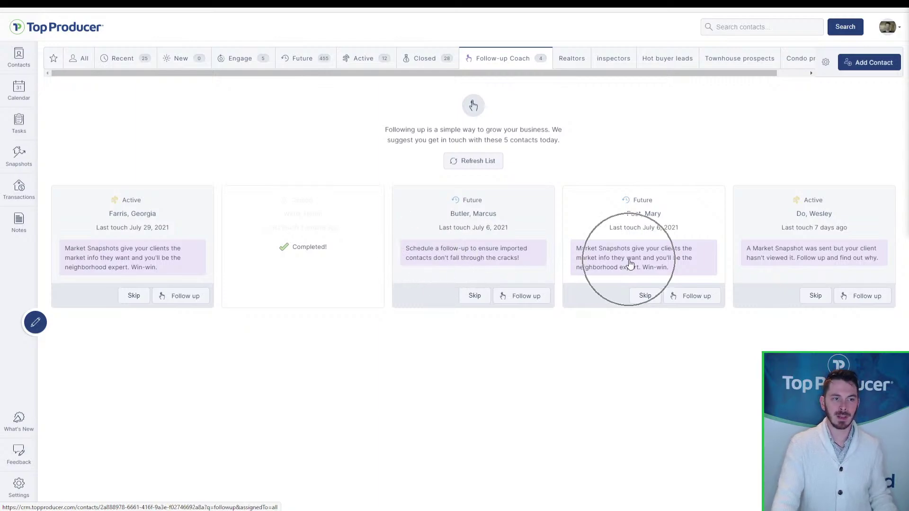
pyautogui.press('ctrl')
pyautogui.press('ctrl')
pyautogui.press('ctrl')
pyautogui.press('ctrl')
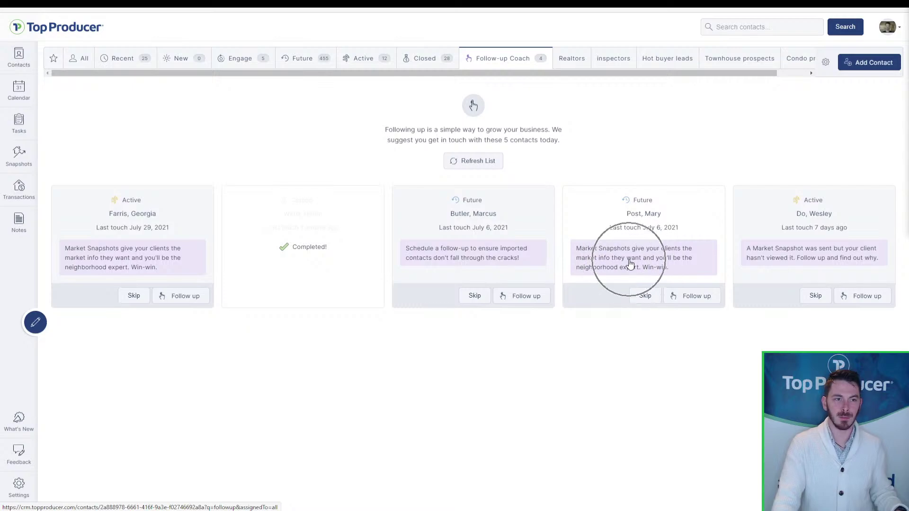
pyautogui.press('ctrl')
pyautogui.press('ctrl')
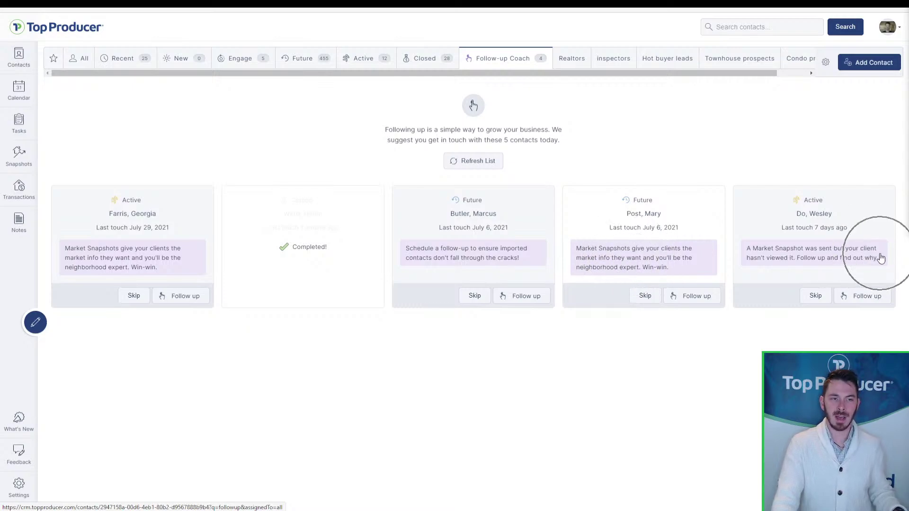
pyautogui.press('ctrl')
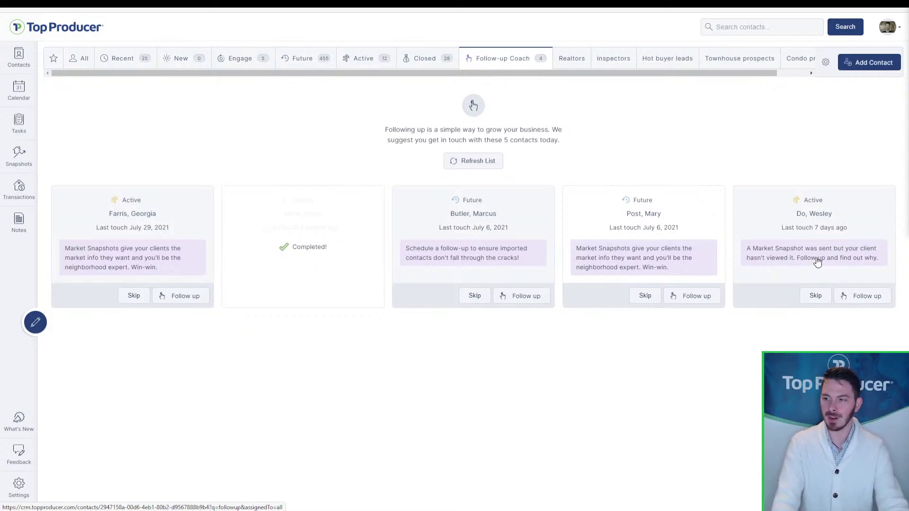
pyautogui.click(819, 262)
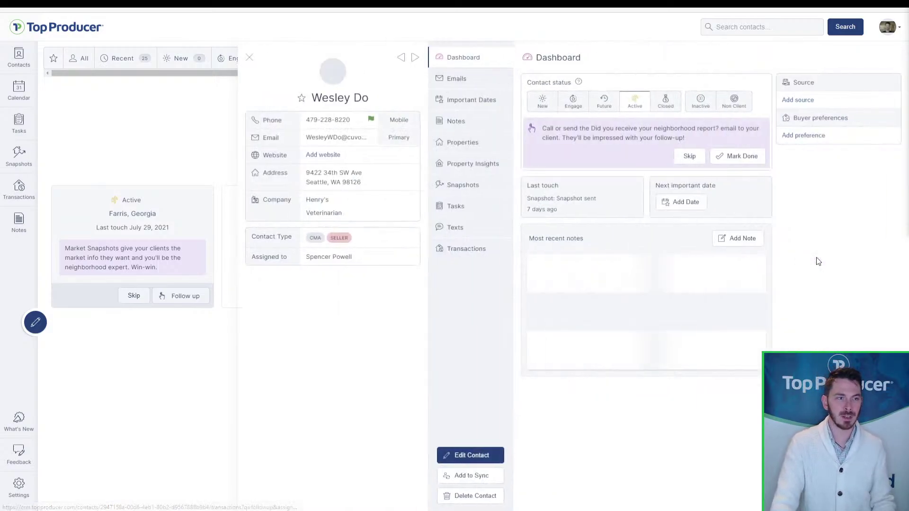
# - Text the contact using the 'Market Snapshot follow-up' template
pyautogui.click(458, 79)
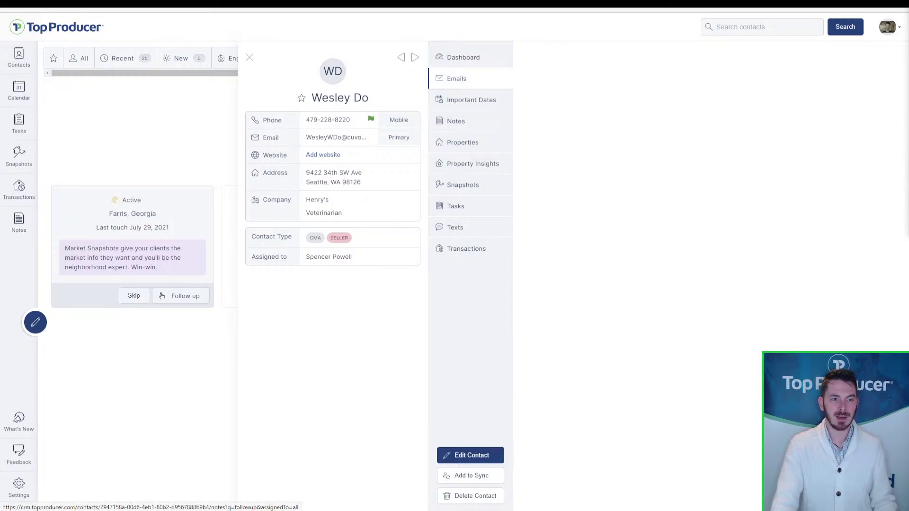
pyautogui.click(494, 229)
pyautogui.click(724, 167)
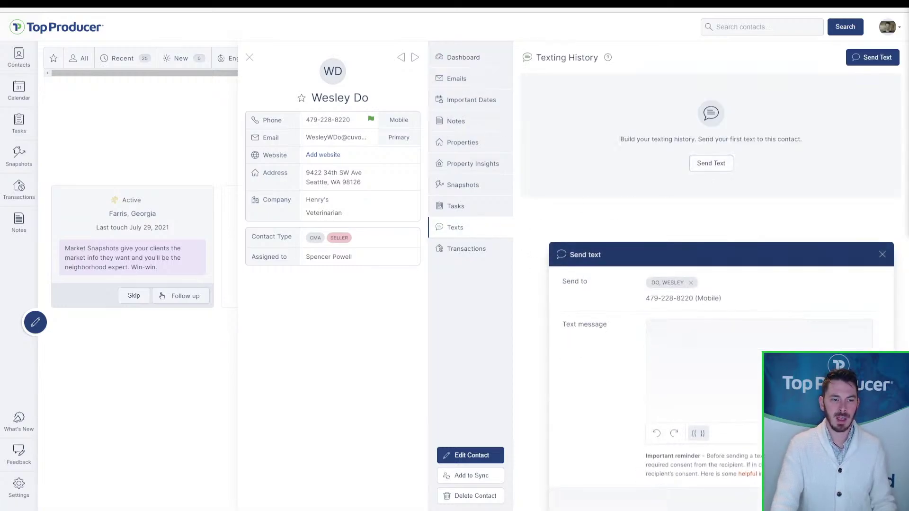
pyautogui.press('ctrl')
pyautogui.press('ctrl')
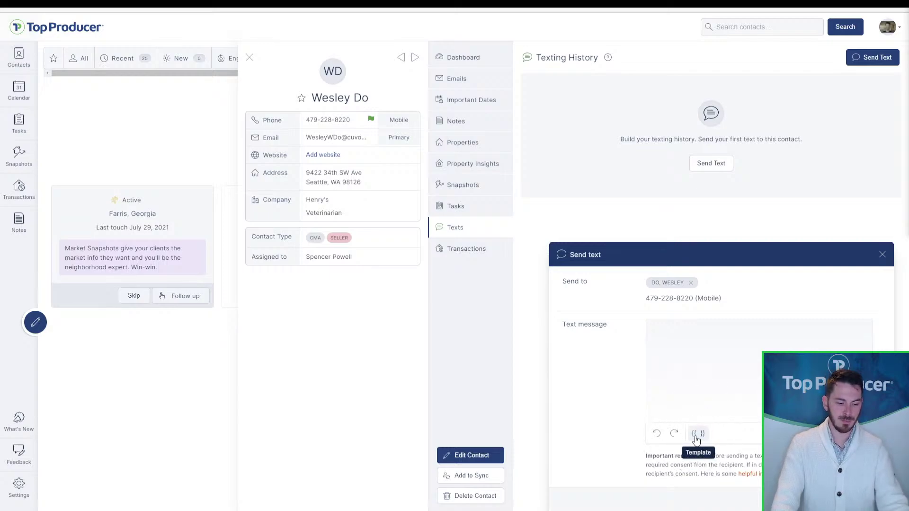
pyautogui.click(696, 437)
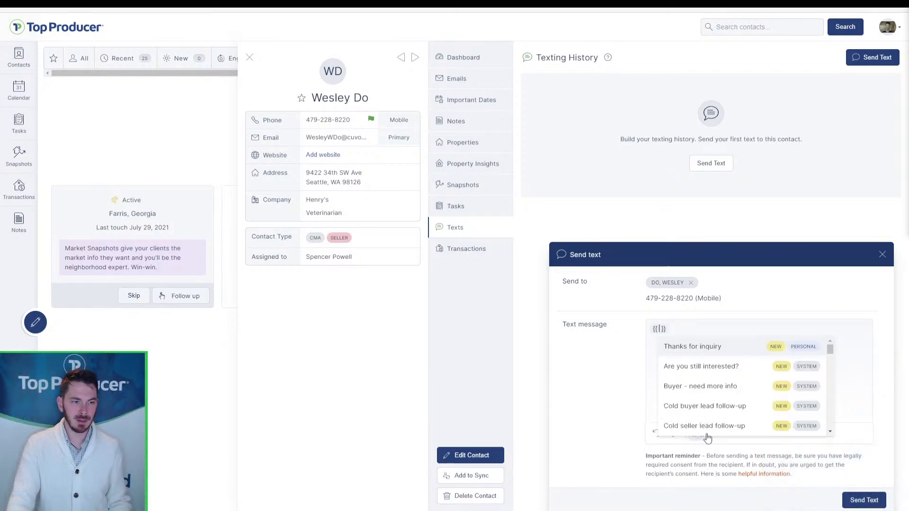
pyautogui.scroll(-4, 748, 400)
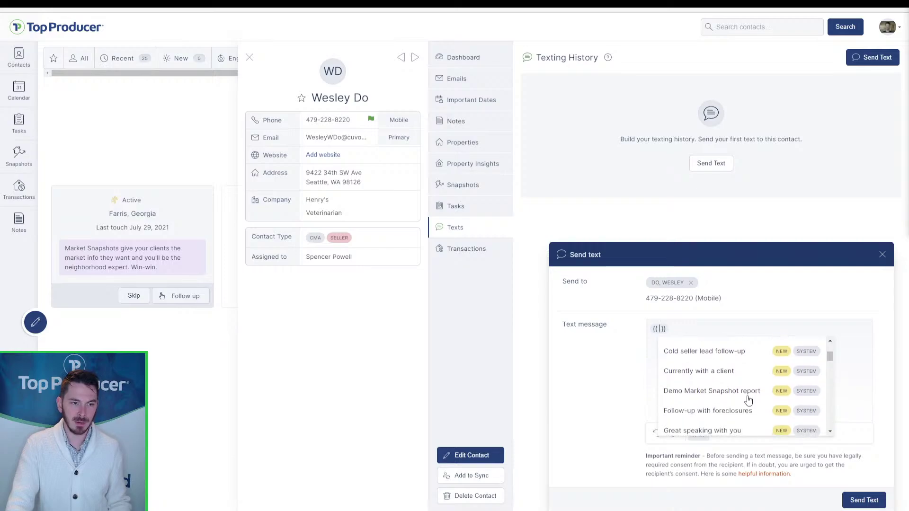
pyautogui.scroll(-1, 748, 400)
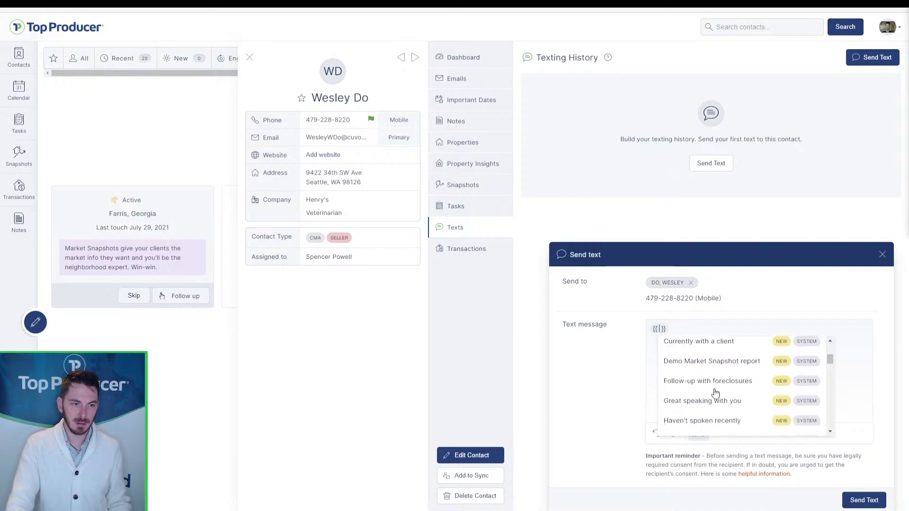
pyautogui.scroll(-5, 717, 394)
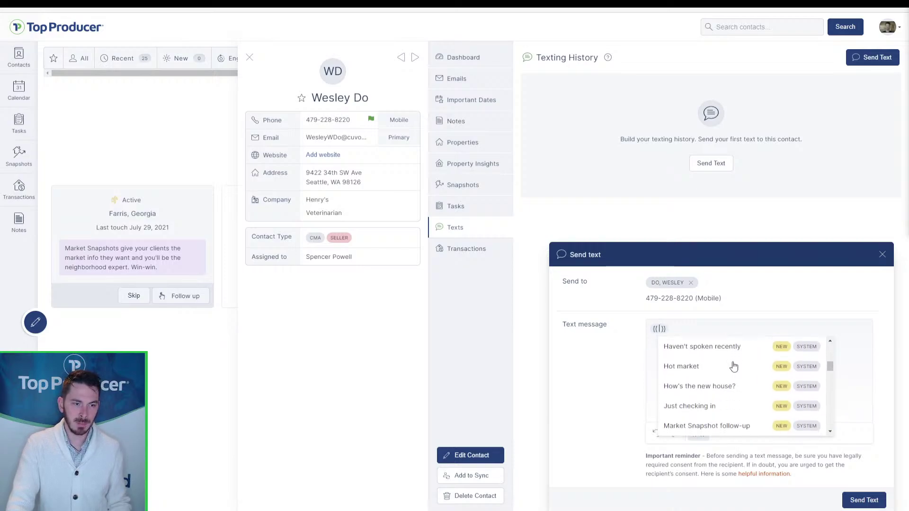
pyautogui.click(725, 398)
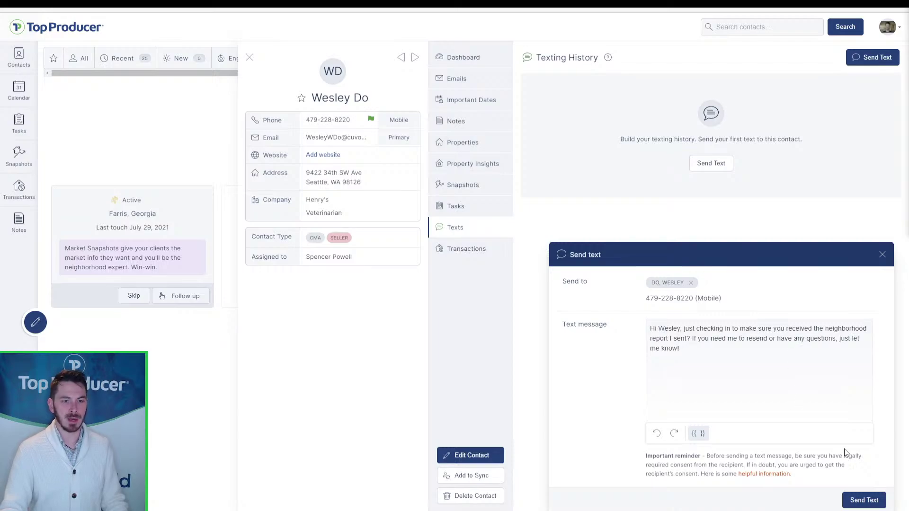
pyautogui.click(851, 501)
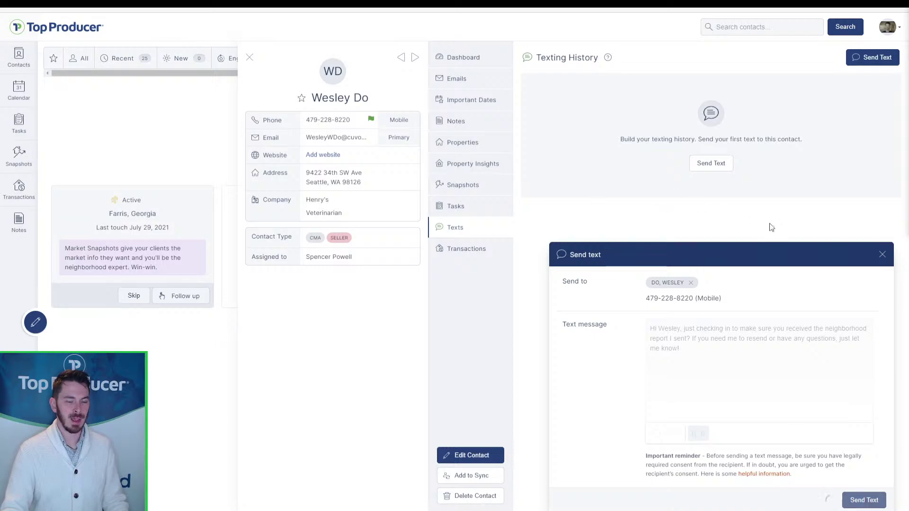
# - Check the contact's email history and return to their dashboard
pyautogui.click(700, 122)
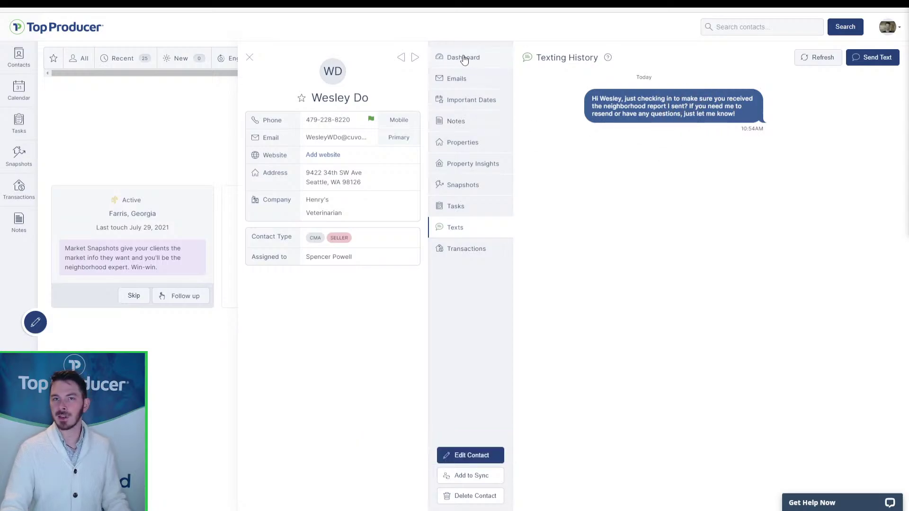
pyautogui.click(456, 81)
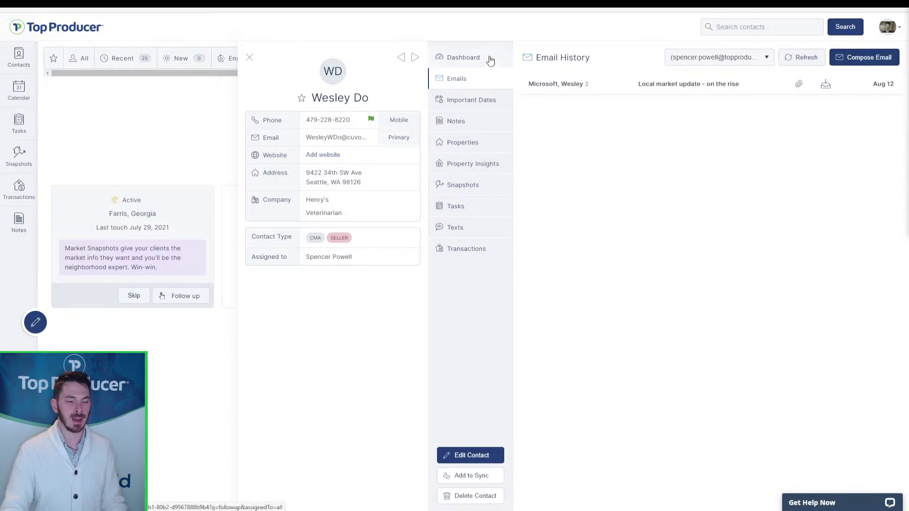
pyautogui.click(489, 59)
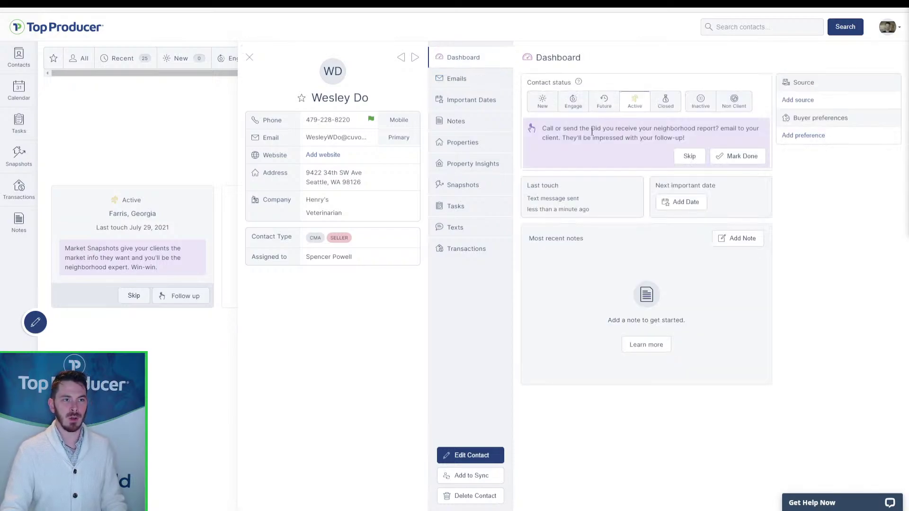
# - Mark the suggestion done as a text touch noted 'sent Market Snapshot follow-up text'
pyautogui.click(739, 158)
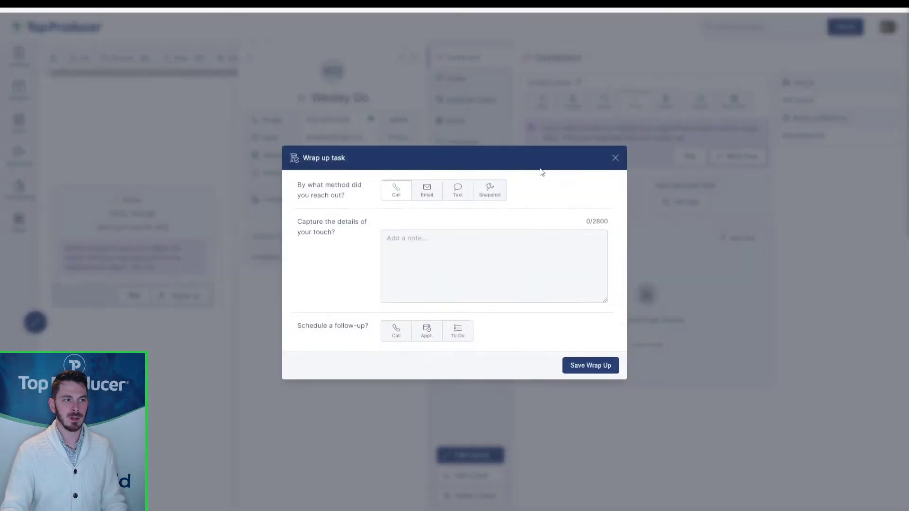
pyautogui.click(454, 200)
pyautogui.click(465, 260)
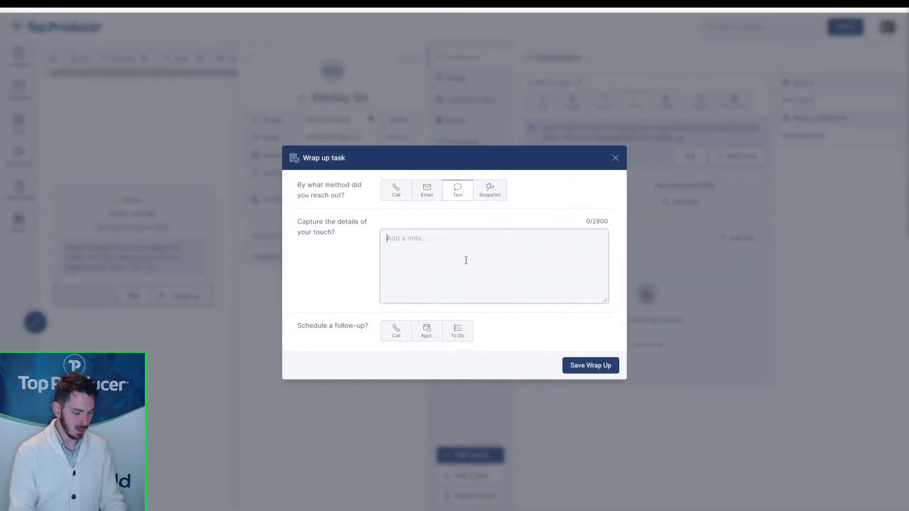
pyautogui.write('sent Market')
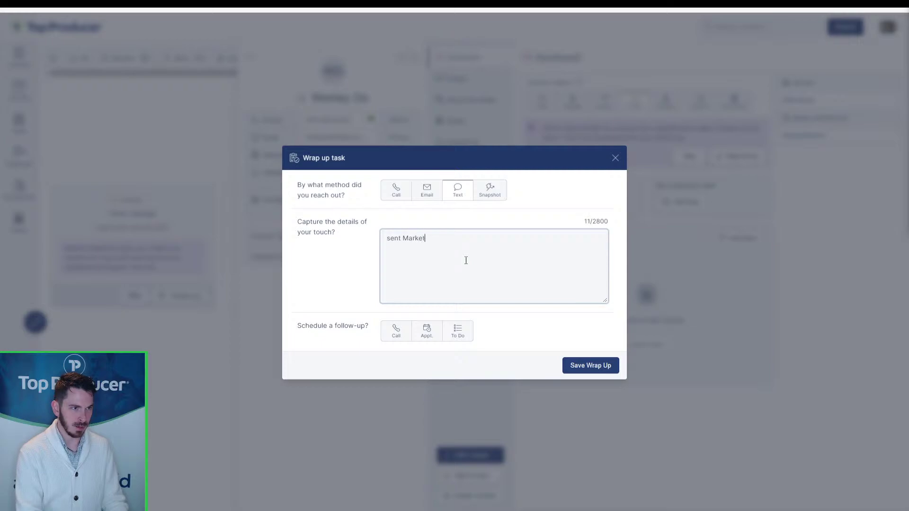
pyautogui.write(' Snapshort')
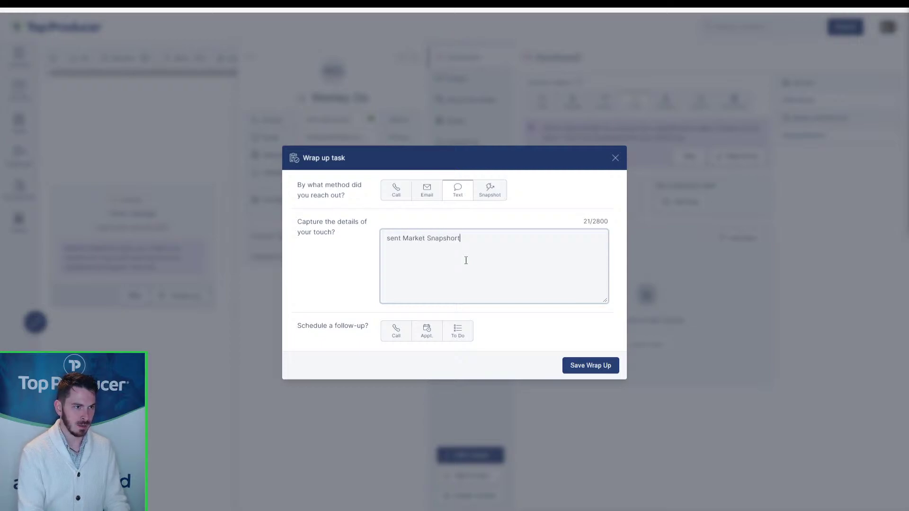
pyautogui.press('BackSpace')
pyautogui.press('BackSpace')
pyautogui.write('t folow-')
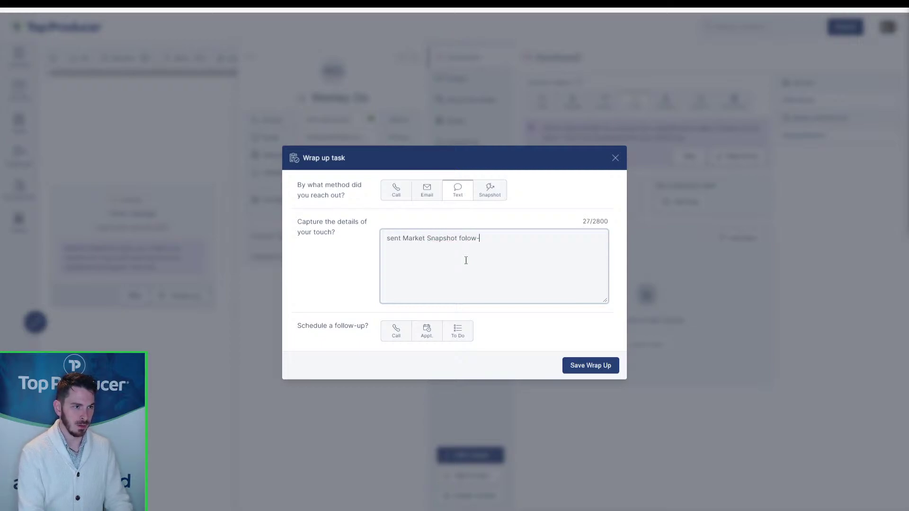
pyautogui.press('BackSpace')
pyautogui.press('BackSpace')
pyautogui.press('BackSpace')
pyautogui.write('low-up')
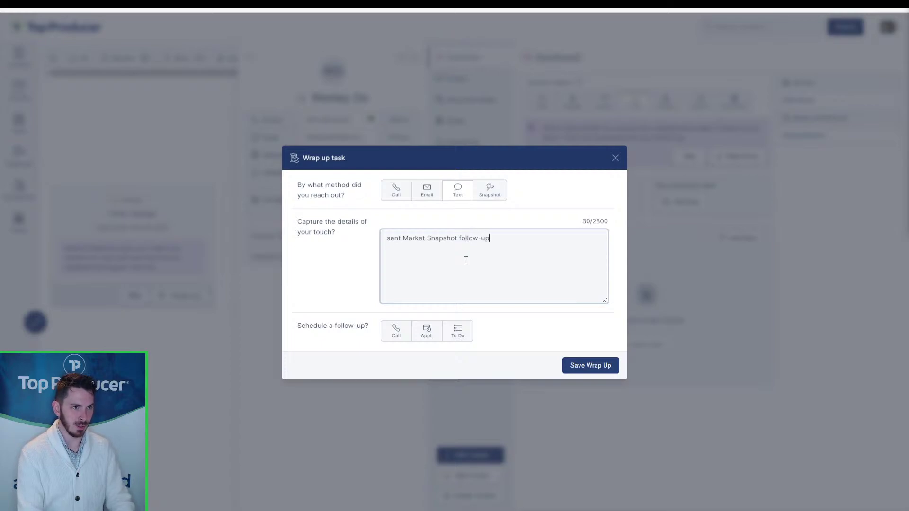
pyautogui.write(' text')
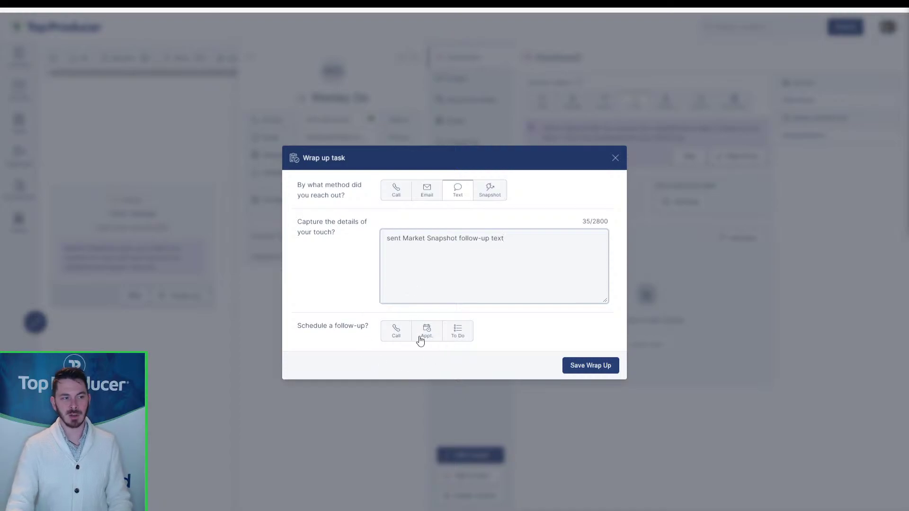
# - Schedule a 'Follow-up on Snapshot report' call for September 3, 2021 and save the wrap-up
pyautogui.click(400, 336)
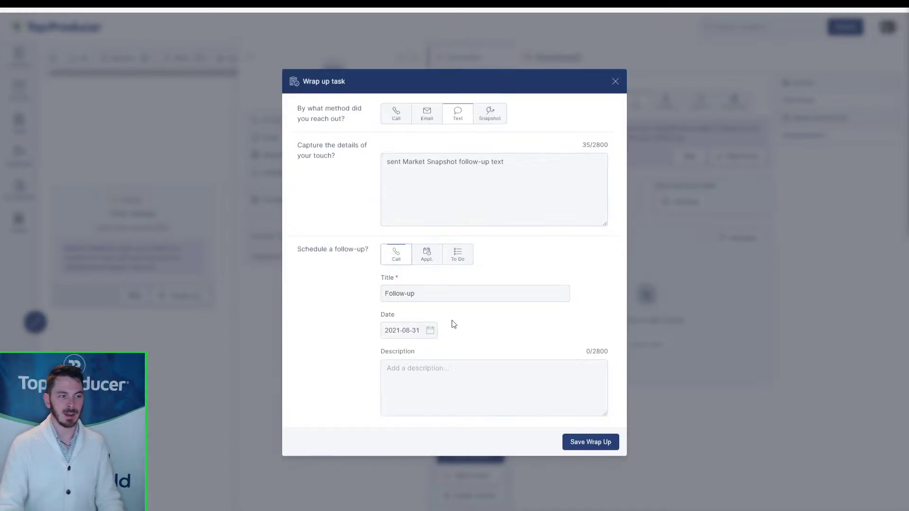
pyautogui.click(460, 291)
pyautogui.write('Follow-up on Sna')
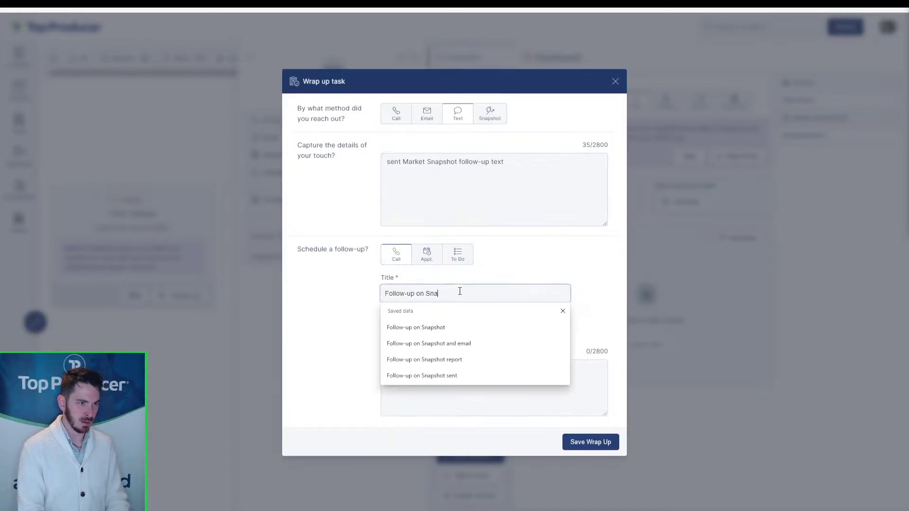
pyautogui.write('pshot report')
pyautogui.click(414, 330)
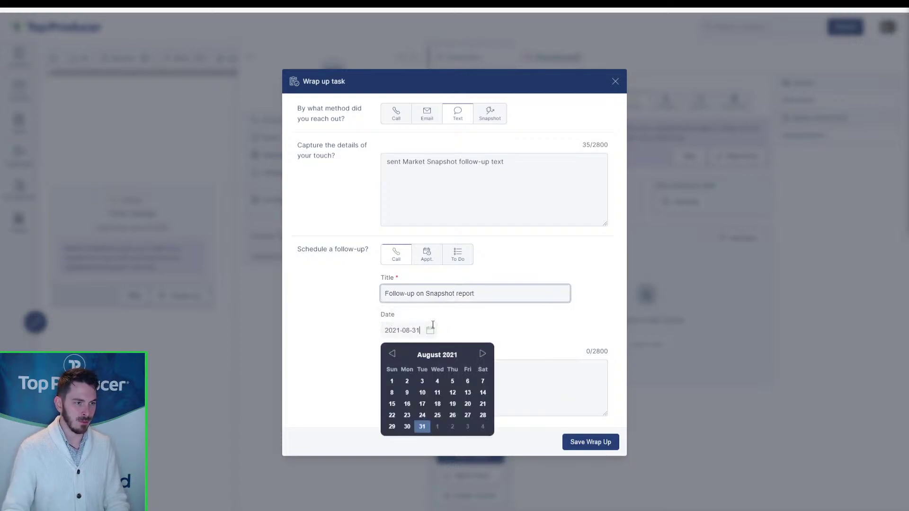
pyautogui.click(468, 427)
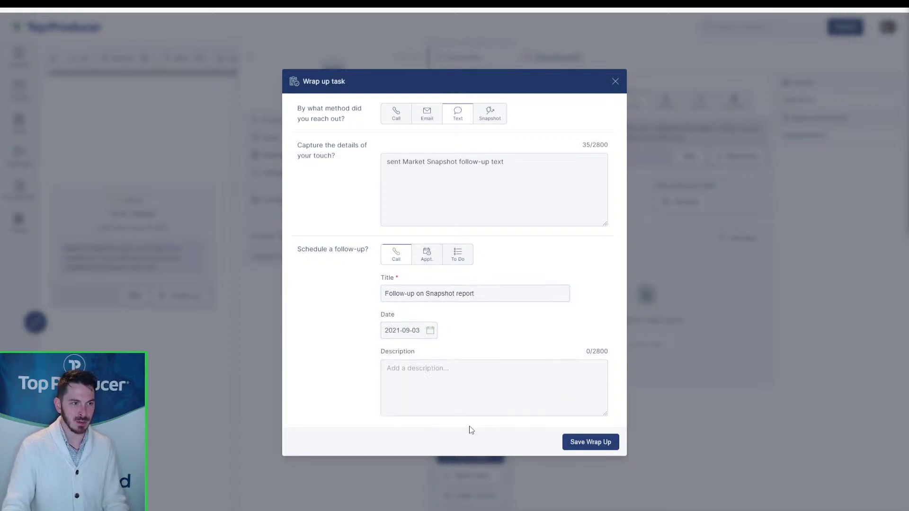
pyautogui.click(586, 440)
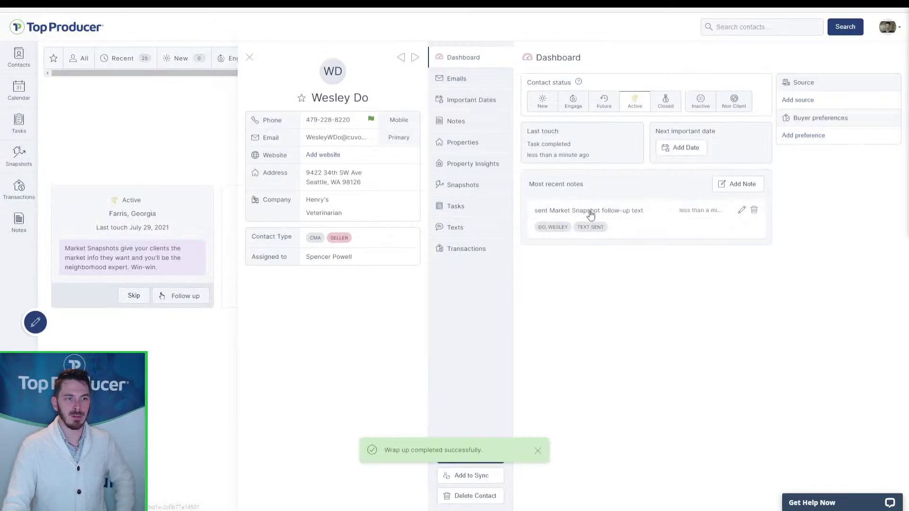
# - Review the sent text and the September 3 Snapshot follow-up call task, then close the record
pyautogui.click(470, 230)
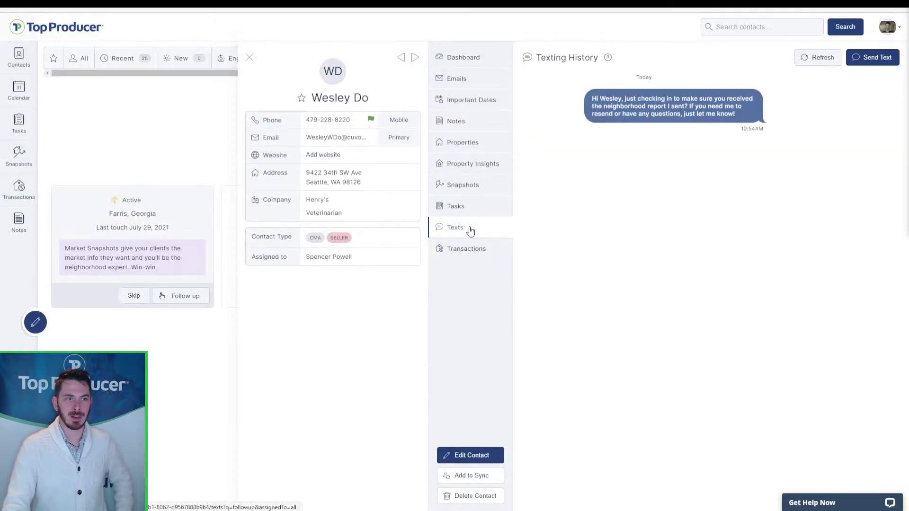
pyautogui.click(471, 208)
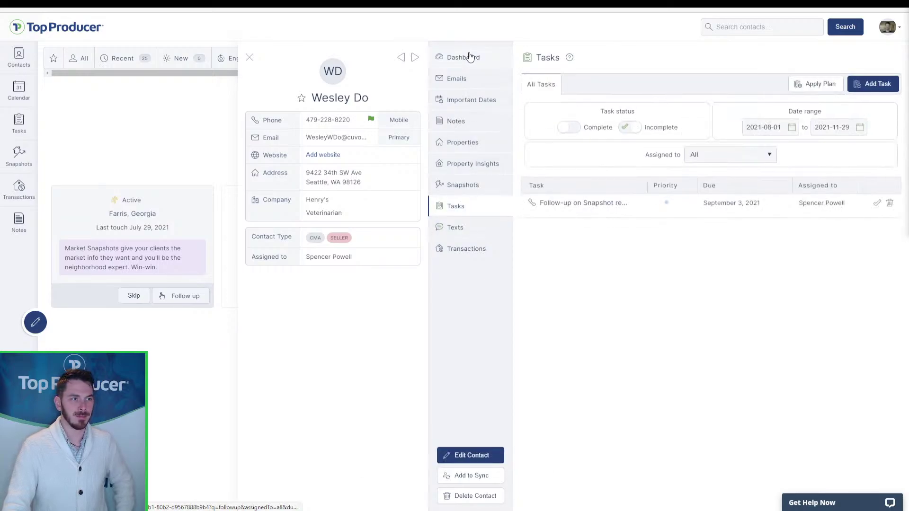
pyautogui.click(250, 57)
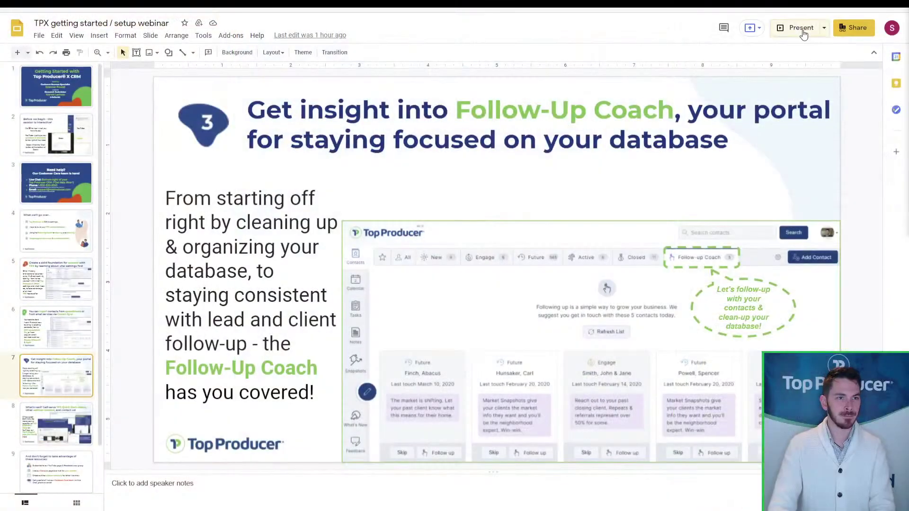
# - Present the slides full-screen and advance past the resources slide to 'What's next?'
pyautogui.click(802, 28)
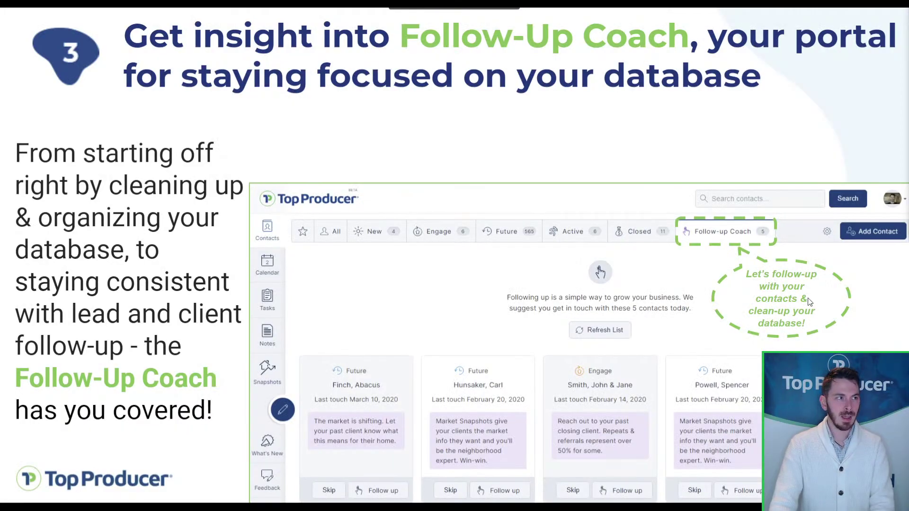
pyautogui.click(810, 310)
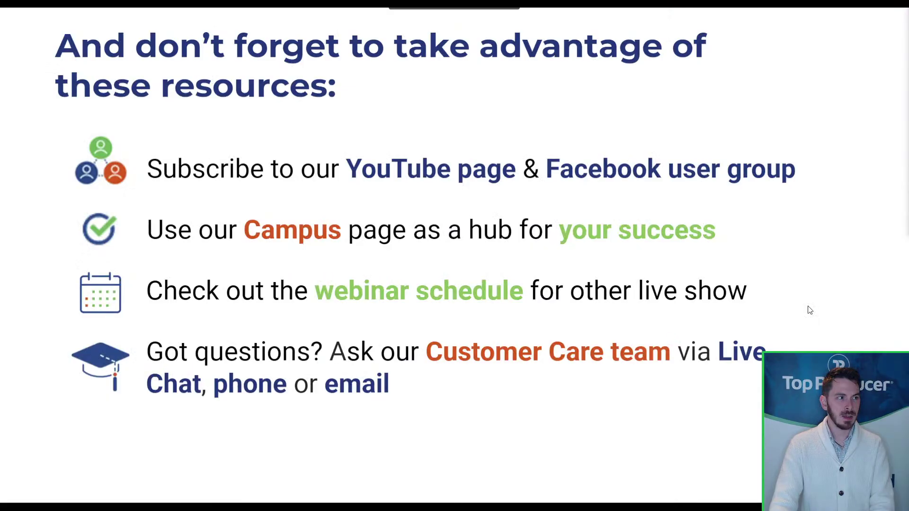
pyautogui.click(810, 310)
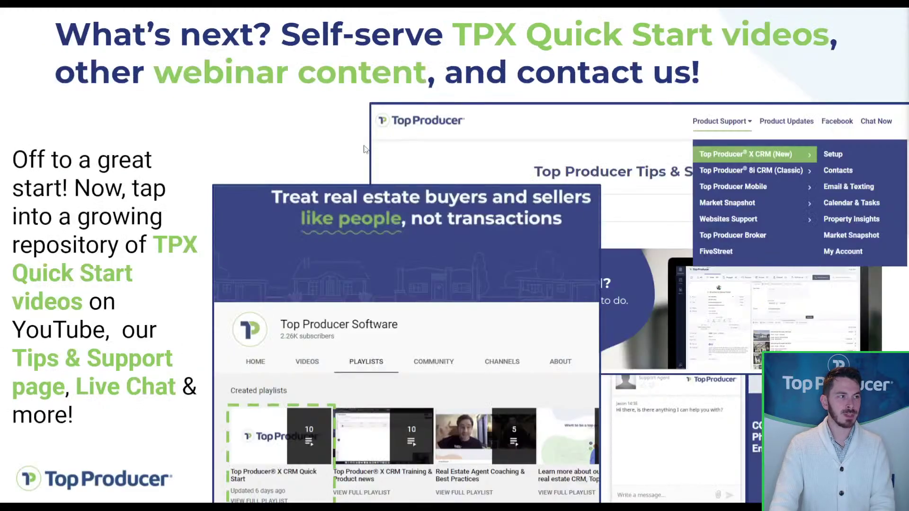